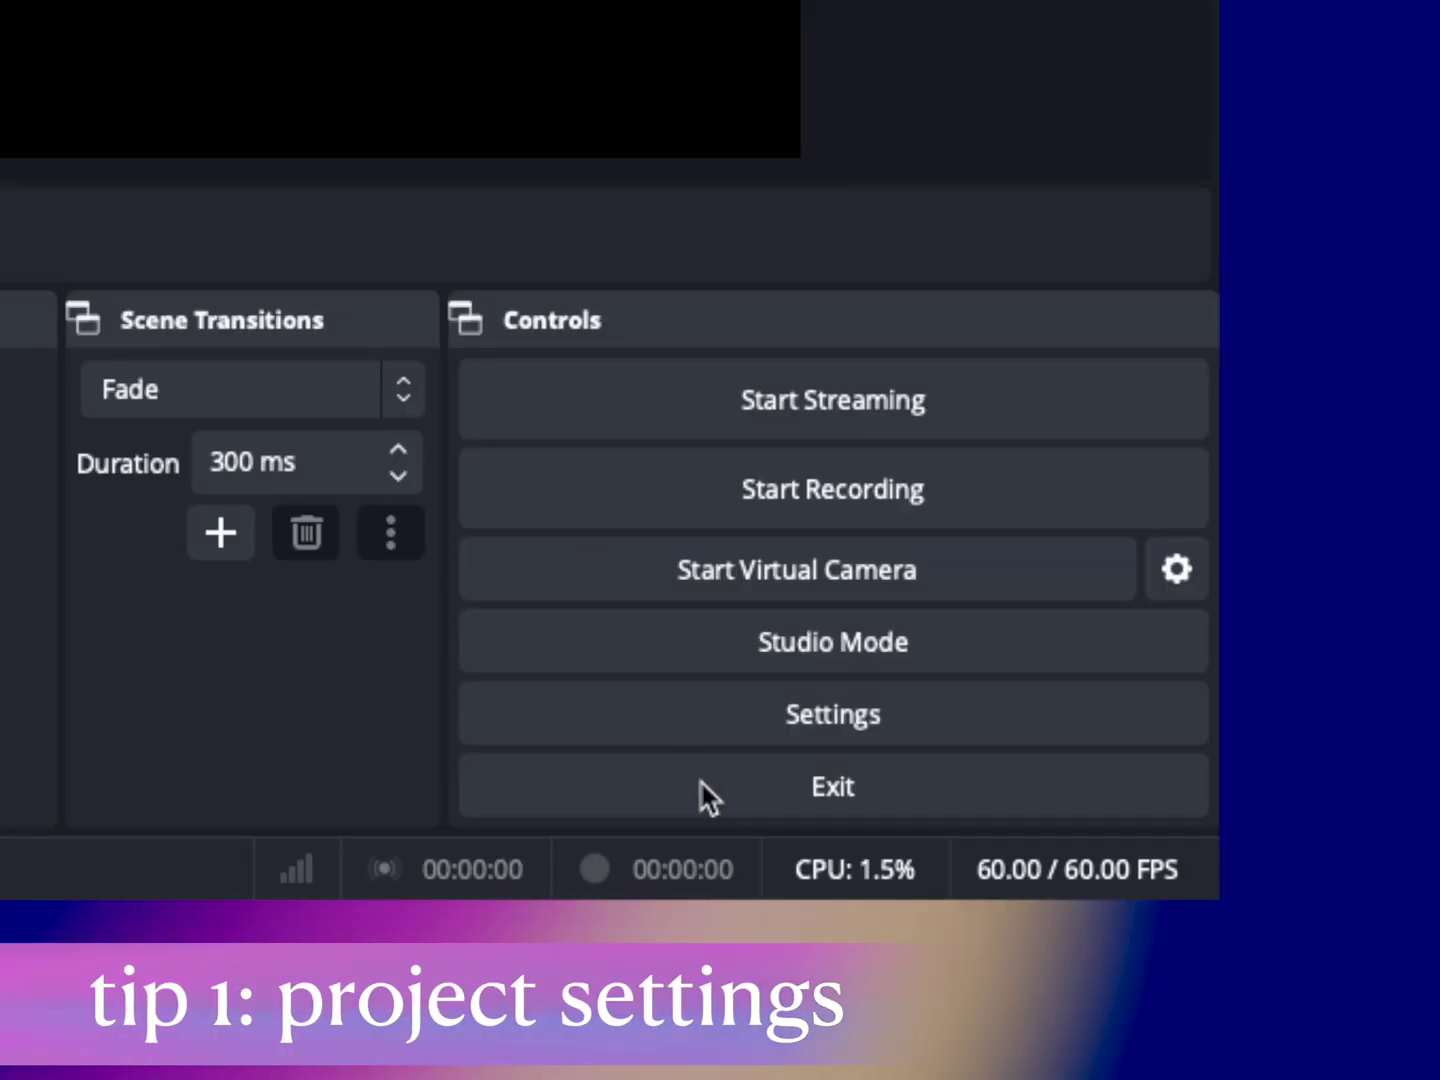
# - Set the base canvas resolution to 2880x2160 in the video settings
pyautogui.click(704, 716)
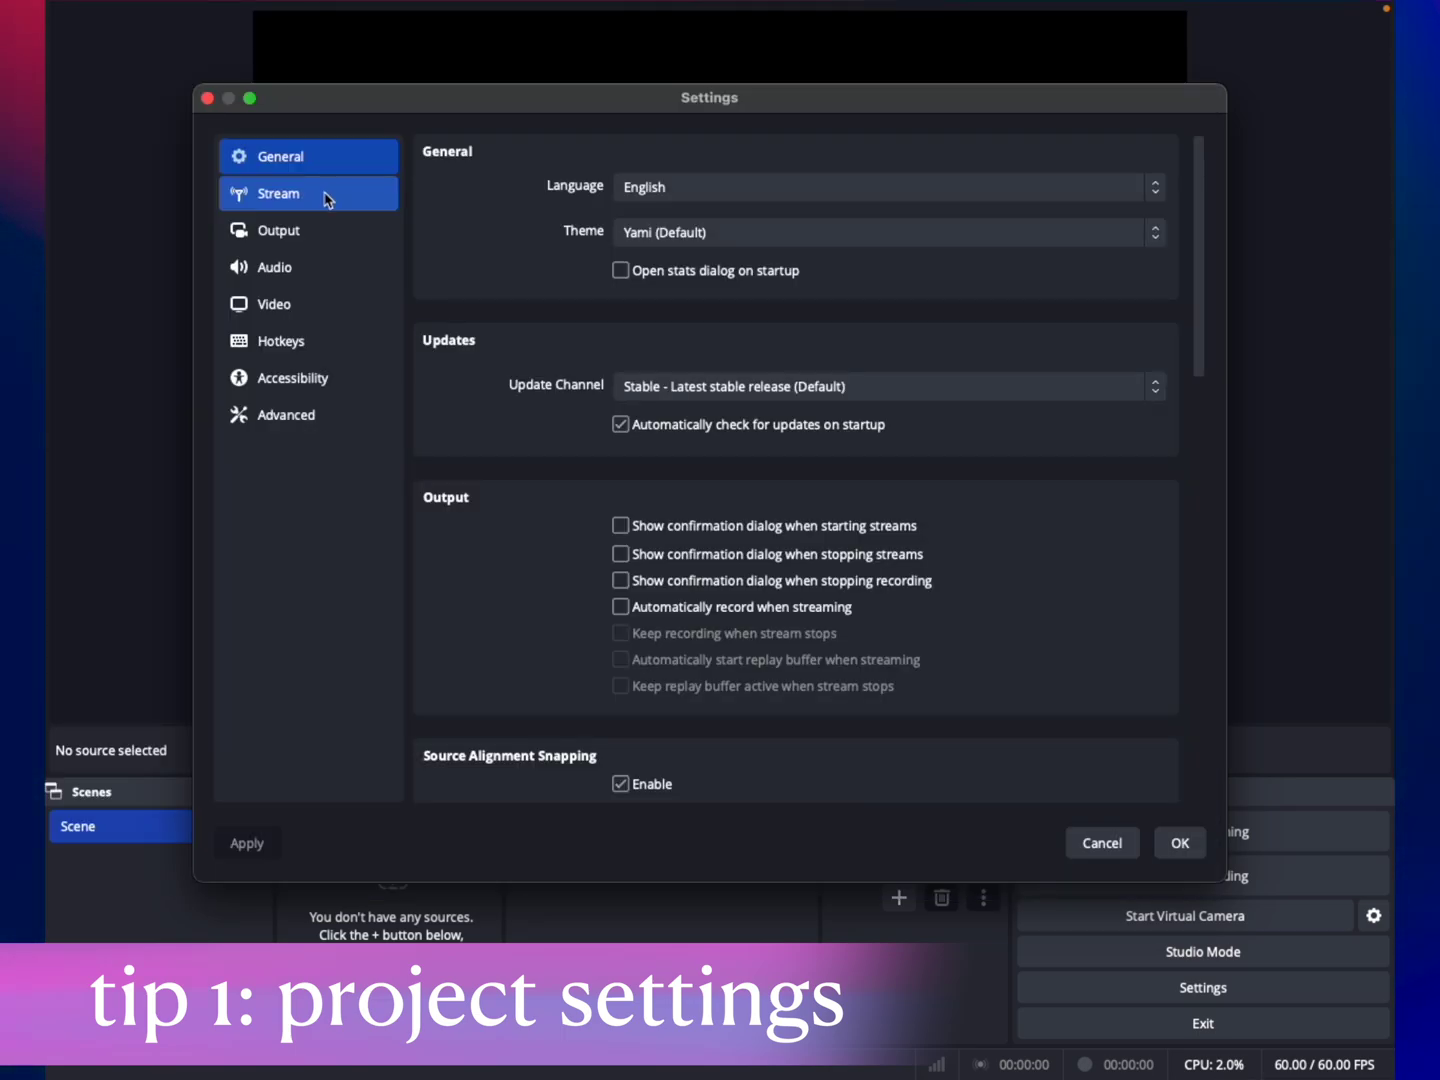
pyautogui.click(301, 299)
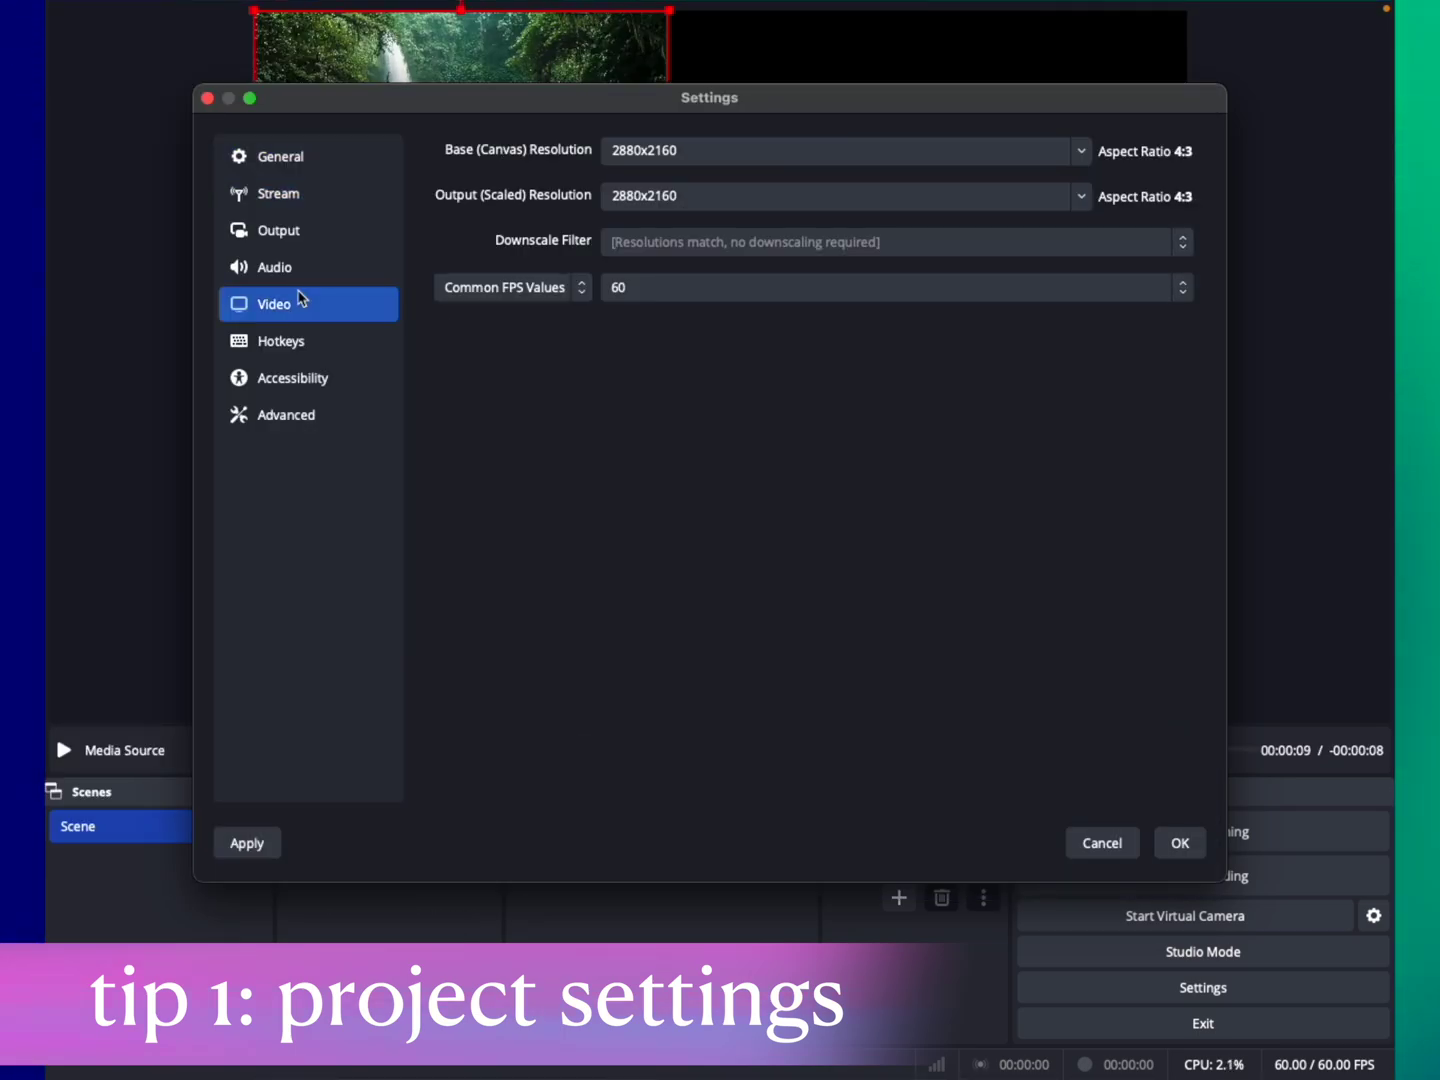
pyautogui.click(1082, 158)
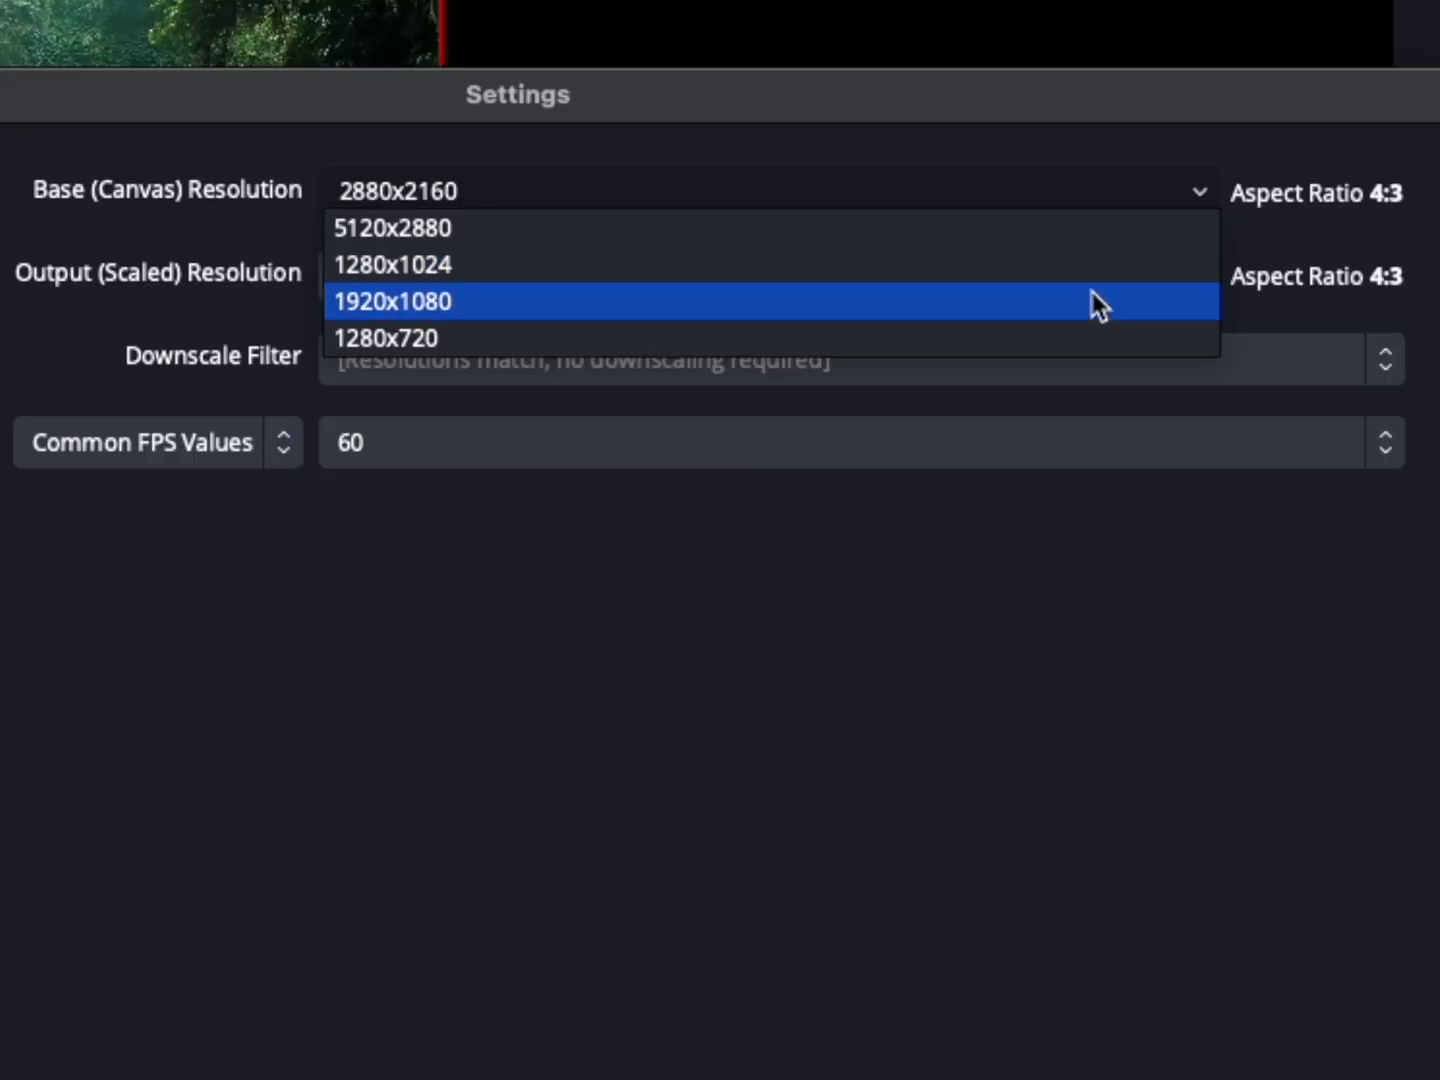
pyautogui.click(1096, 368)
pyautogui.press('BackSpace')
pyautogui.press('BackSpace')
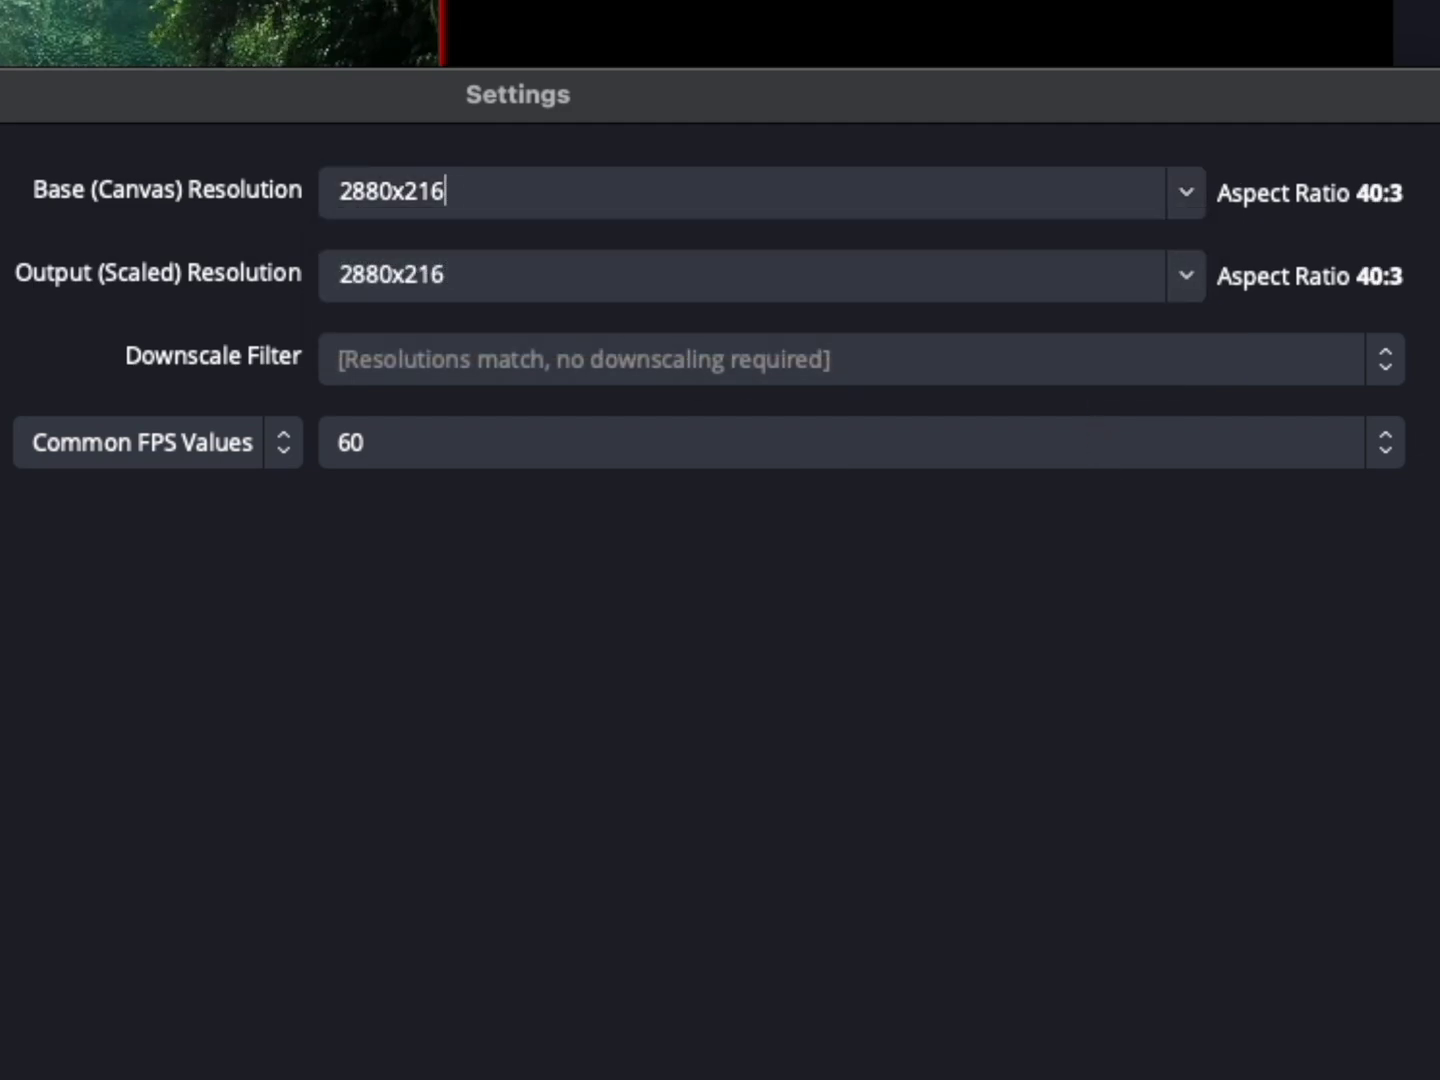
pyautogui.write('60')
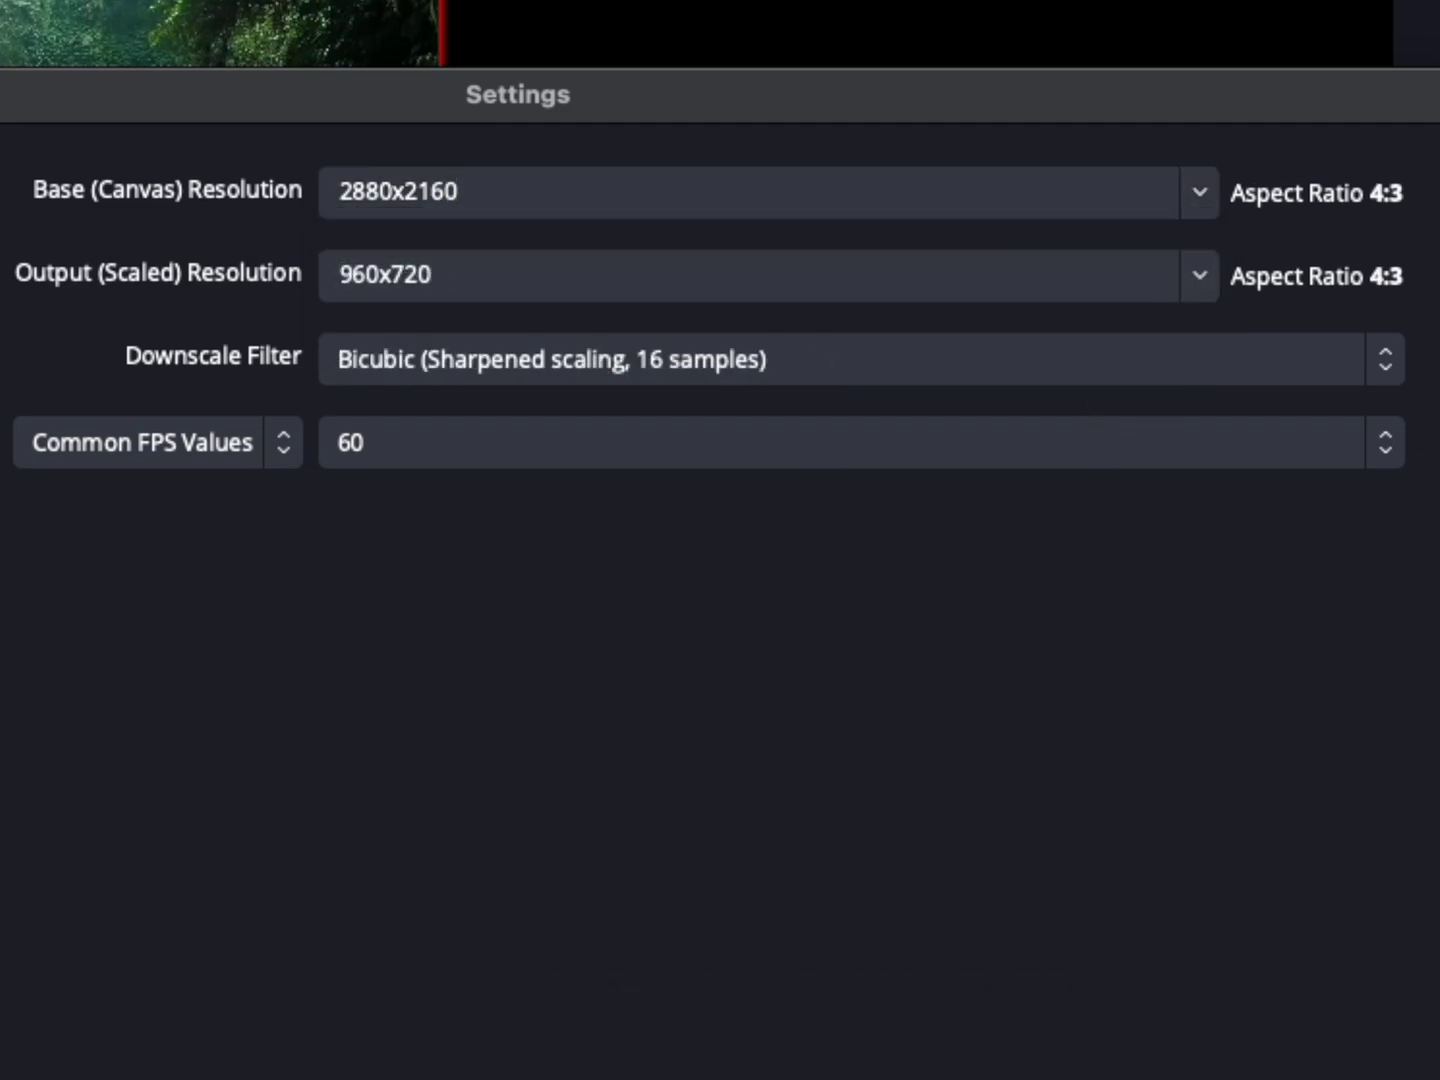
pyautogui.press('BackSpace')
pyautogui.press('BackSpace')
pyautogui.press('BackSpace')
pyautogui.press('BackSpace')
pyautogui.press('BackSpace')
pyautogui.press('BackSpace')
pyautogui.press('BackSpace')
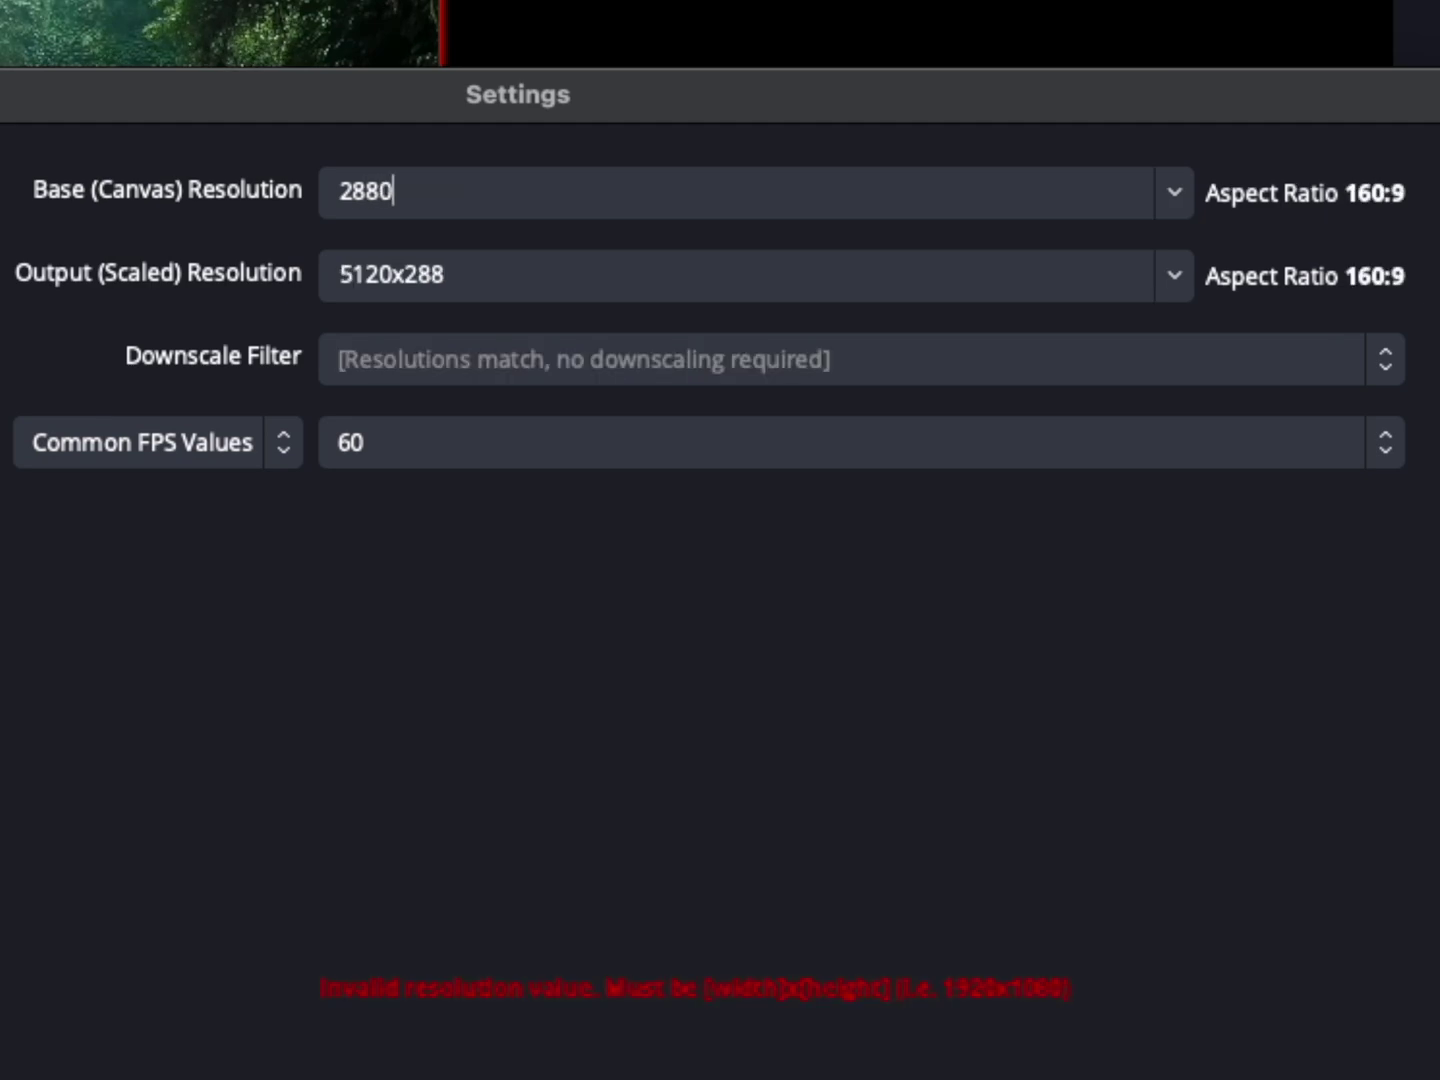
pyautogui.write('80x2160')
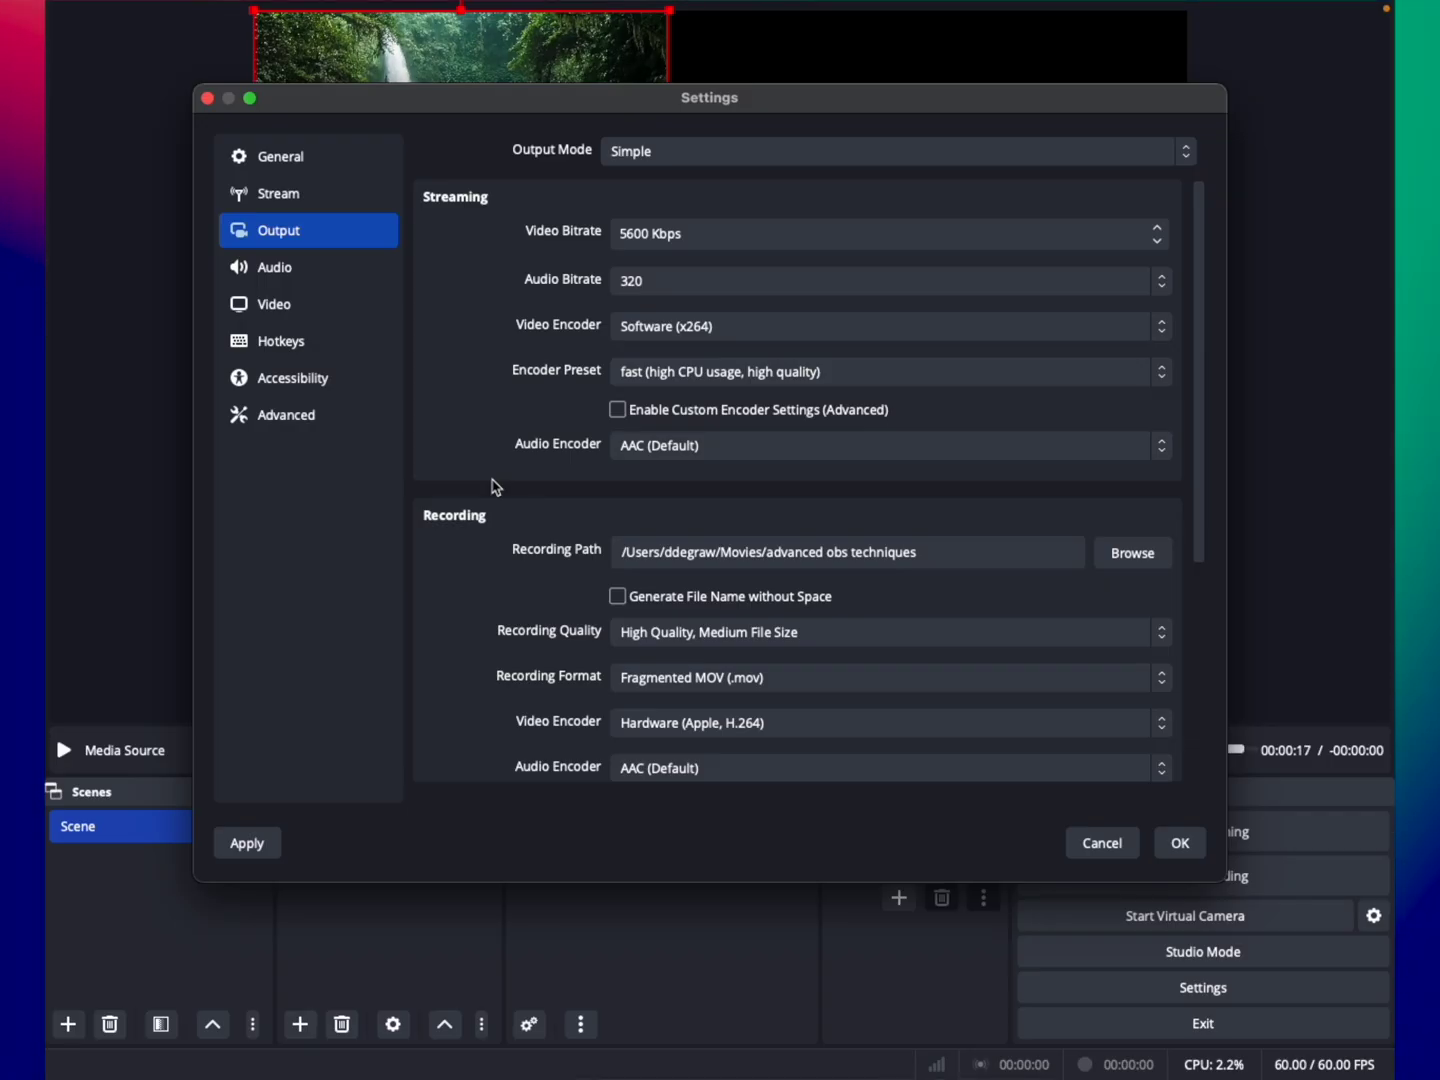
# - Select the 2880x2160 profile and the "advanced obs techniques" scene collection
pyautogui.click(626, 553)
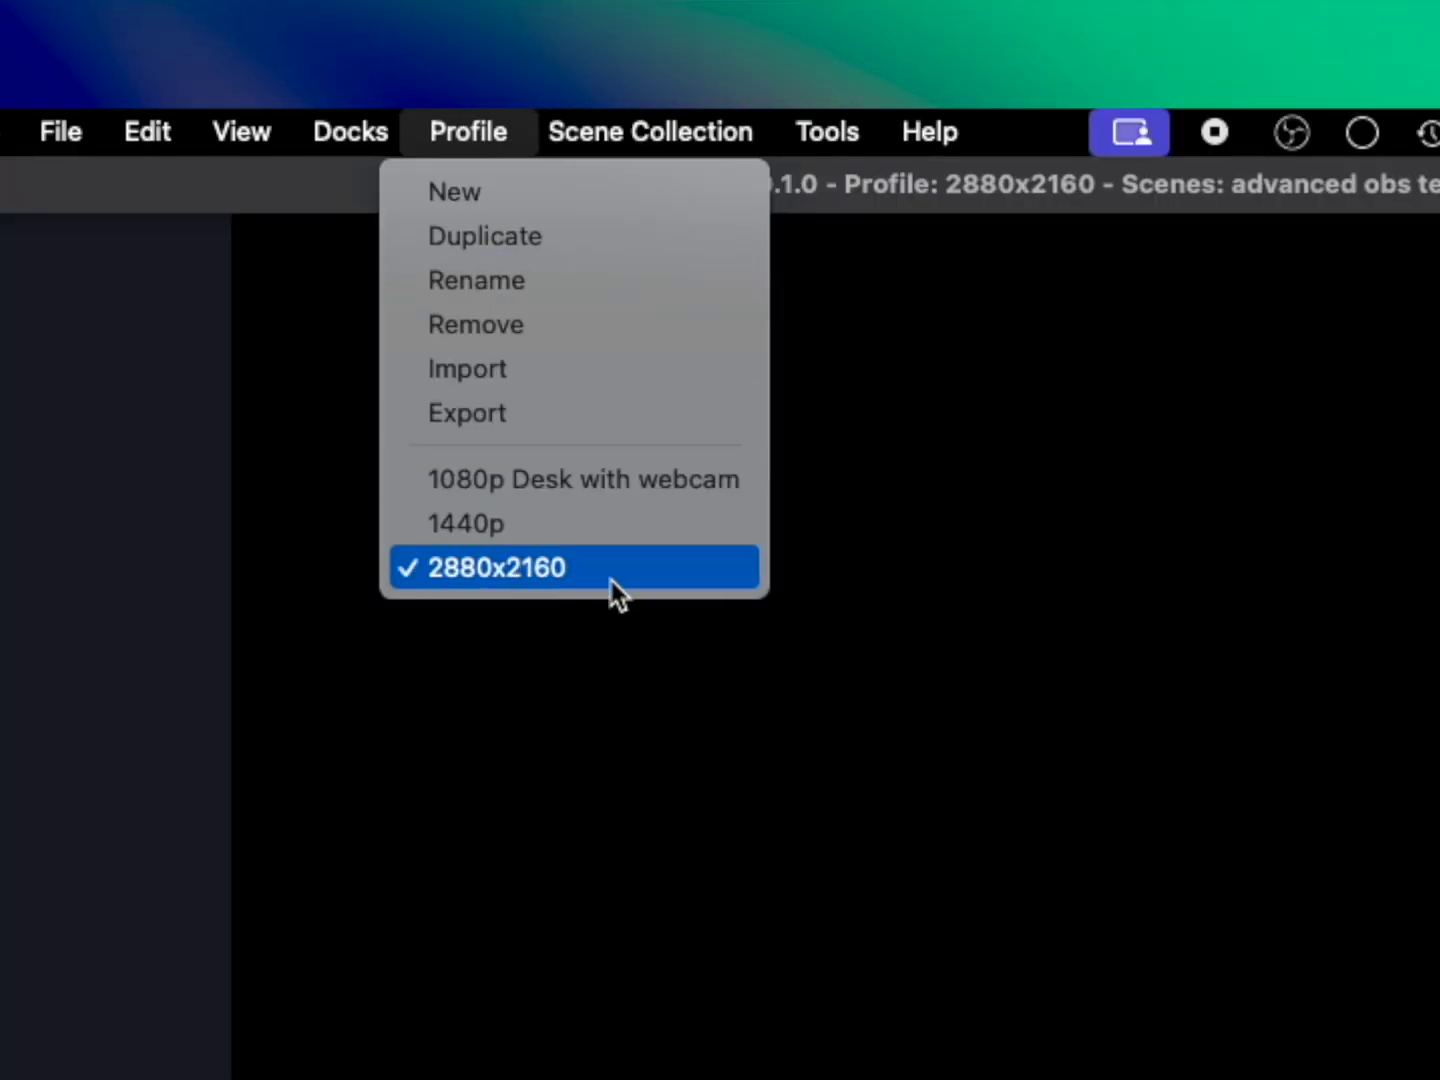
pyautogui.moveTo(651, 130)
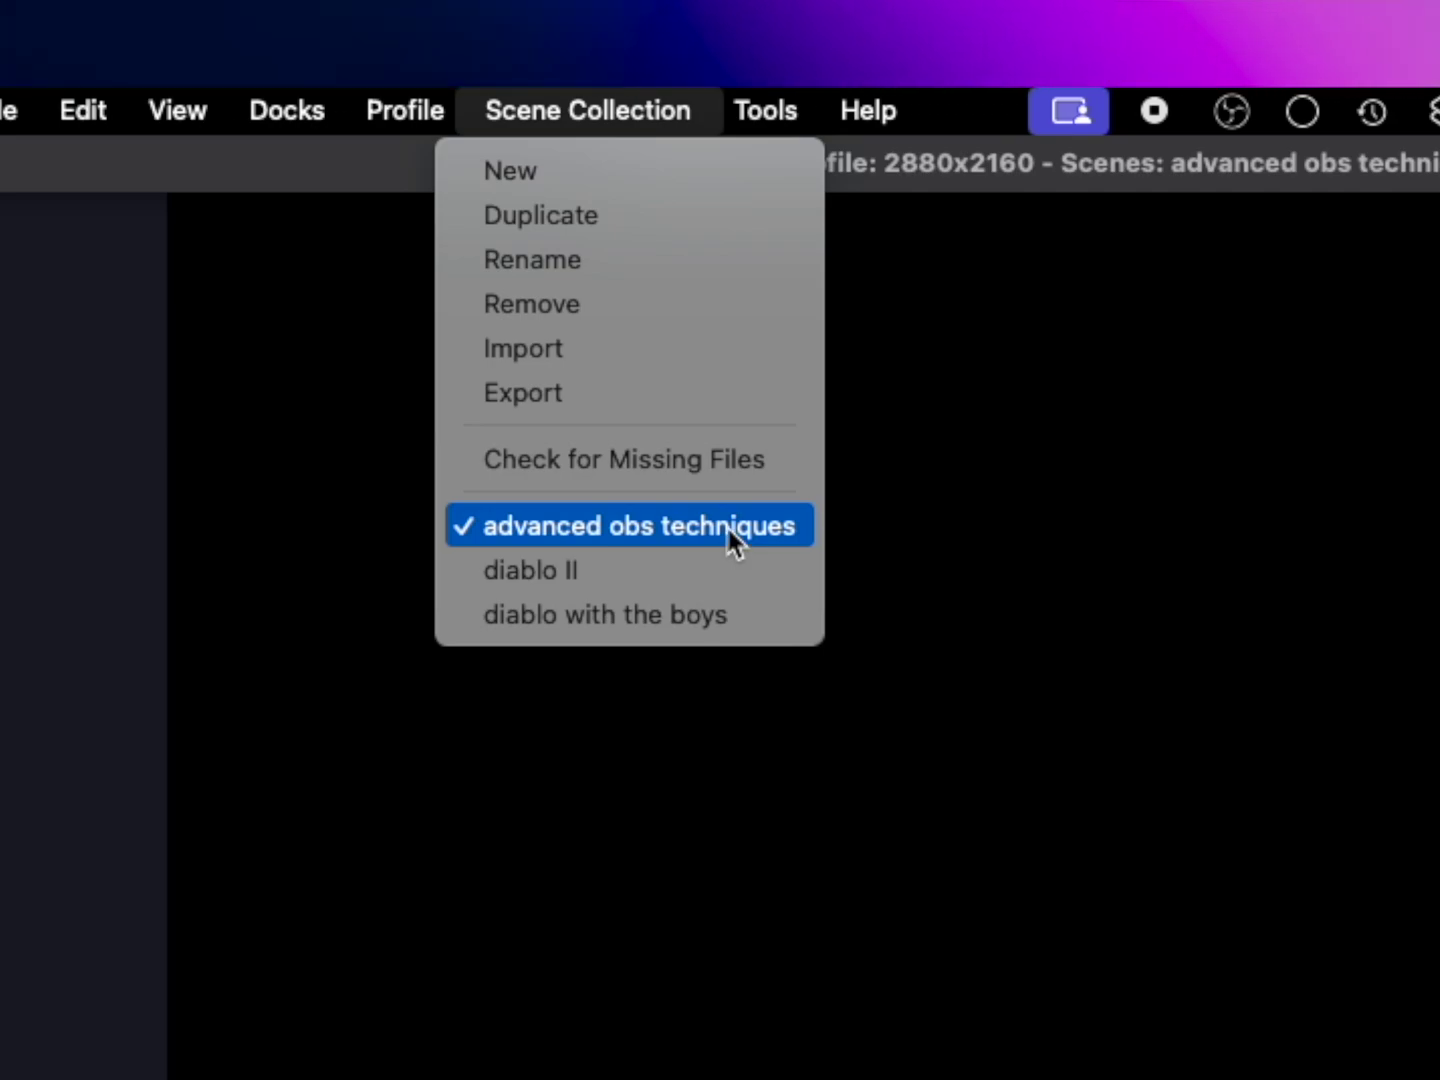
pyautogui.click(728, 523)
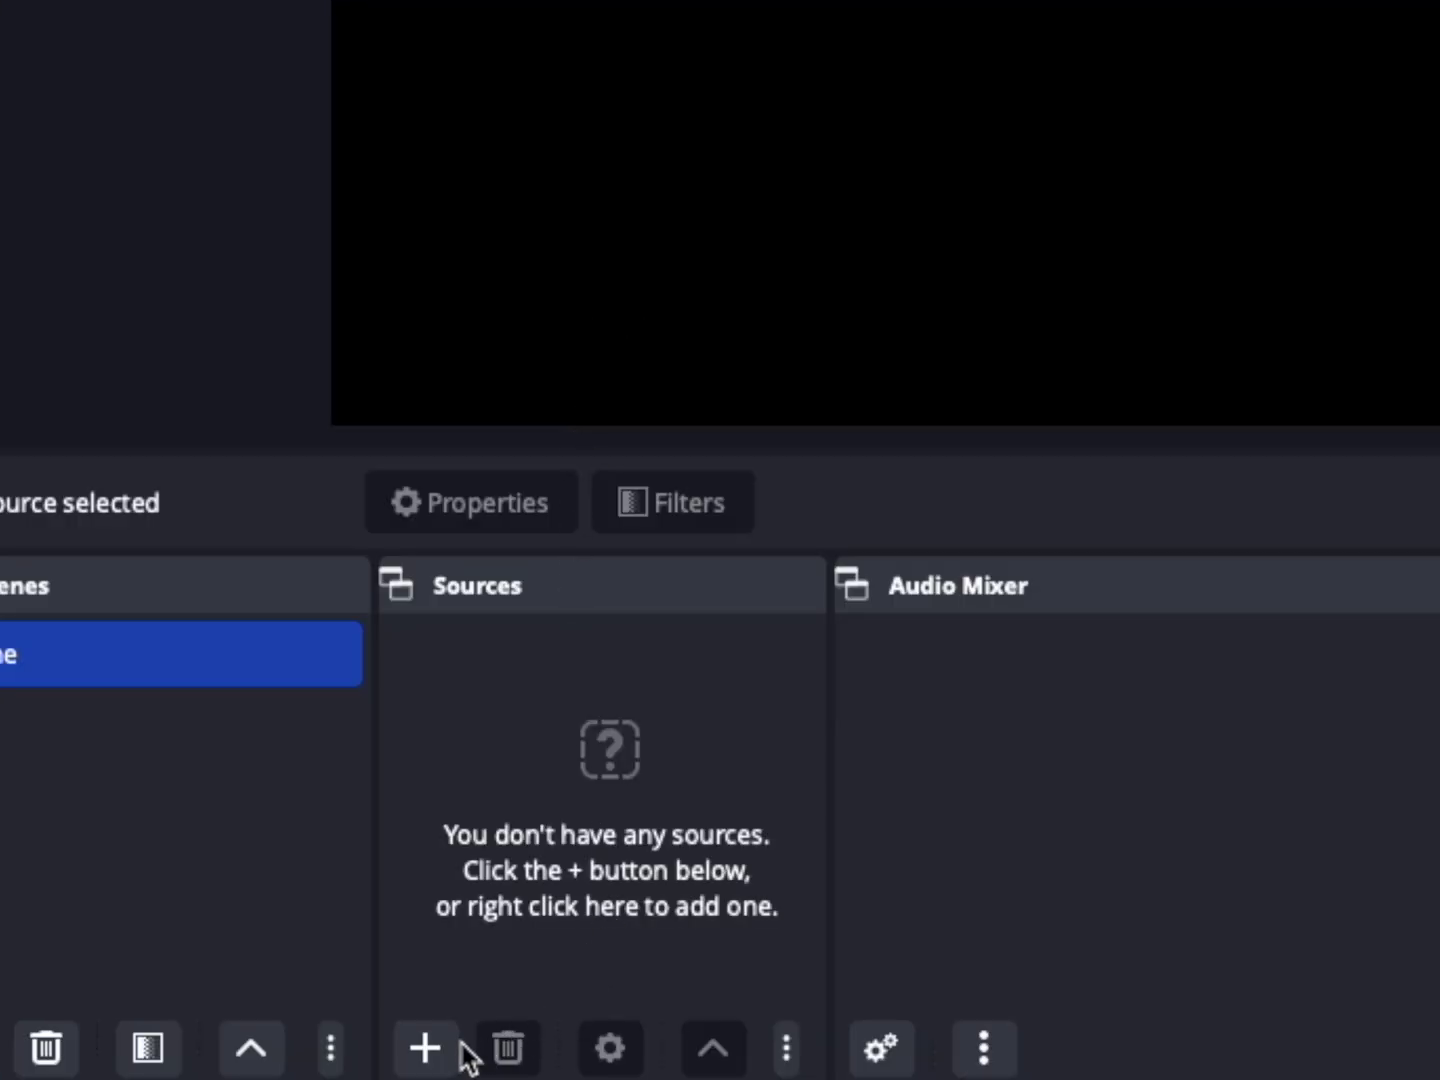
# - Add an image source named bg using 4-3 overlay.png from the advanced obs techs folder, and lock it
pyautogui.click(426, 1048)
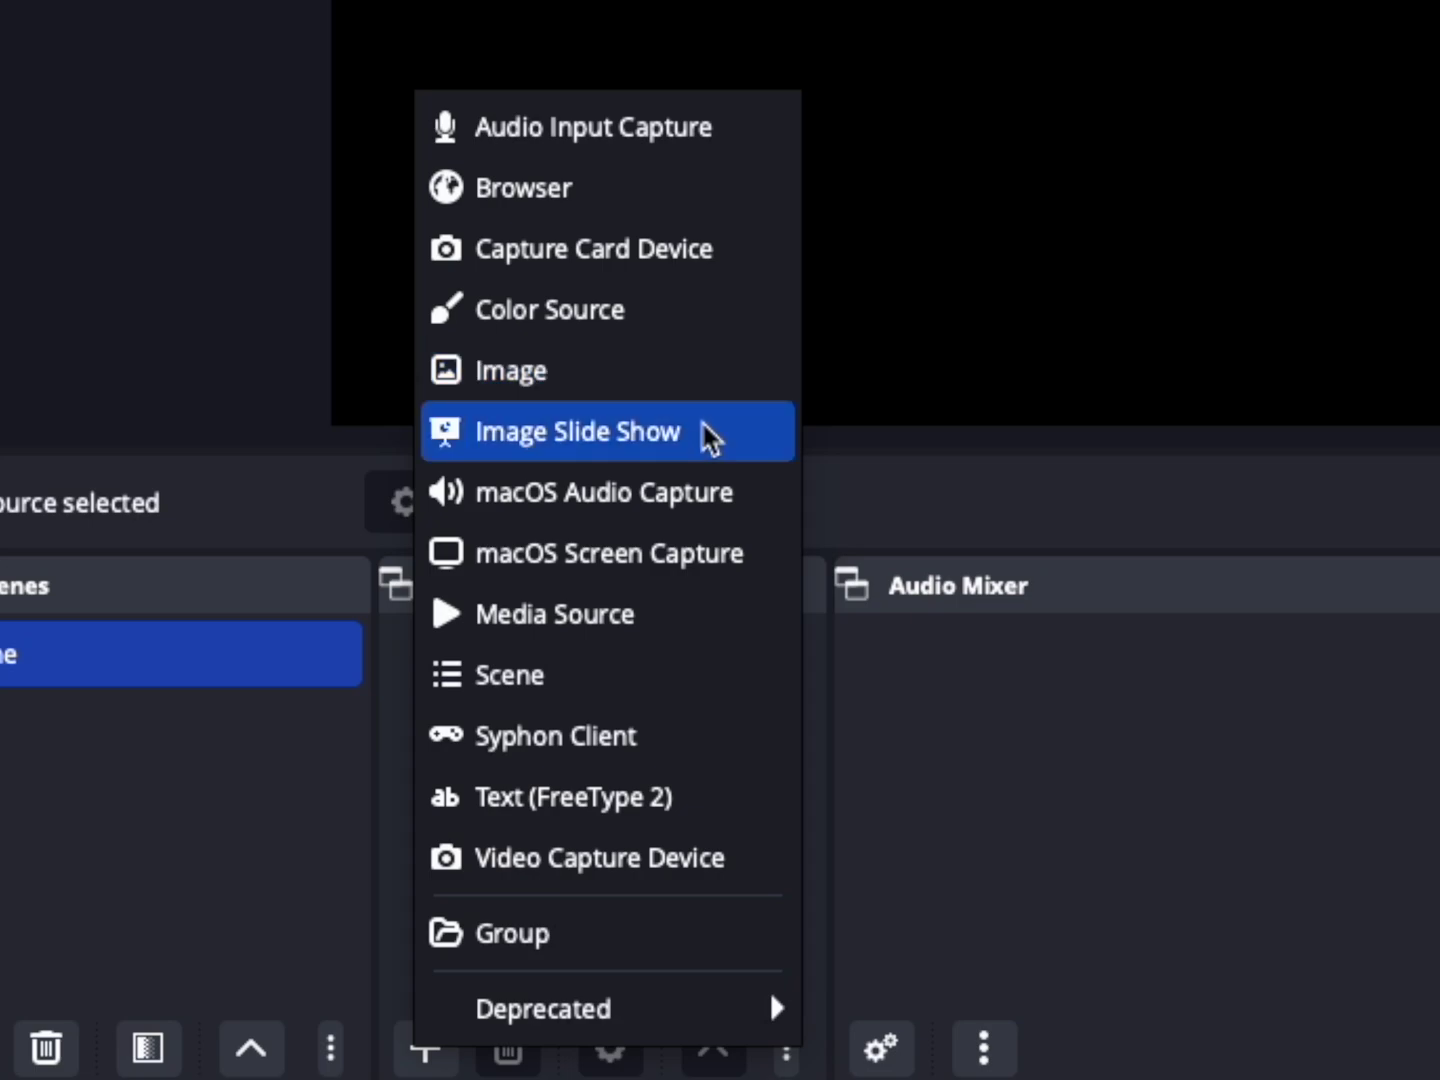
pyautogui.click(694, 375)
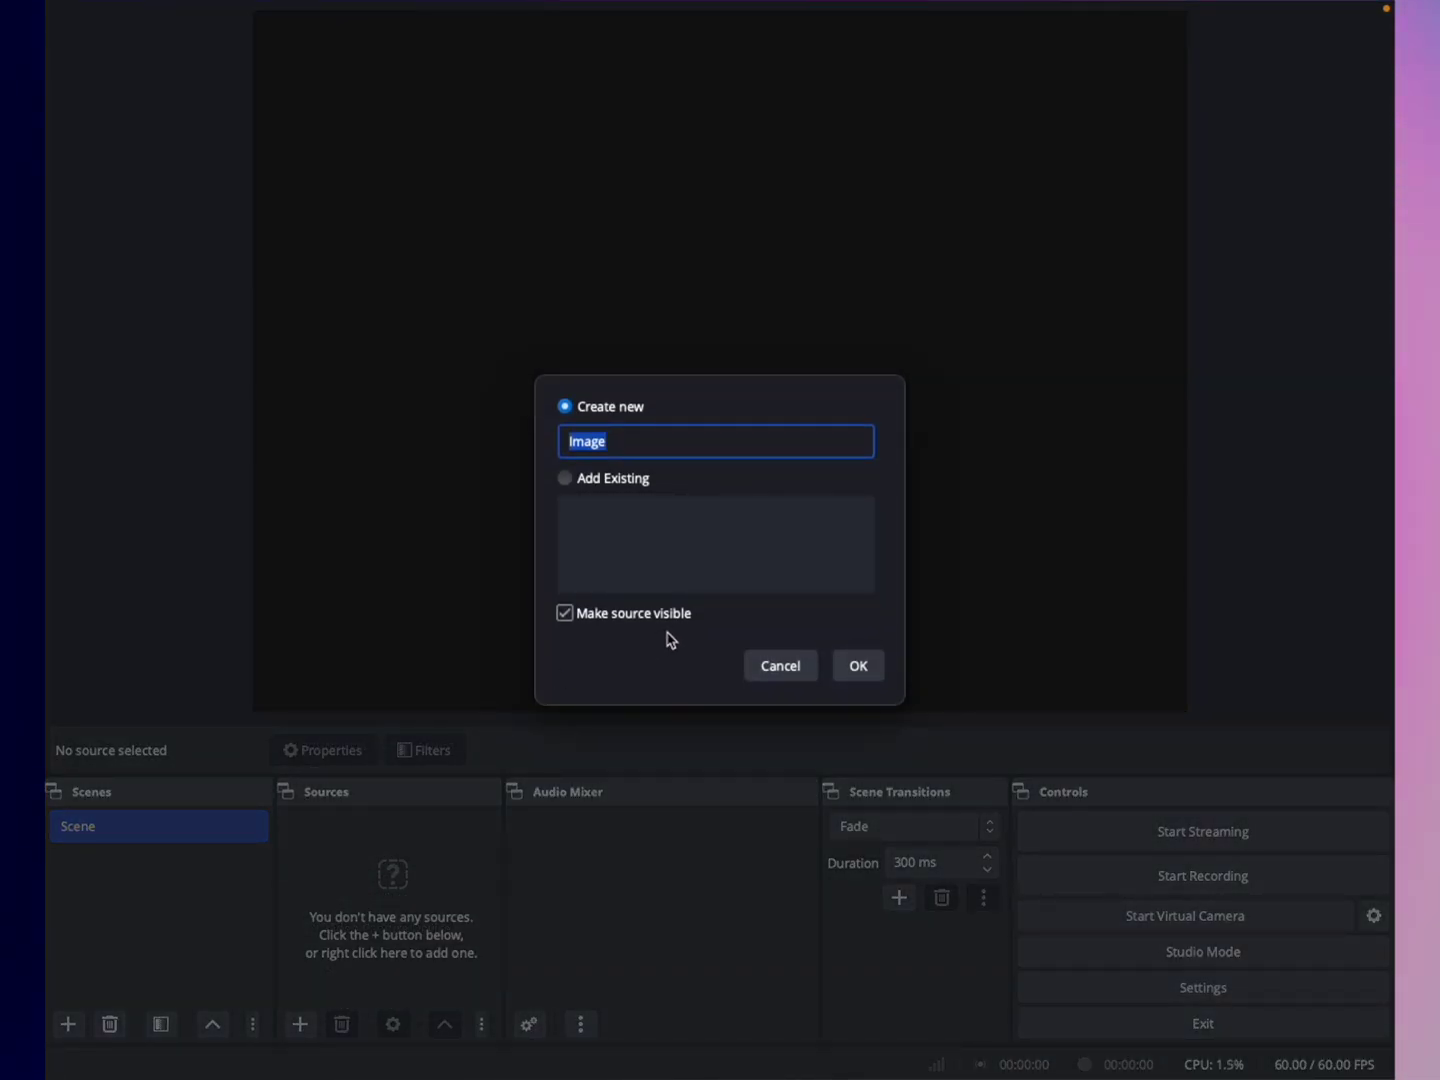
pyautogui.write('bg')
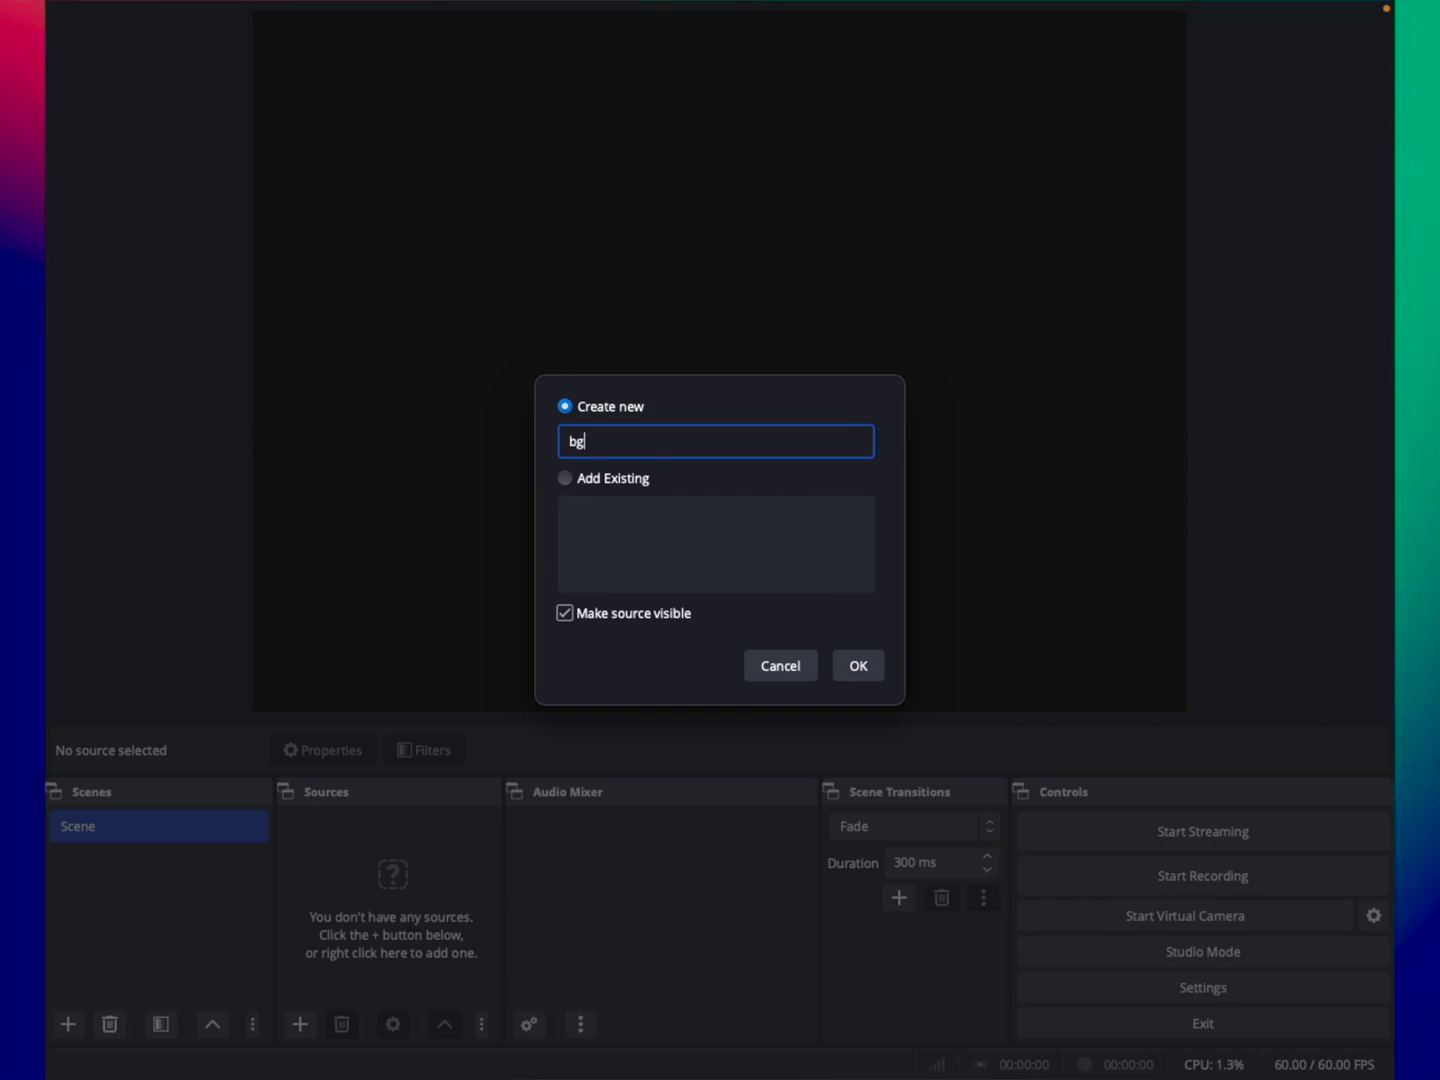
pyautogui.click(862, 661)
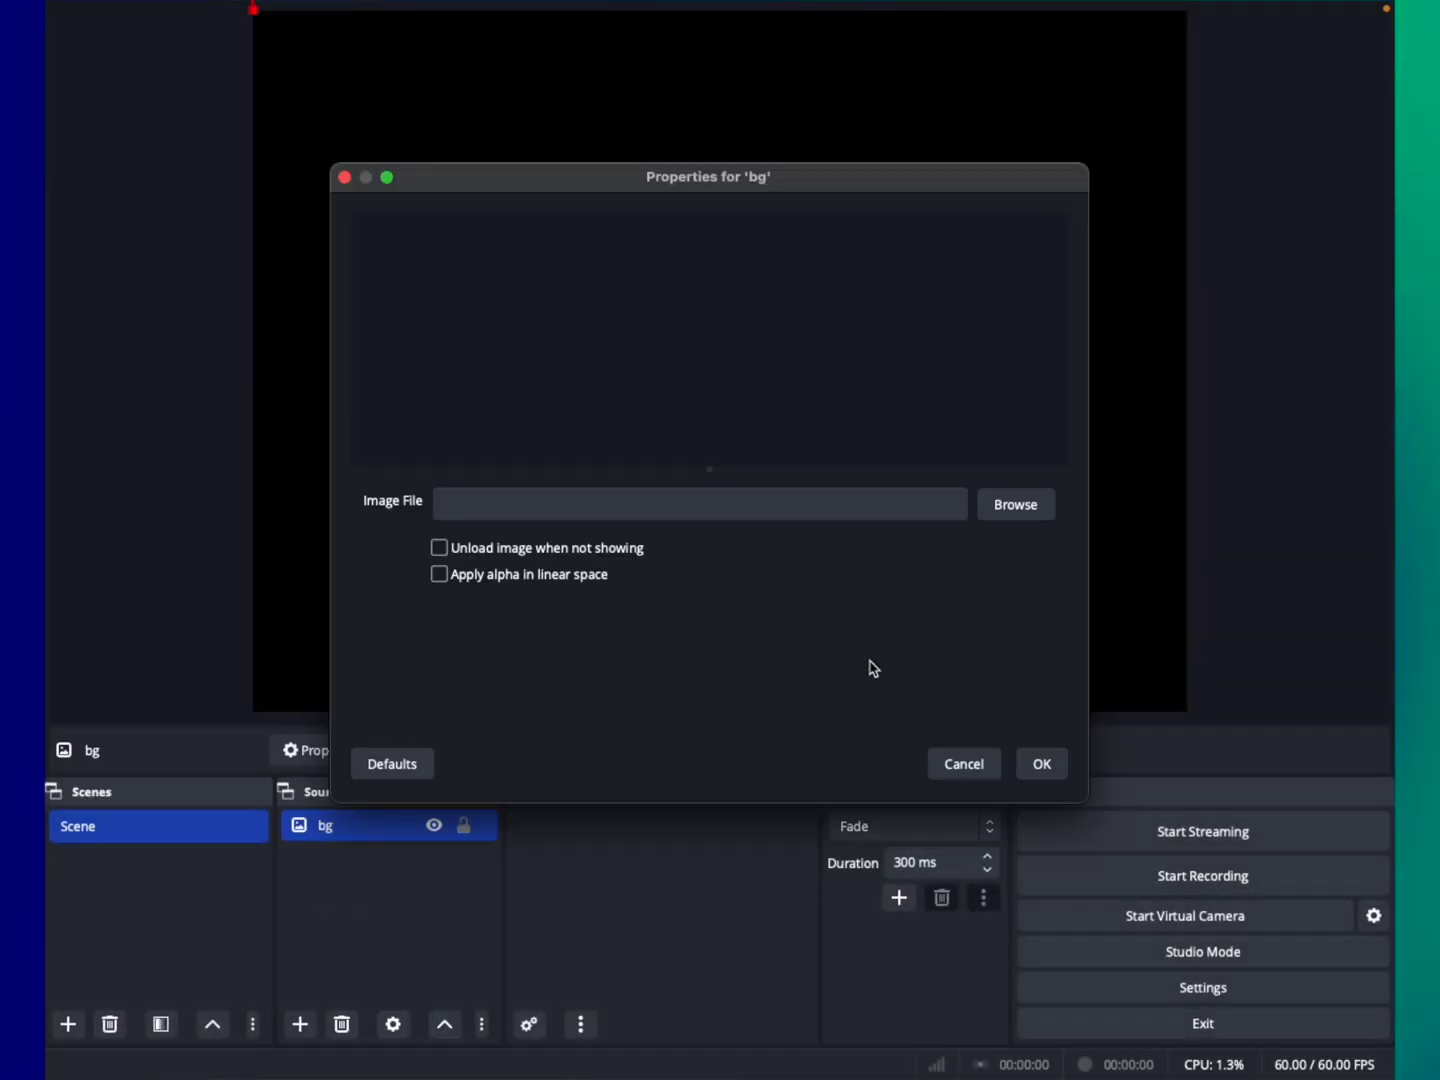
pyautogui.click(1015, 506)
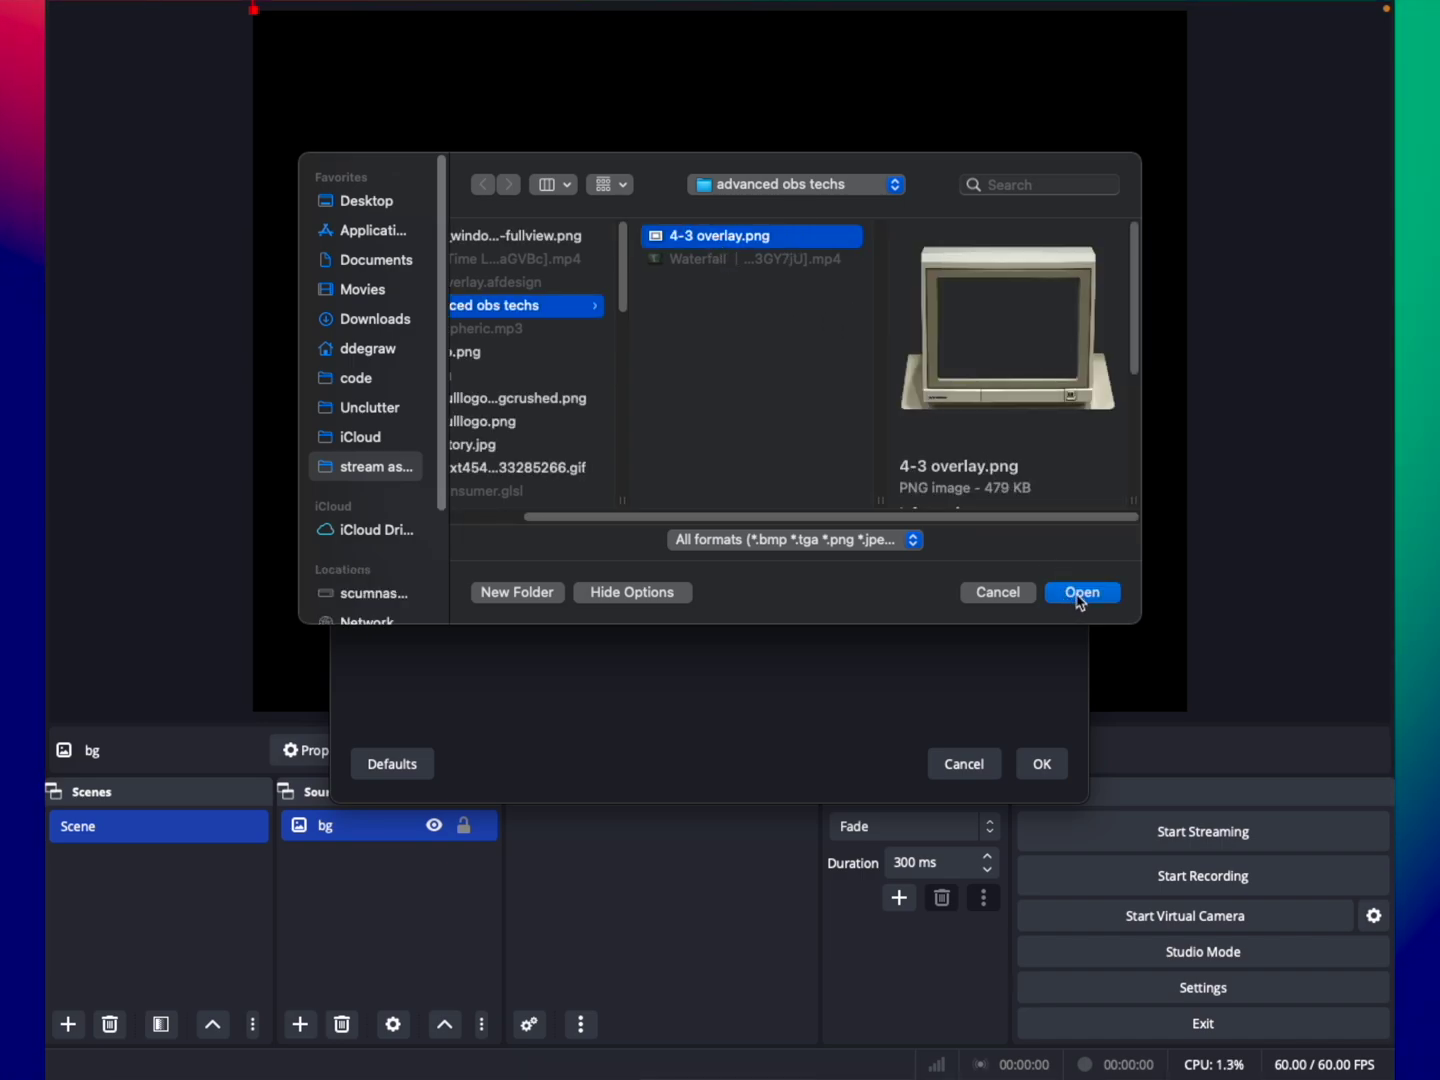
pyautogui.click(1079, 596)
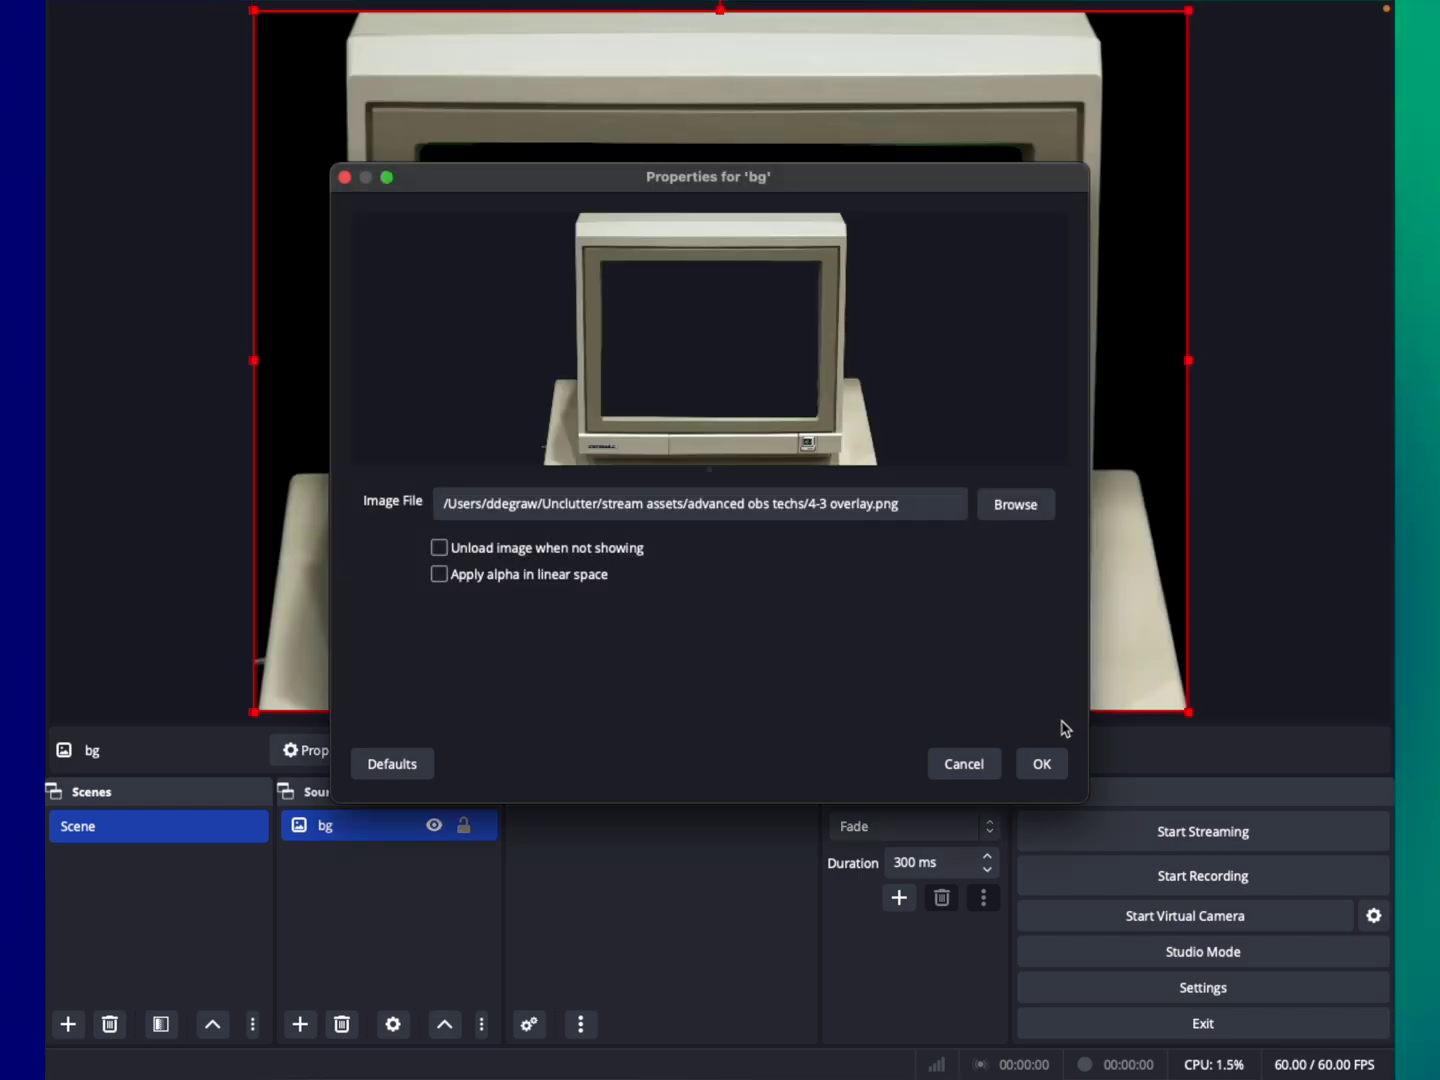
pyautogui.click(1051, 765)
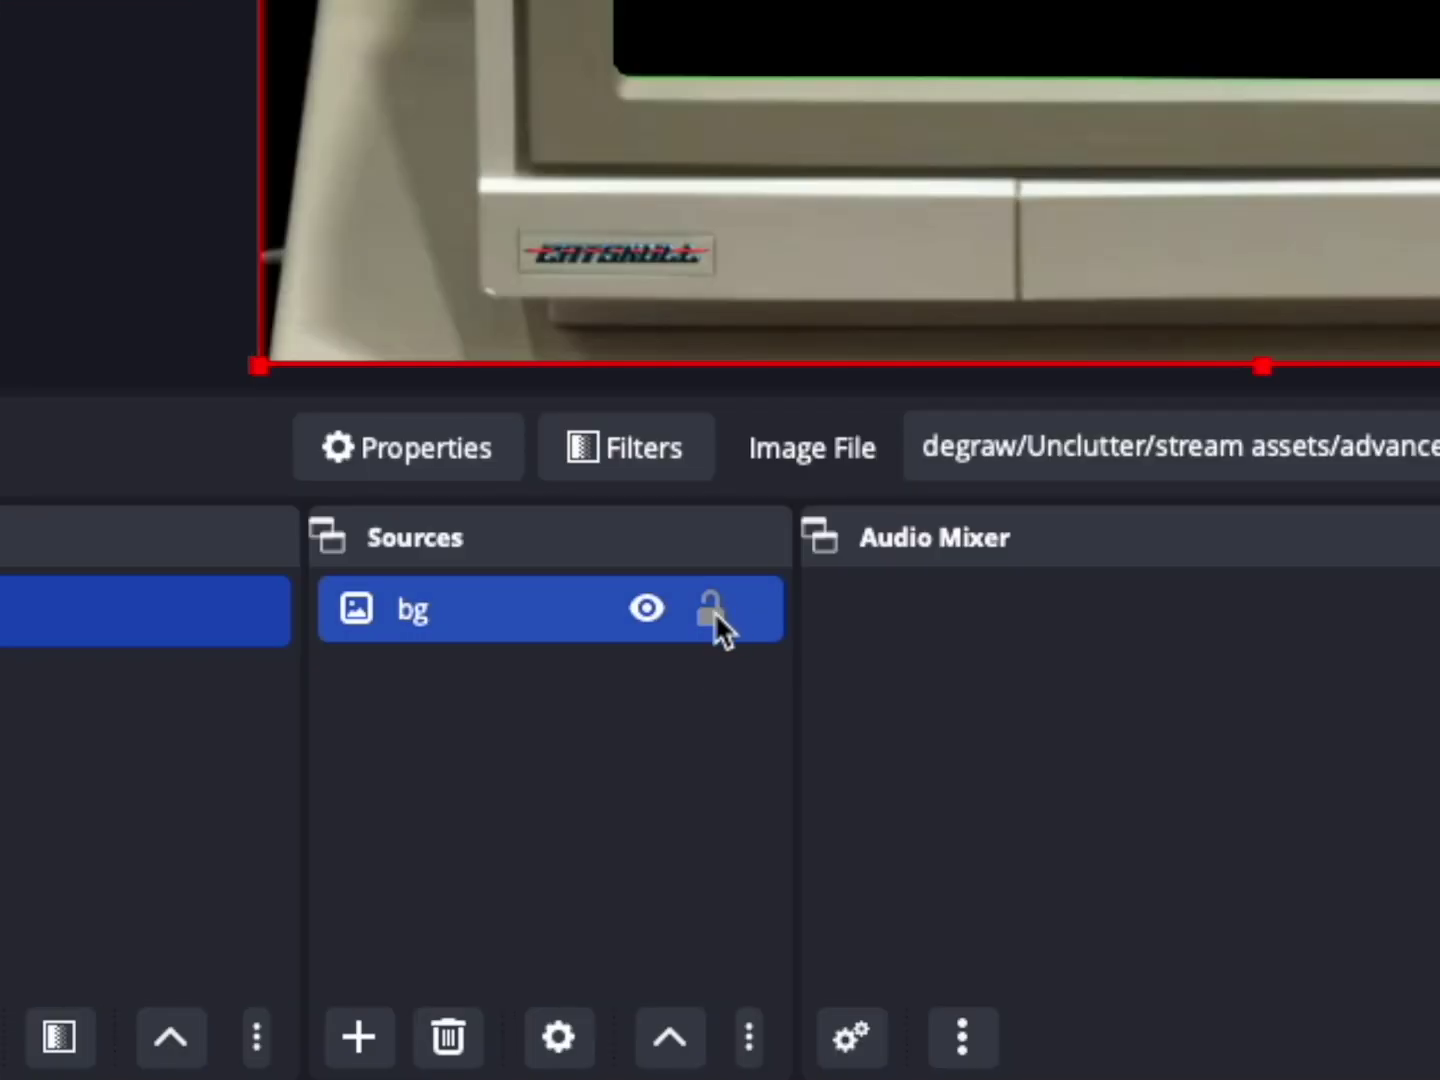
pyautogui.click(711, 608)
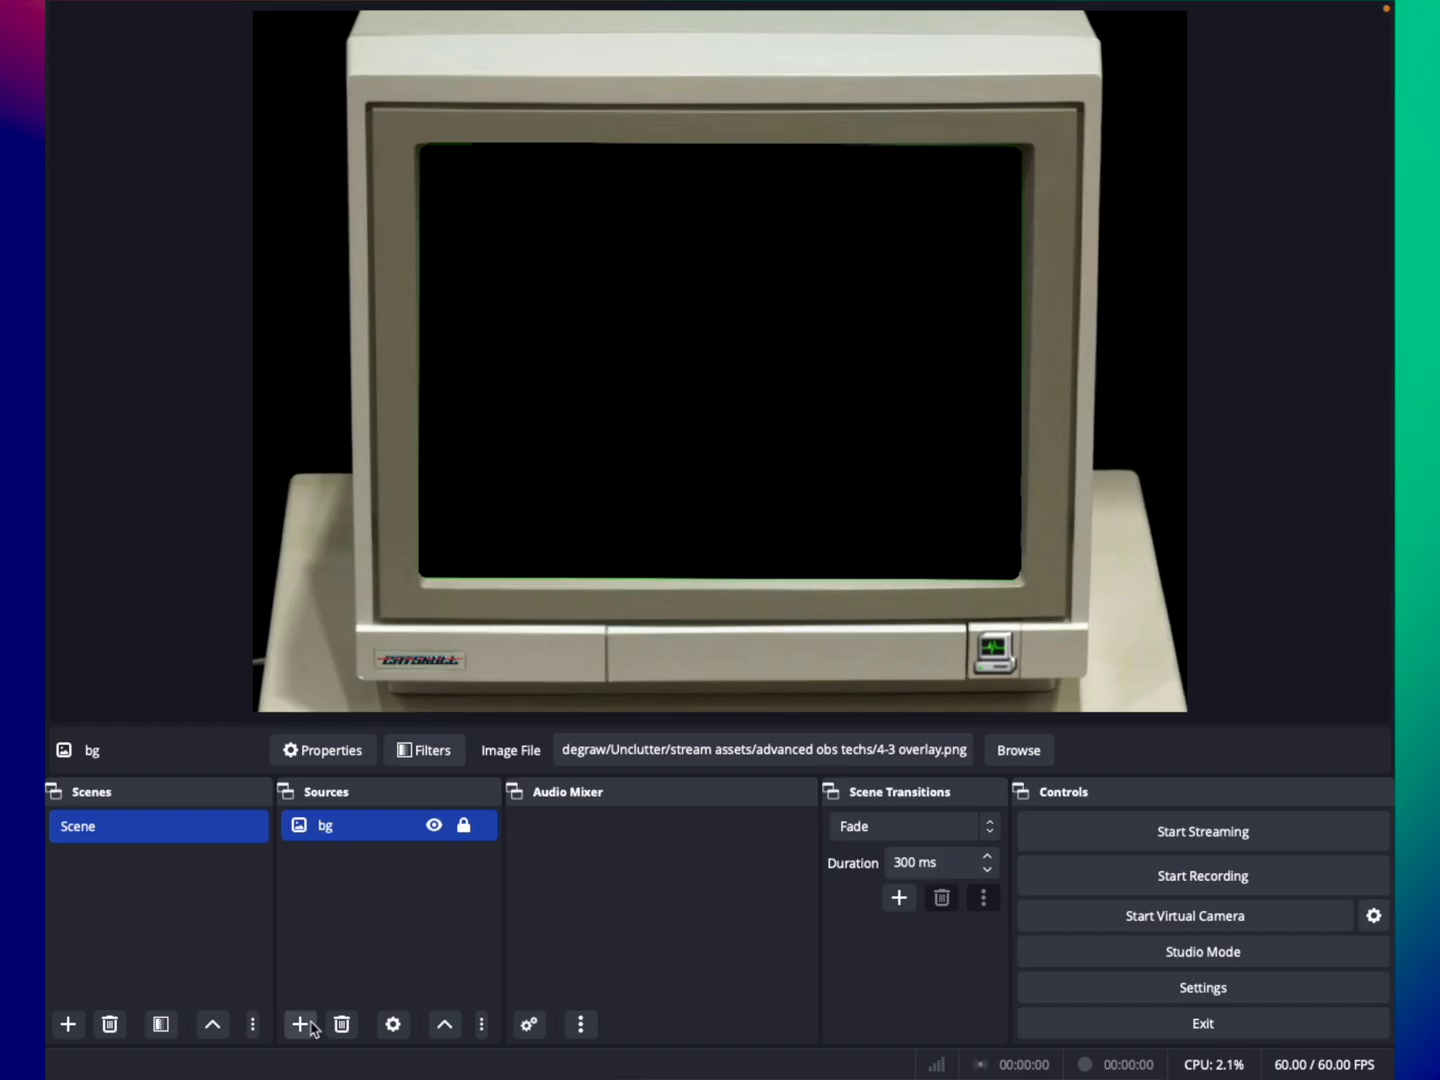
# - Create a new media source named waterfall in the scene
pyautogui.click(358, 1036)
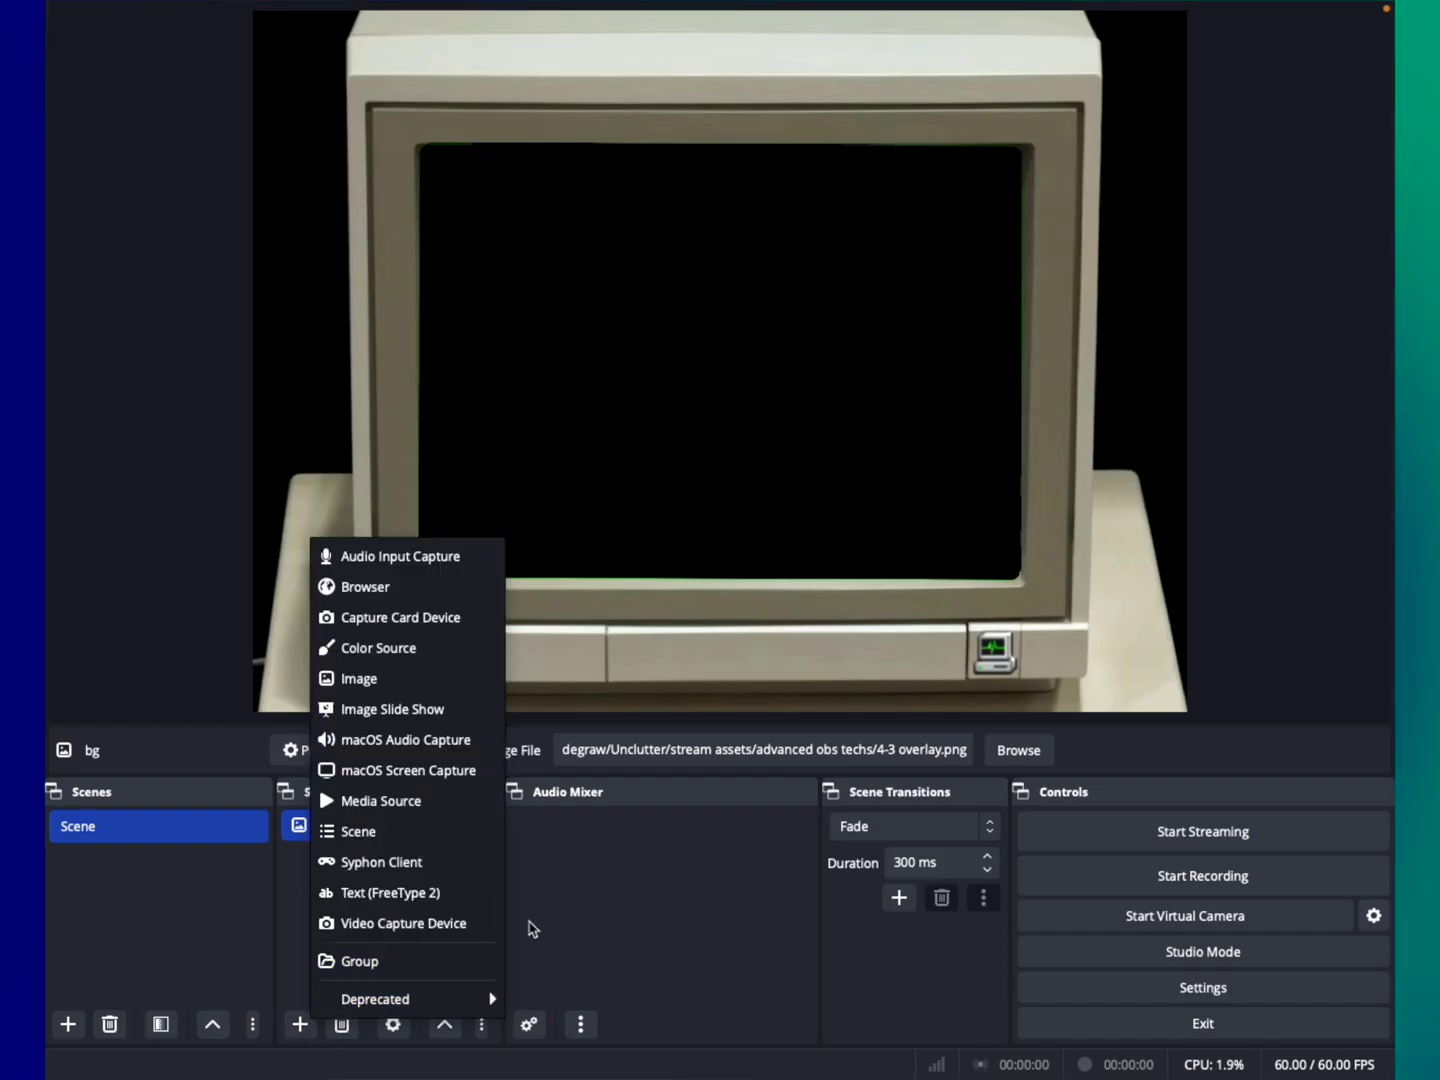
pyautogui.click(476, 808)
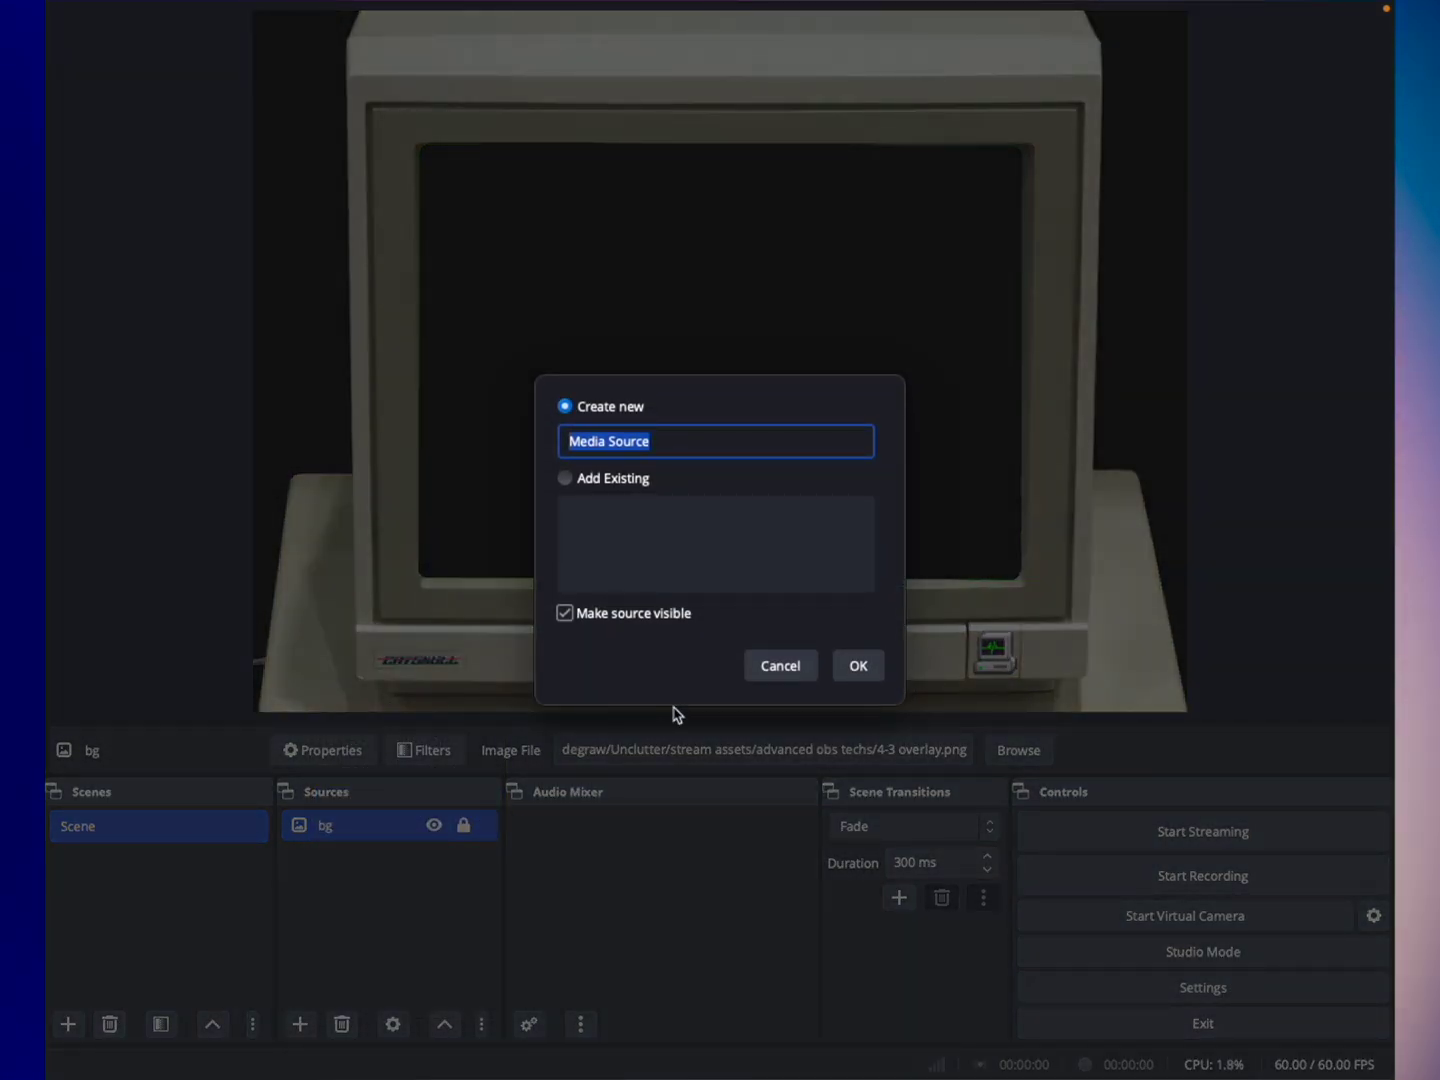
pyautogui.write('bg')
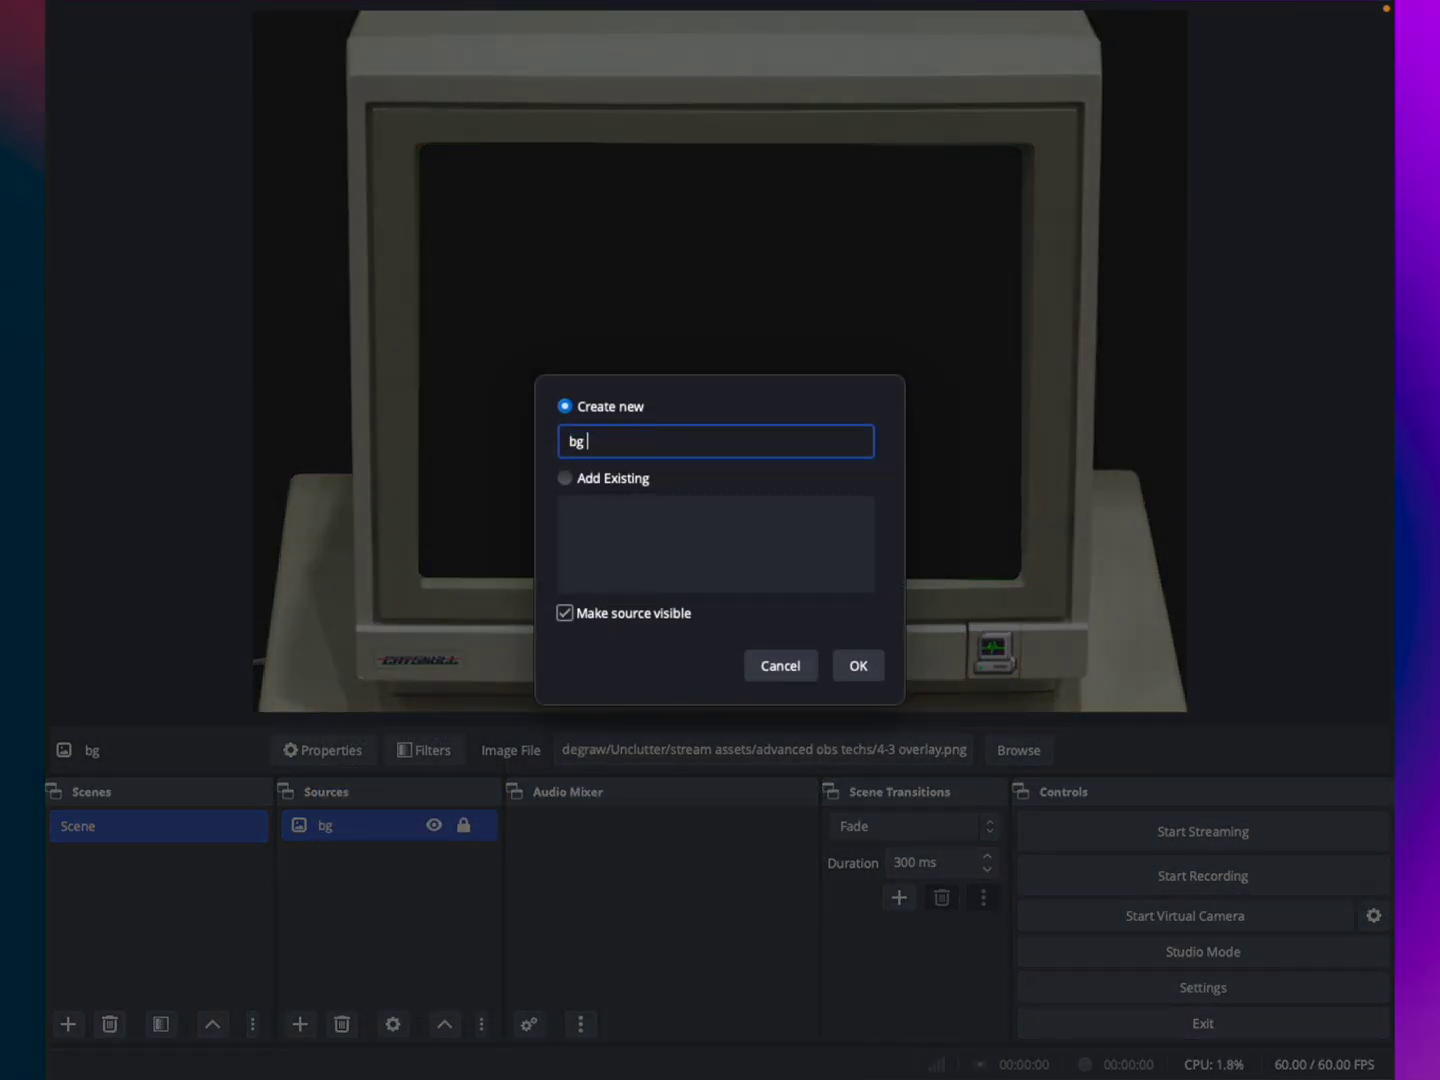
pyautogui.press('BackSpace')
pyautogui.press('BackSpace')
pyautogui.write('water')
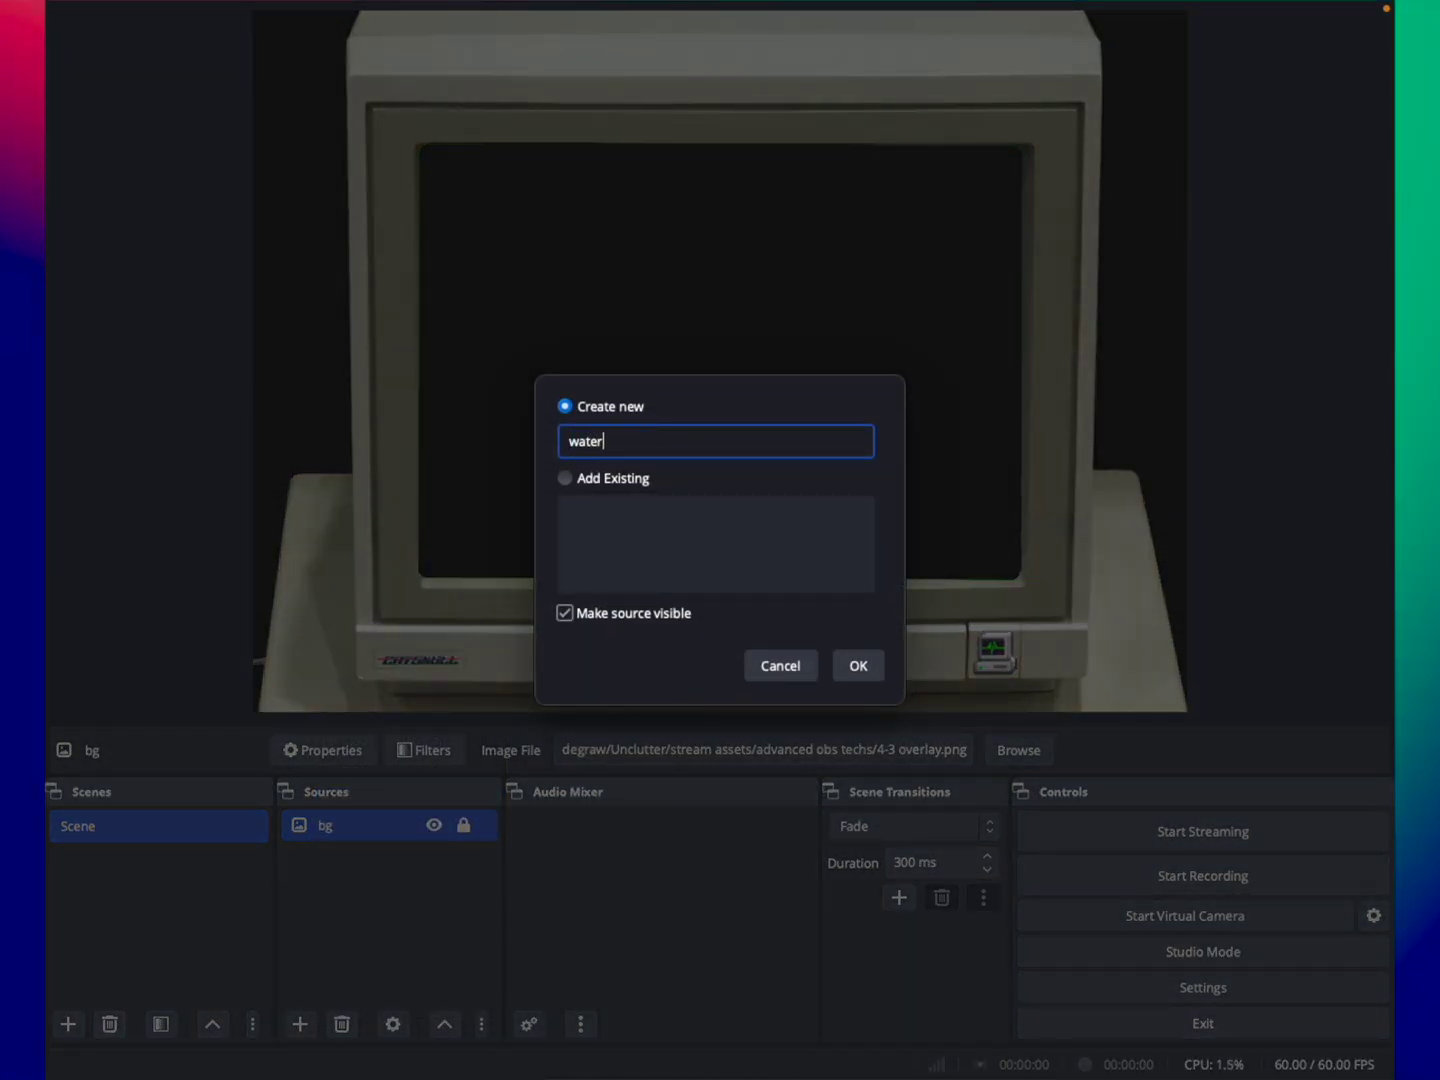
pyautogui.write('fall')
pyautogui.press('Return')
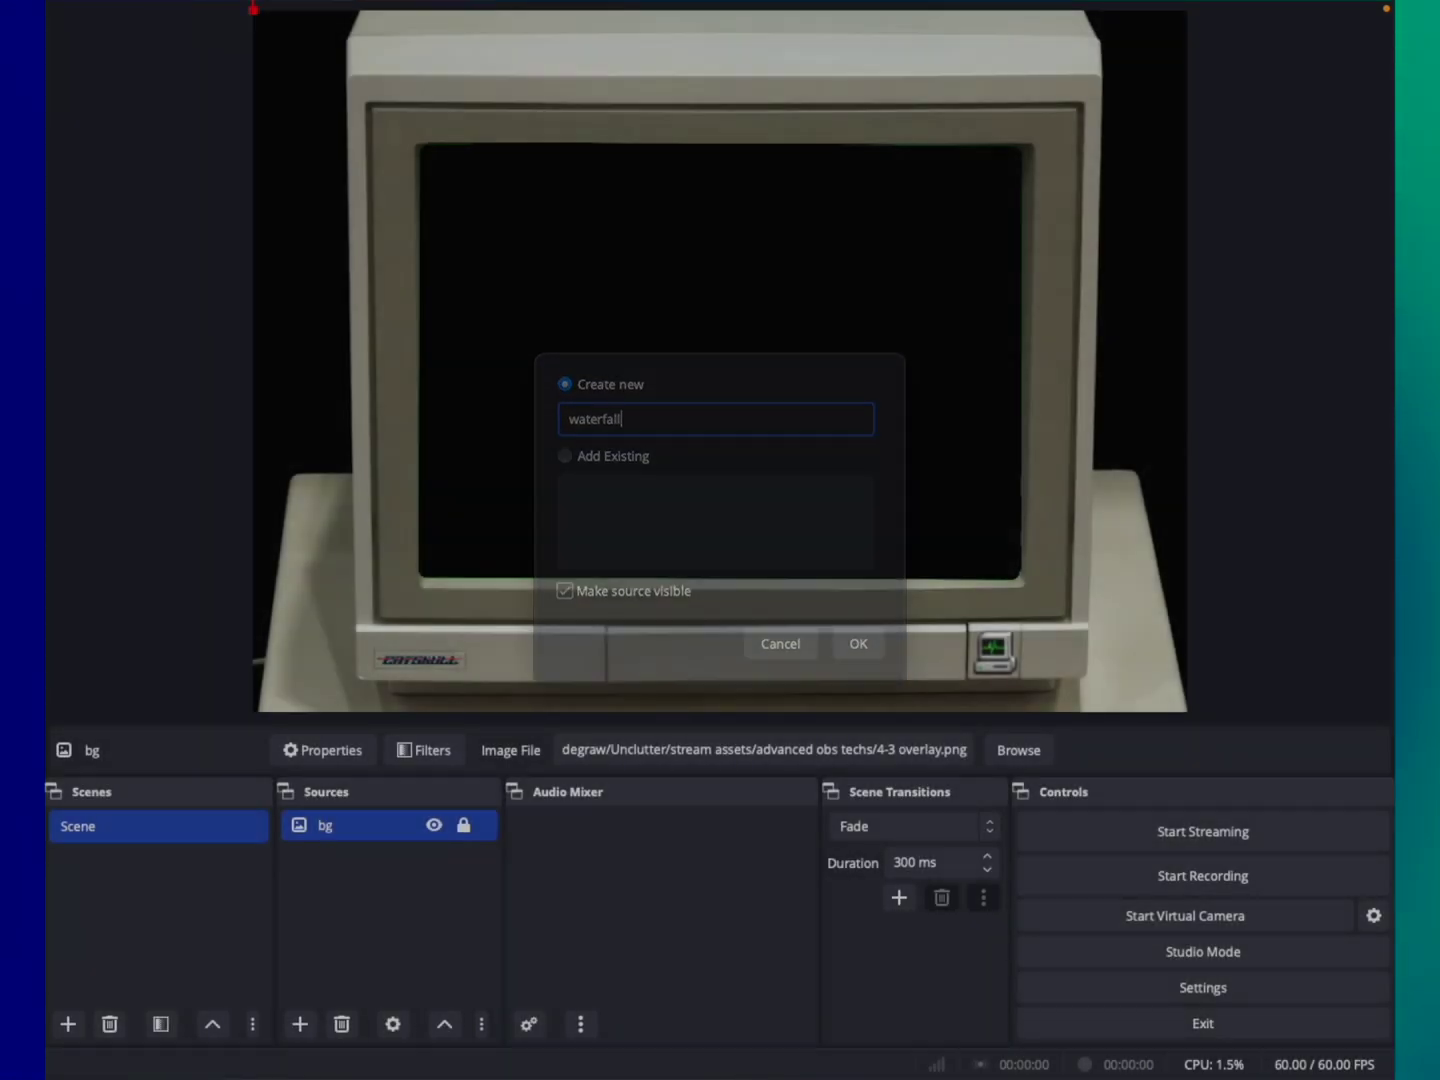
# - Load the Waterfall nature stock footage .mp4 into the waterfall source and enable looping
pyautogui.click(1008, 537)
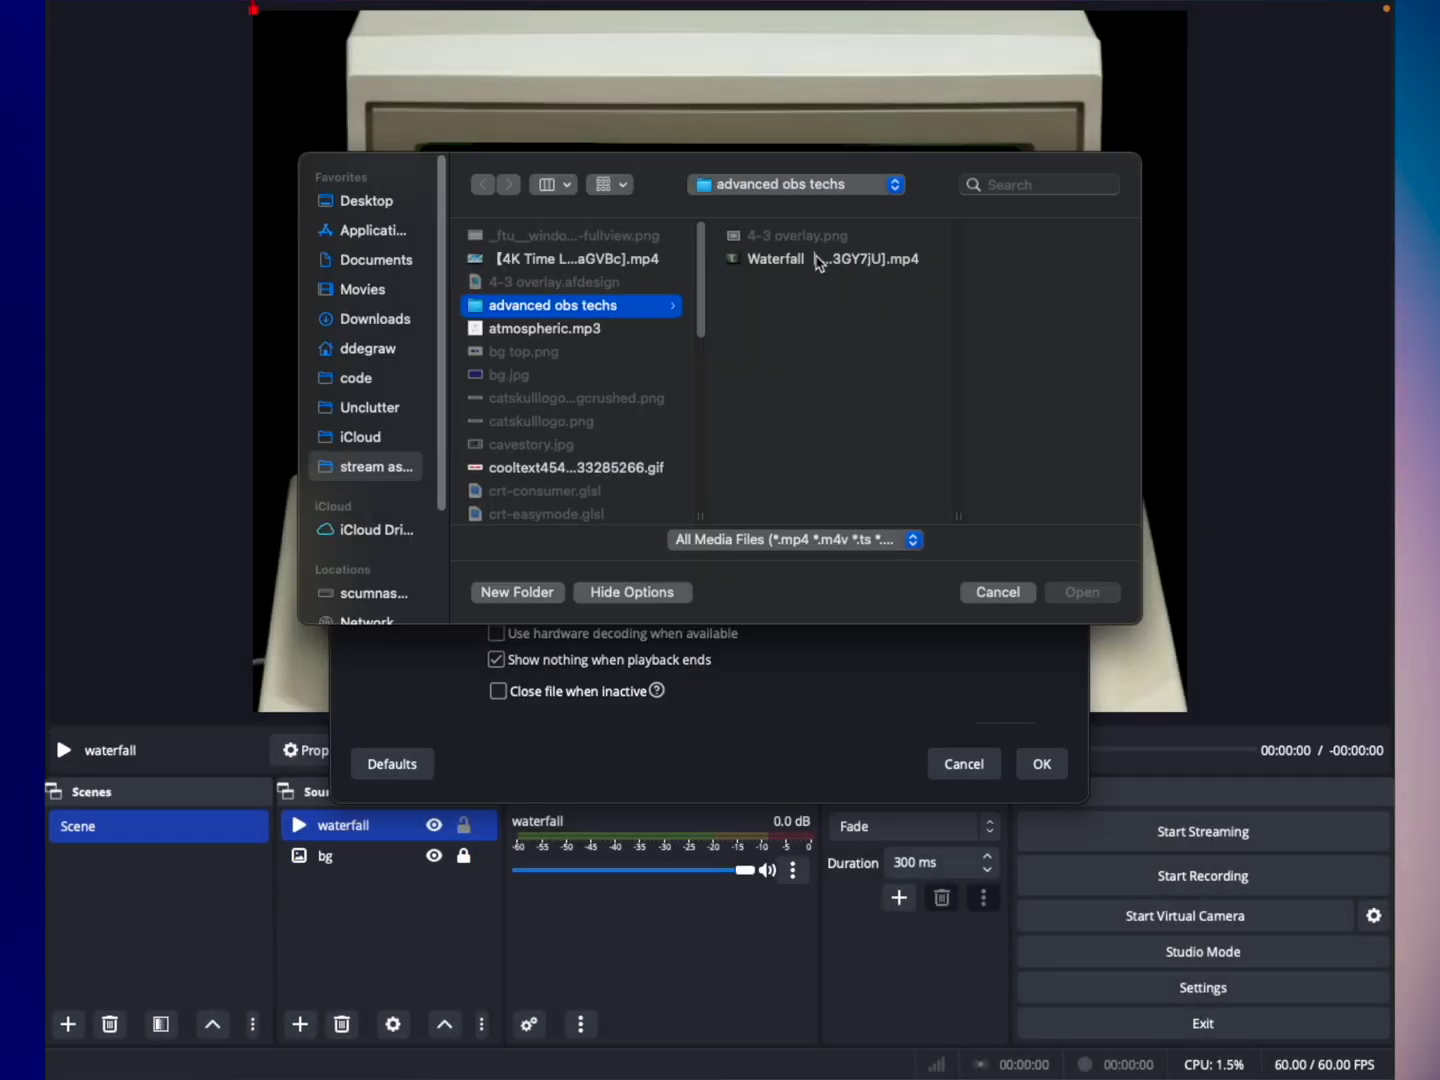
pyautogui.click(816, 262)
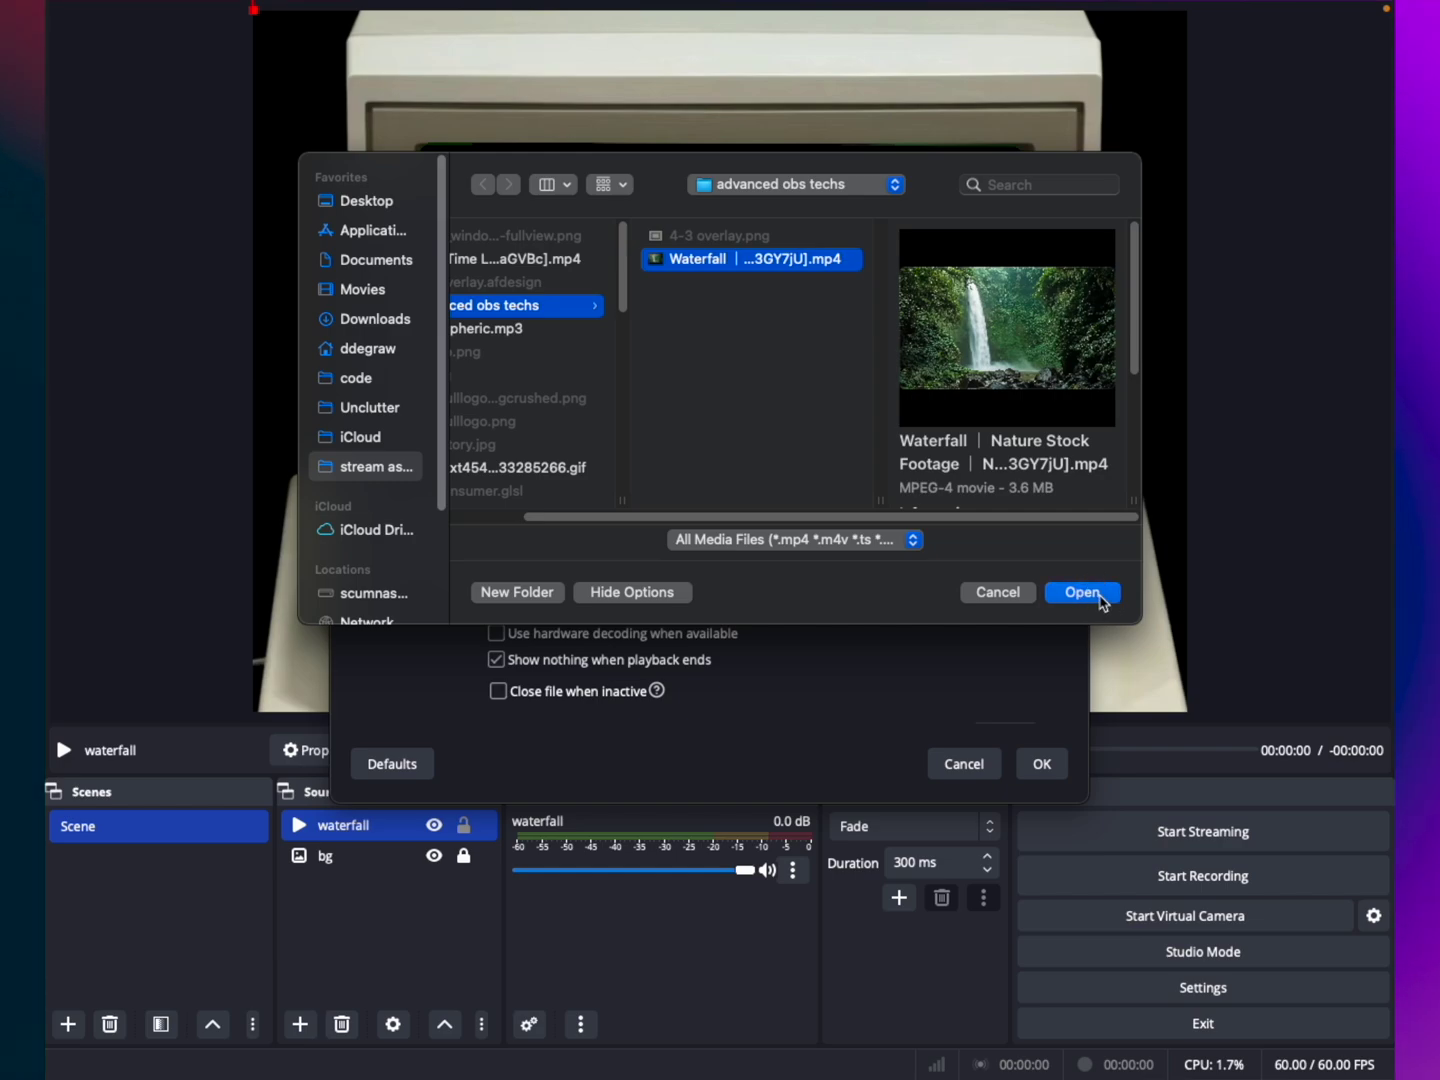
pyautogui.click(1101, 594)
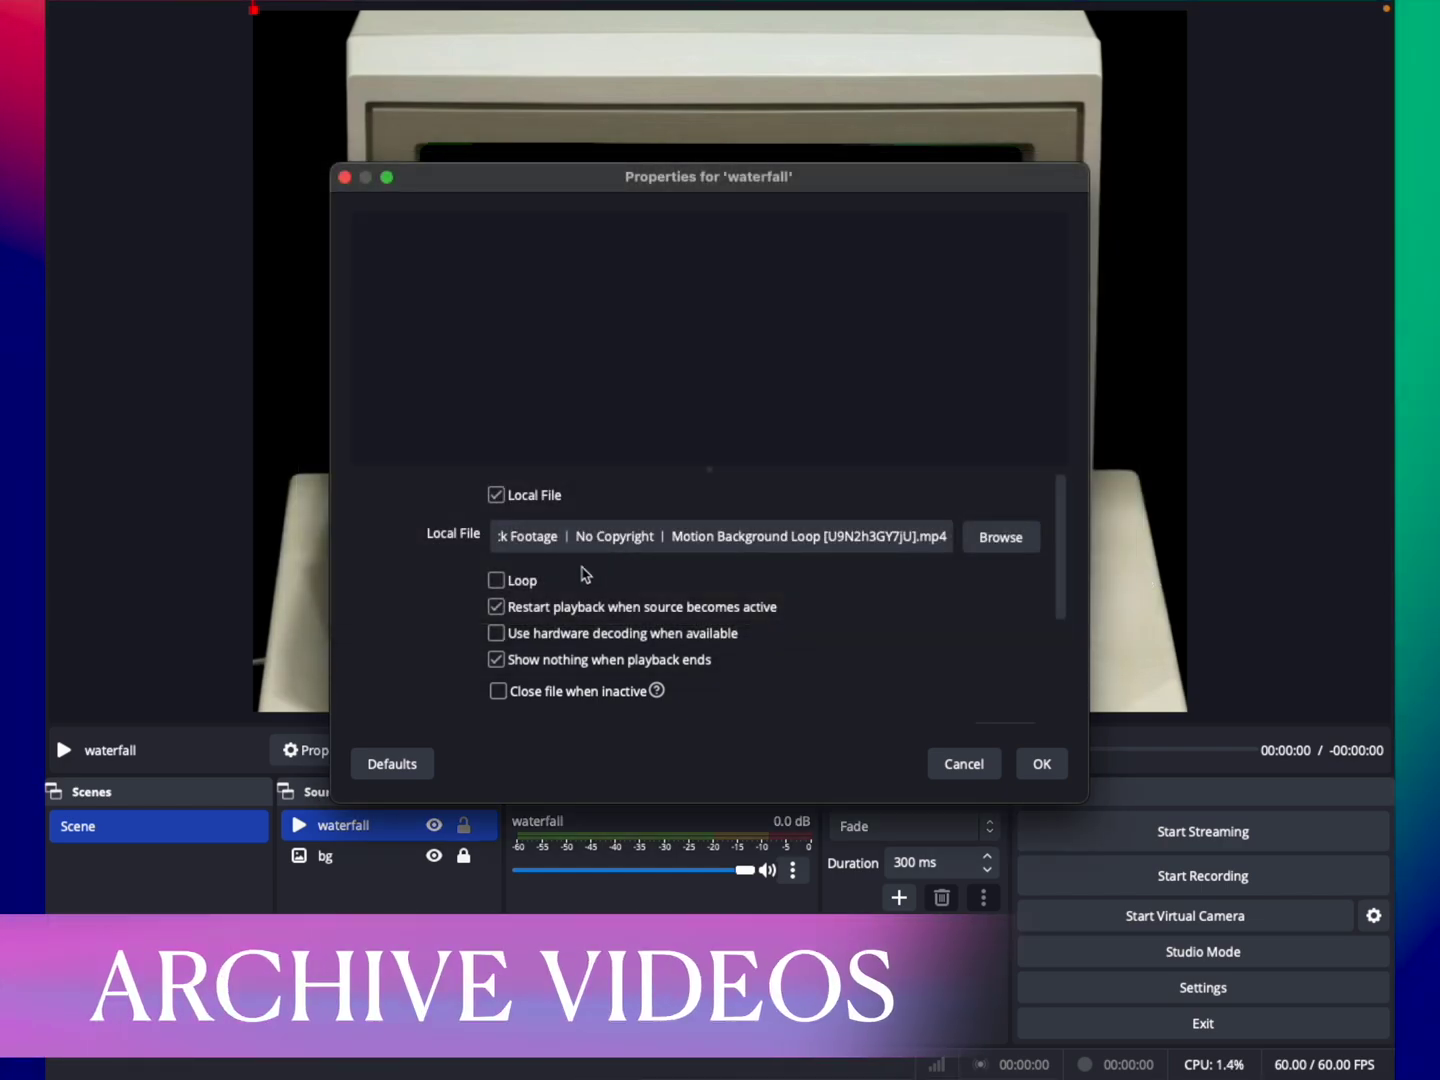
pyautogui.click(533, 583)
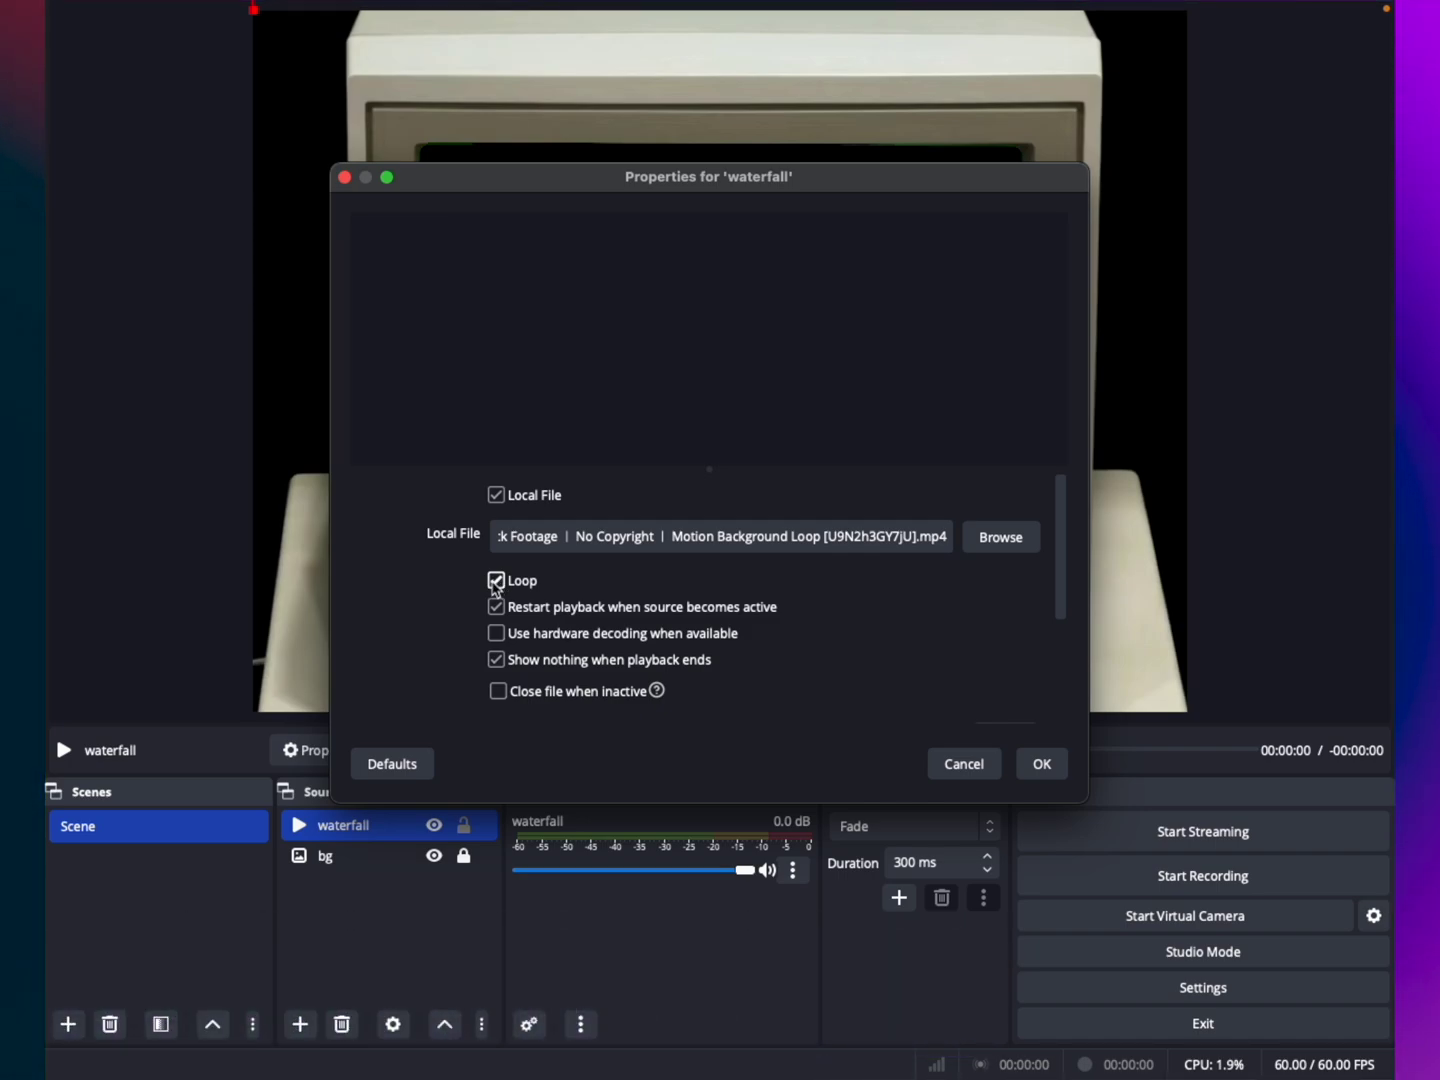
pyautogui.click(535, 617)
pyautogui.click(1040, 761)
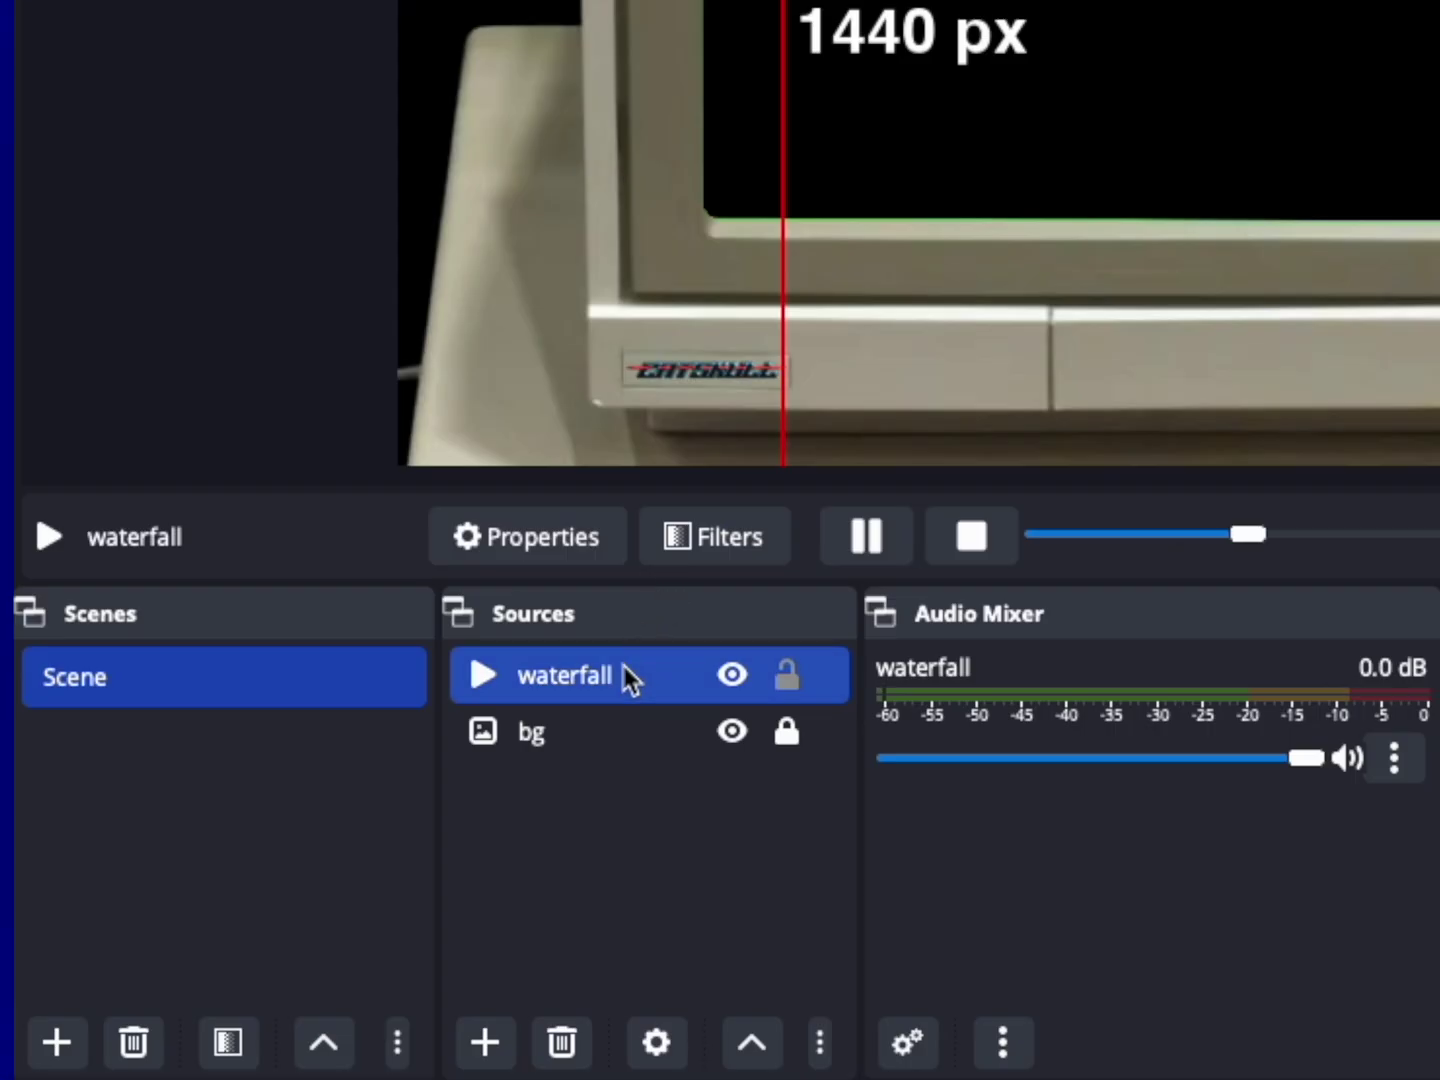
# - Move the waterfall source beneath bg, then enlarge and position it to cover the whole canvas behind the monitor overlay
pyautogui.moveTo(616, 689); pyautogui.dragTo(608, 761)
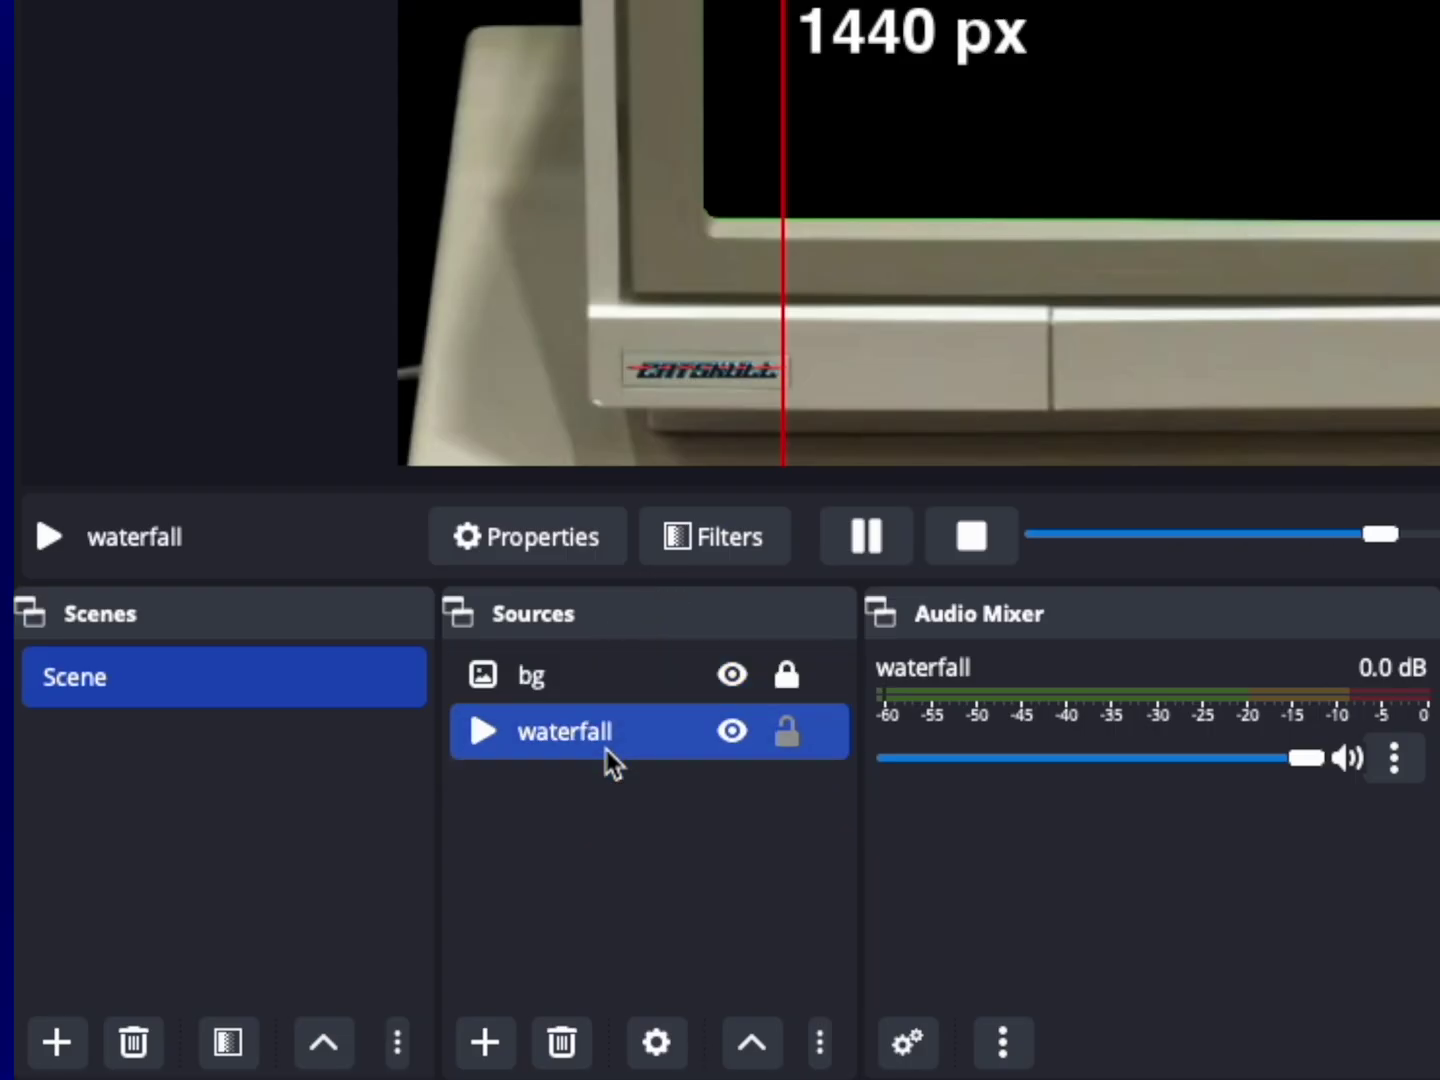
pyautogui.moveTo(665, 243); pyautogui.dragTo(1158, 700)
pyautogui.moveTo(1150, 411); pyautogui.dragTo(1120, 416)
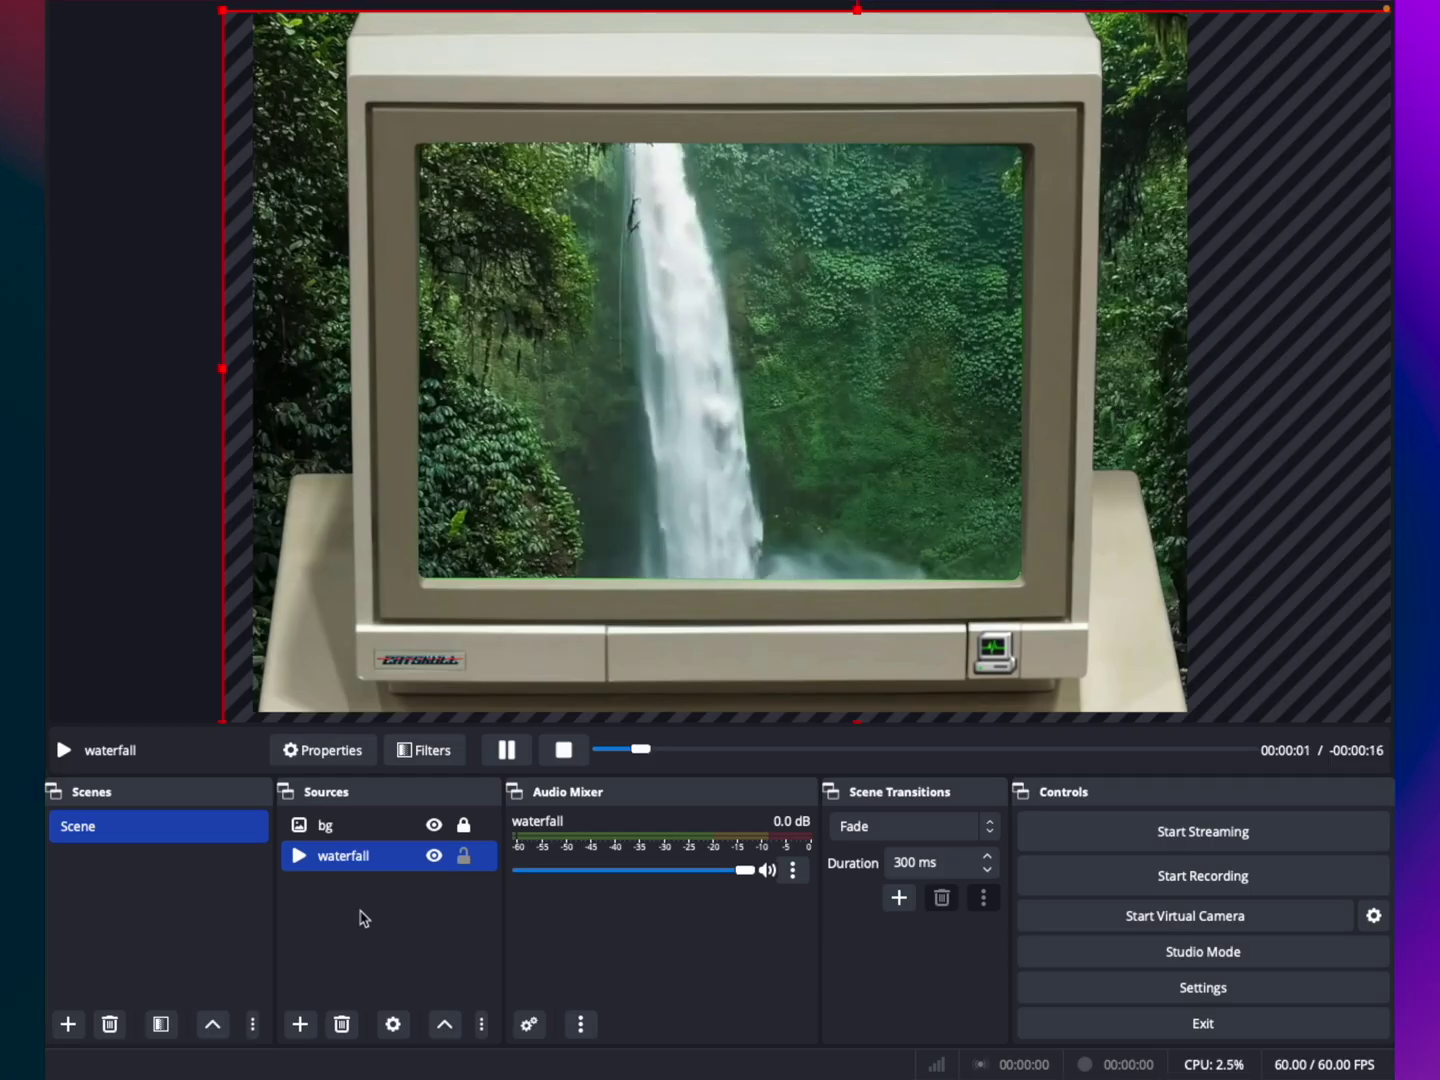
# - Add a new video capture device source named webcam to the scene
pyautogui.press('Up')
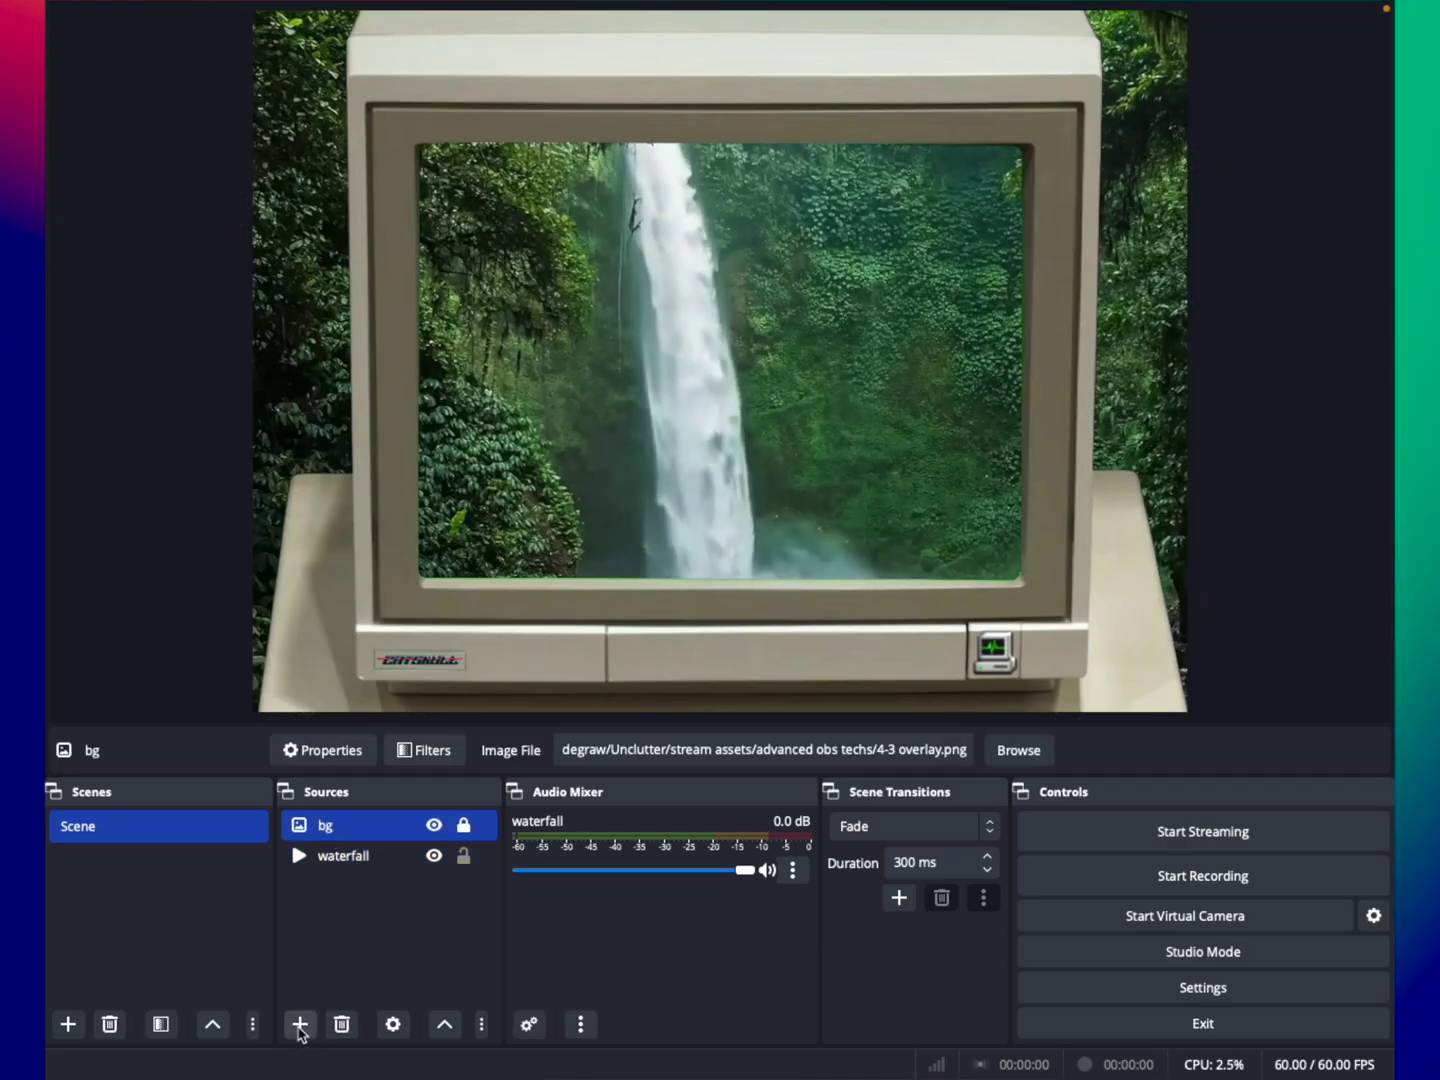
pyautogui.keyDown('shift'); pyautogui.click(353, 869); pyautogui.keyUp('shift')
pyautogui.click(352, 868)
pyautogui.click(299, 1024)
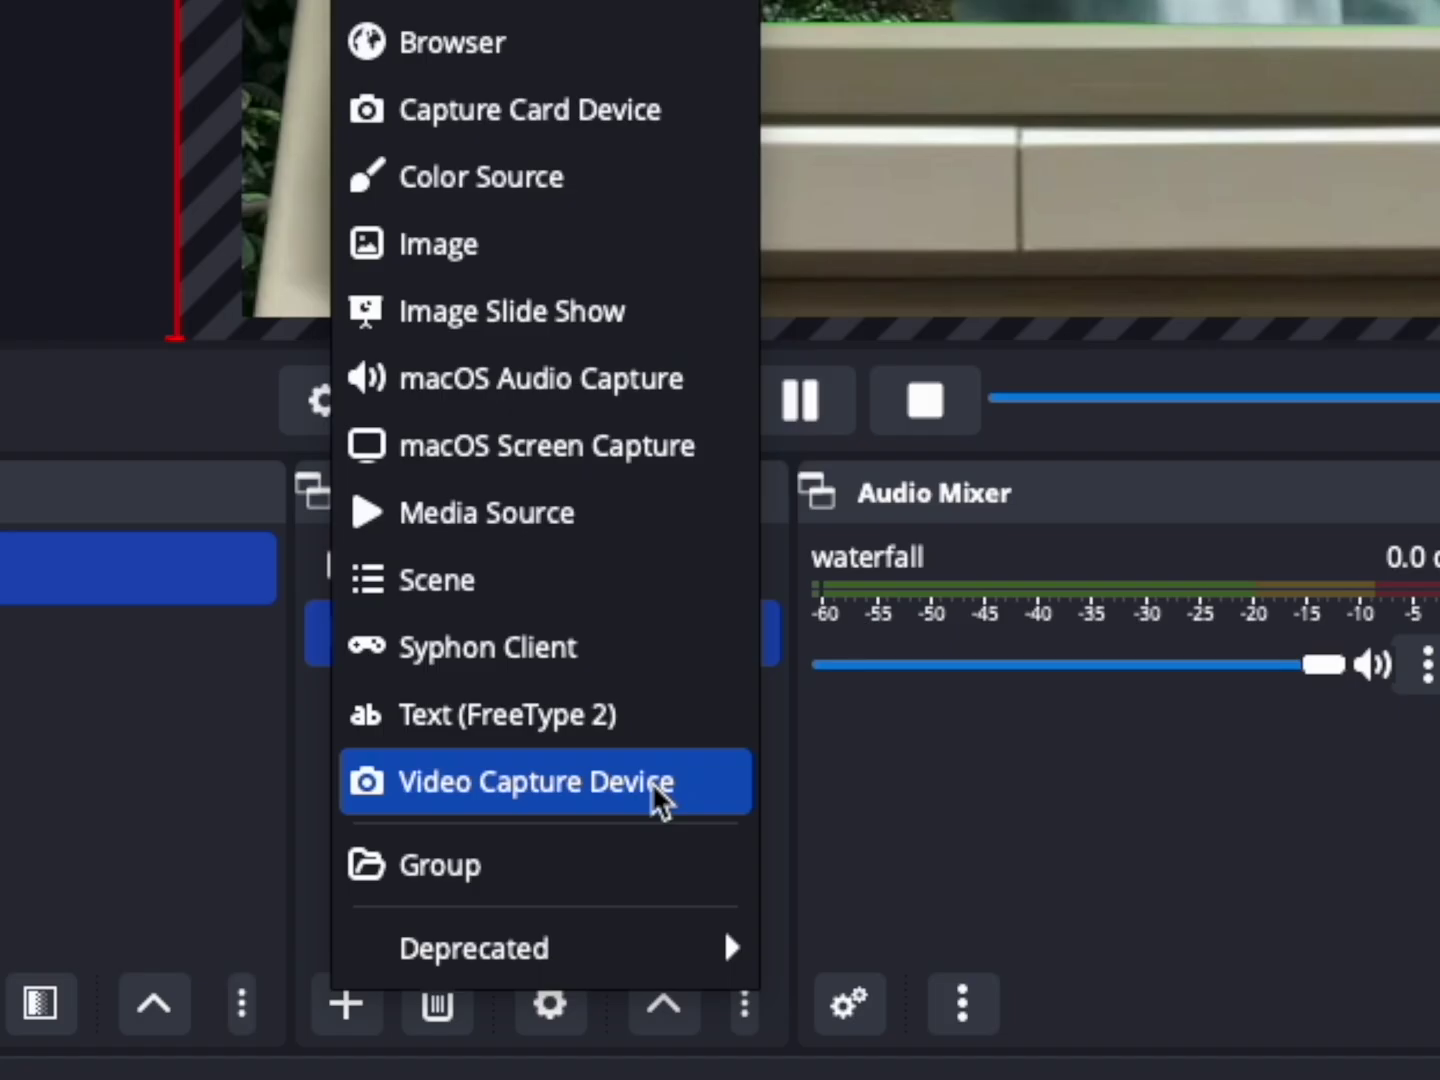
pyautogui.click(440, 922)
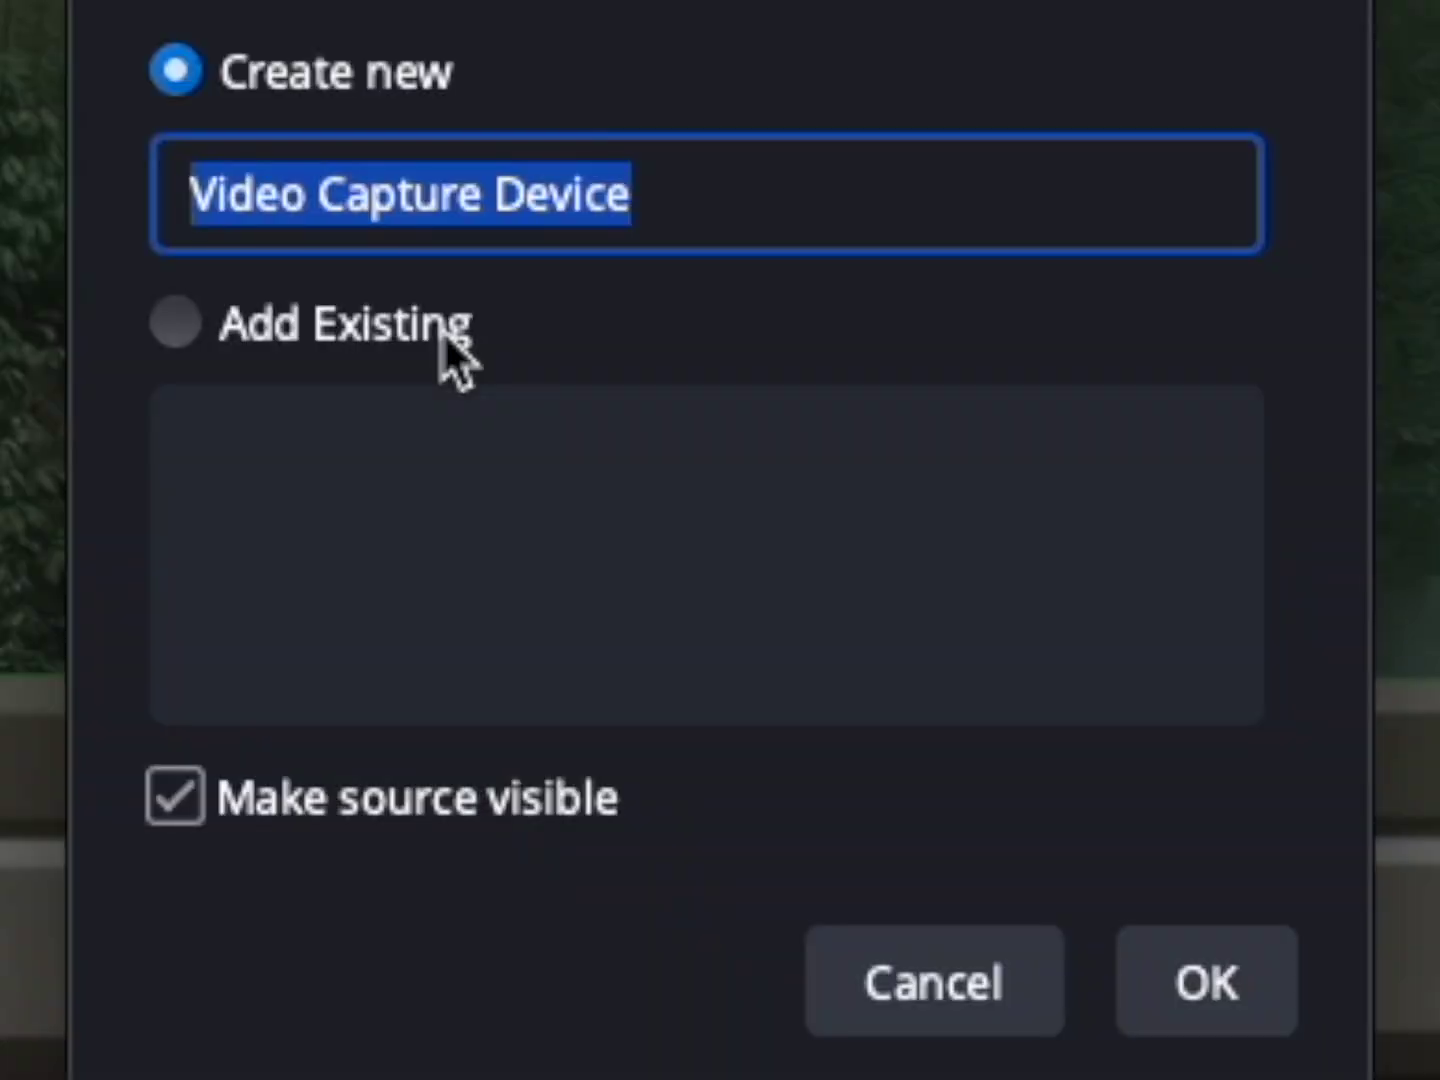
pyautogui.write('webcam')
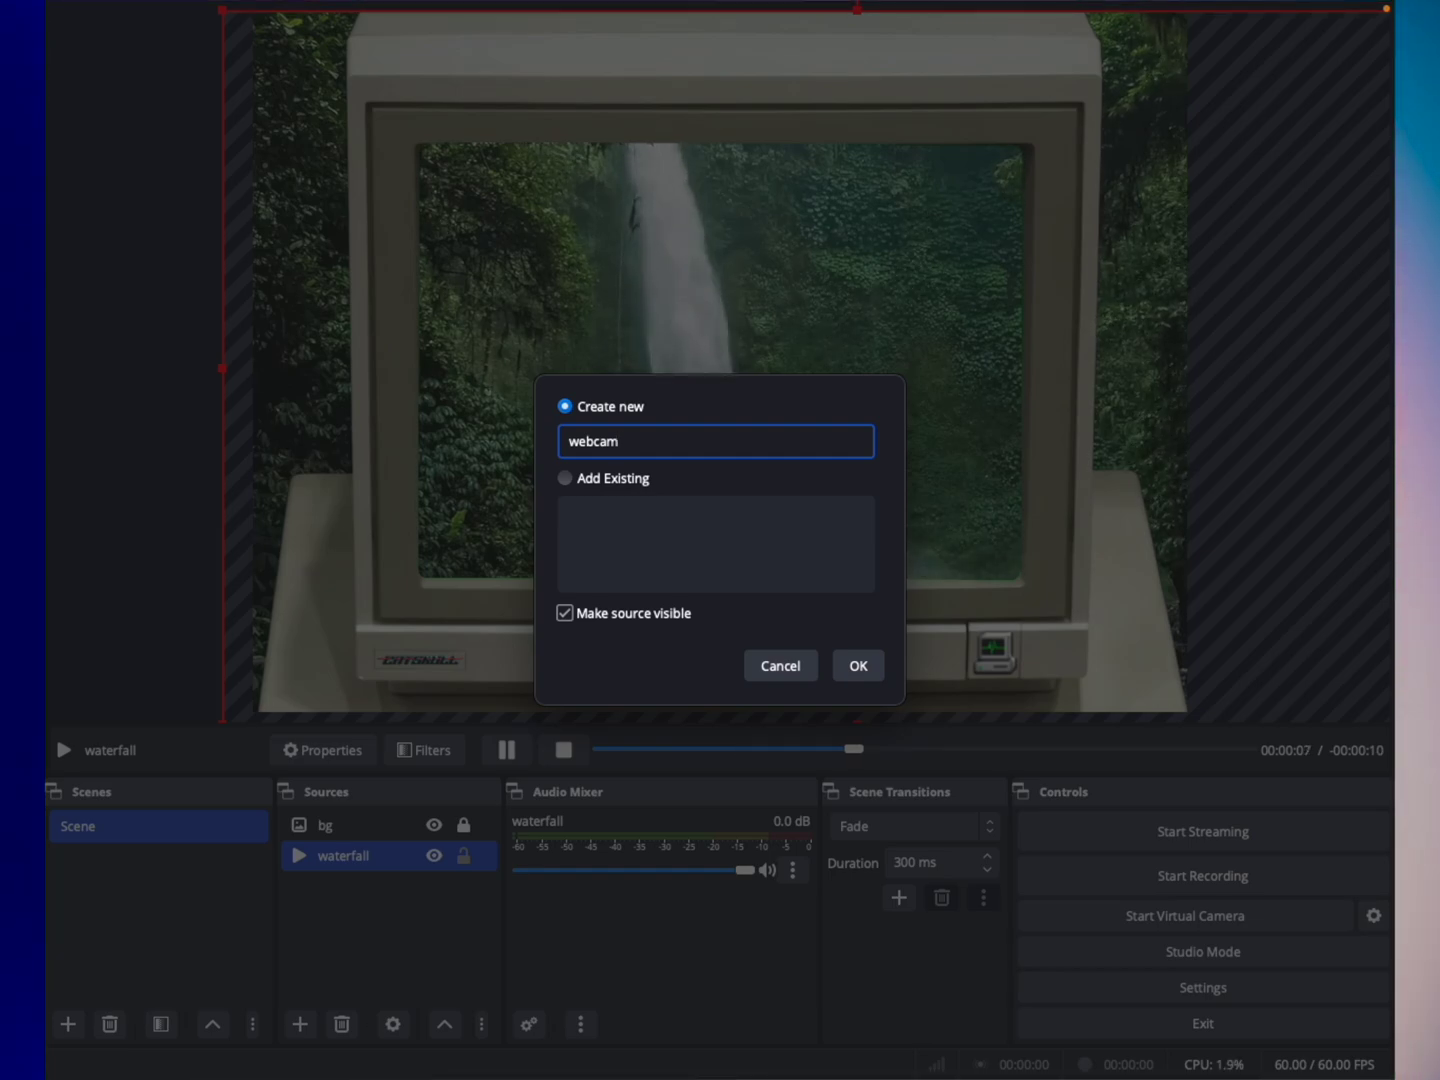
pyautogui.press('Return')
# - Set the webcam source's device to Studio Display Camera, keeping the High preset, and accept its properties
pyautogui.click(788, 502)
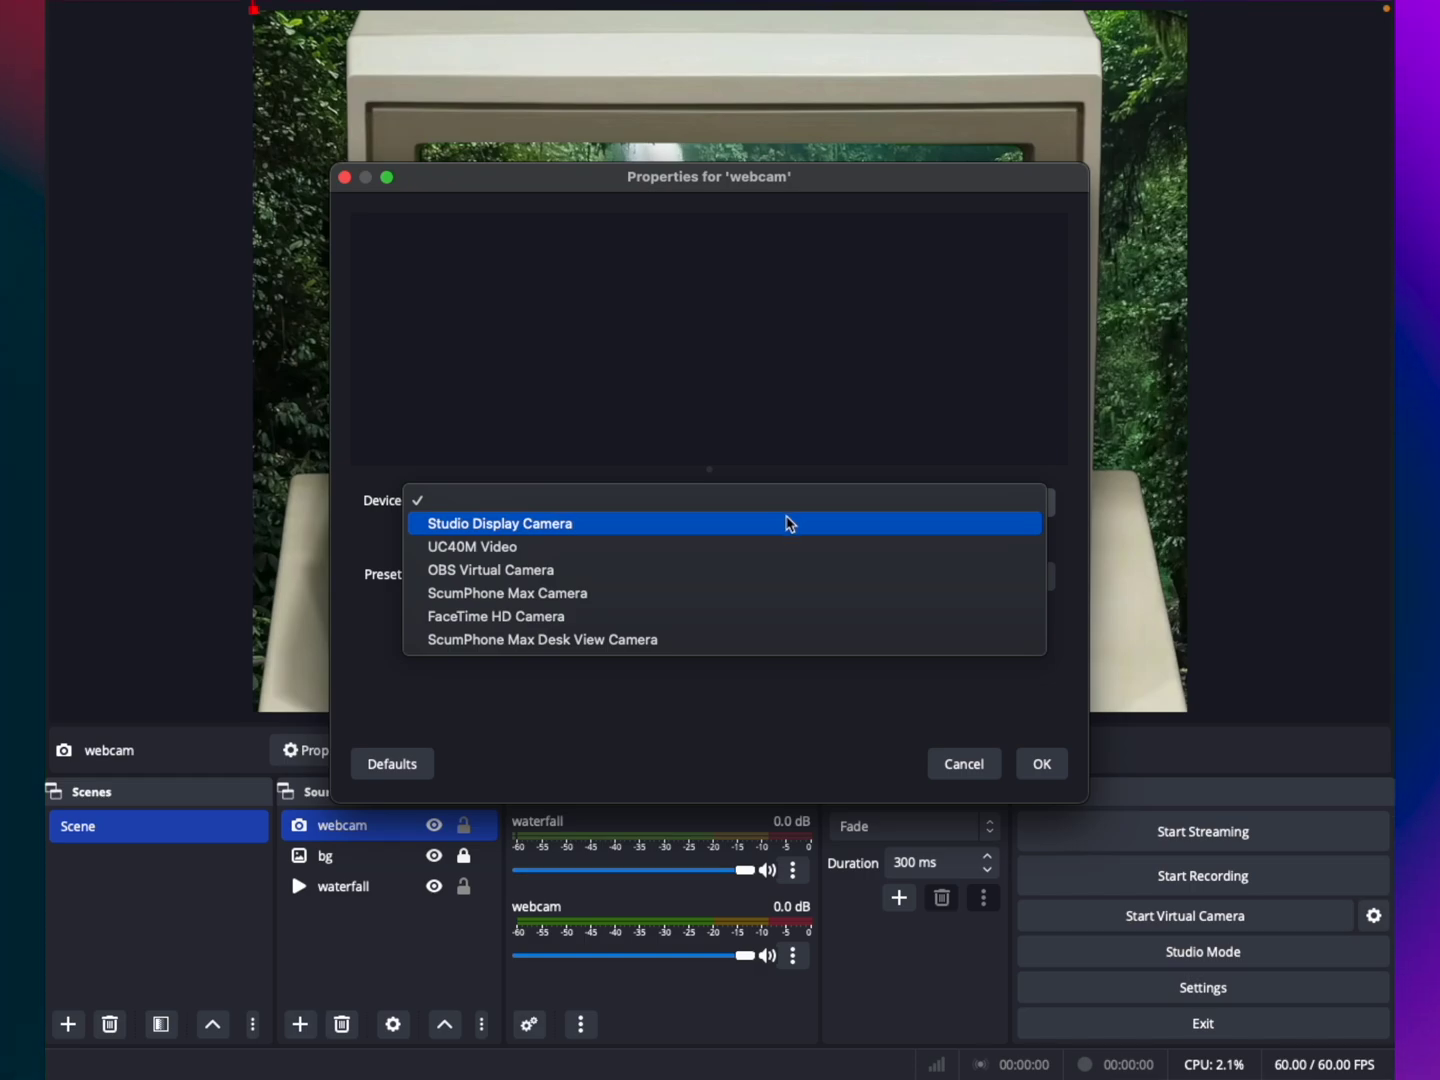
pyautogui.click(796, 533)
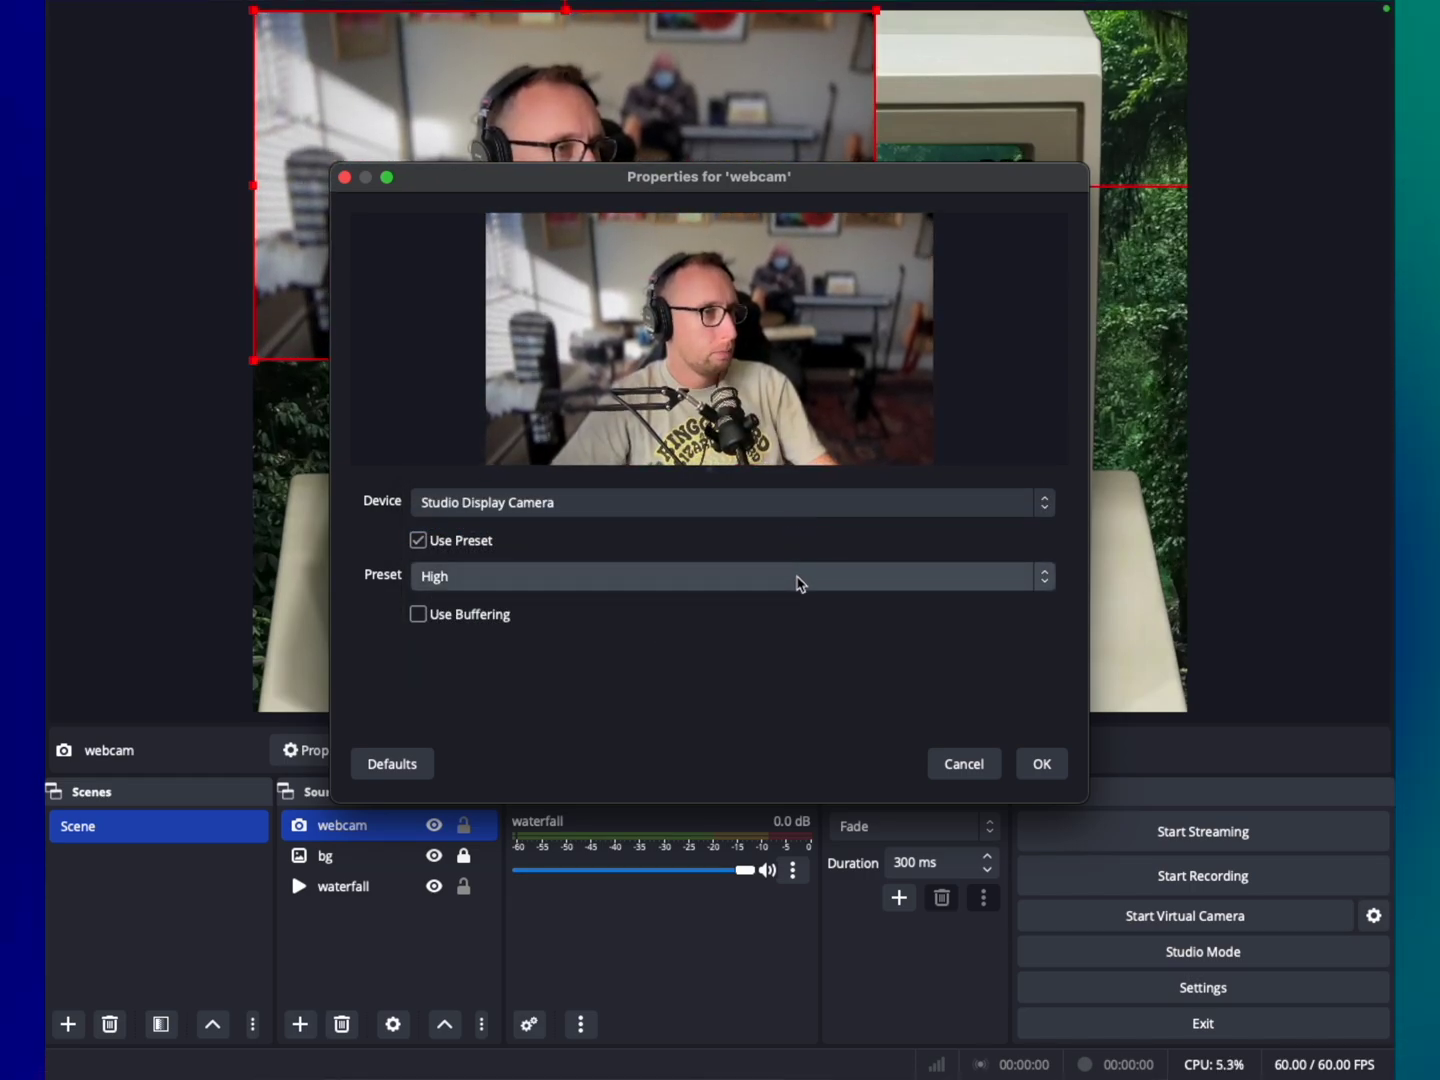
pyautogui.click(926, 576)
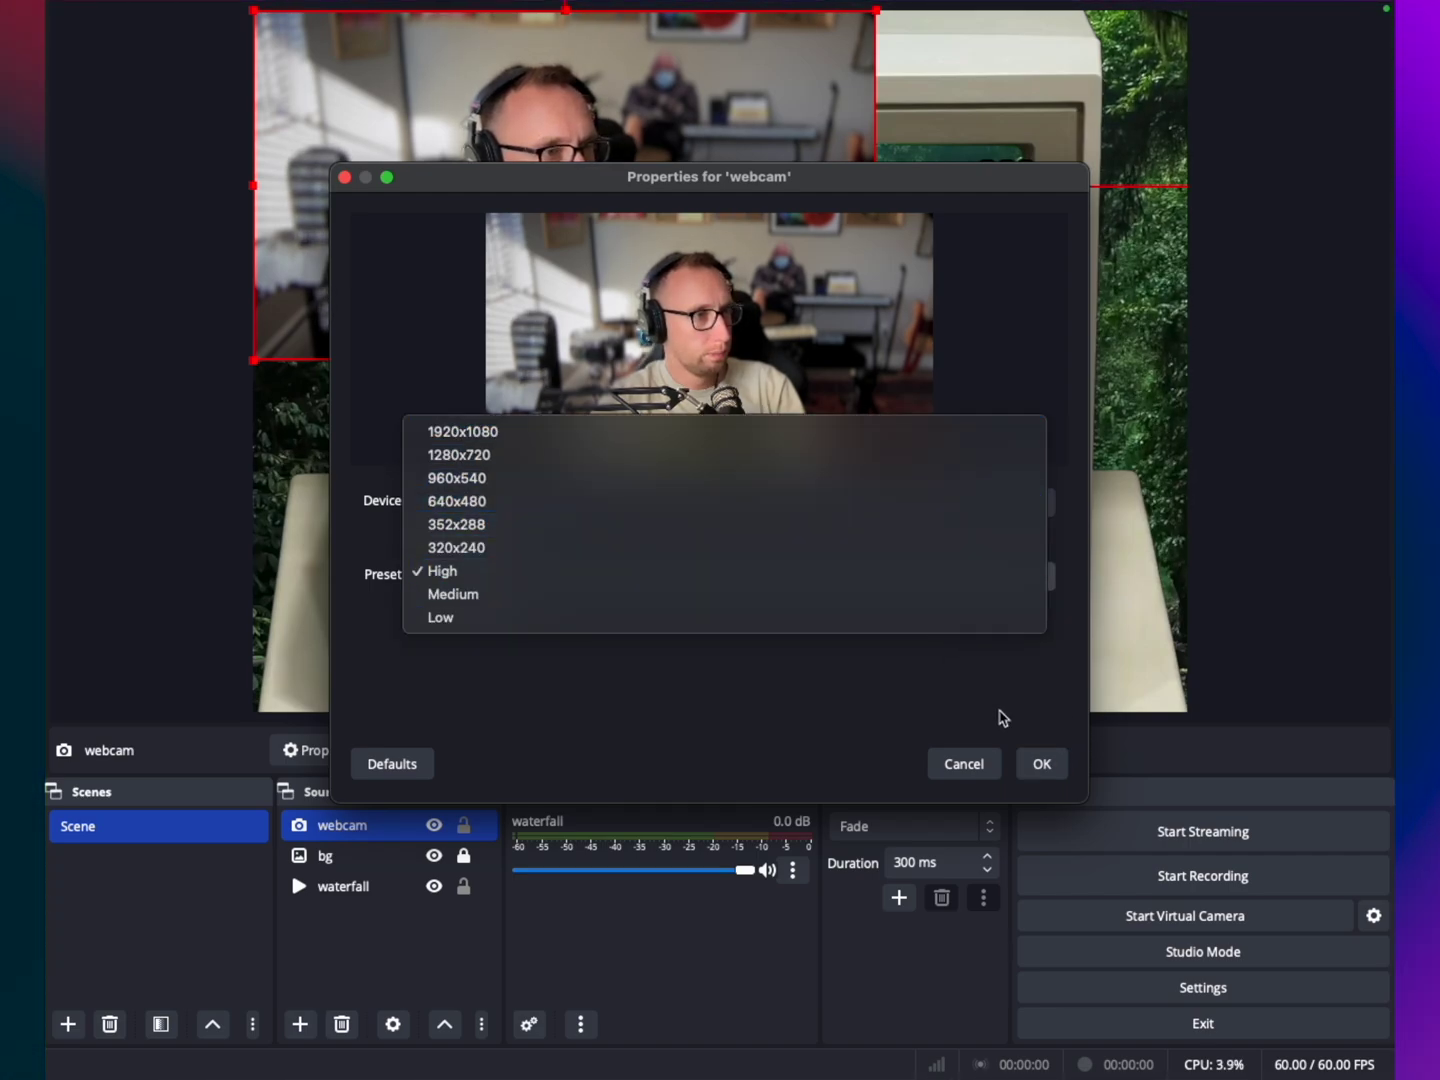
pyautogui.click(955, 719)
pyautogui.click(1042, 764)
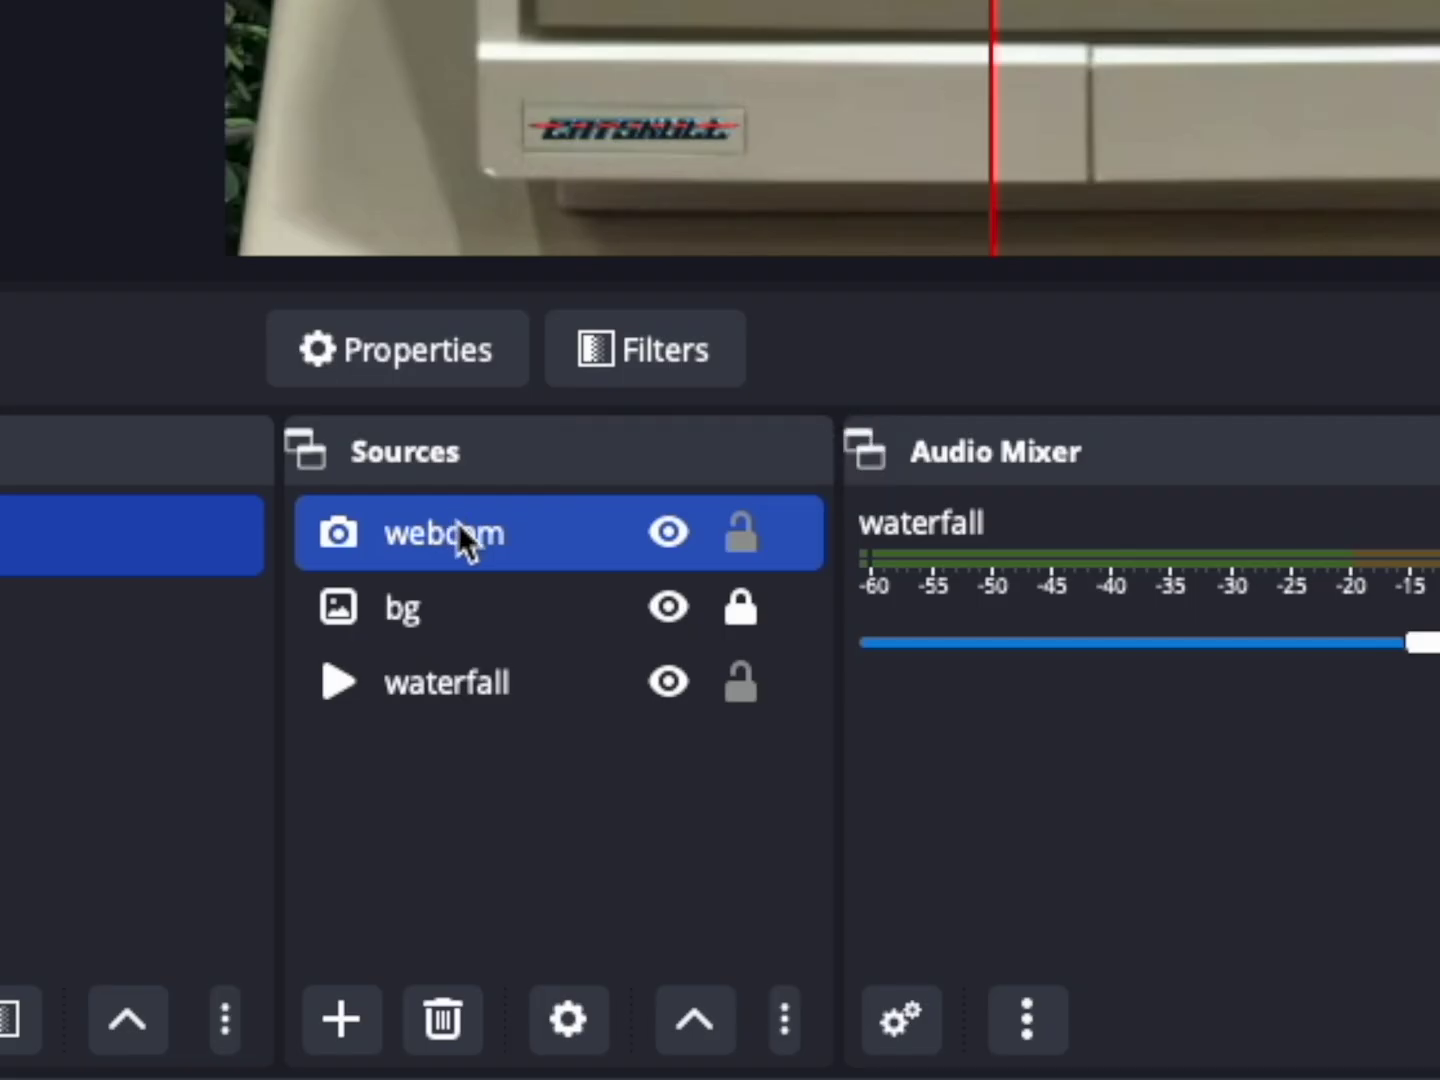
# - Place the webcam source between bg and waterfall, then enlarge and position it to fill the monitor's screen opening
pyautogui.moveTo(351, 827); pyautogui.dragTo(385, 869)
pyautogui.moveTo(547, 628); pyautogui.dragTo(553, 632)
pyautogui.moveTo(680, 289); pyautogui.dragTo(752, 349)
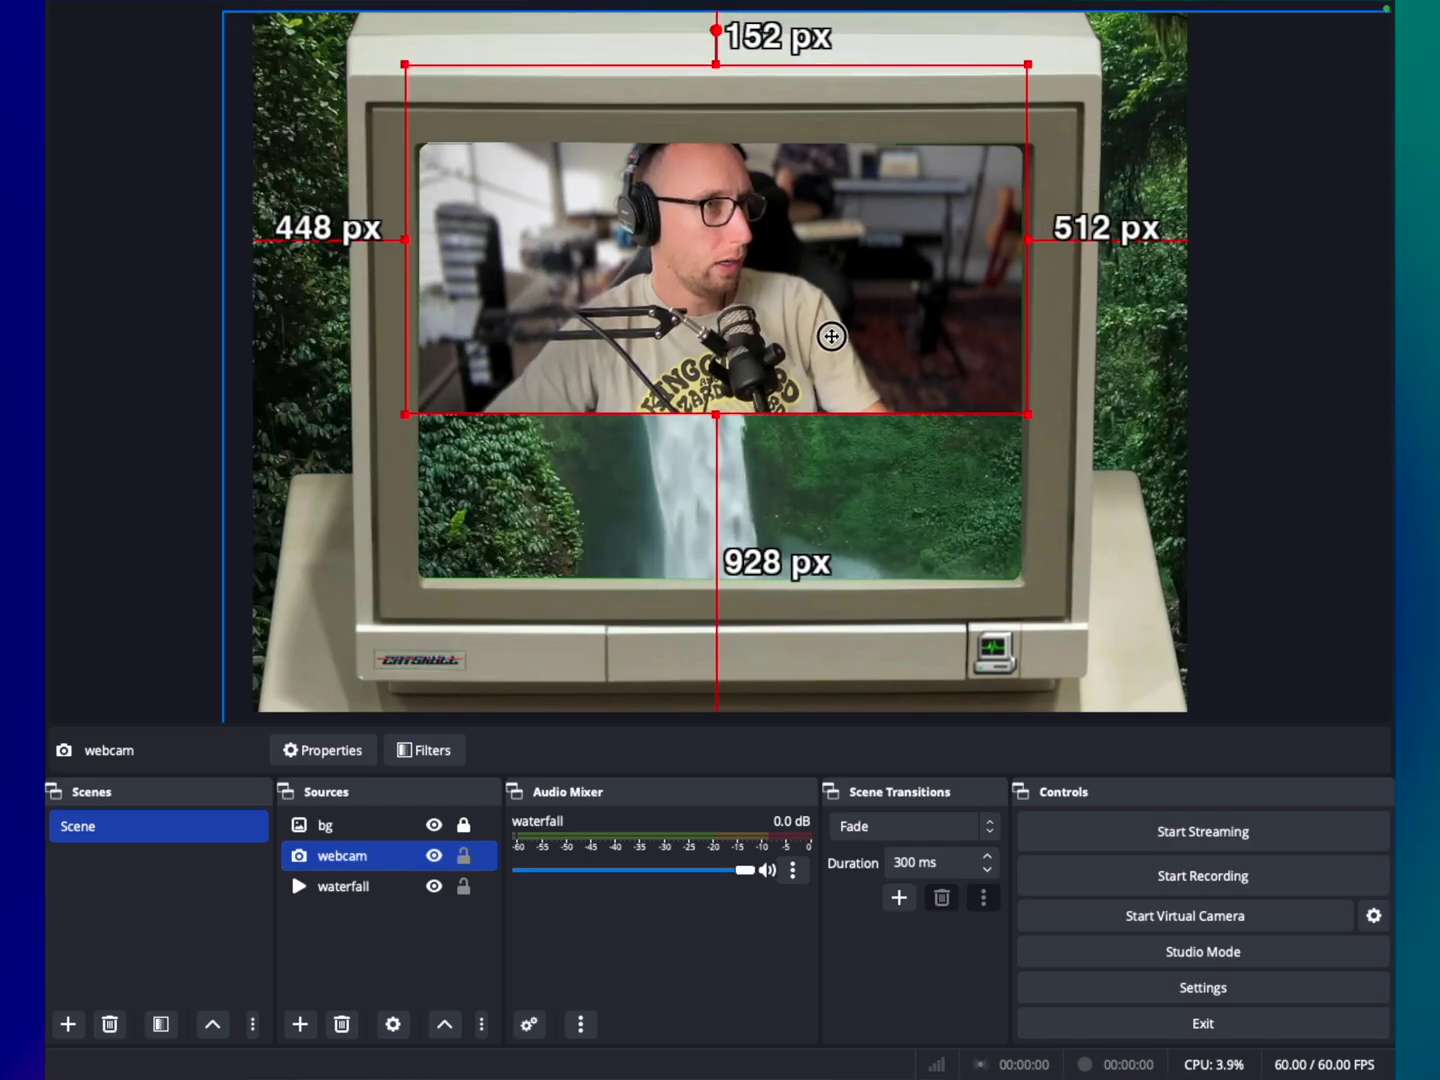
pyautogui.moveTo(960, 440); pyautogui.dragTo(1267, 616)
pyautogui.moveTo(916, 485); pyautogui.dragTo(826, 483)
pyautogui.moveTo(1183, 614); pyautogui.dragTo(1264, 681)
pyautogui.moveTo(900, 470); pyautogui.dragTo(875, 444)
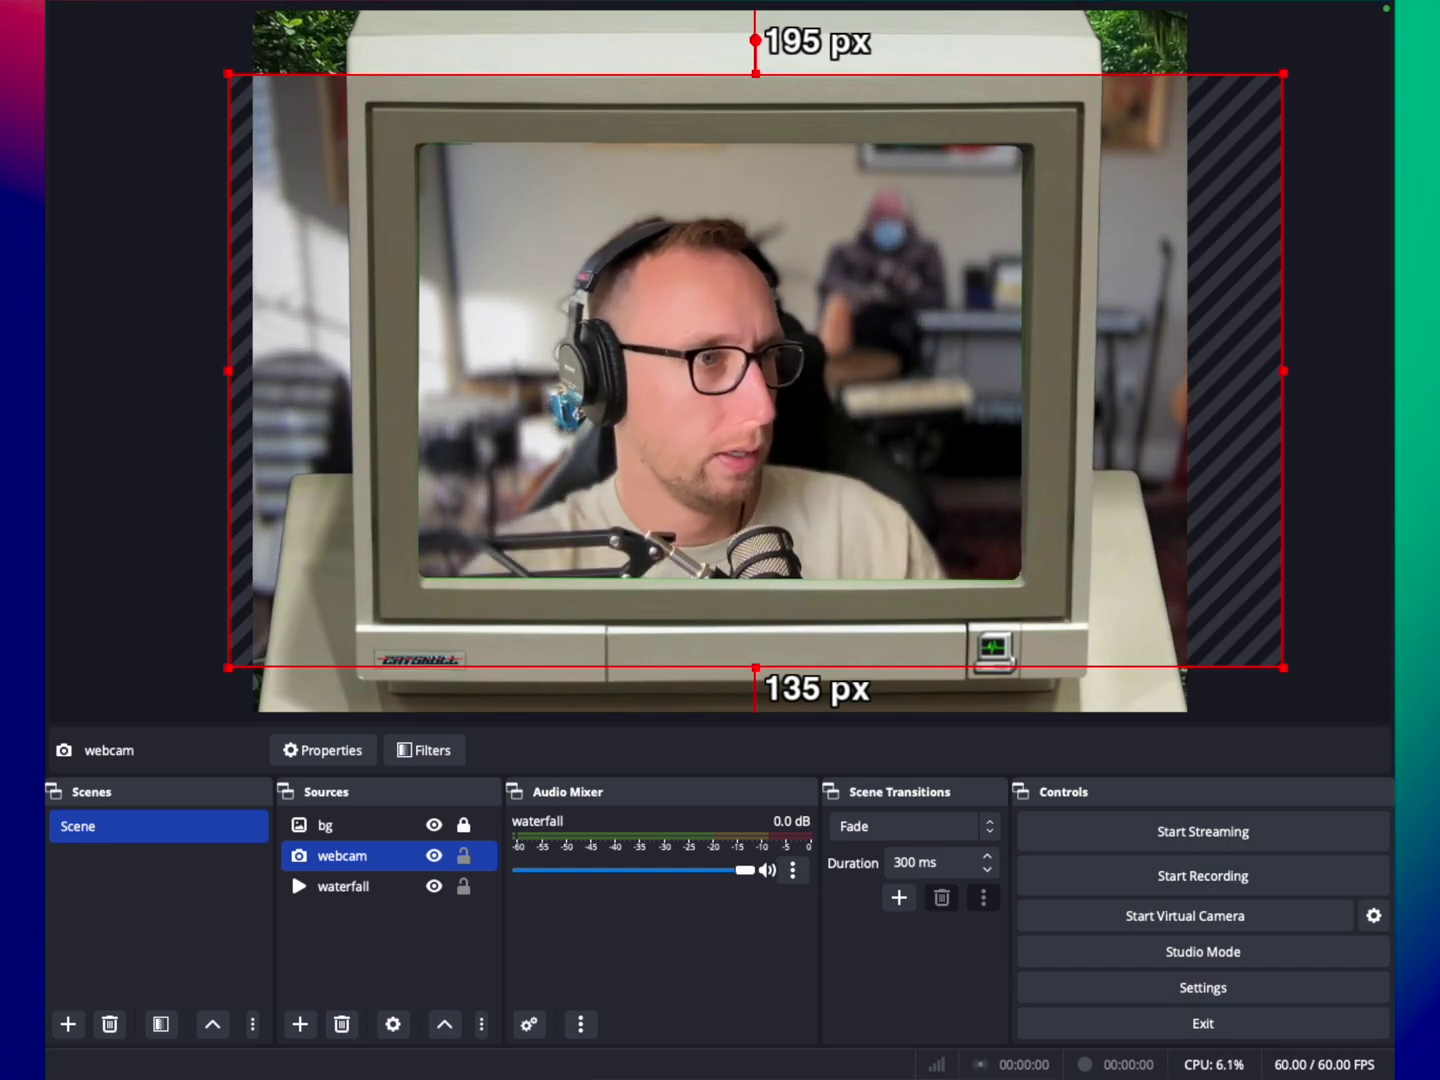
pyautogui.click(183, 585)
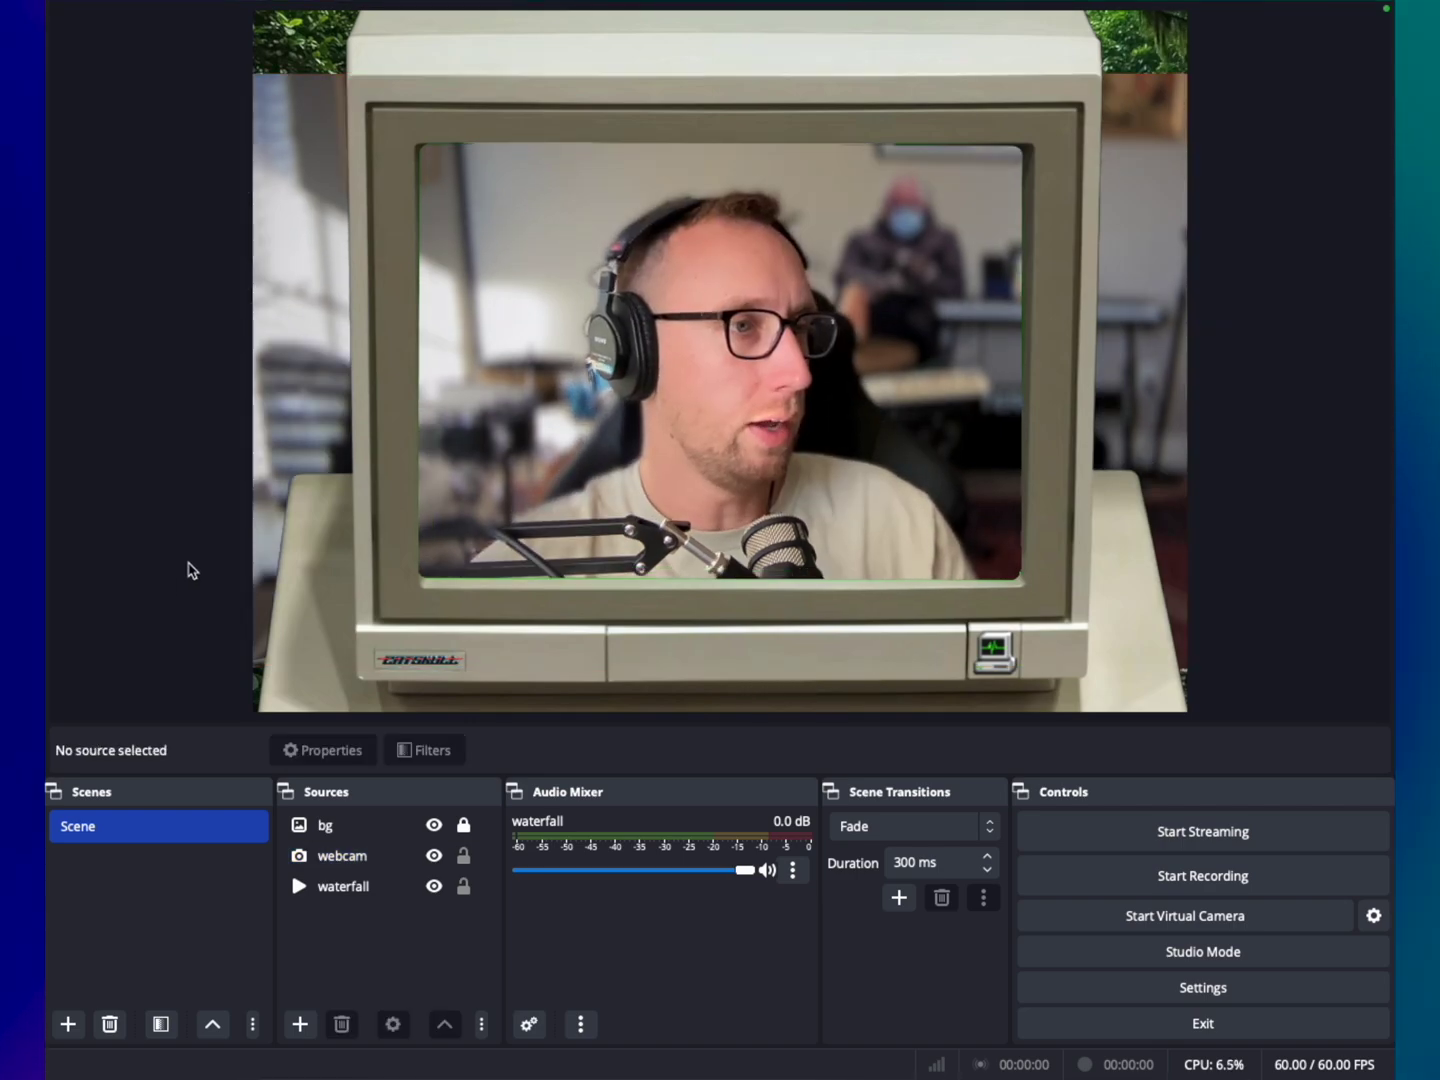
pyautogui.click(1047, 368)
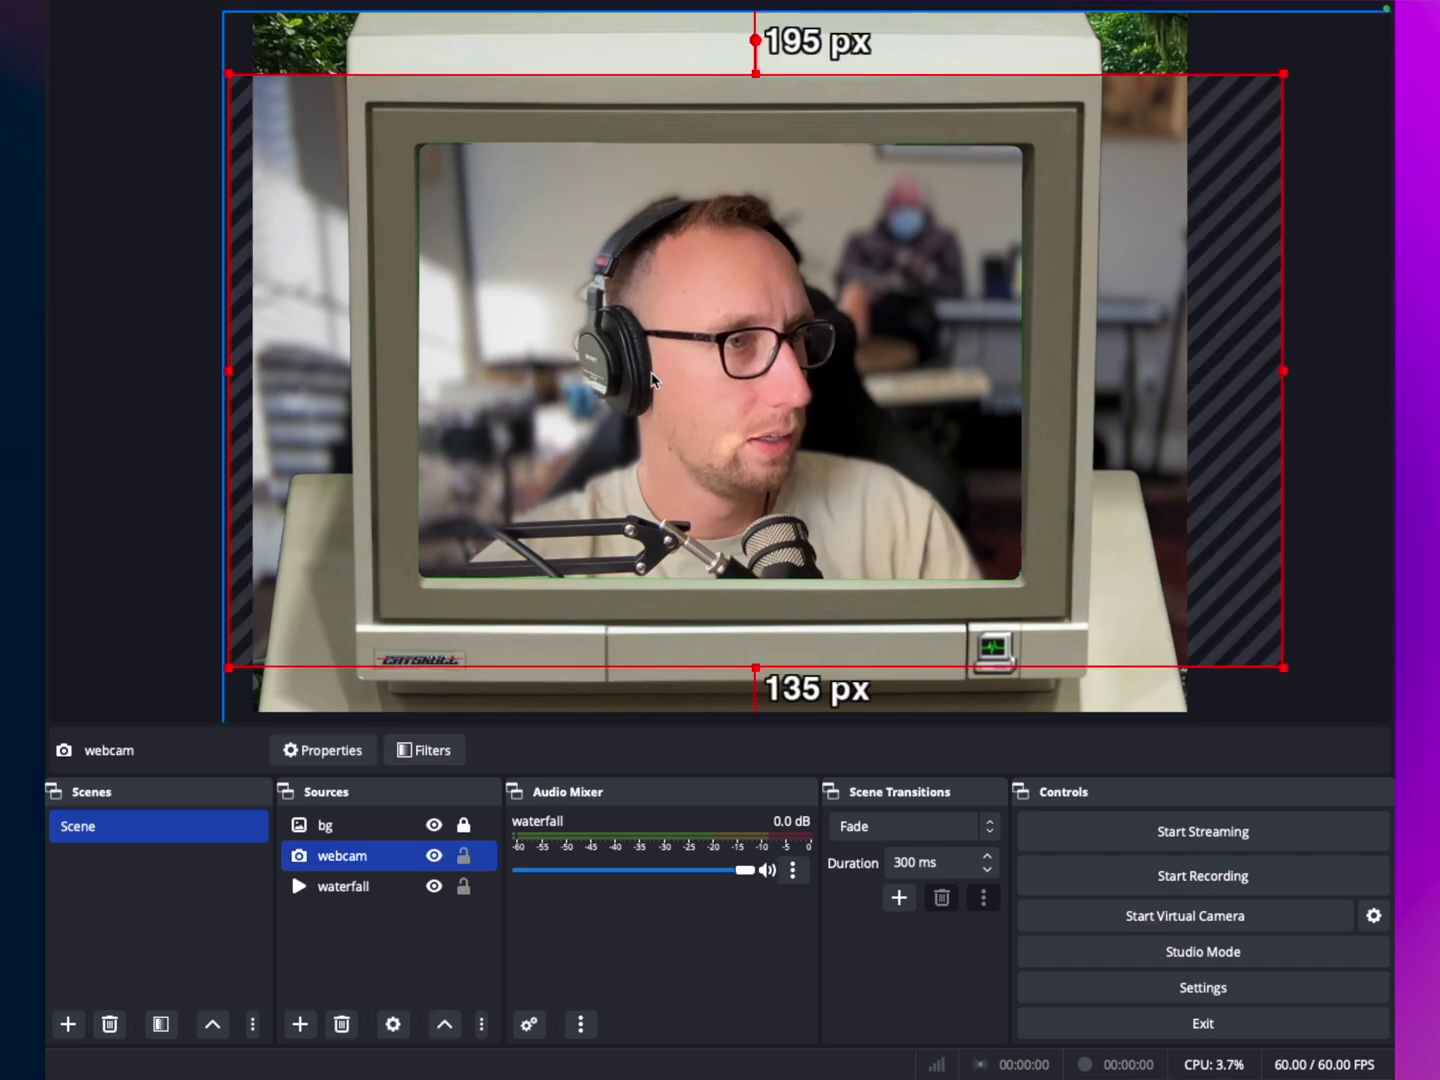
pyautogui.click(229, 373)
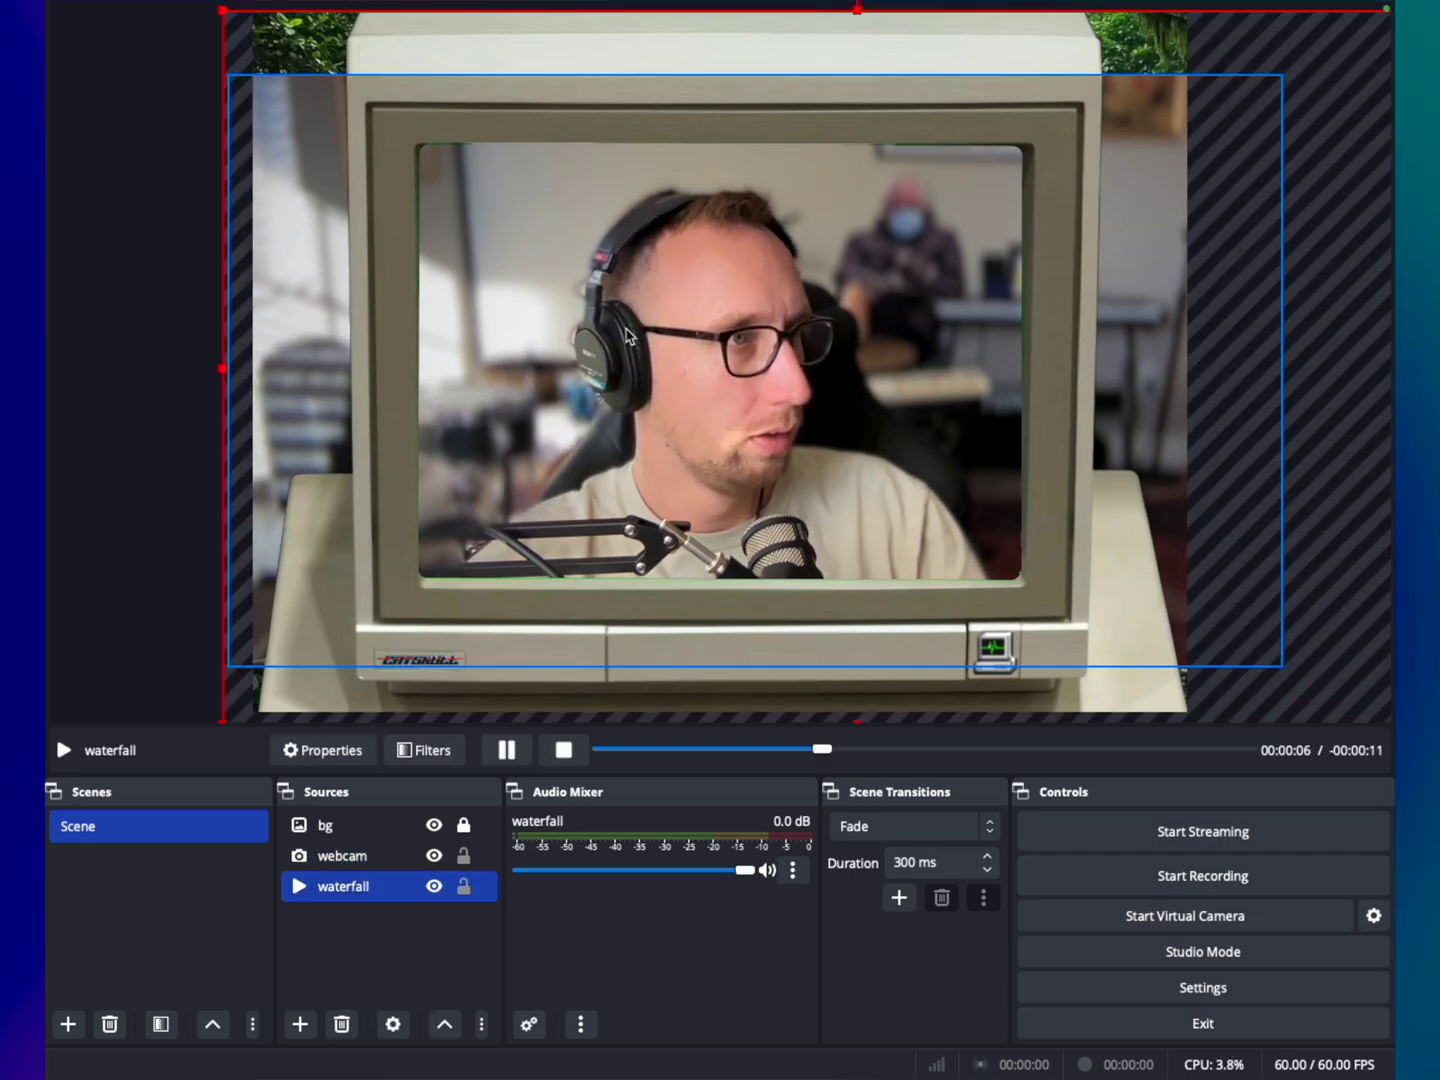
pyautogui.click(222, 370)
pyautogui.click(600, 360)
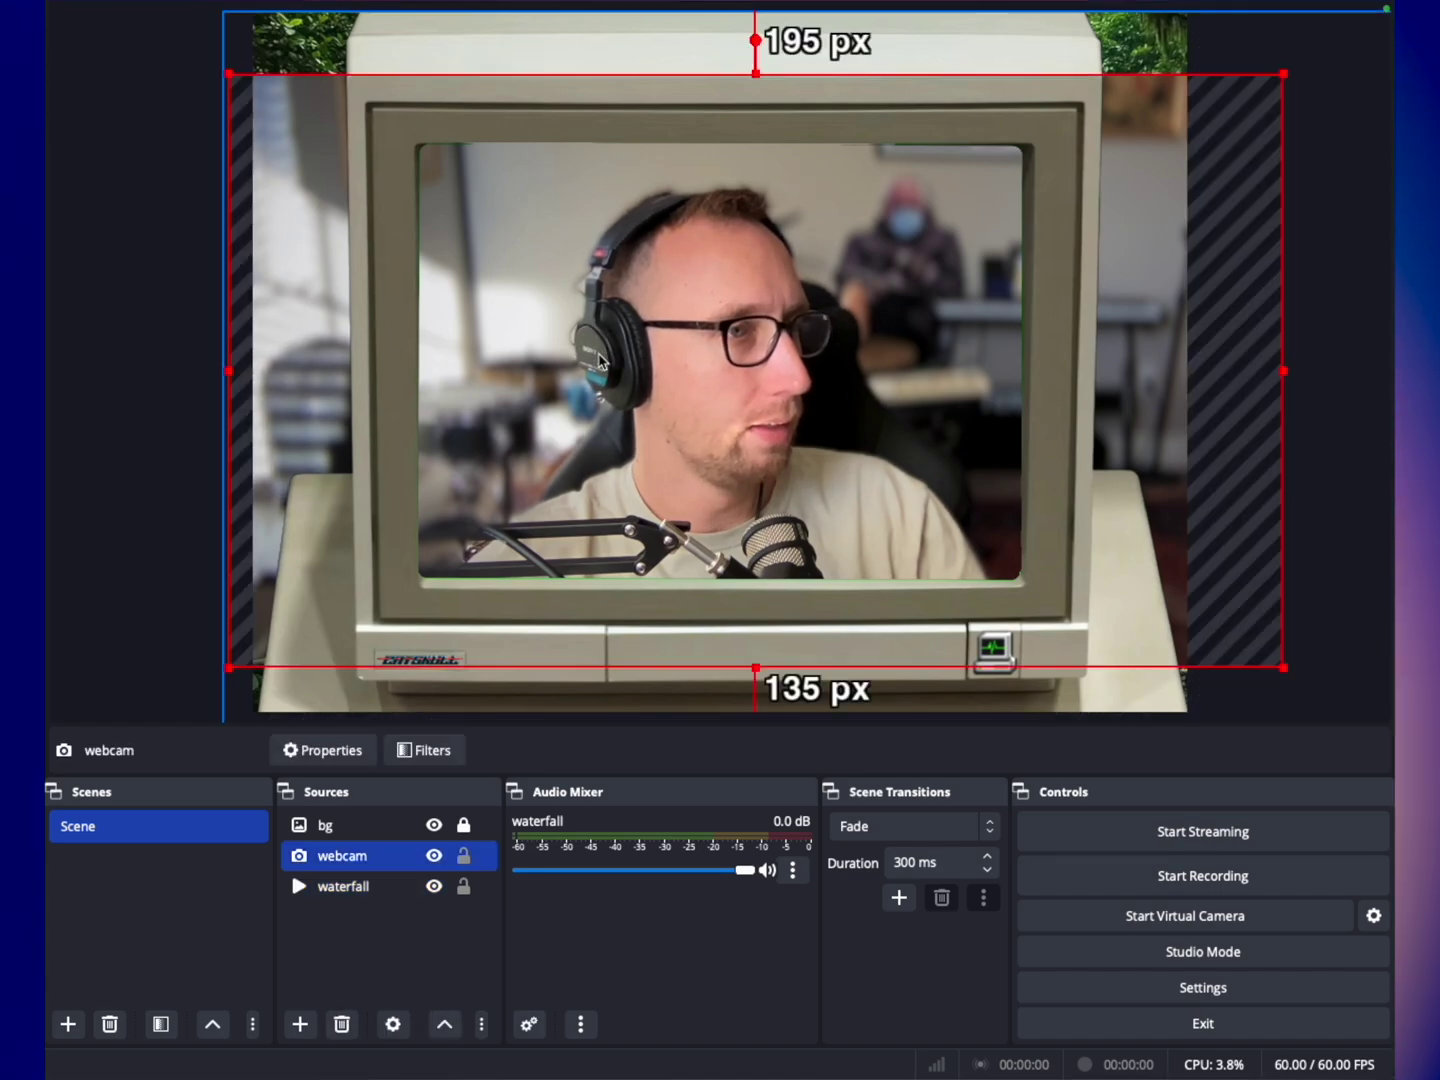
pyautogui.click(322, 381)
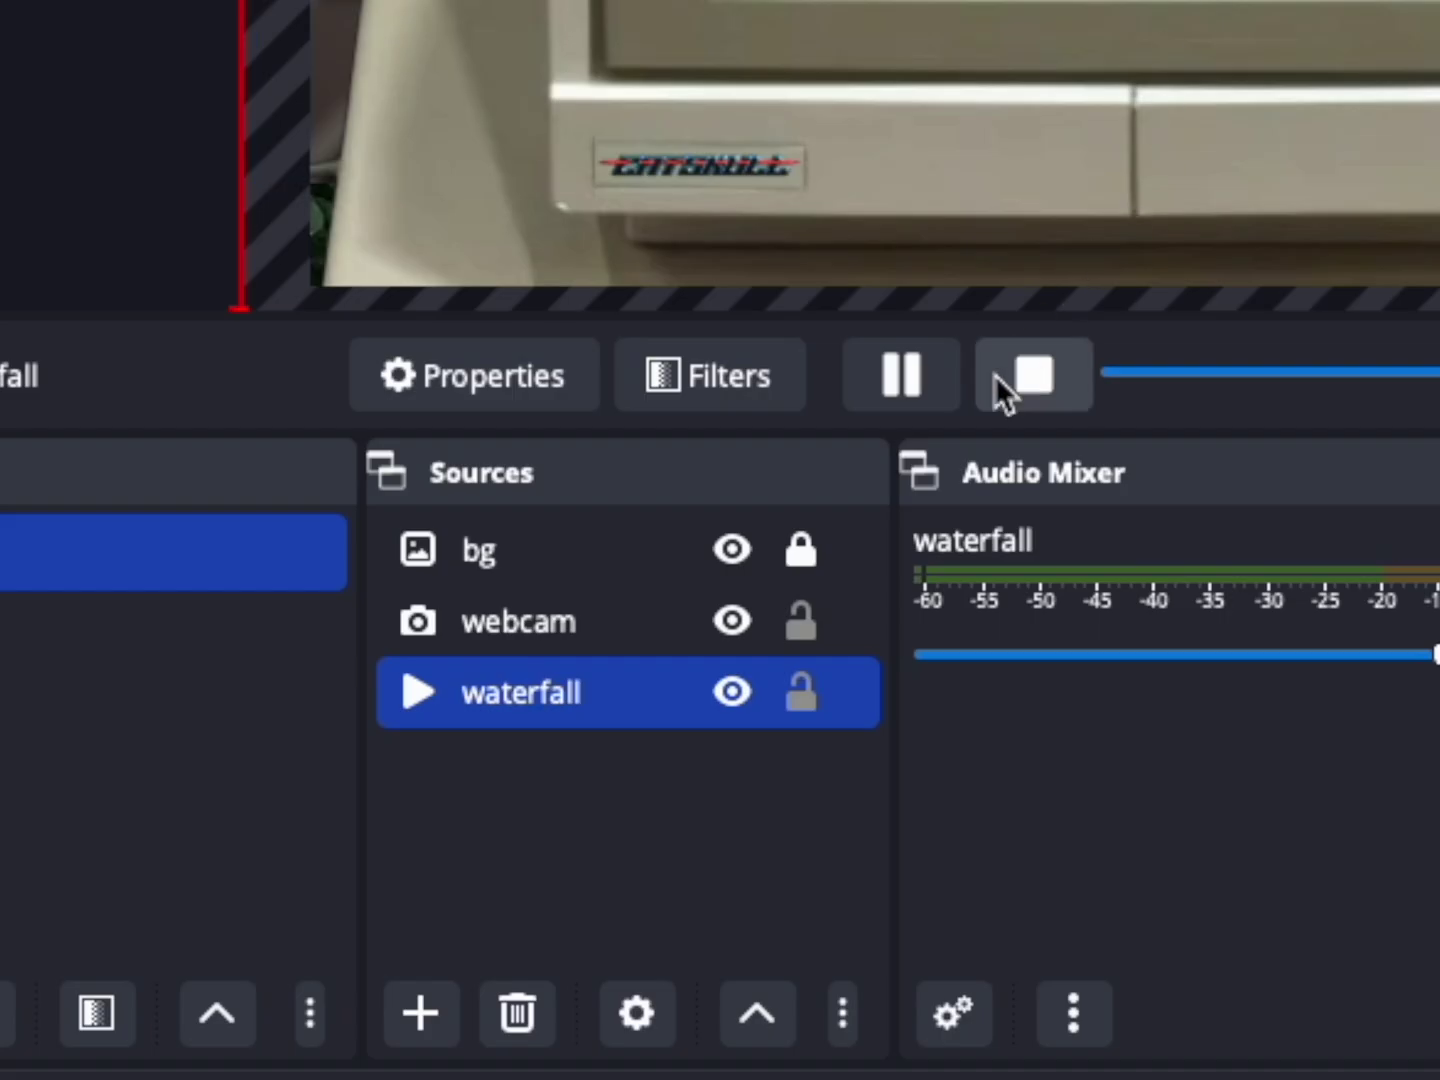
pyautogui.keyDown('ctrl'); pyautogui.click(418, 861); pyautogui.keyUp('ctrl')
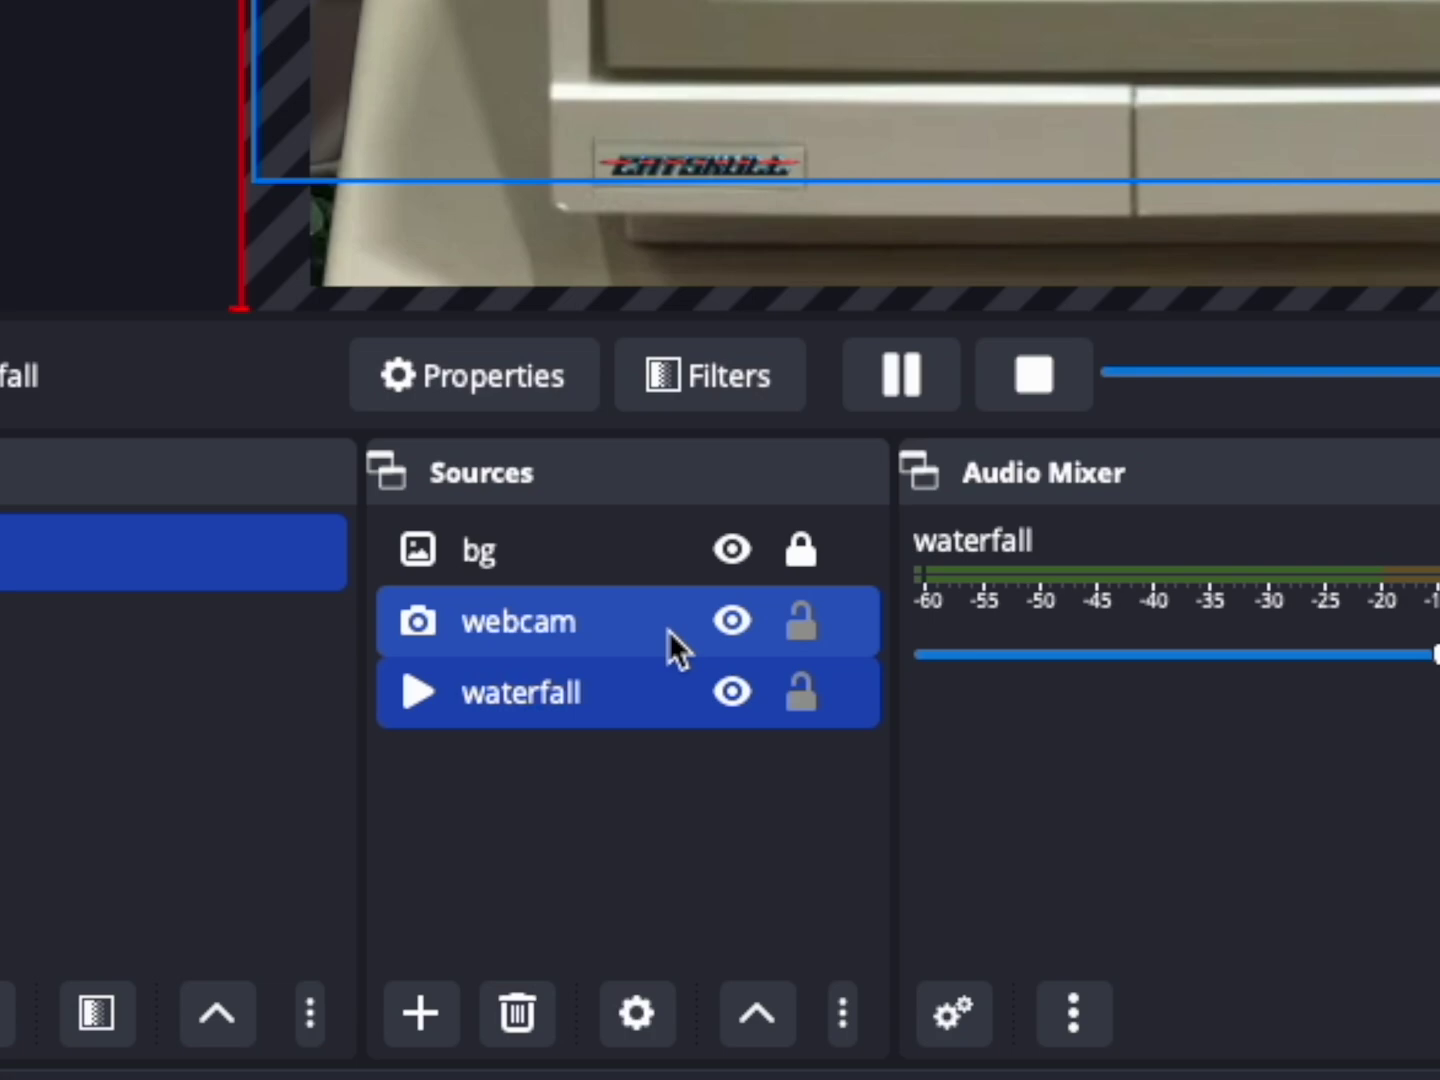
# - Try shrinking the webcam source by its right edge, and undo the resize
pyautogui.click(639, 630)
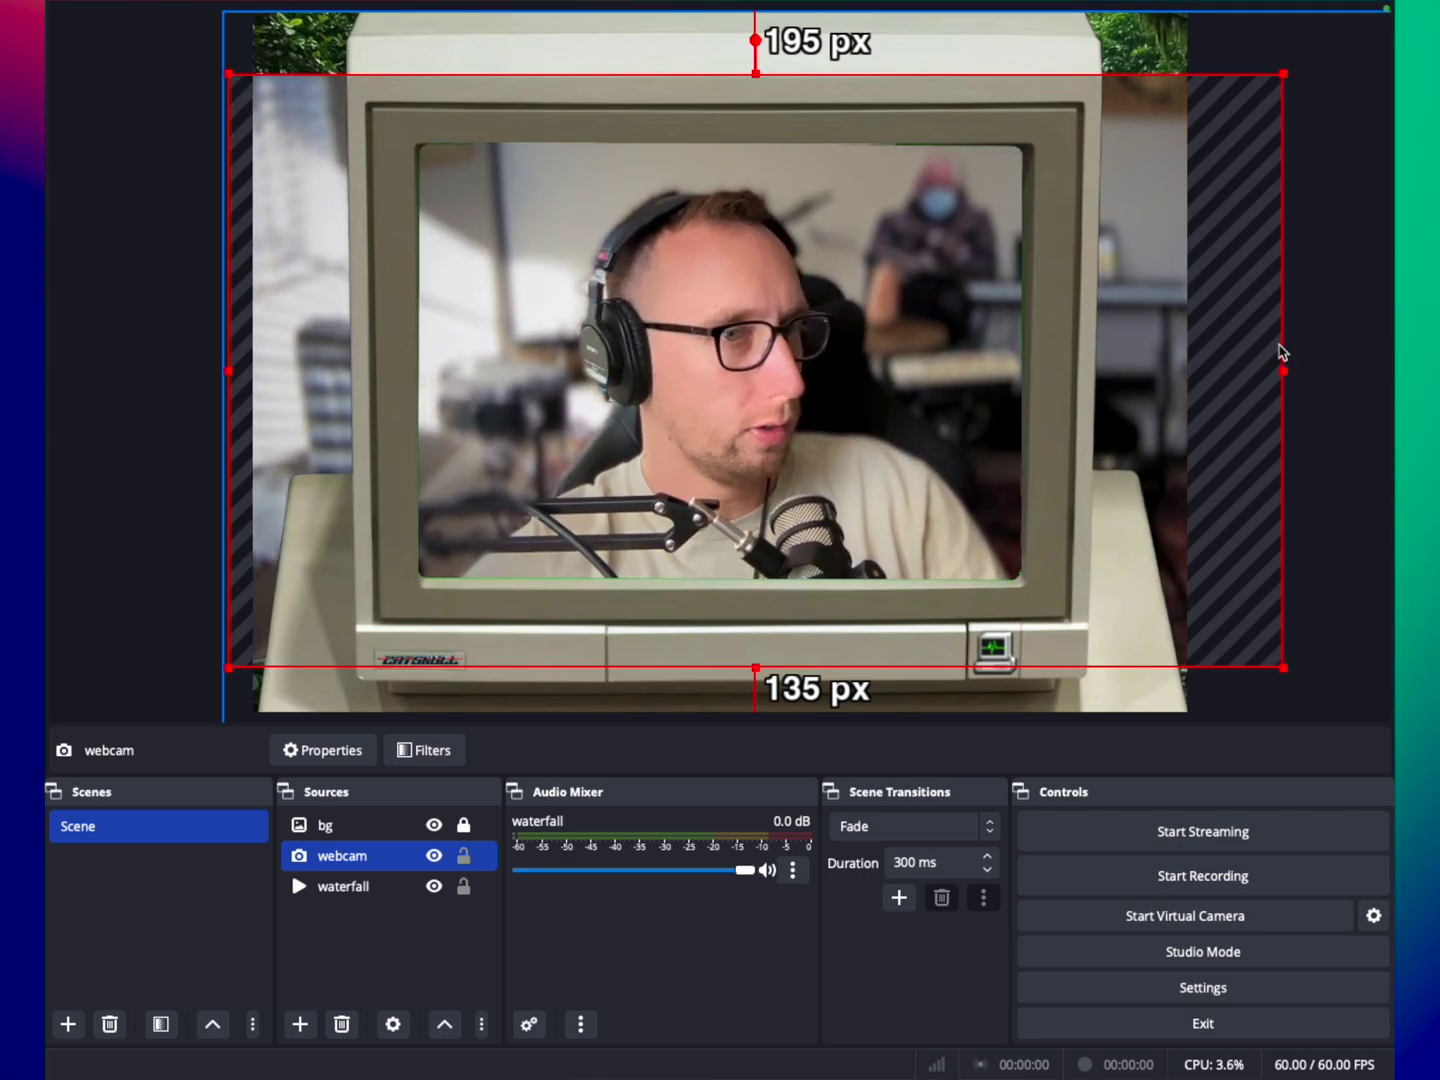
pyautogui.moveTo(1284, 375); pyautogui.dragTo(277, 323)
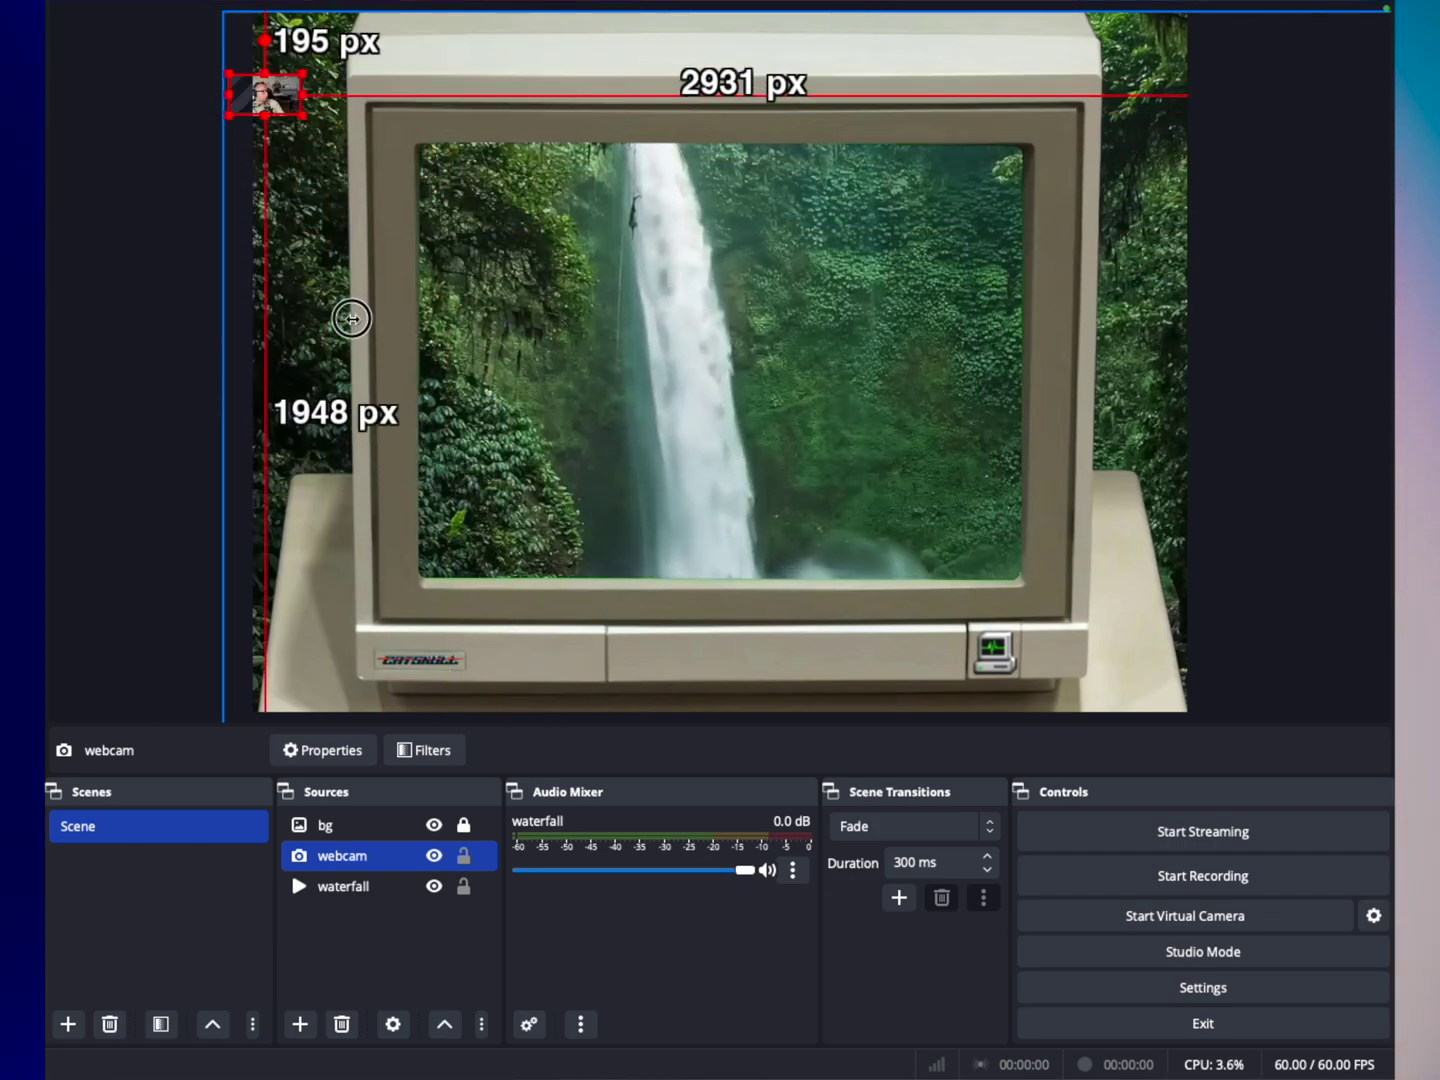
pyautogui.press('super+z')
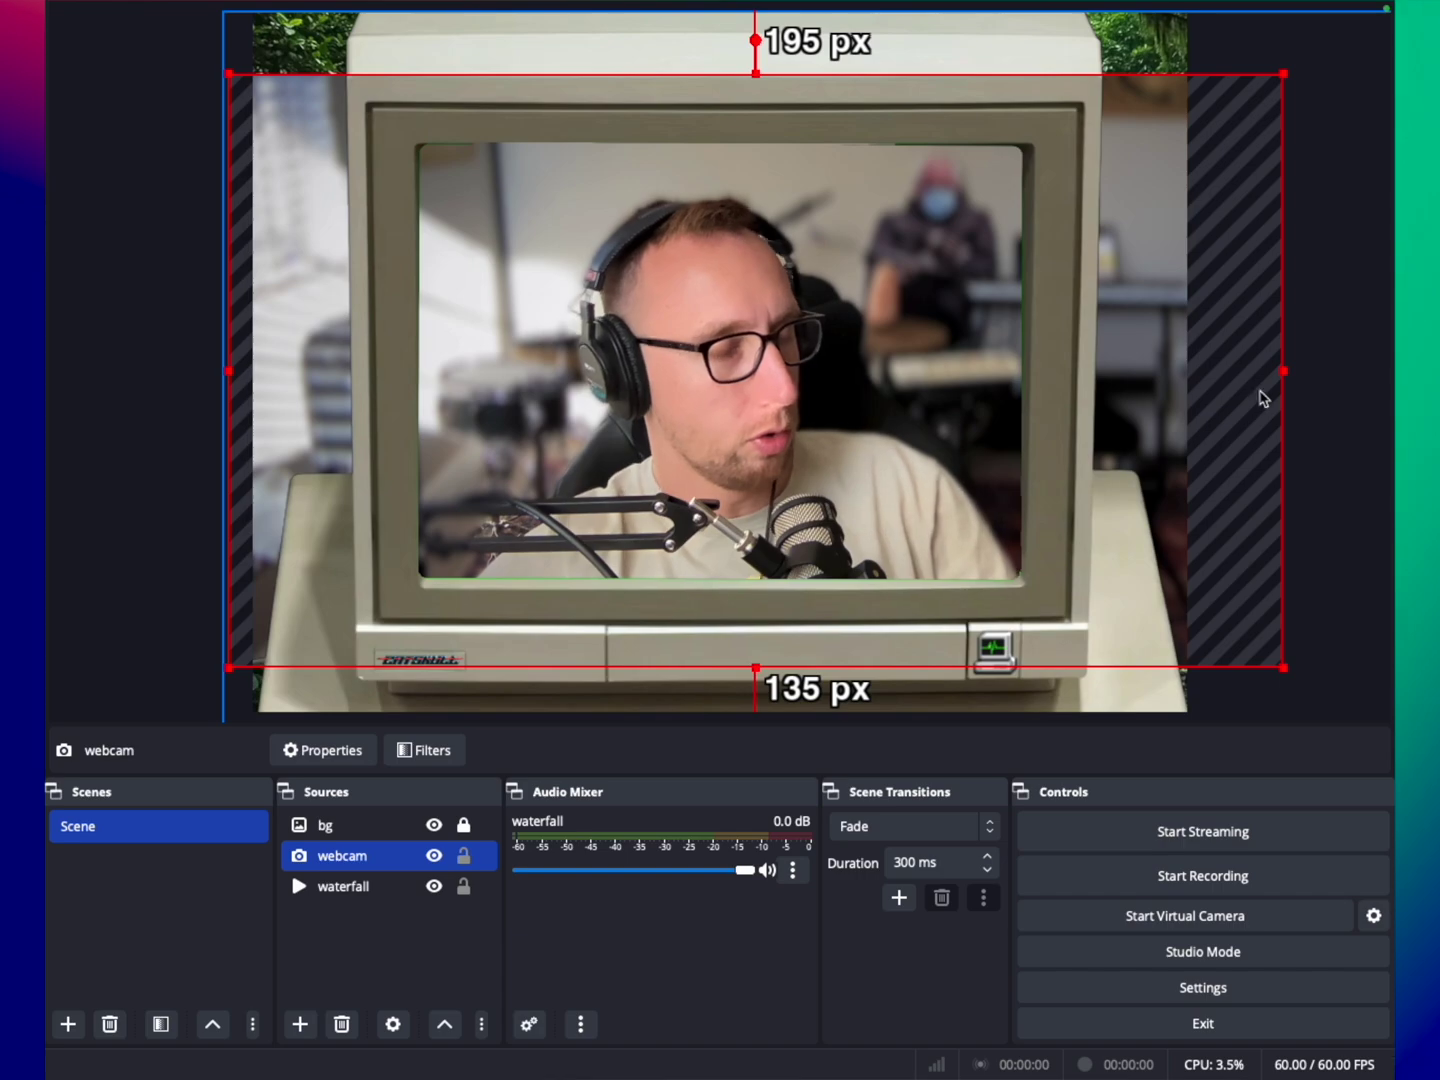
# - Crop the webcam source's right and left edges to the monitor frame, about 417 px and 432 px from the canvas sides
pyautogui.moveTo(1284, 374); pyautogui.dragTo(1053, 378)
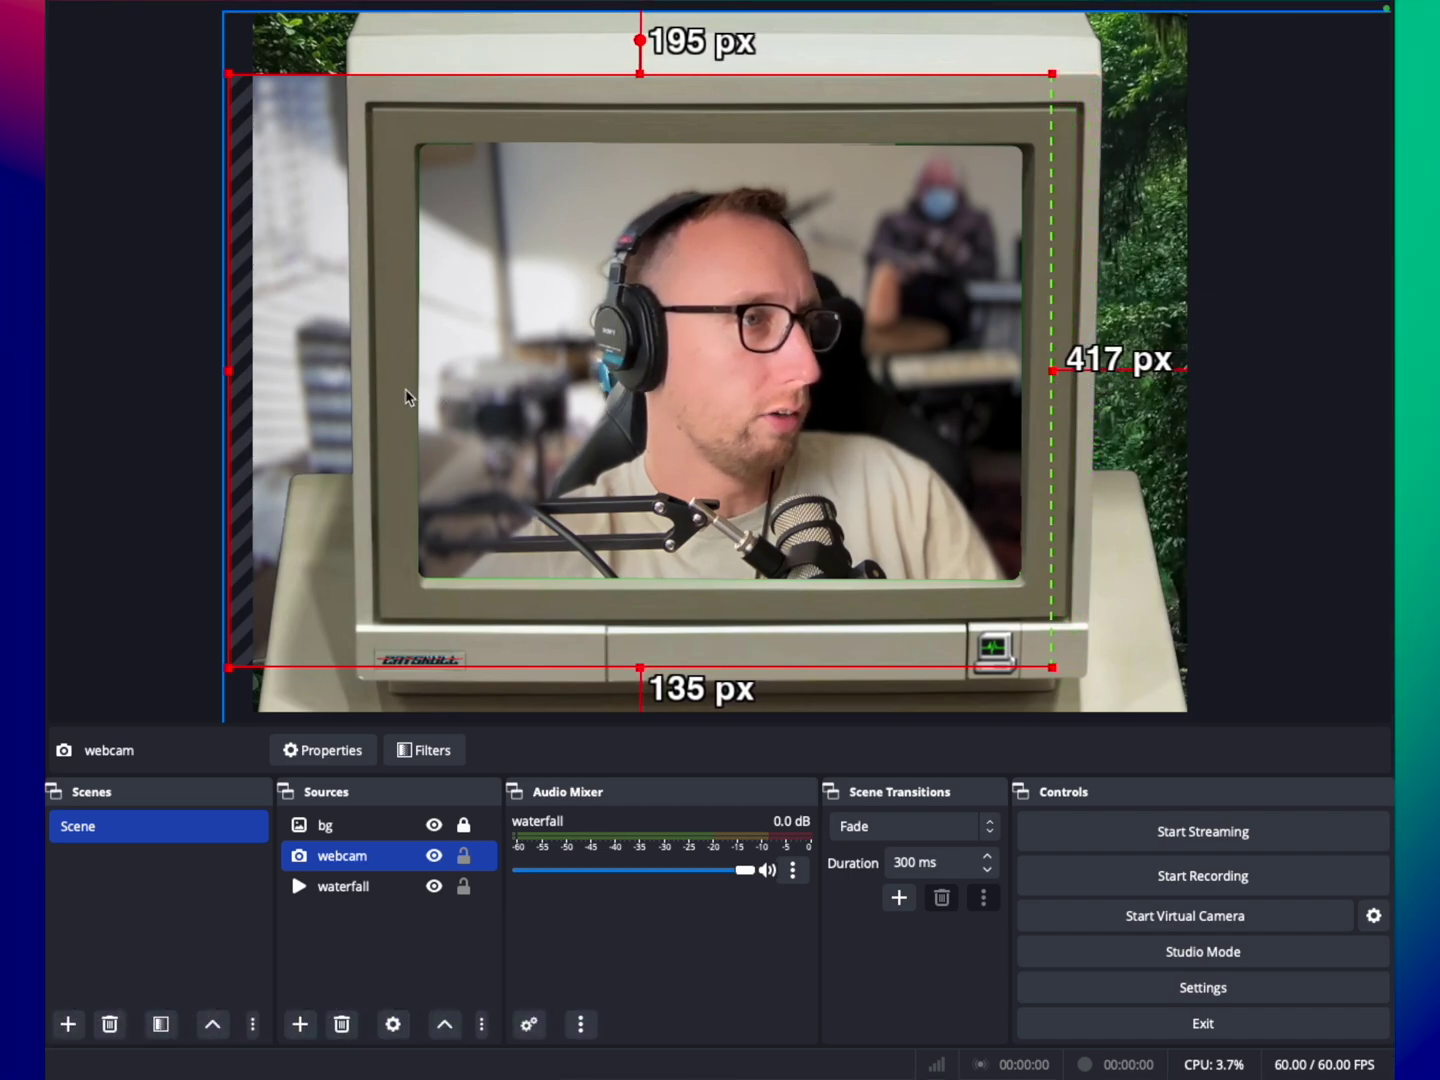
pyautogui.keyDown('alt'); pyautogui.moveTo(228, 371); pyautogui.dragTo(393, 366); pyautogui.keyUp('alt')
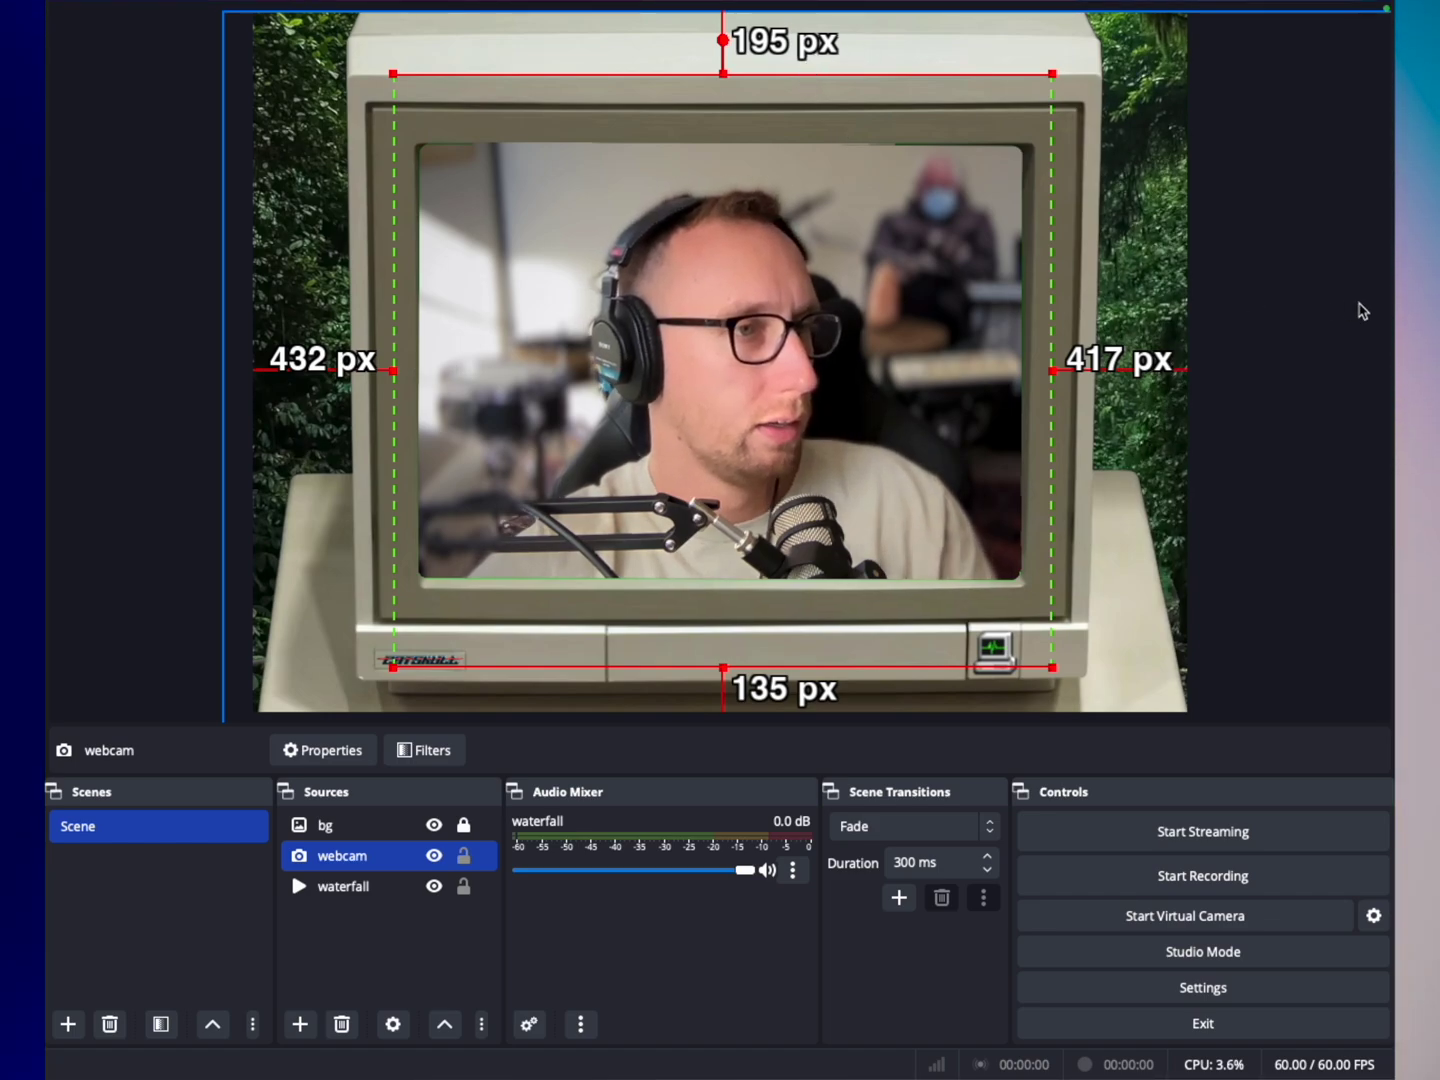
pyautogui.click(90, 440)
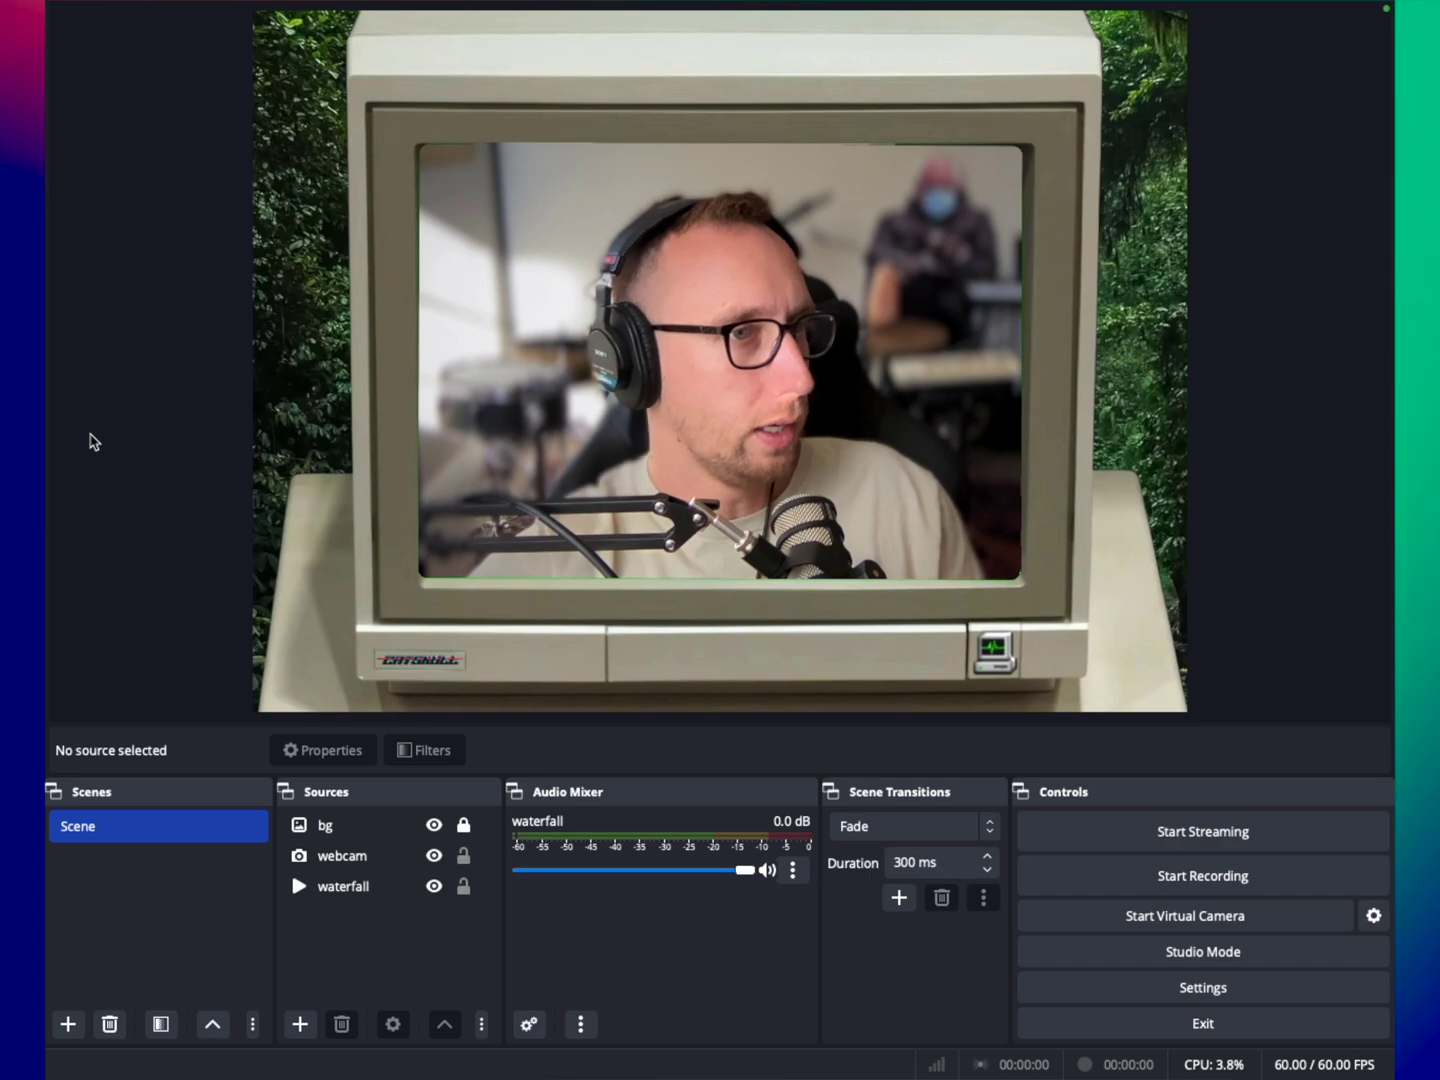
# - Shift the waterfall source leftward so the falling water shows beside the monitor, keeping the canvas covered
pyautogui.click(367, 856)
pyautogui.click(363, 828)
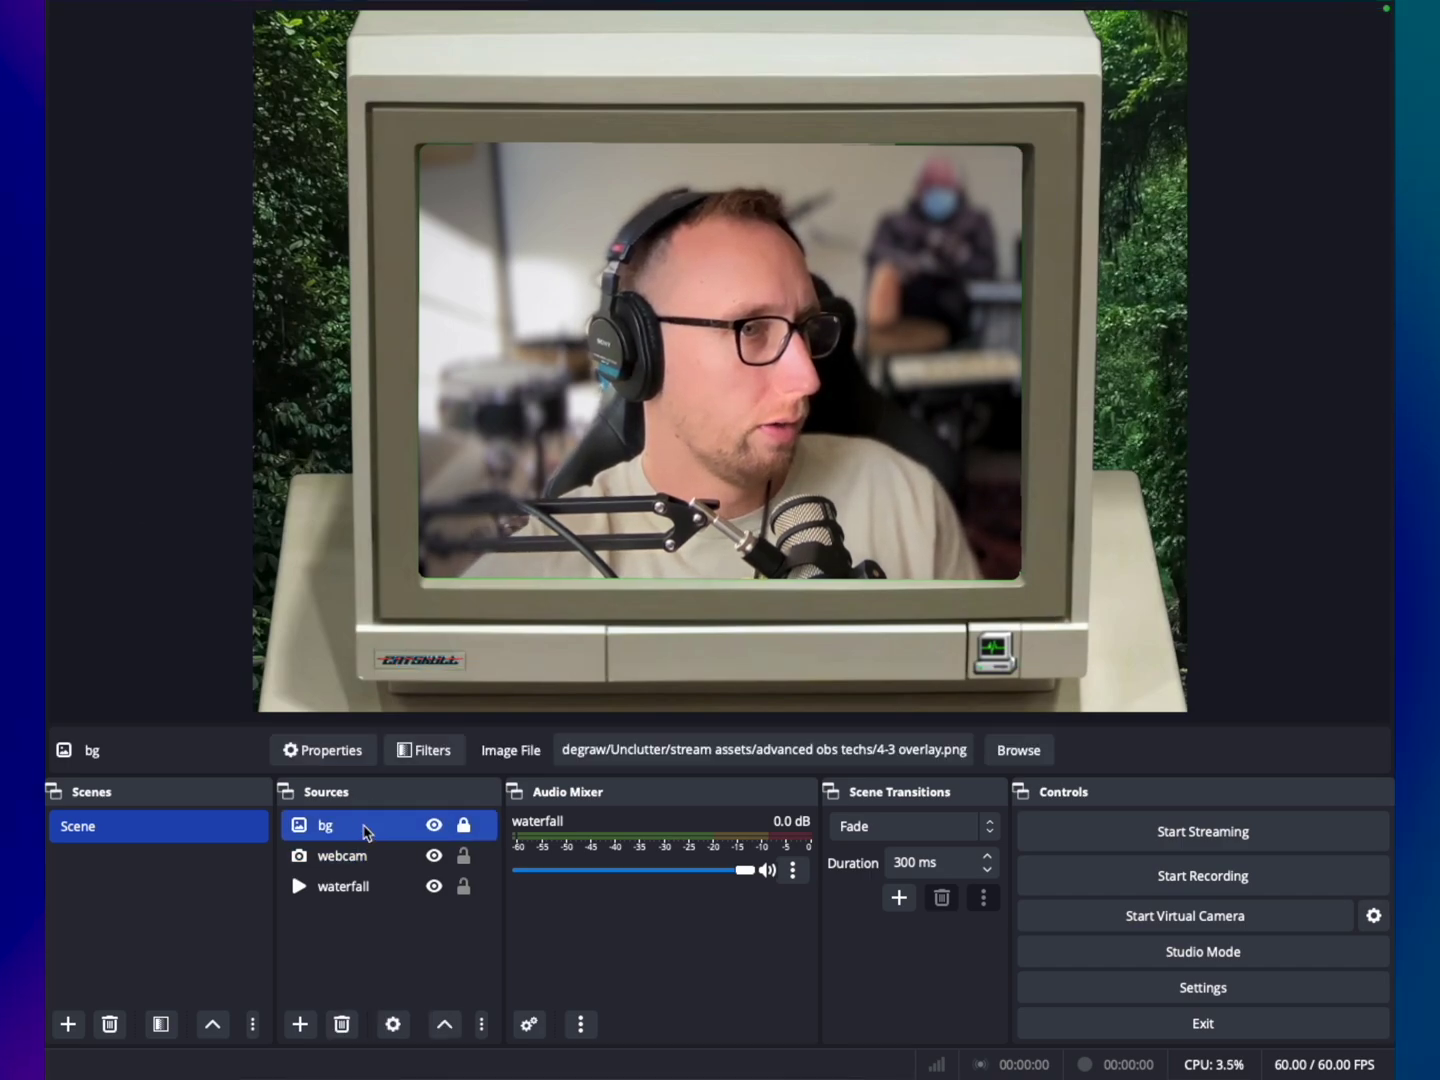
pyautogui.click(363, 888)
pyautogui.moveTo(1166, 374); pyautogui.dragTo(1081, 371)
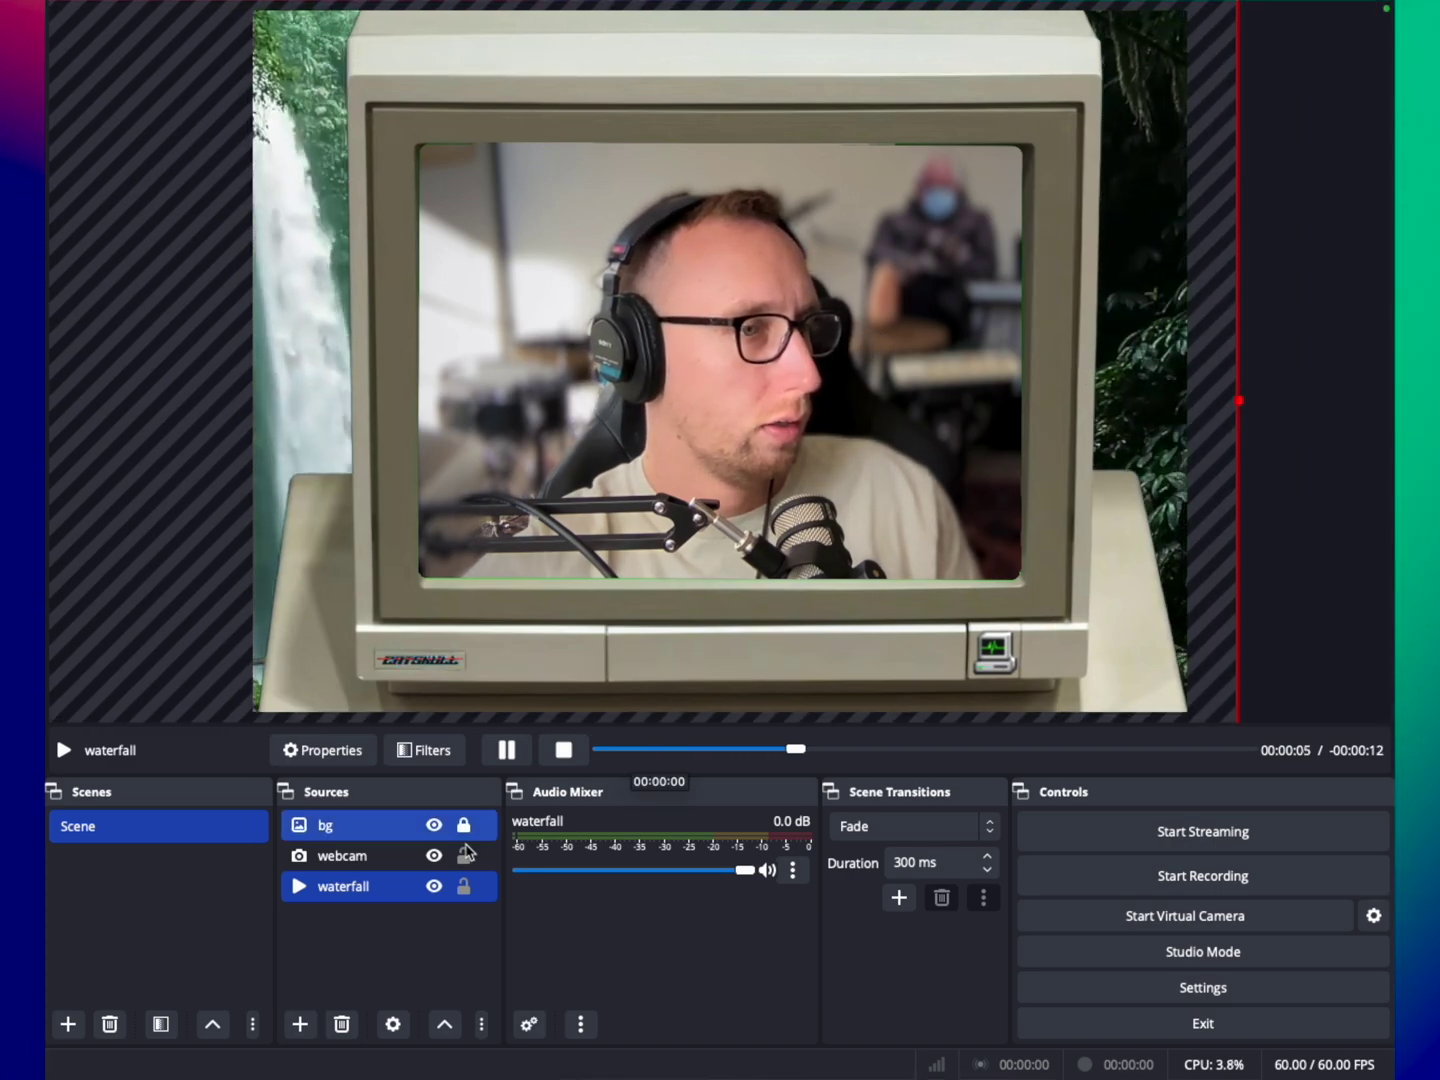
pyautogui.click(1318, 334)
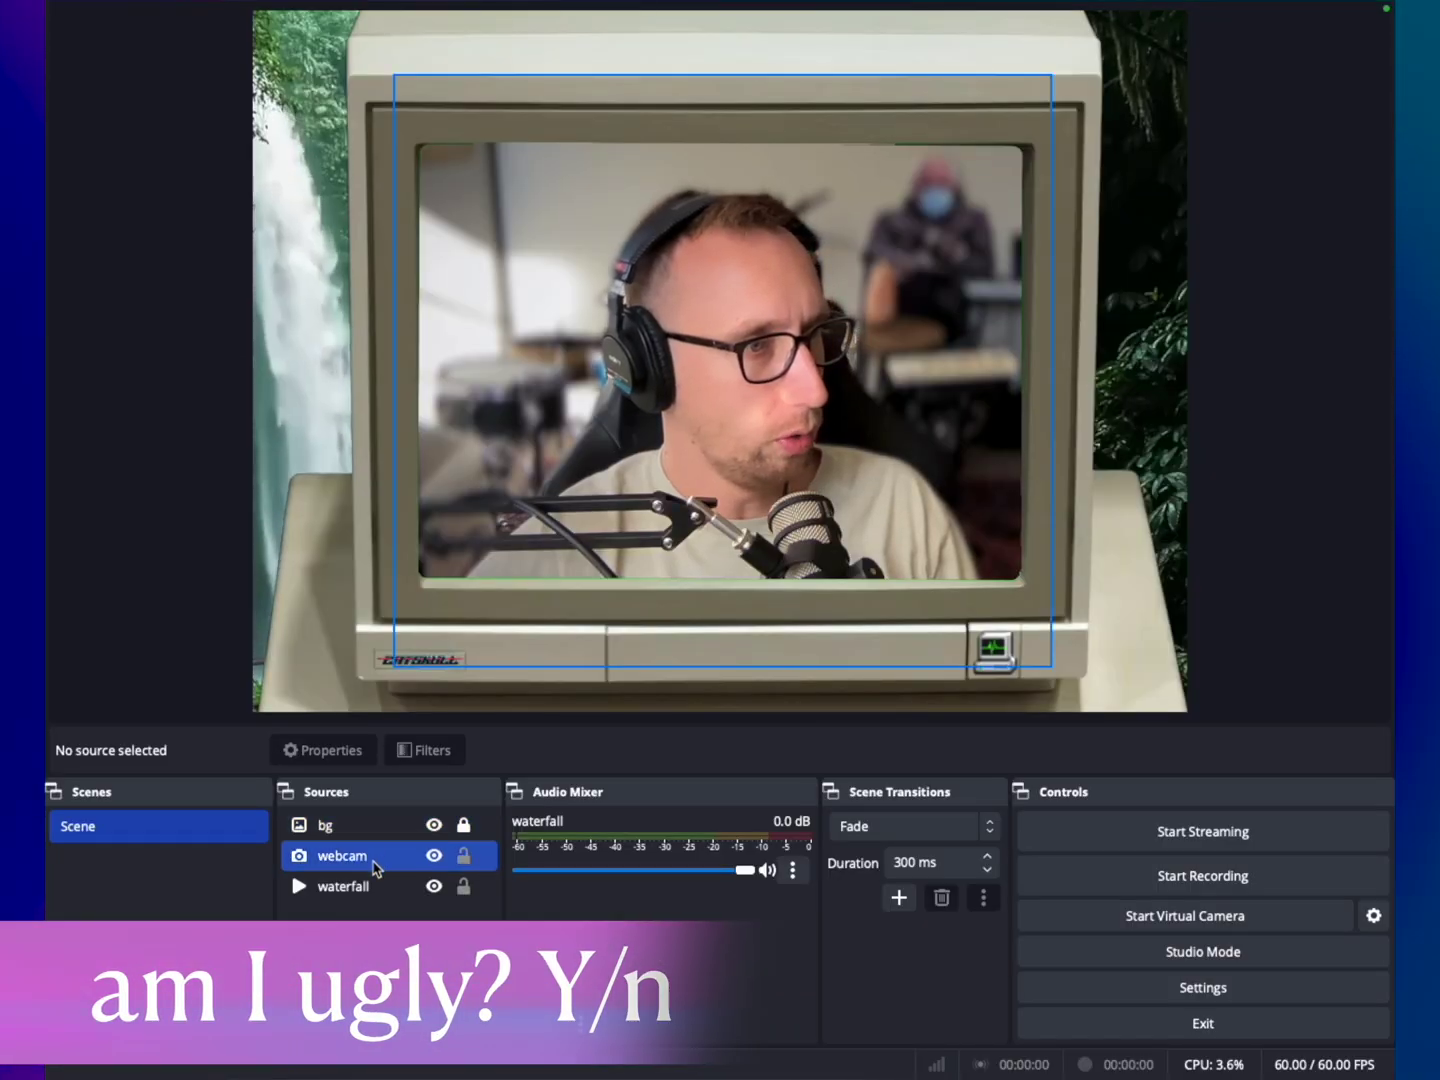
# - Open the filters for the webcam source and bring up the list of effect filters to add
pyautogui.click(376, 859)
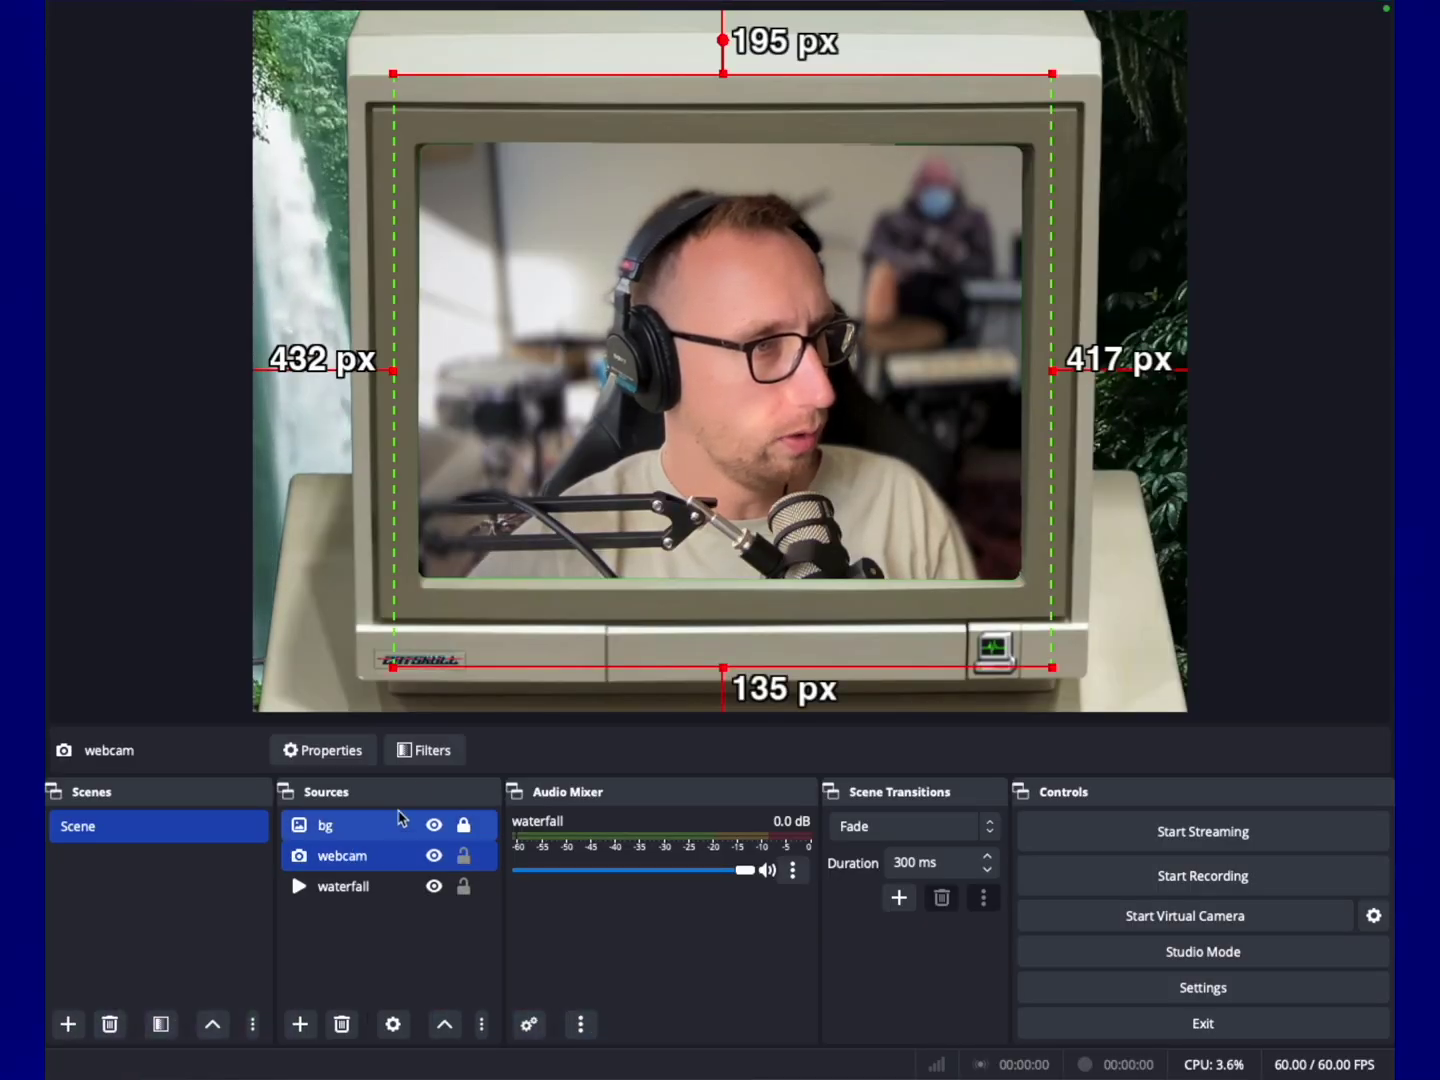
pyautogui.click(430, 752)
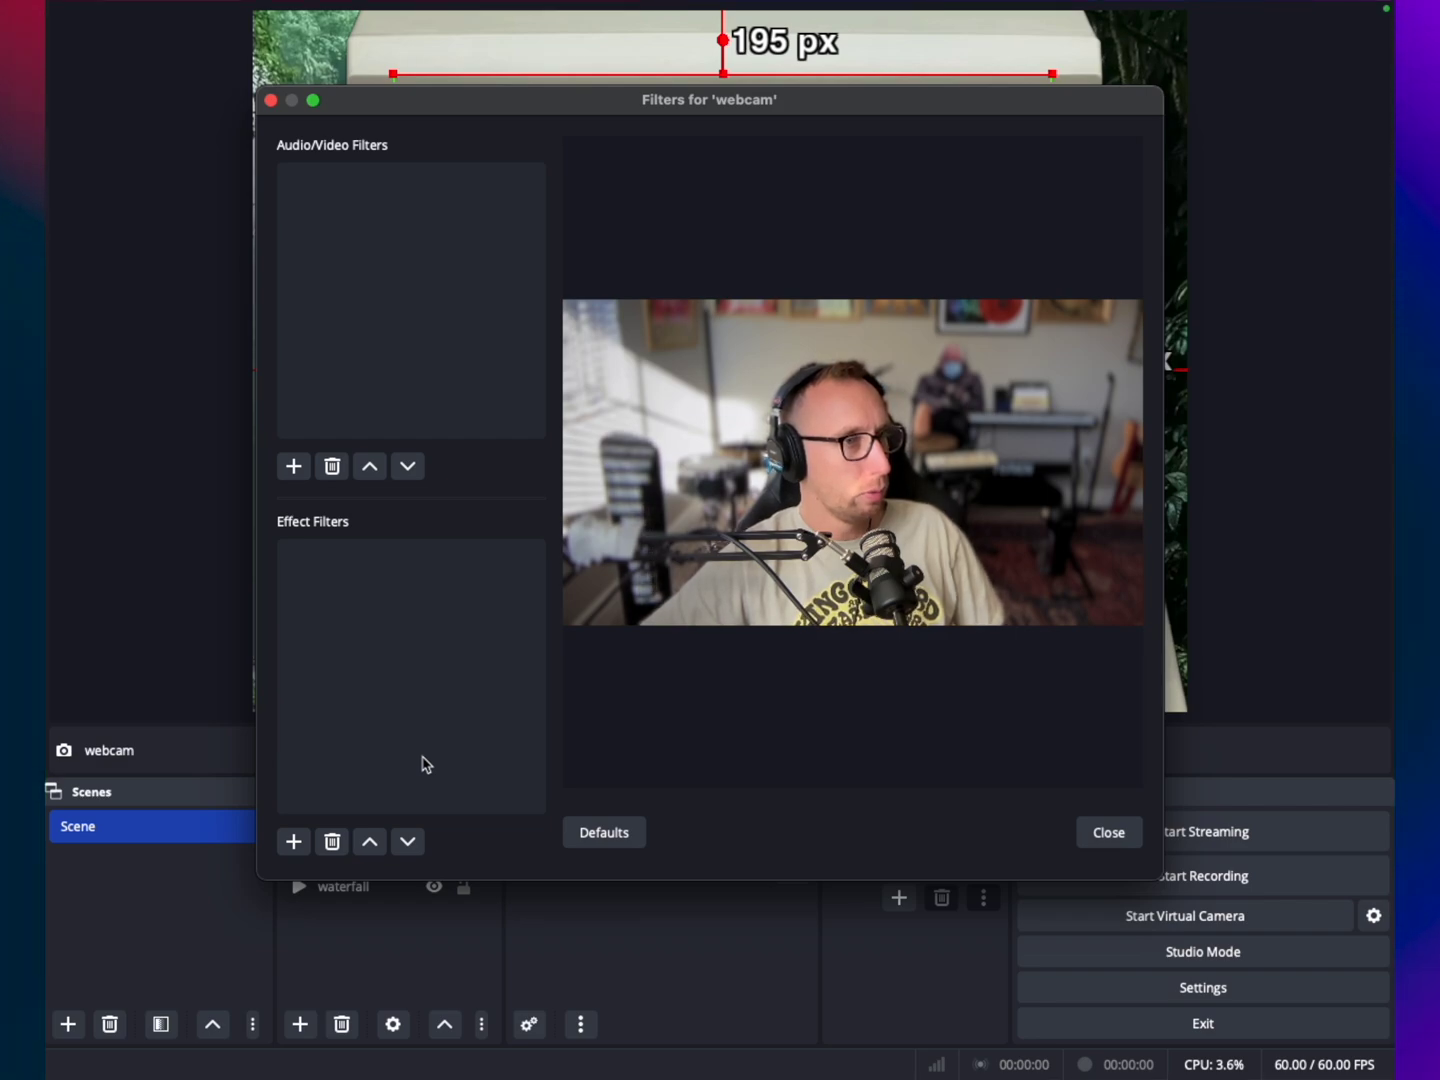
pyautogui.click(293, 843)
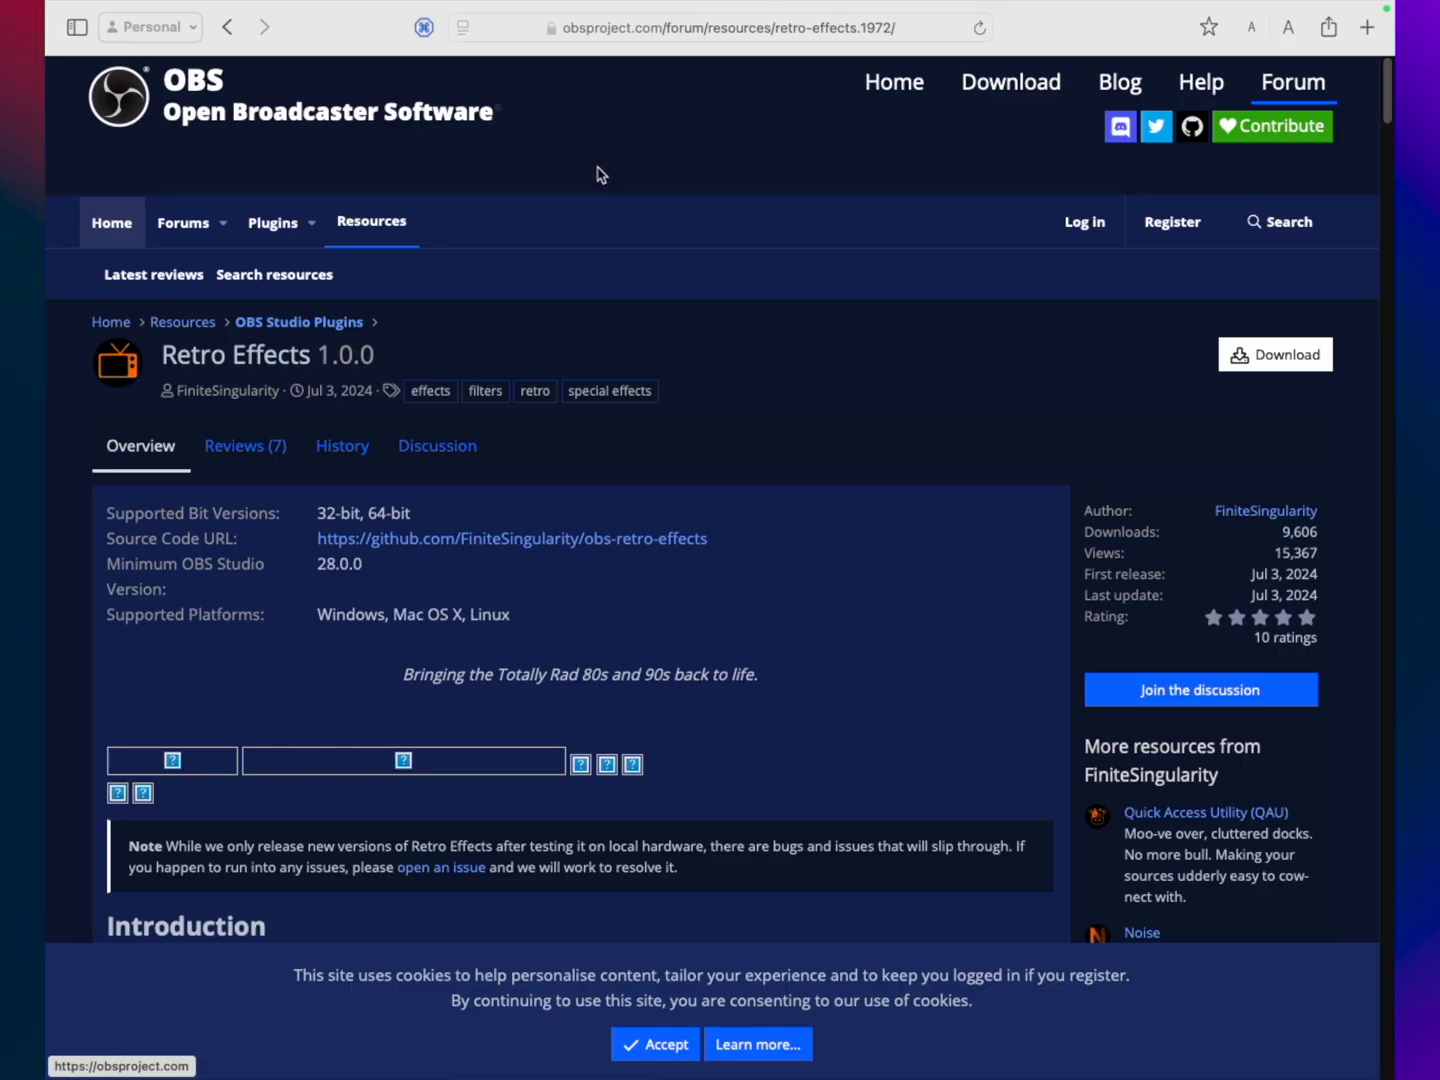
# - In the browser, view the Retro Effects plugin's GitHub repository and its Release 1.0.0 downloads, and return to OBS
pyautogui.click(393, 540)
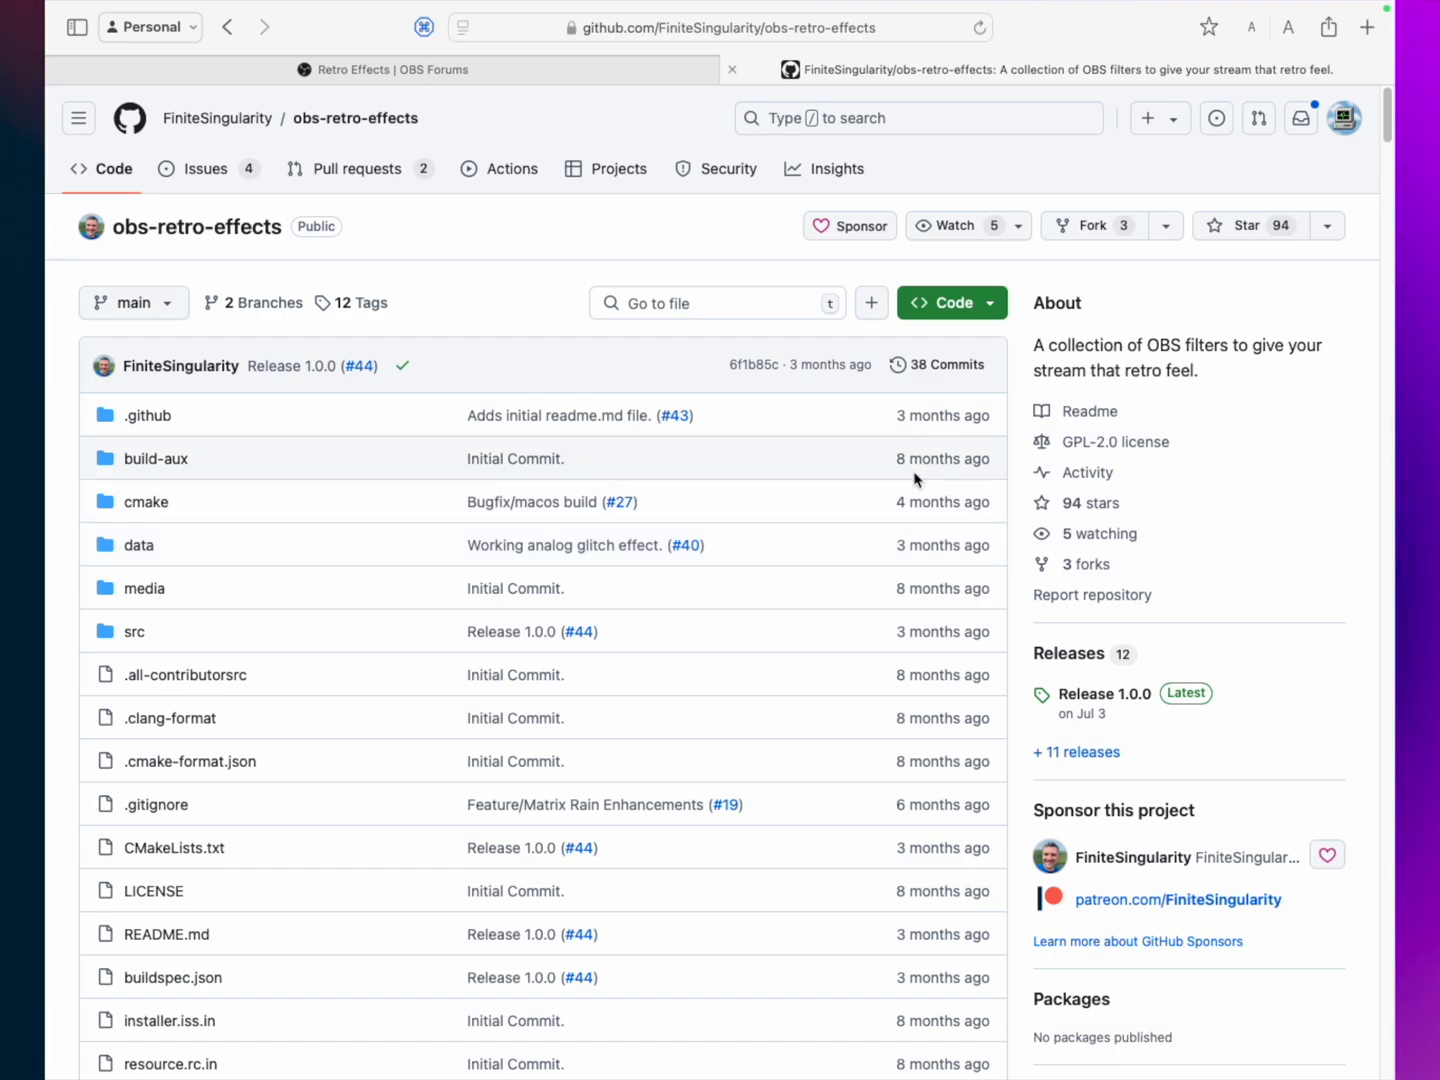
pyautogui.click(1105, 693)
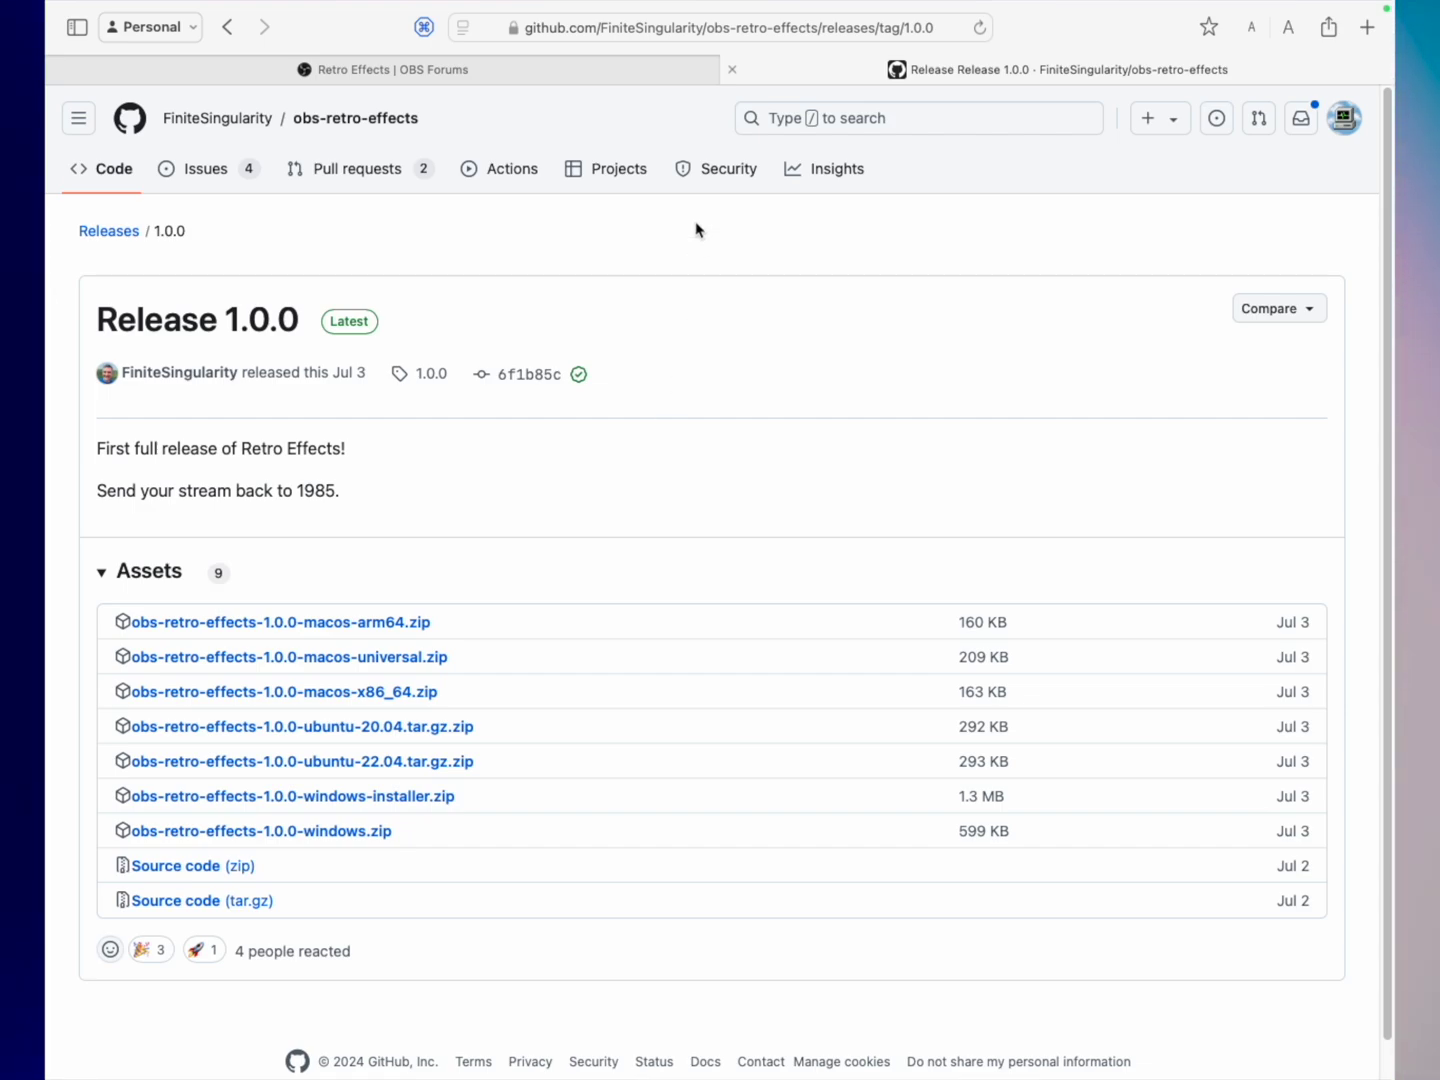
pyautogui.hotkey('ctrl', 'Up')
pyautogui.click(720, 77)
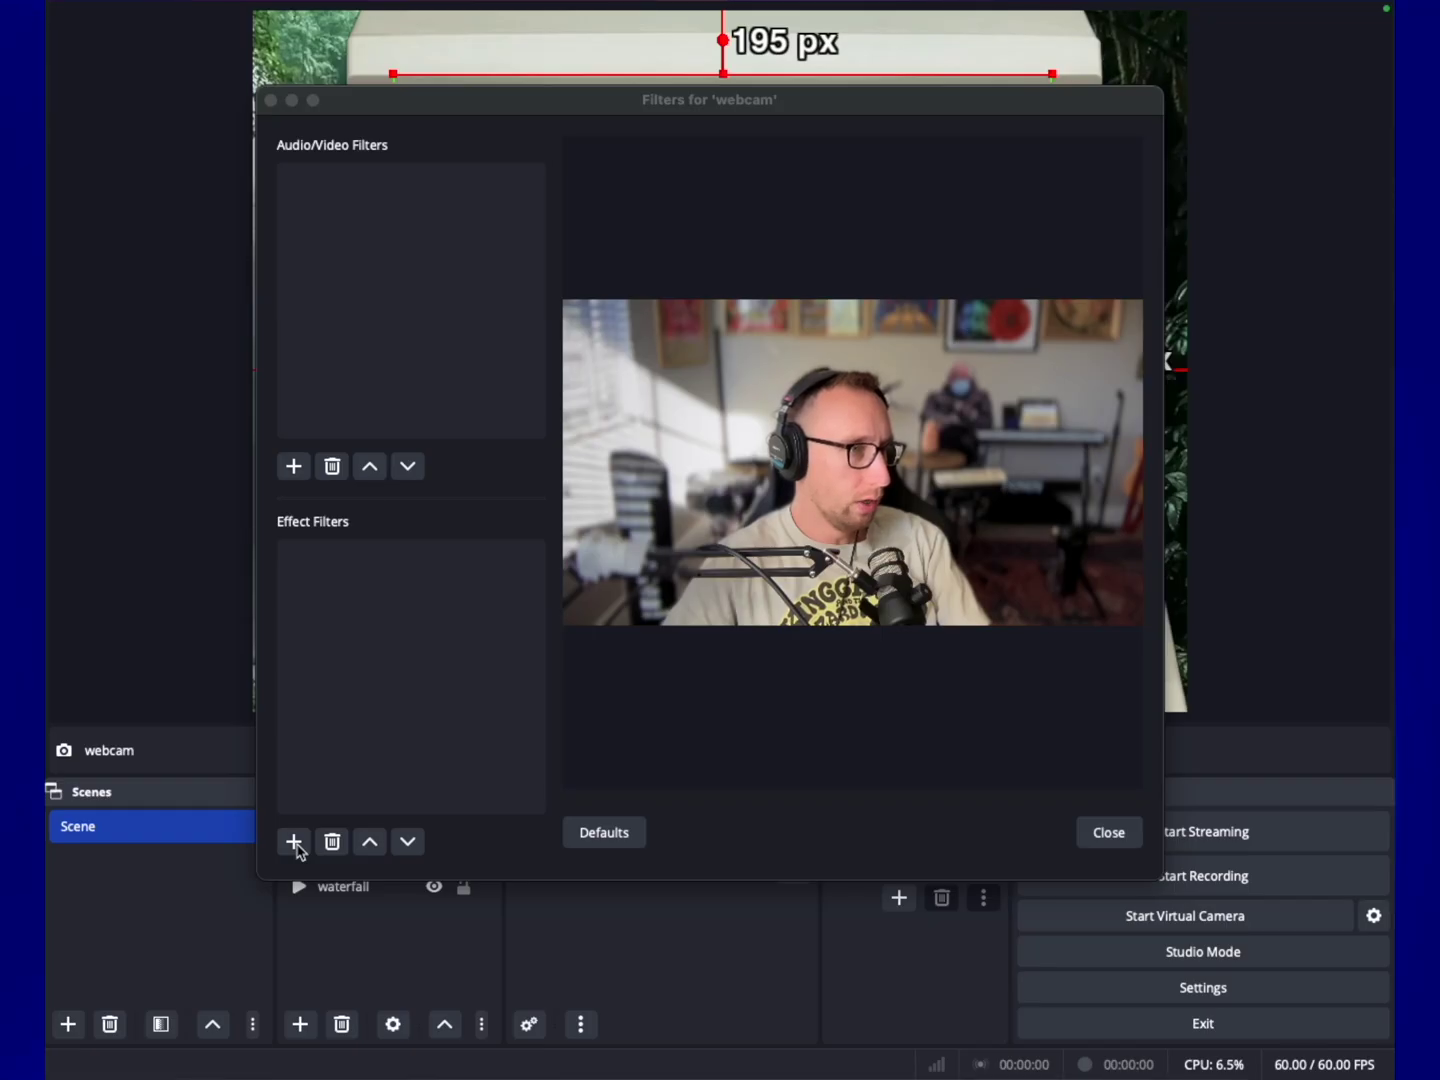
# - Add a Retro Effects filter to the webcam source and set its effect to Retro Codec
pyautogui.click(292, 841)
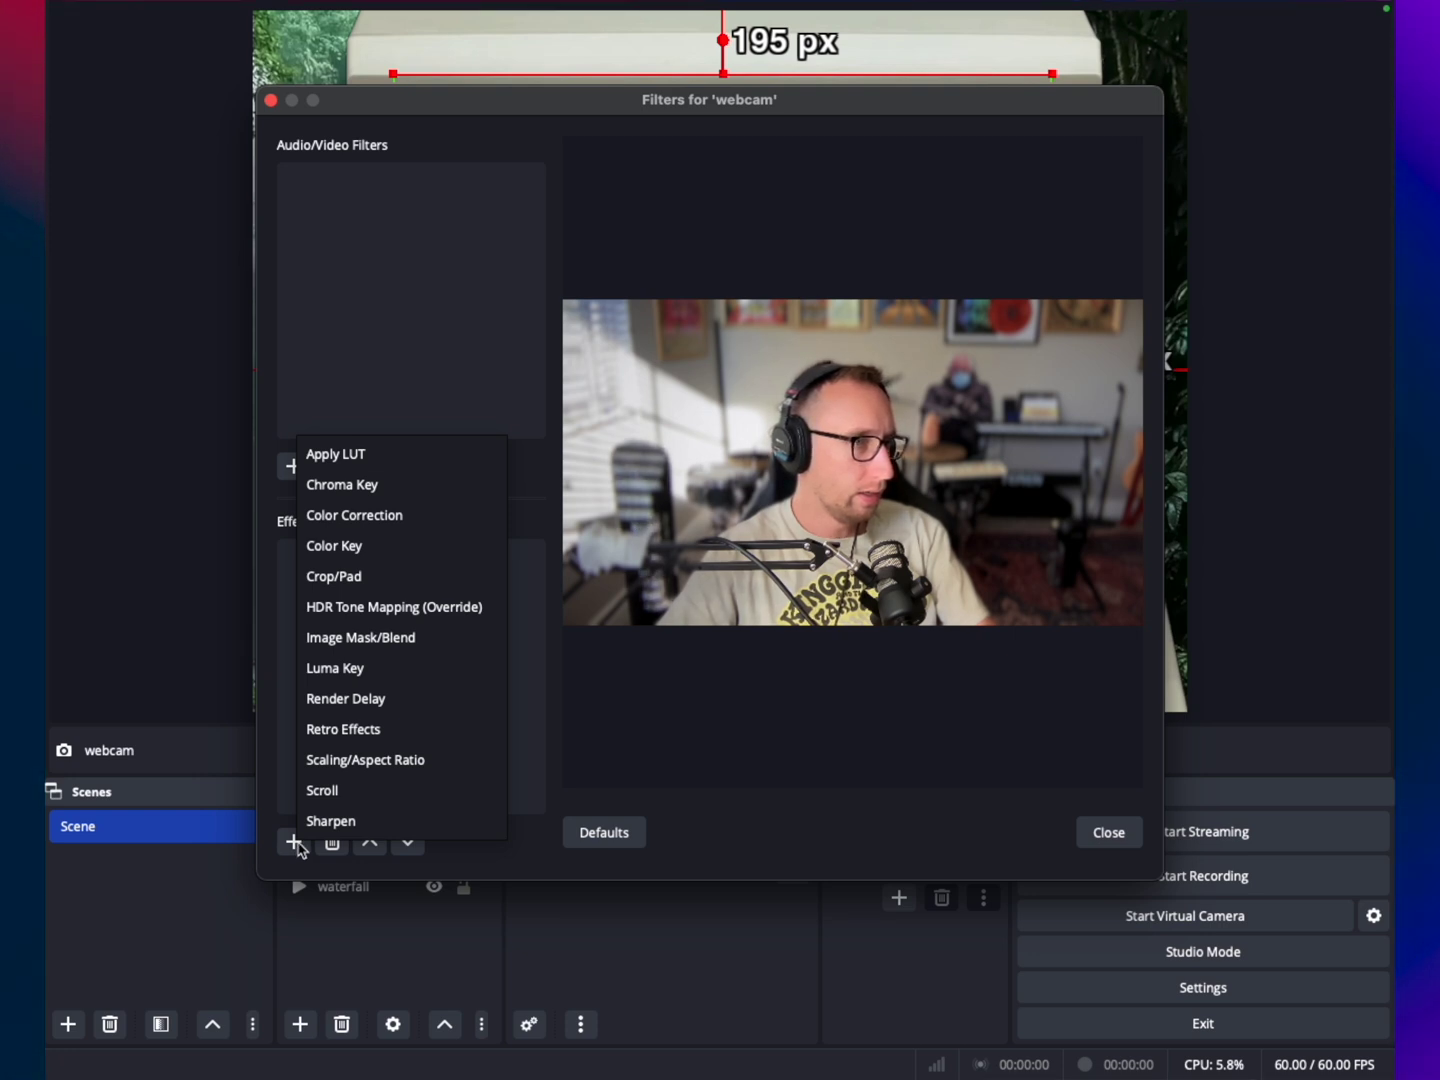
pyautogui.click(355, 730)
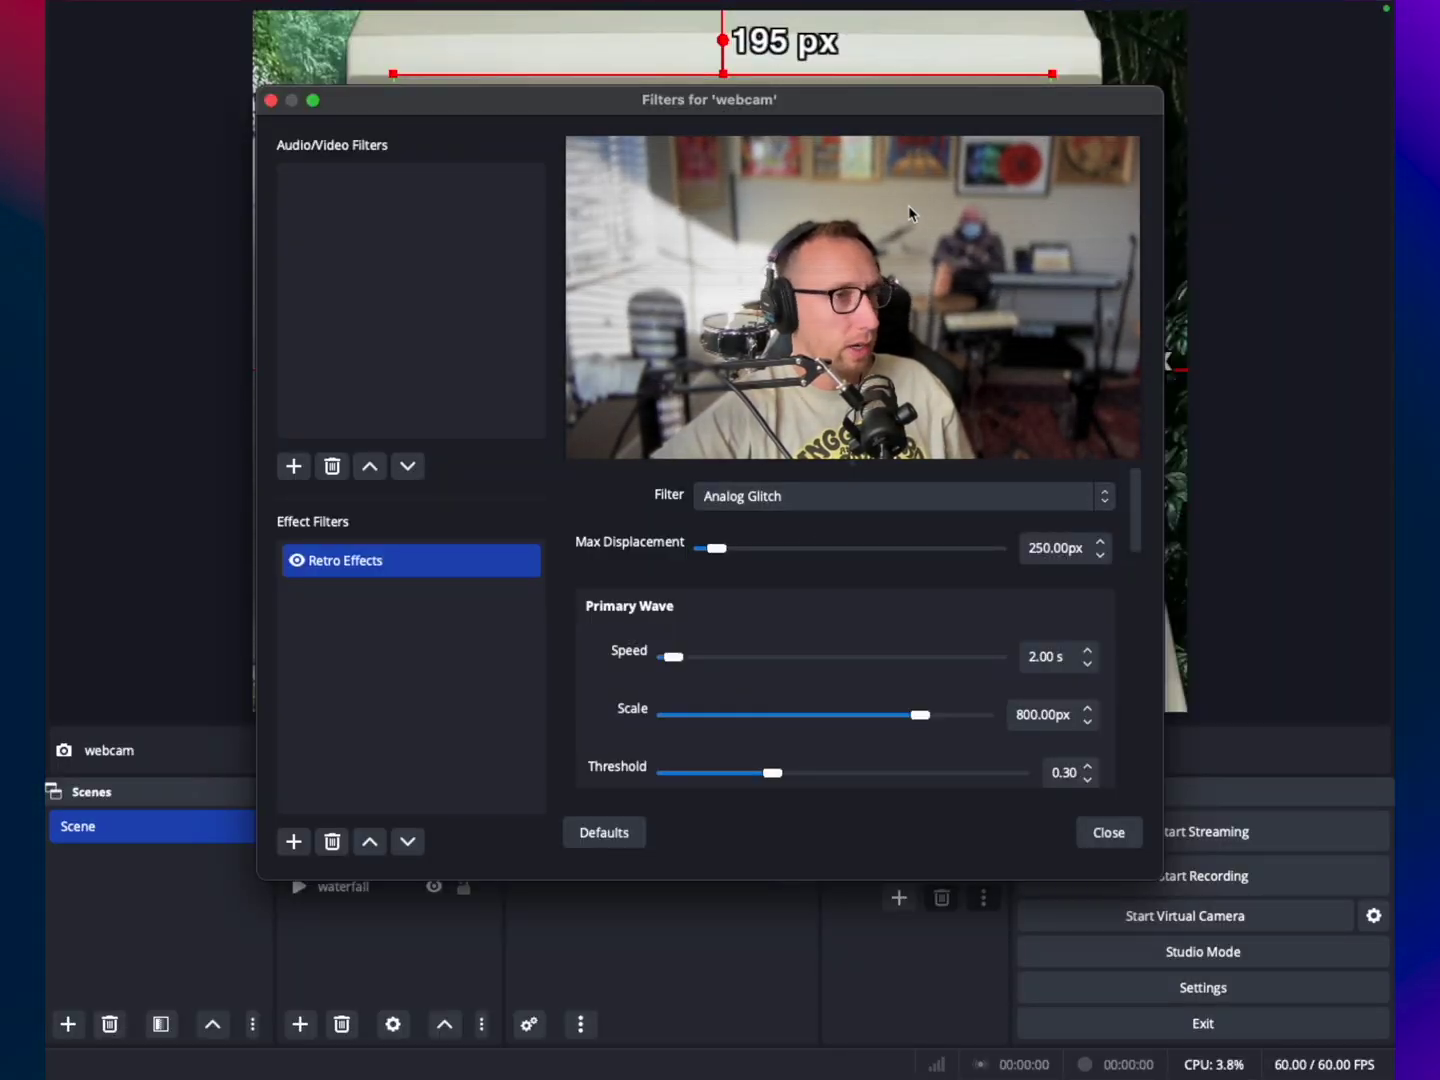
pyautogui.moveTo(895, 102); pyautogui.dragTo(986, 50)
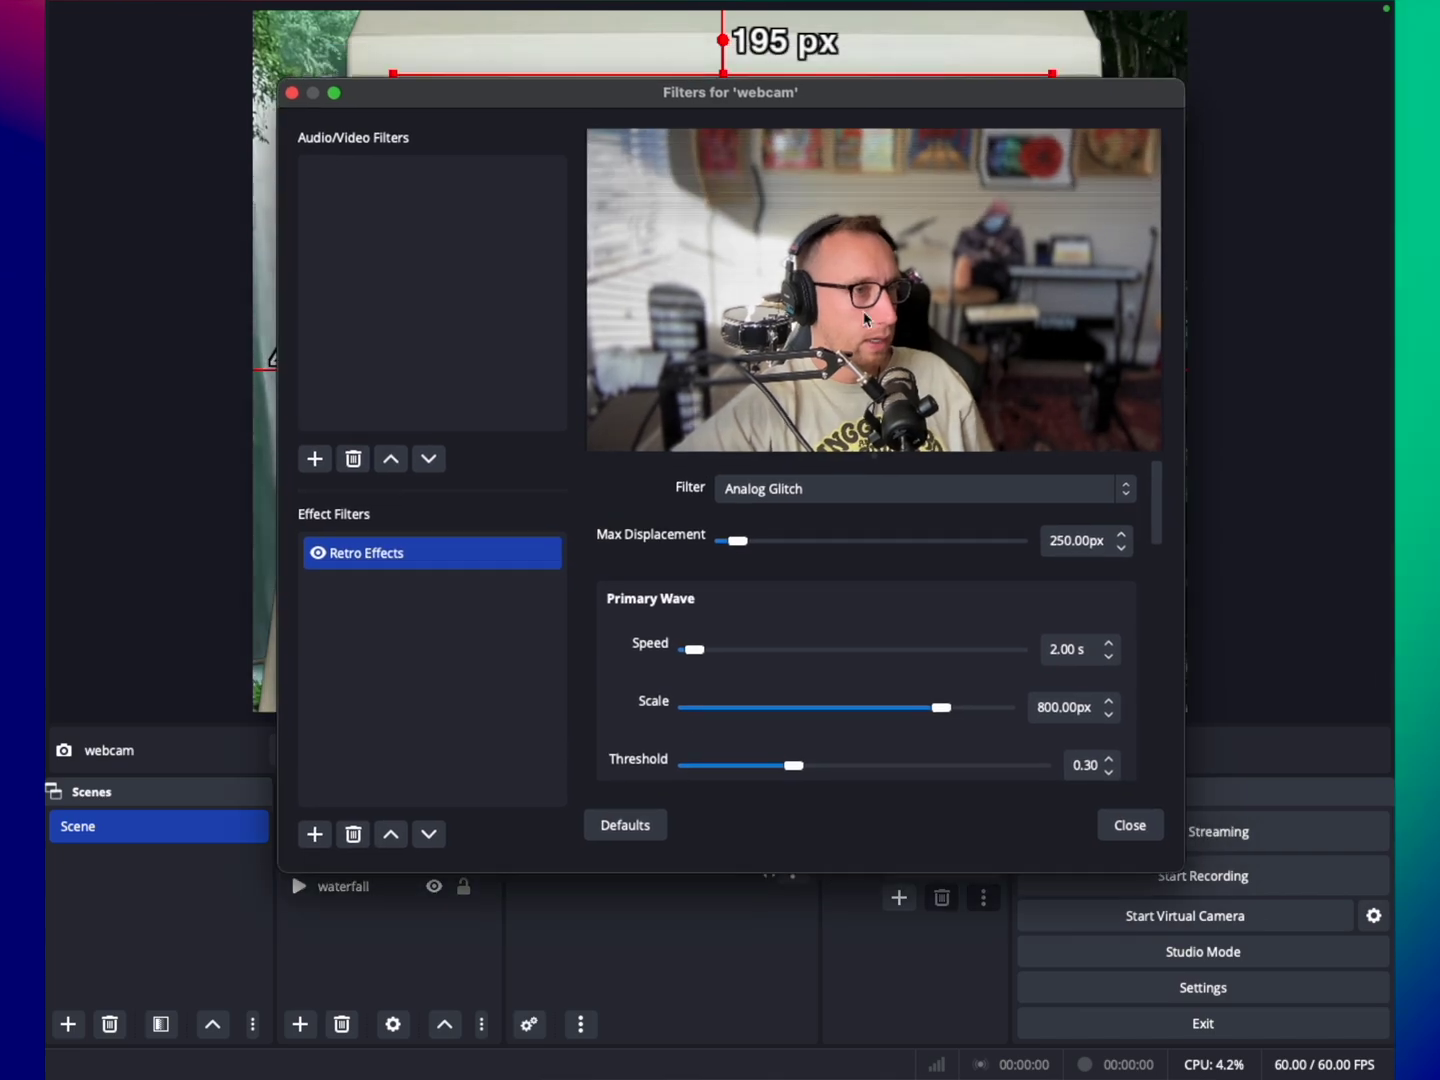
pyautogui.click(808, 486)
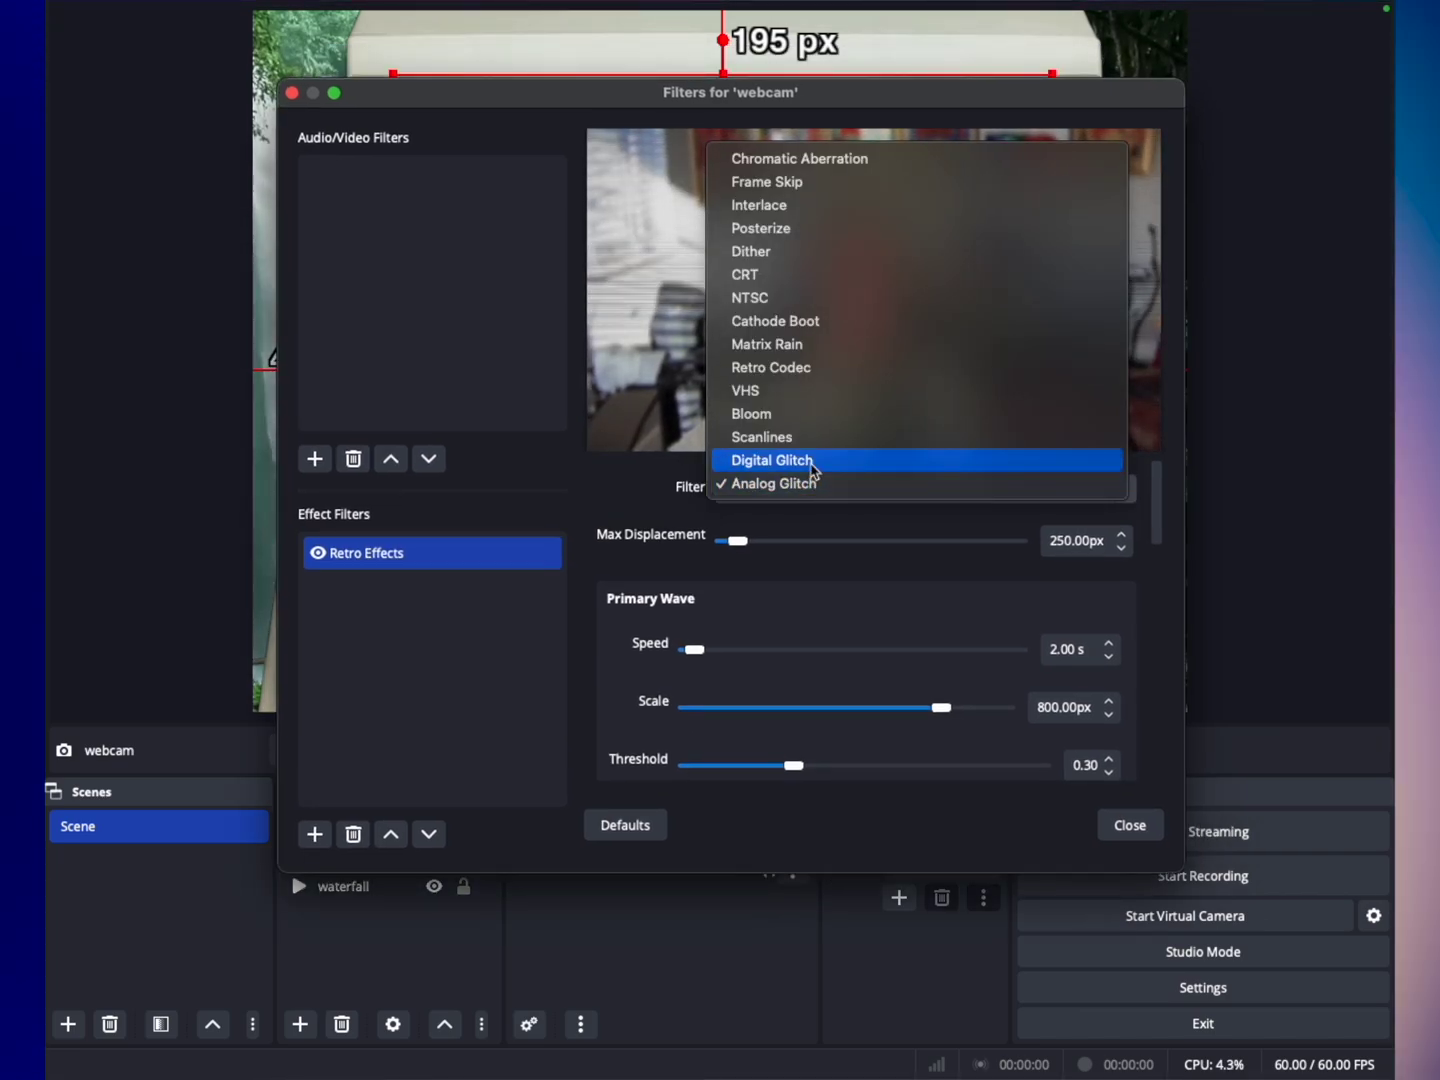
pyautogui.click(789, 367)
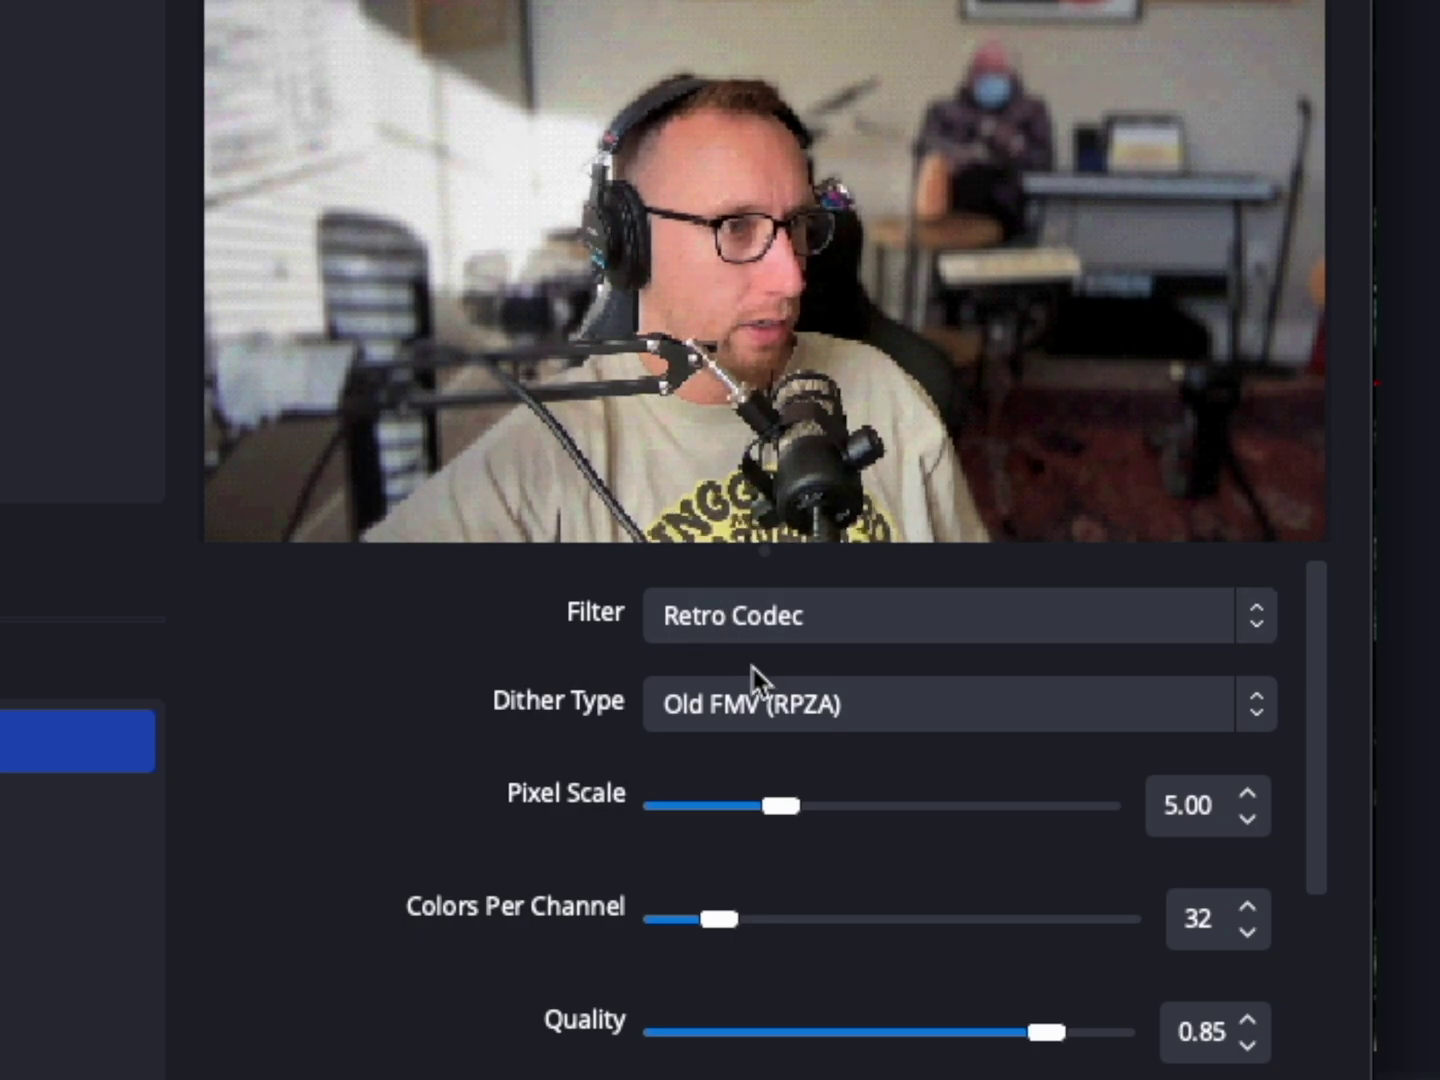
# - Keep the Old FMV (RPZA) dither type and set Pixel Scale to 13.59, Colors Per Channel to 77 and Quality to 0.45
pyautogui.click(715, 715)
pyautogui.click(716, 699)
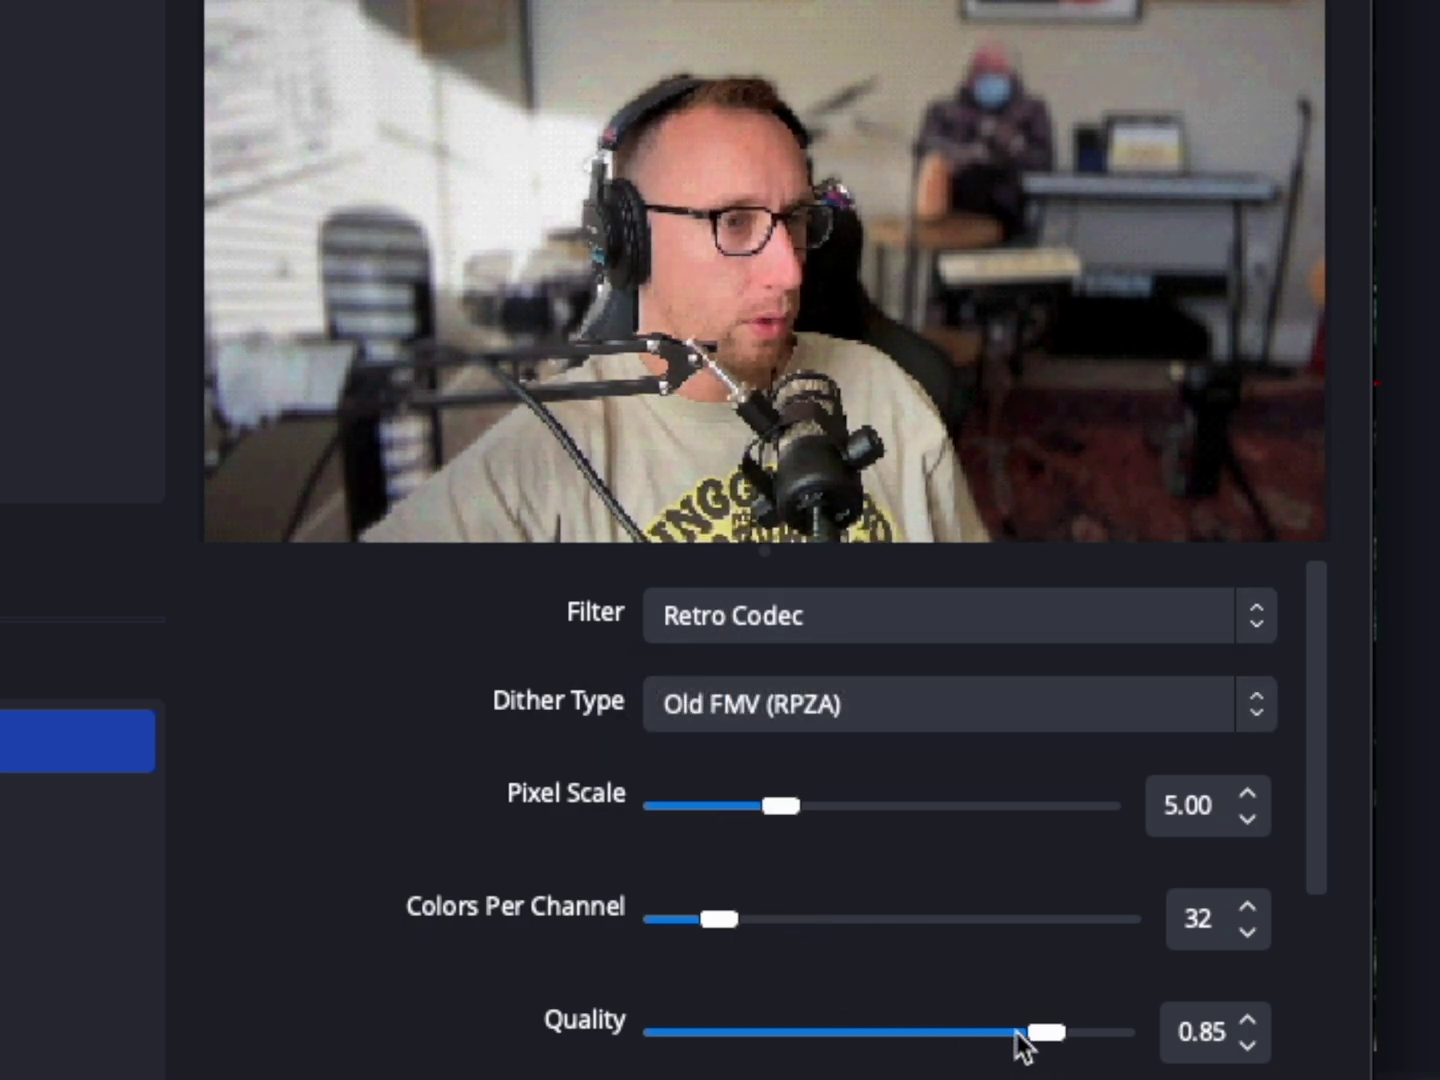
pyautogui.moveTo(823, 818); pyautogui.dragTo(1030, 851)
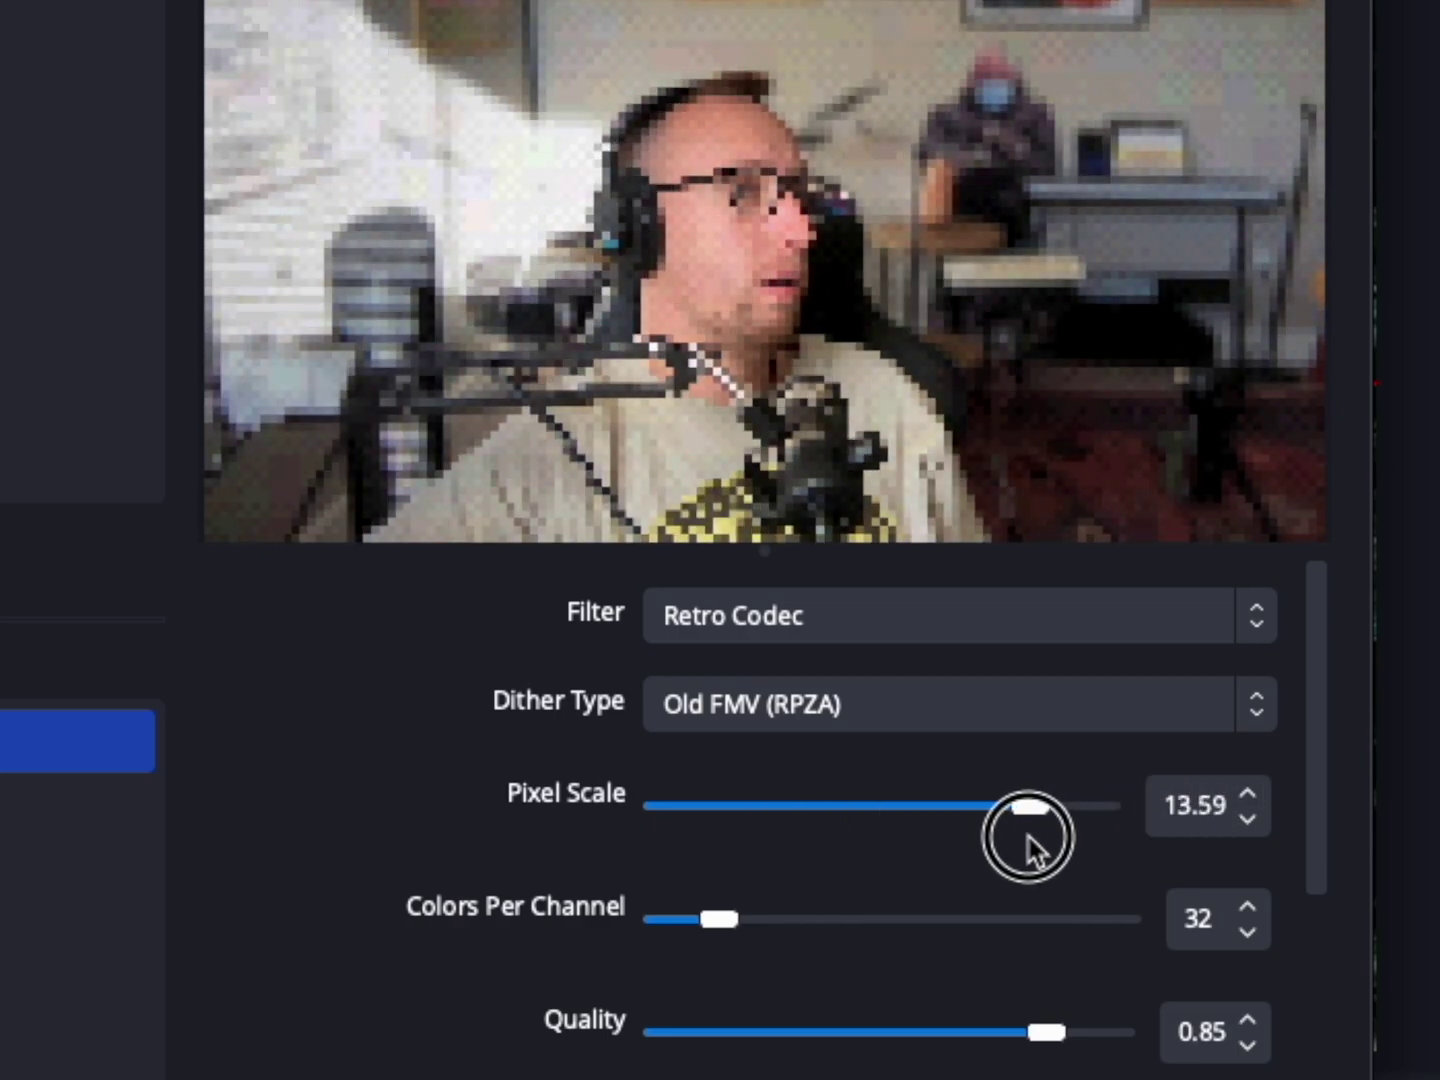
pyautogui.moveTo(742, 938); pyautogui.dragTo(808, 945)
pyautogui.moveTo(1021, 1056); pyautogui.dragTo(861, 1051)
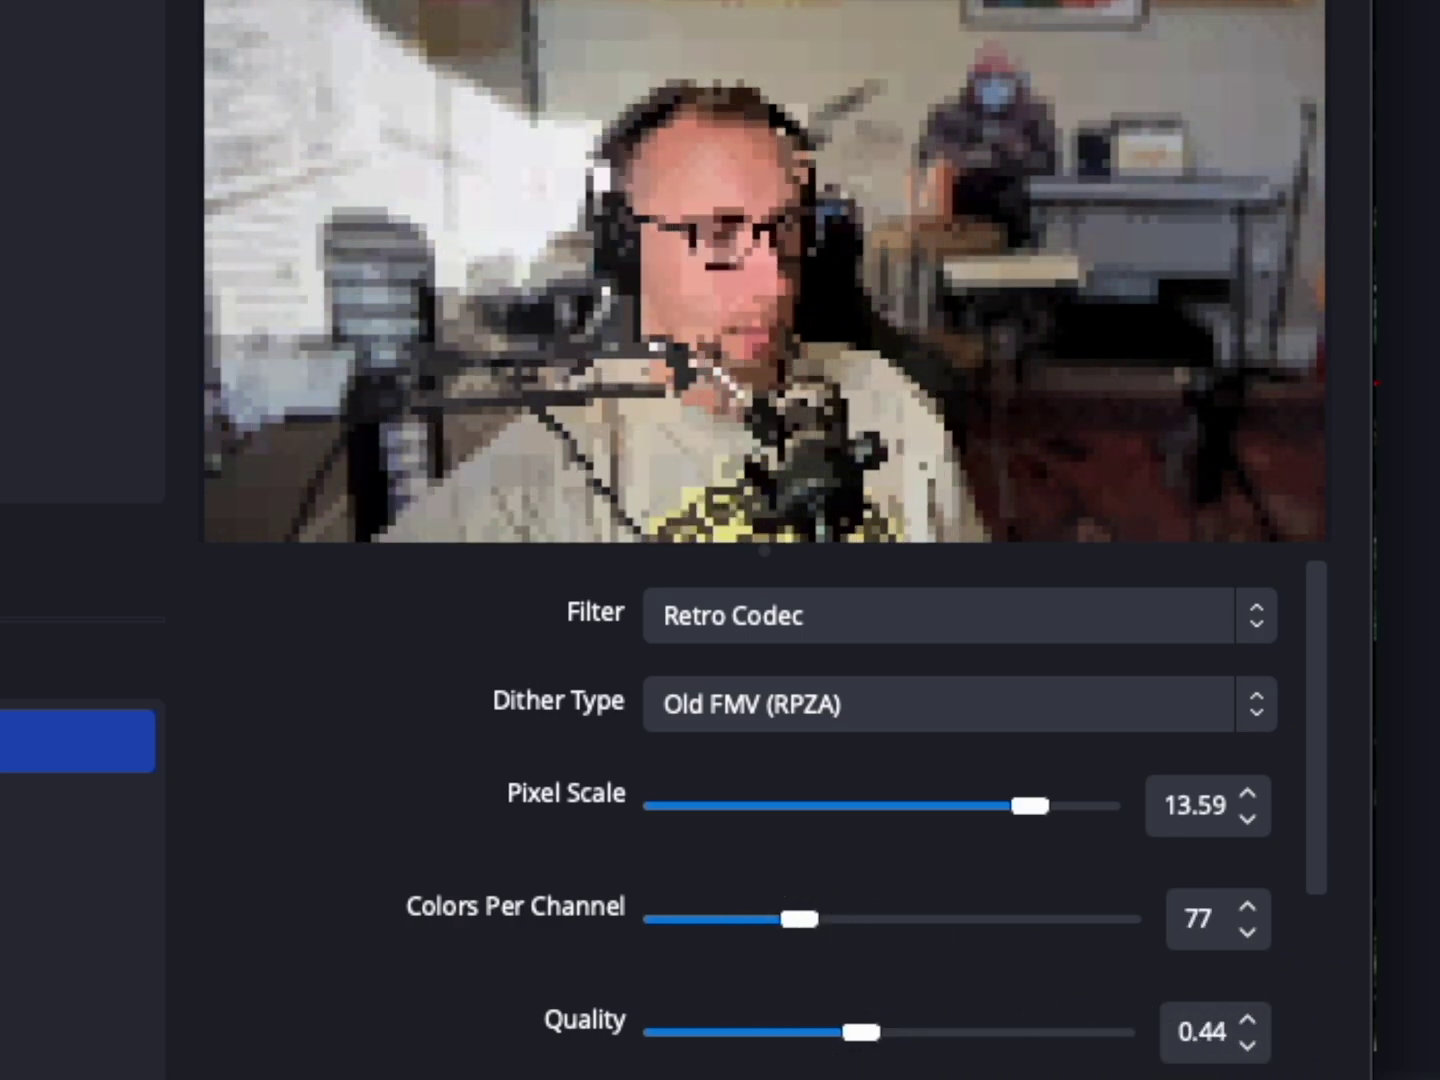
pyautogui.scroll(-3, 760, 799)
pyautogui.scroll(3, 760, 800)
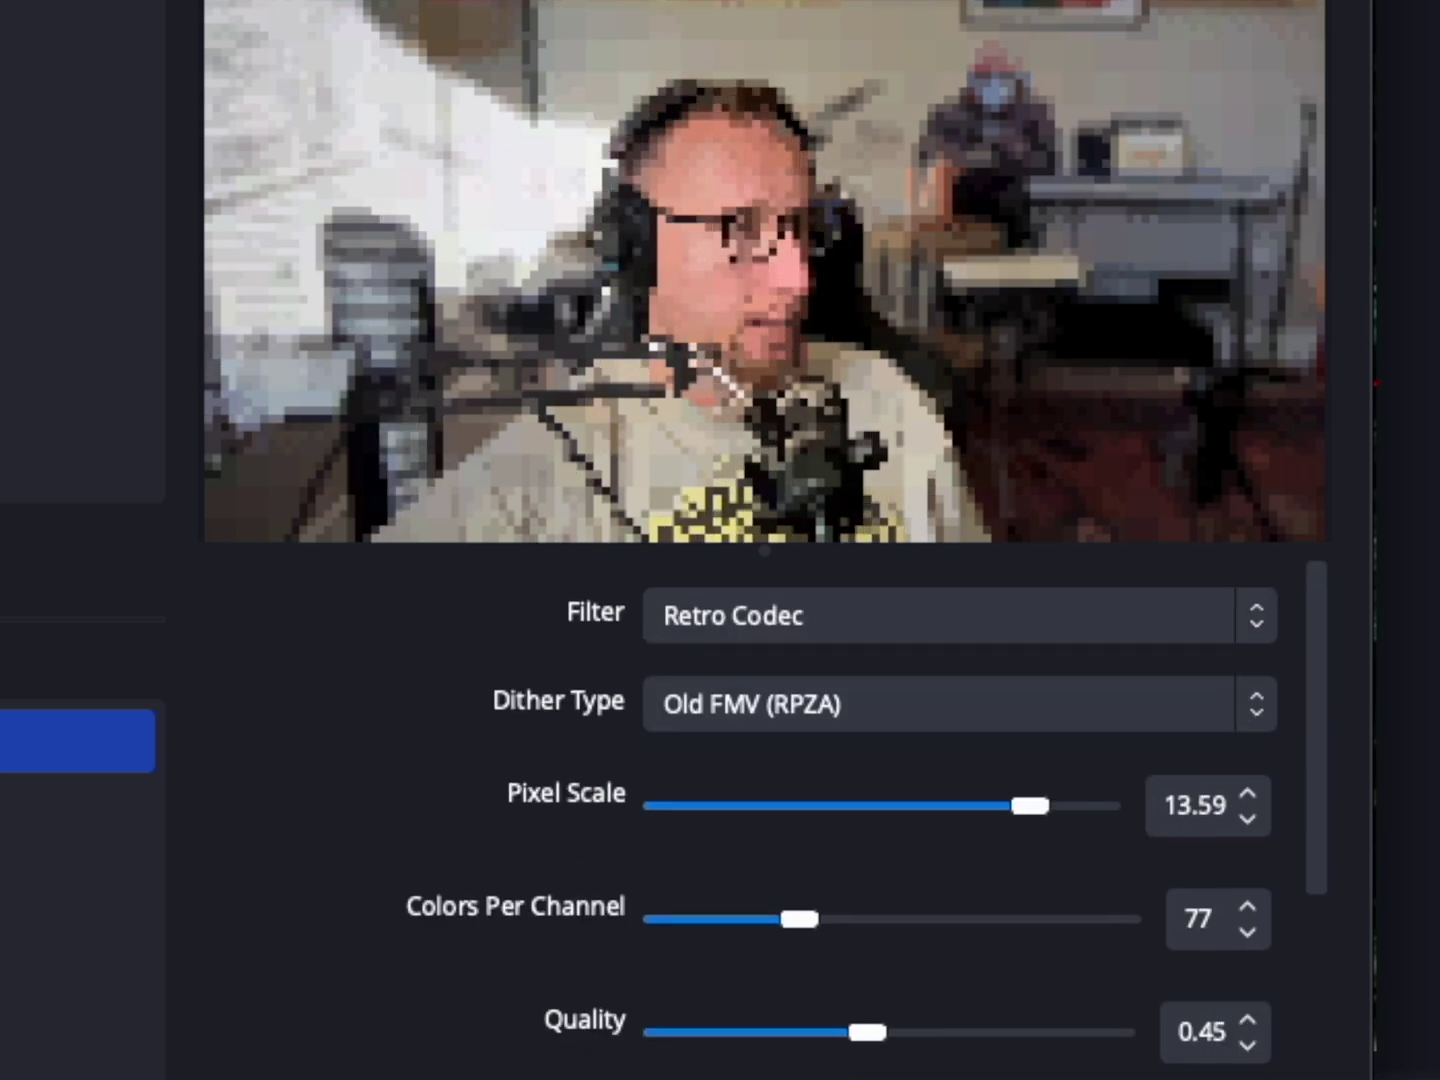
# - Add a second Retro Effects filter named Retro Effects 2 and set its effect to Posterize
pyautogui.click(314, 834)
pyautogui.click(370, 726)
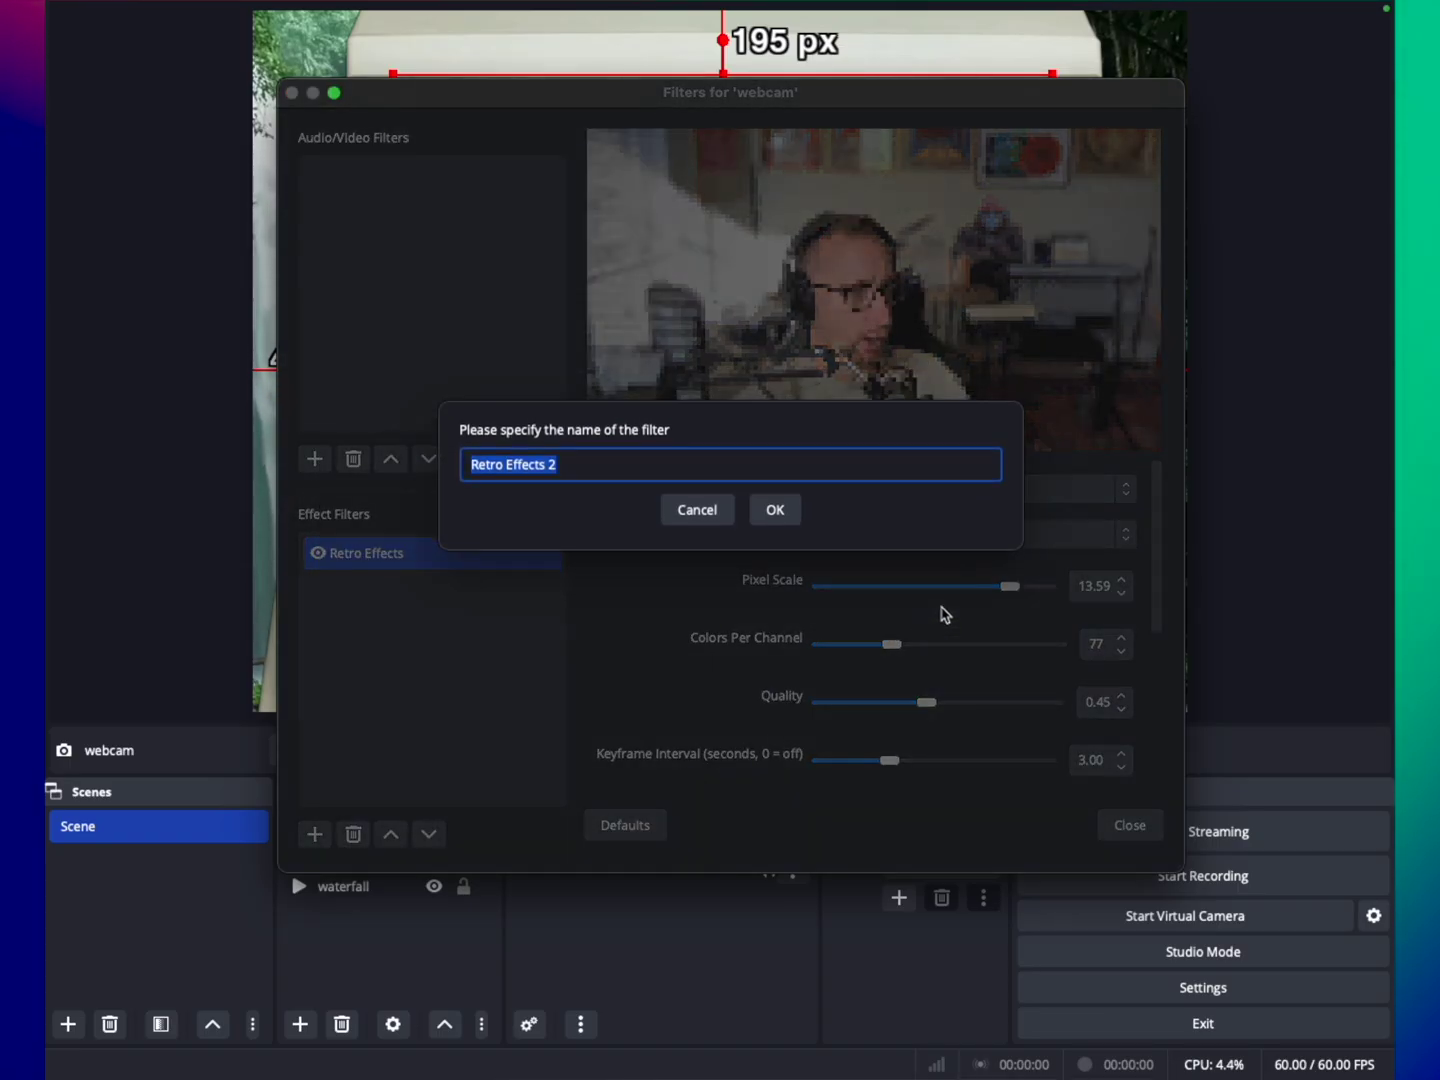
pyautogui.click(769, 510)
pyautogui.click(900, 487)
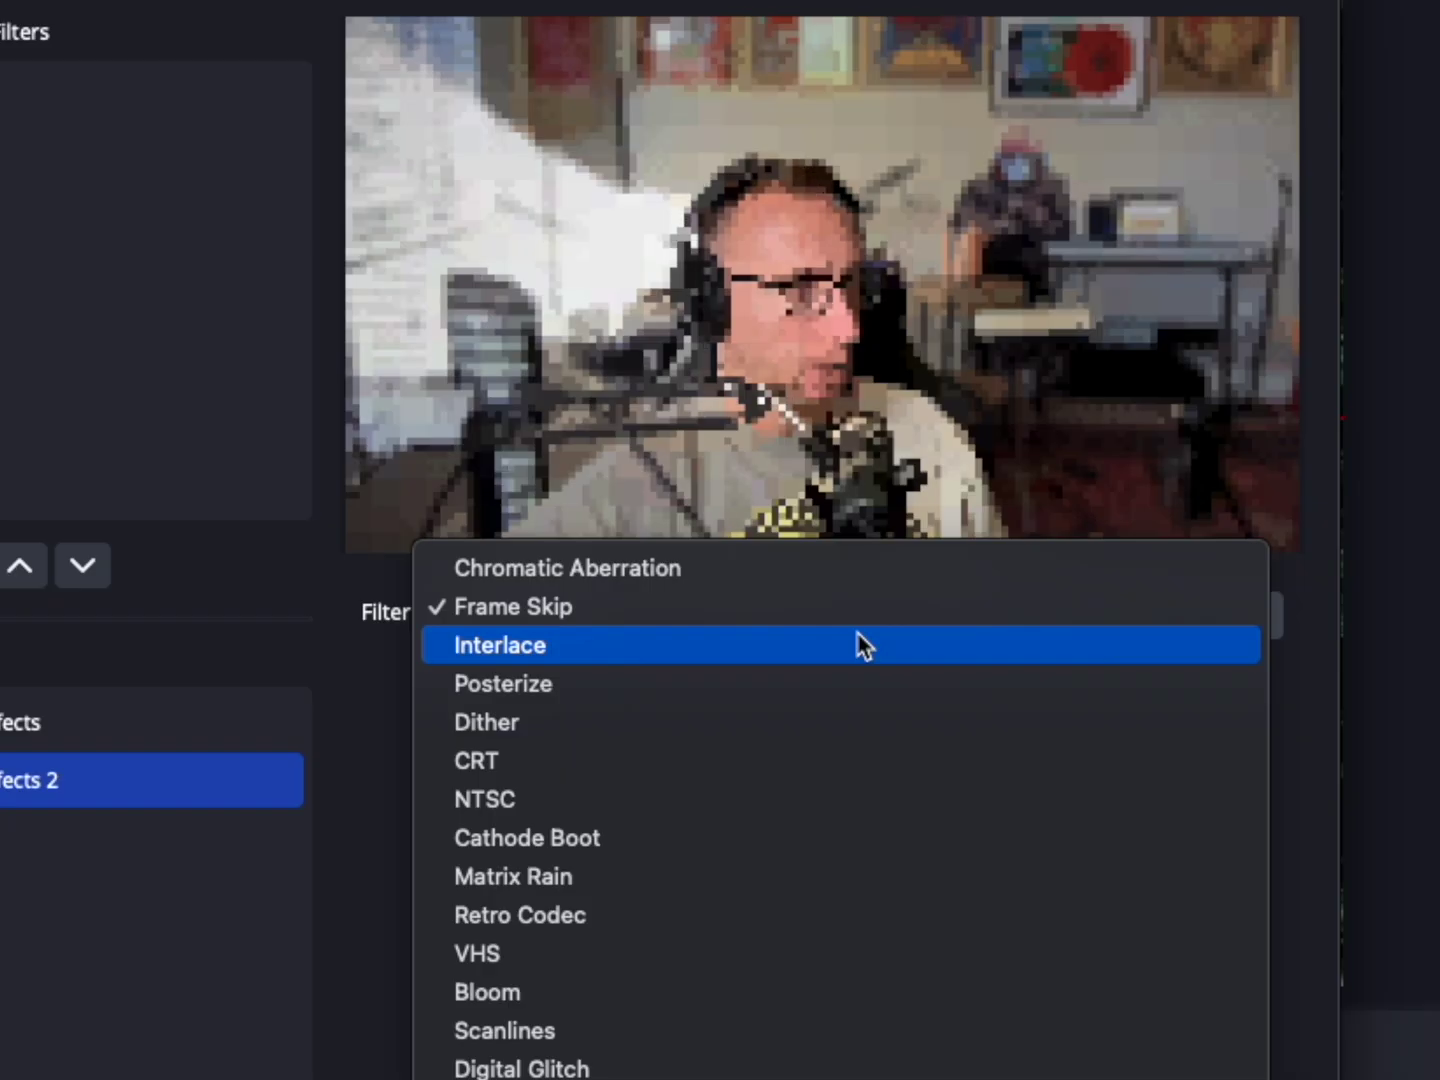
pyautogui.click(859, 680)
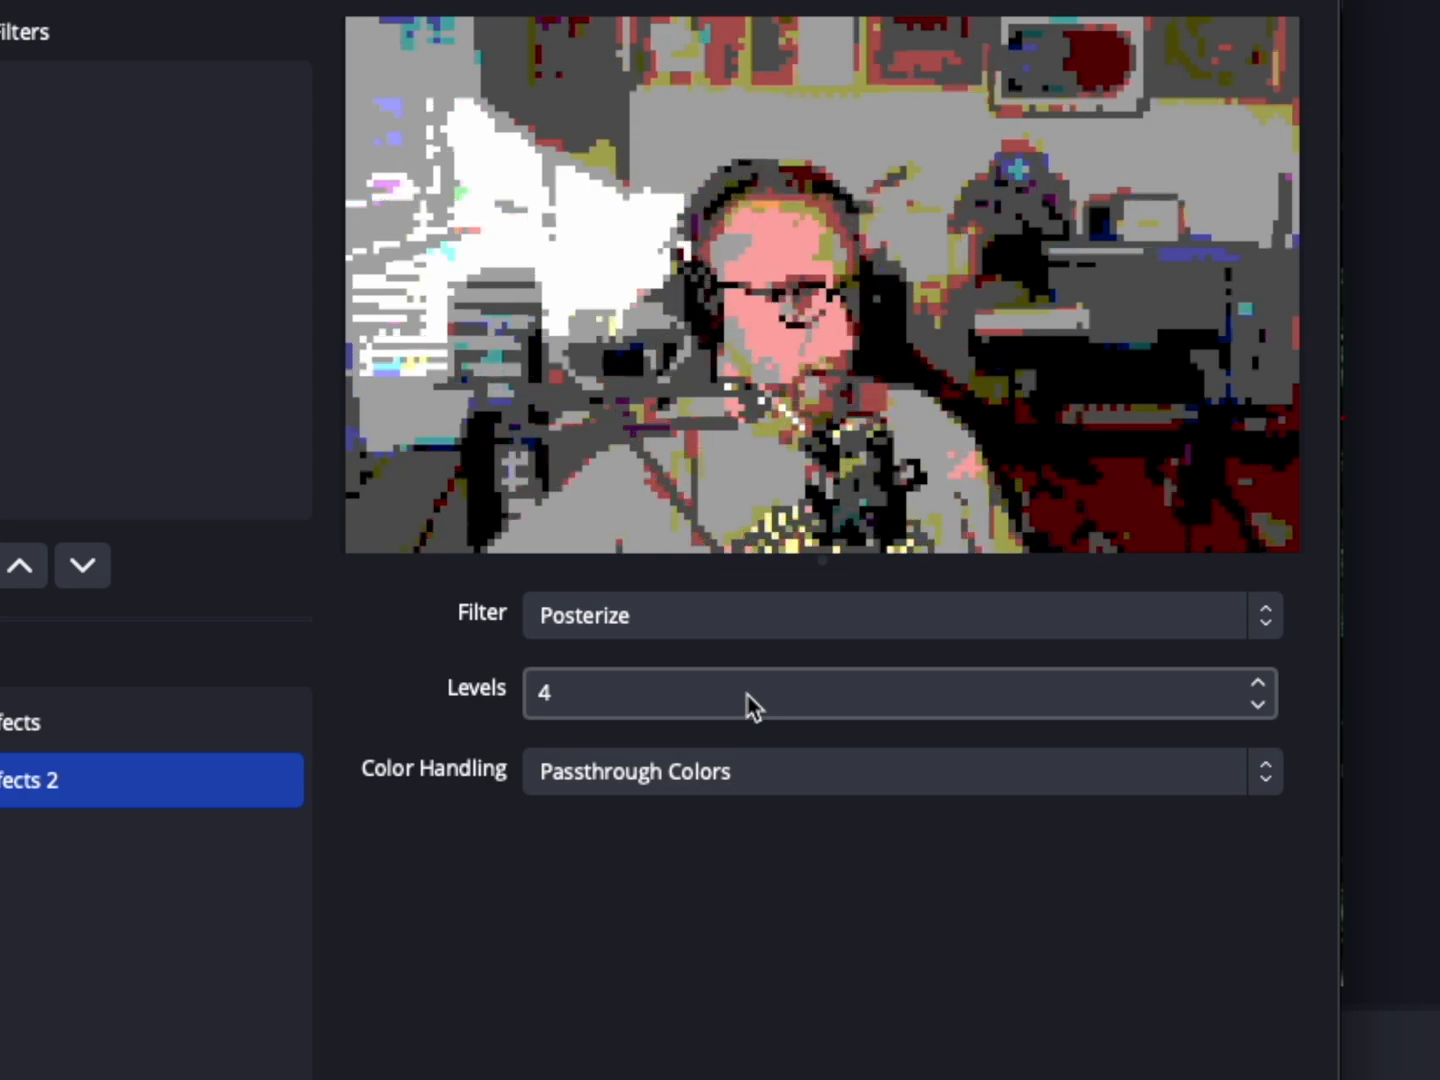
# - Set the Posterize color handling to Map Colors and make Color 1 dark green, #003100
pyautogui.click(787, 768)
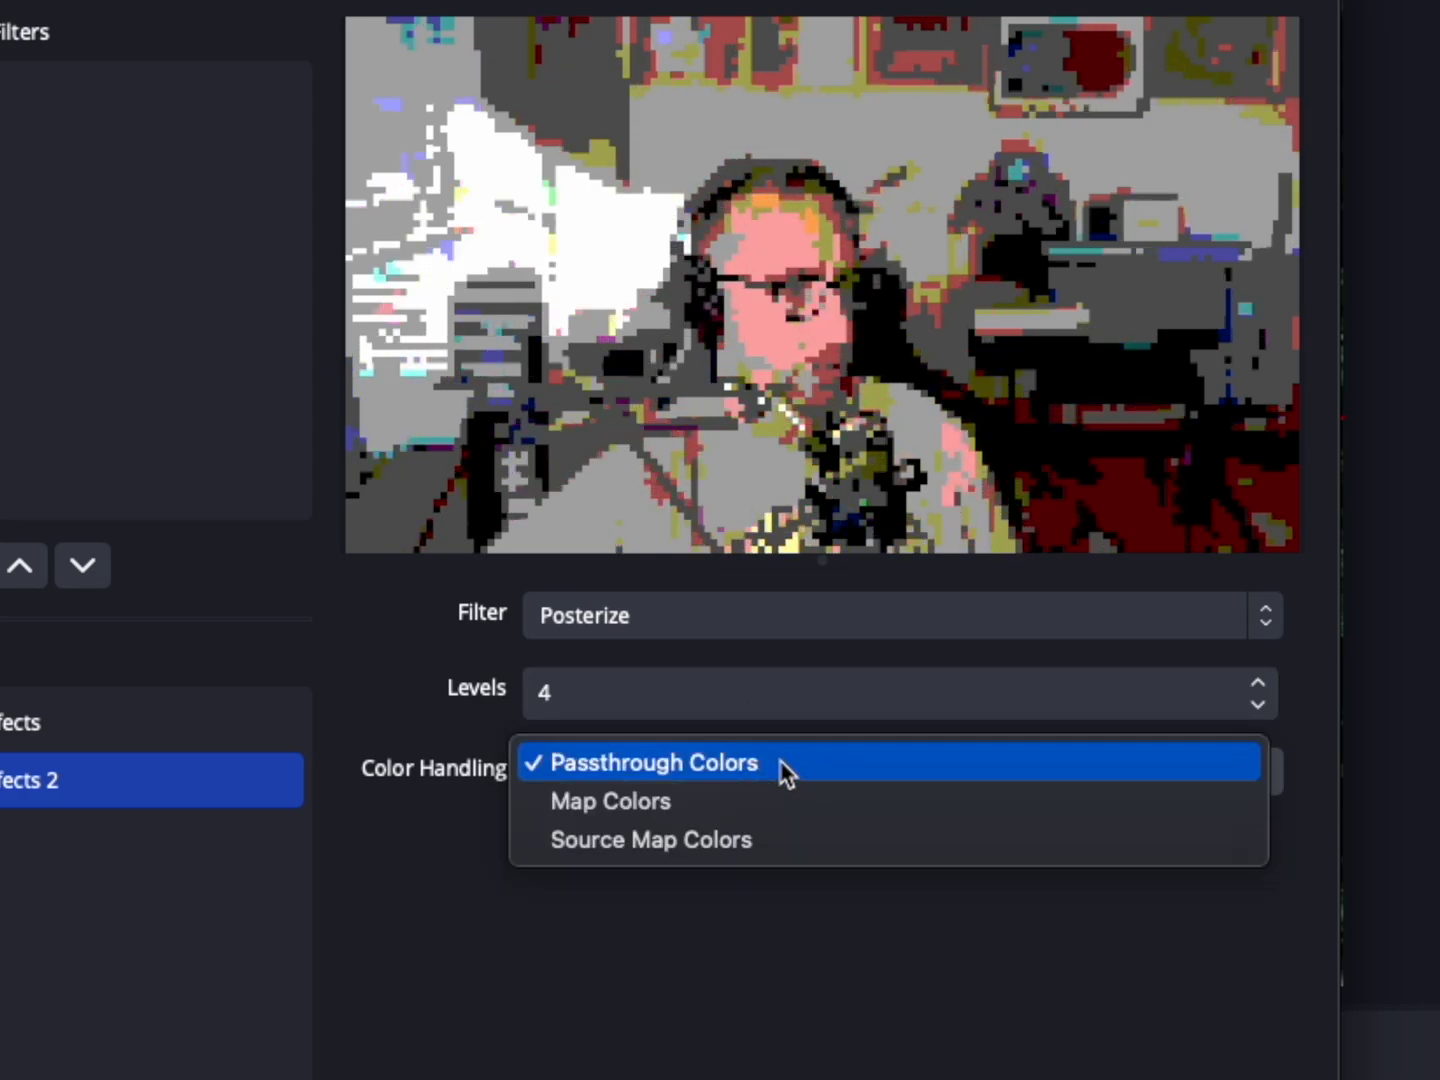
pyautogui.click(770, 820)
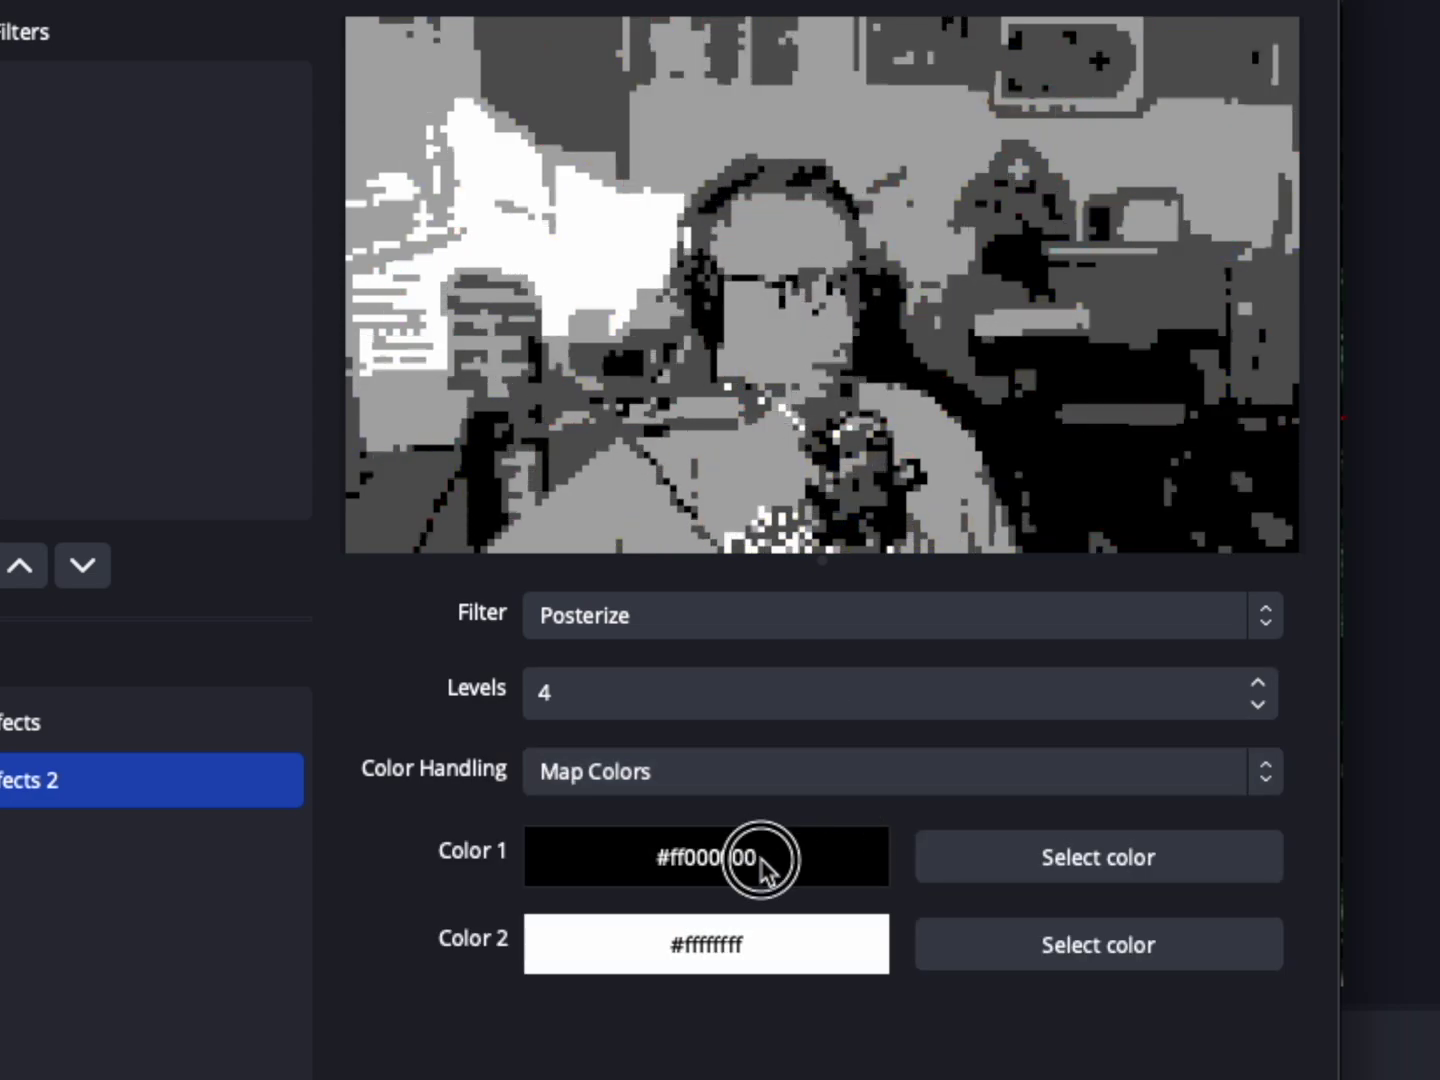
pyautogui.click(1004, 866)
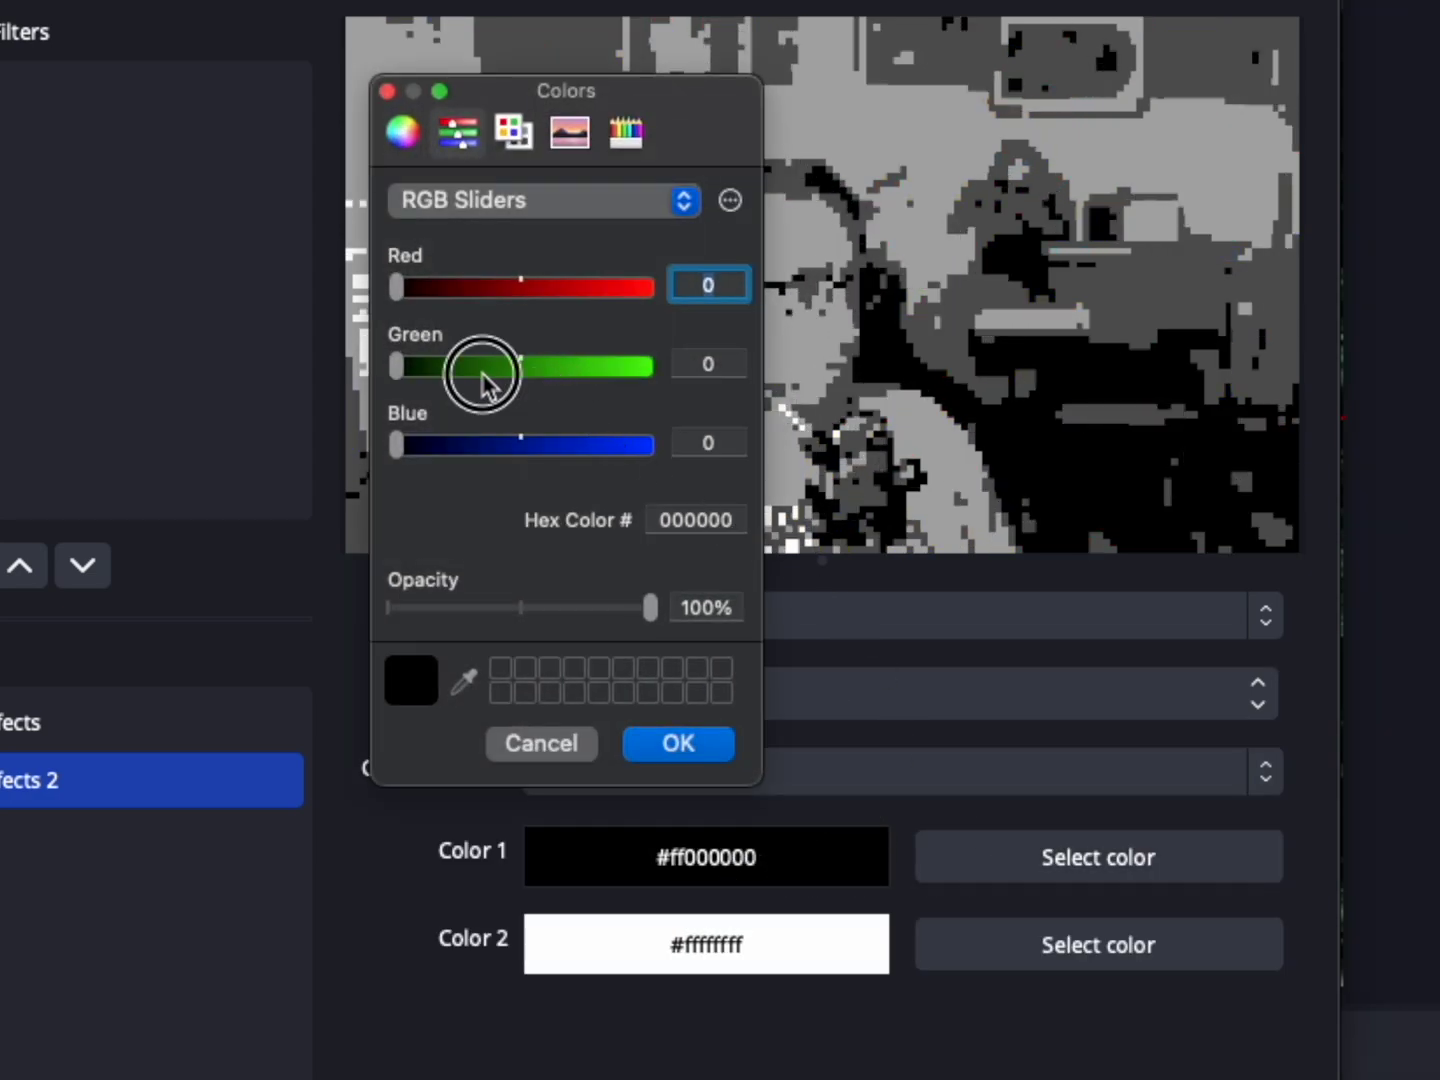
pyautogui.moveTo(482, 373); pyautogui.dragTo(492, 374)
pyautogui.moveTo(512, 372); pyautogui.dragTo(454, 390)
pyautogui.click(694, 750)
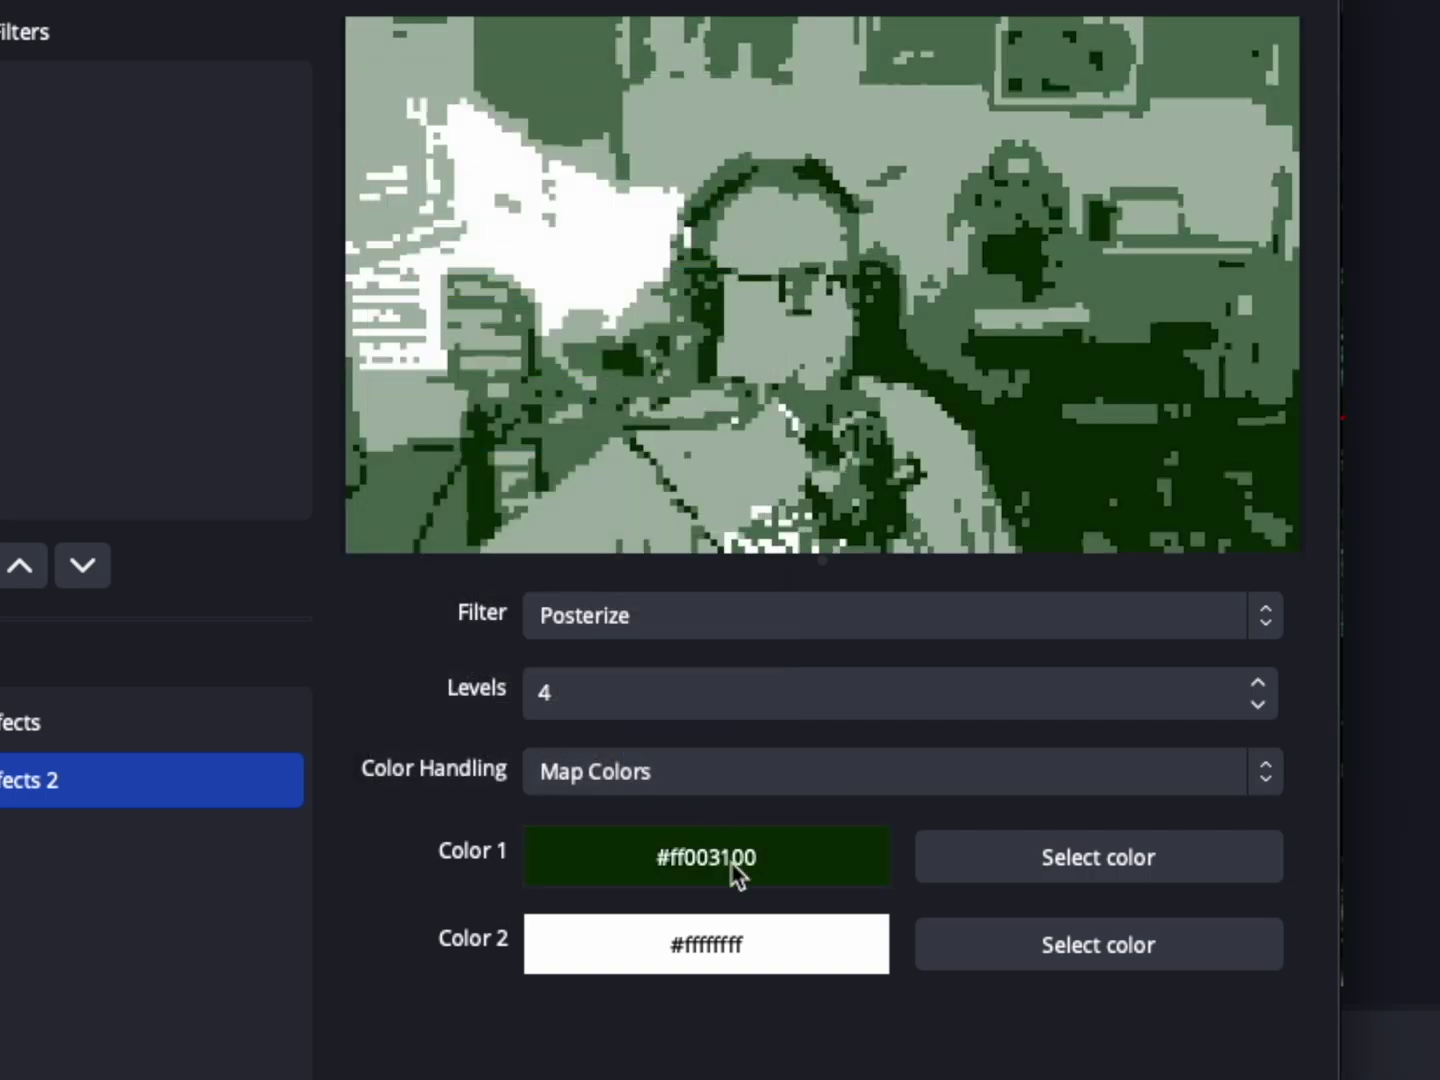
# - Make the Posterize filter's Color 2 a bright green, #5ac700
pyautogui.click(990, 959)
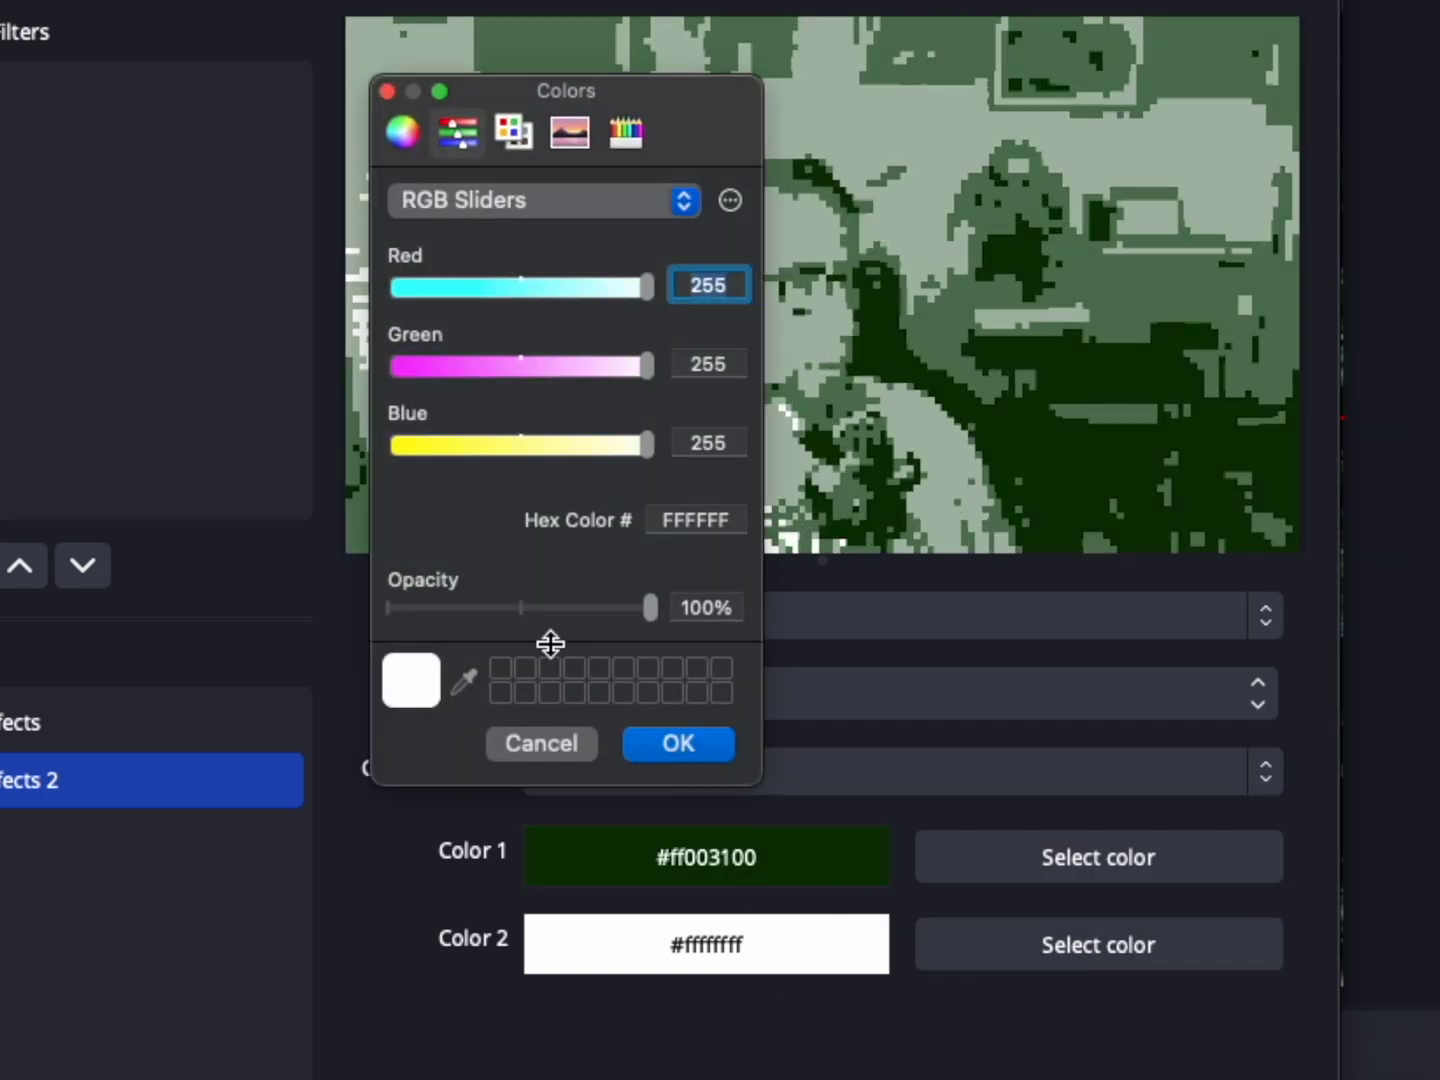
pyautogui.click(563, 374)
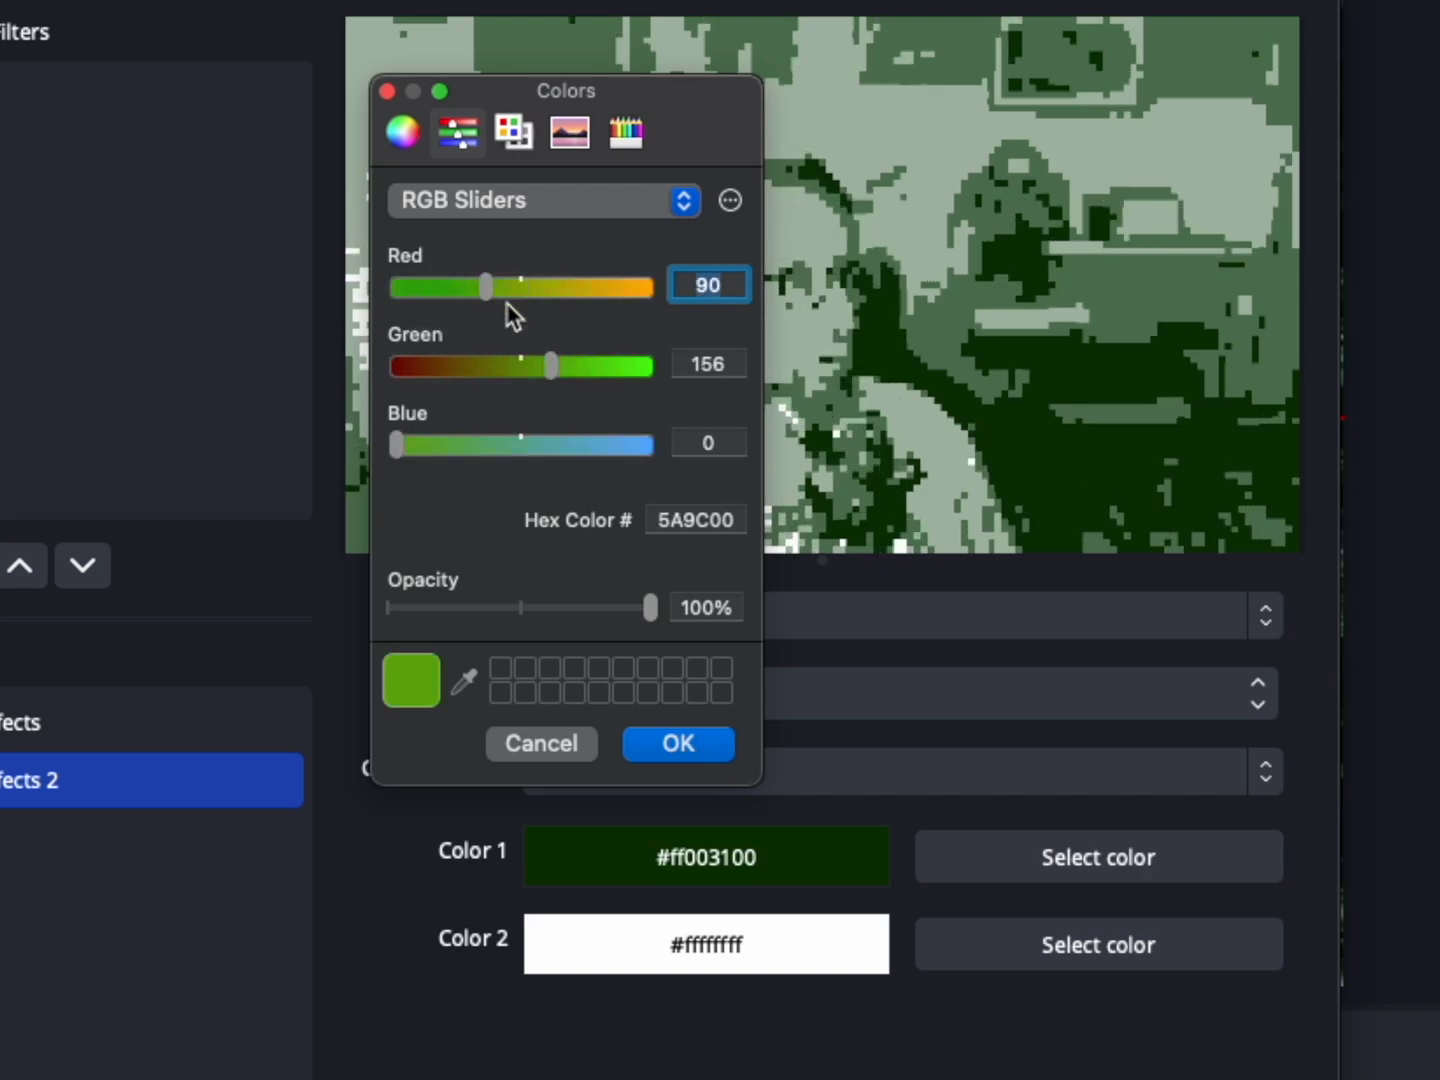
pyautogui.click(733, 740)
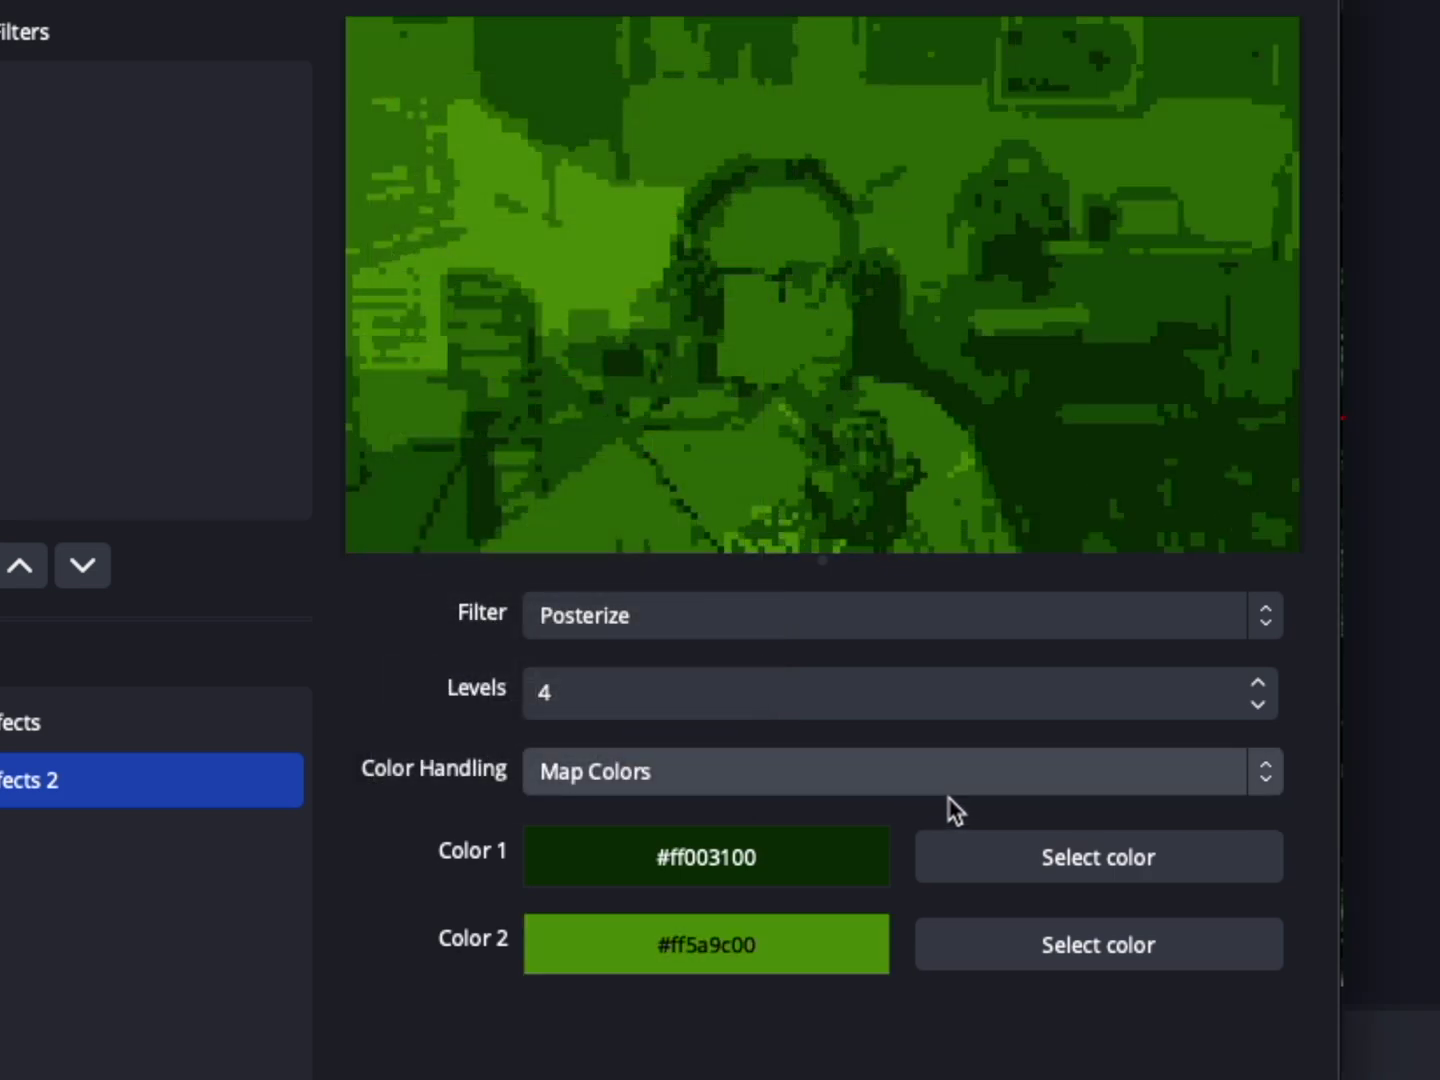
pyautogui.click(958, 955)
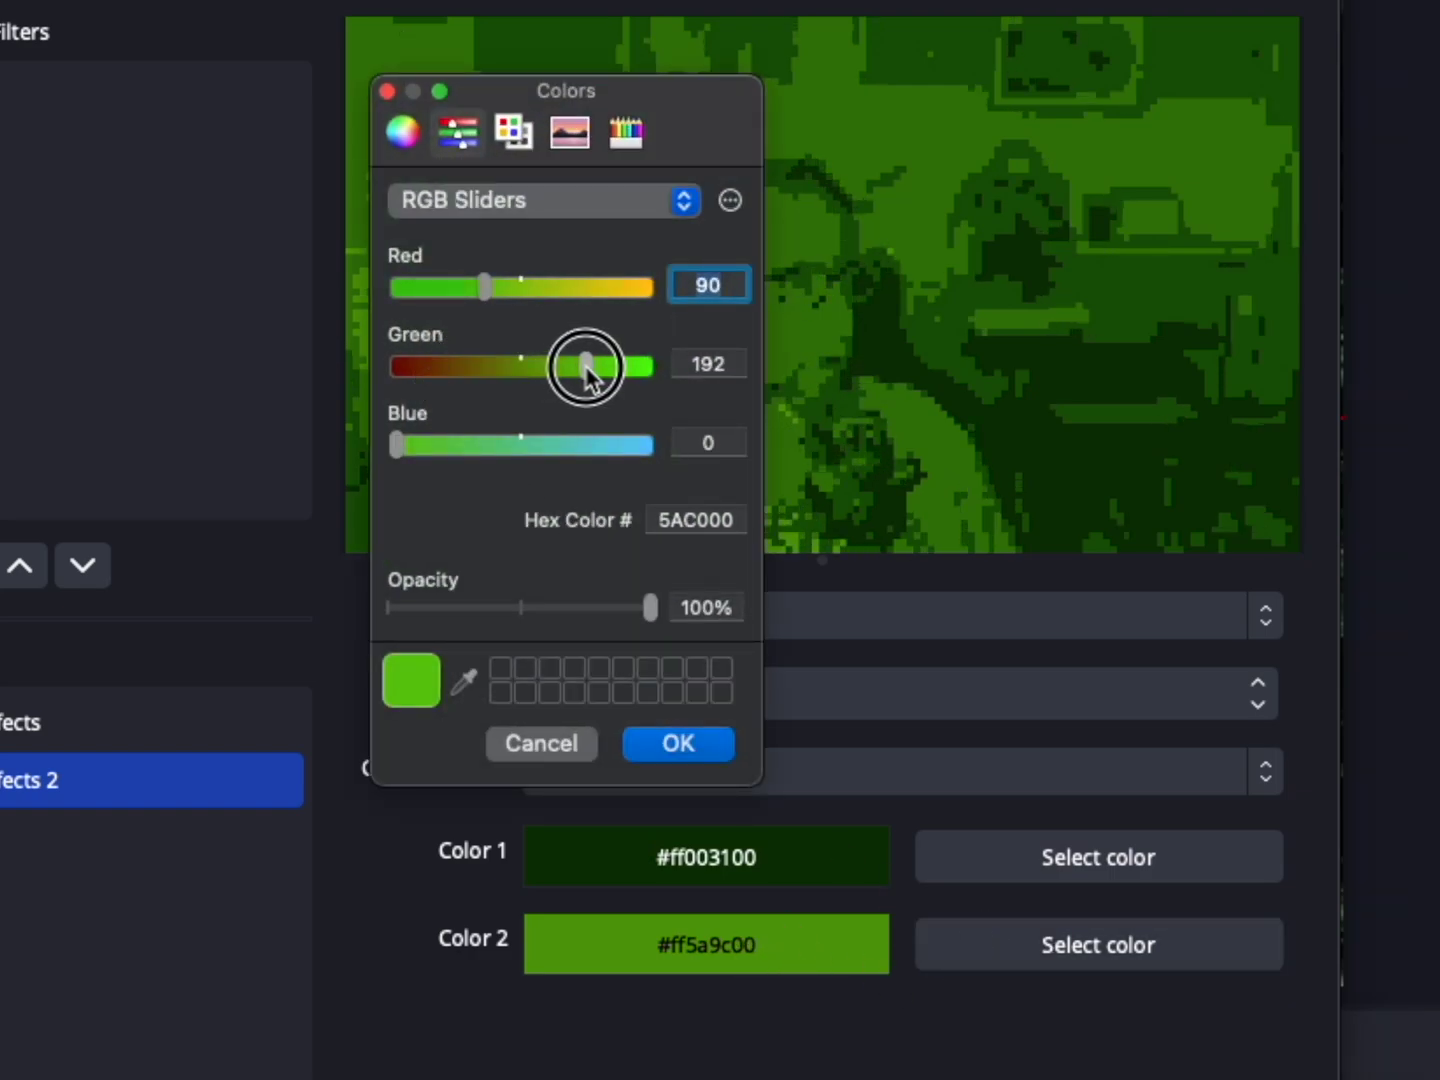
pyautogui.click(686, 746)
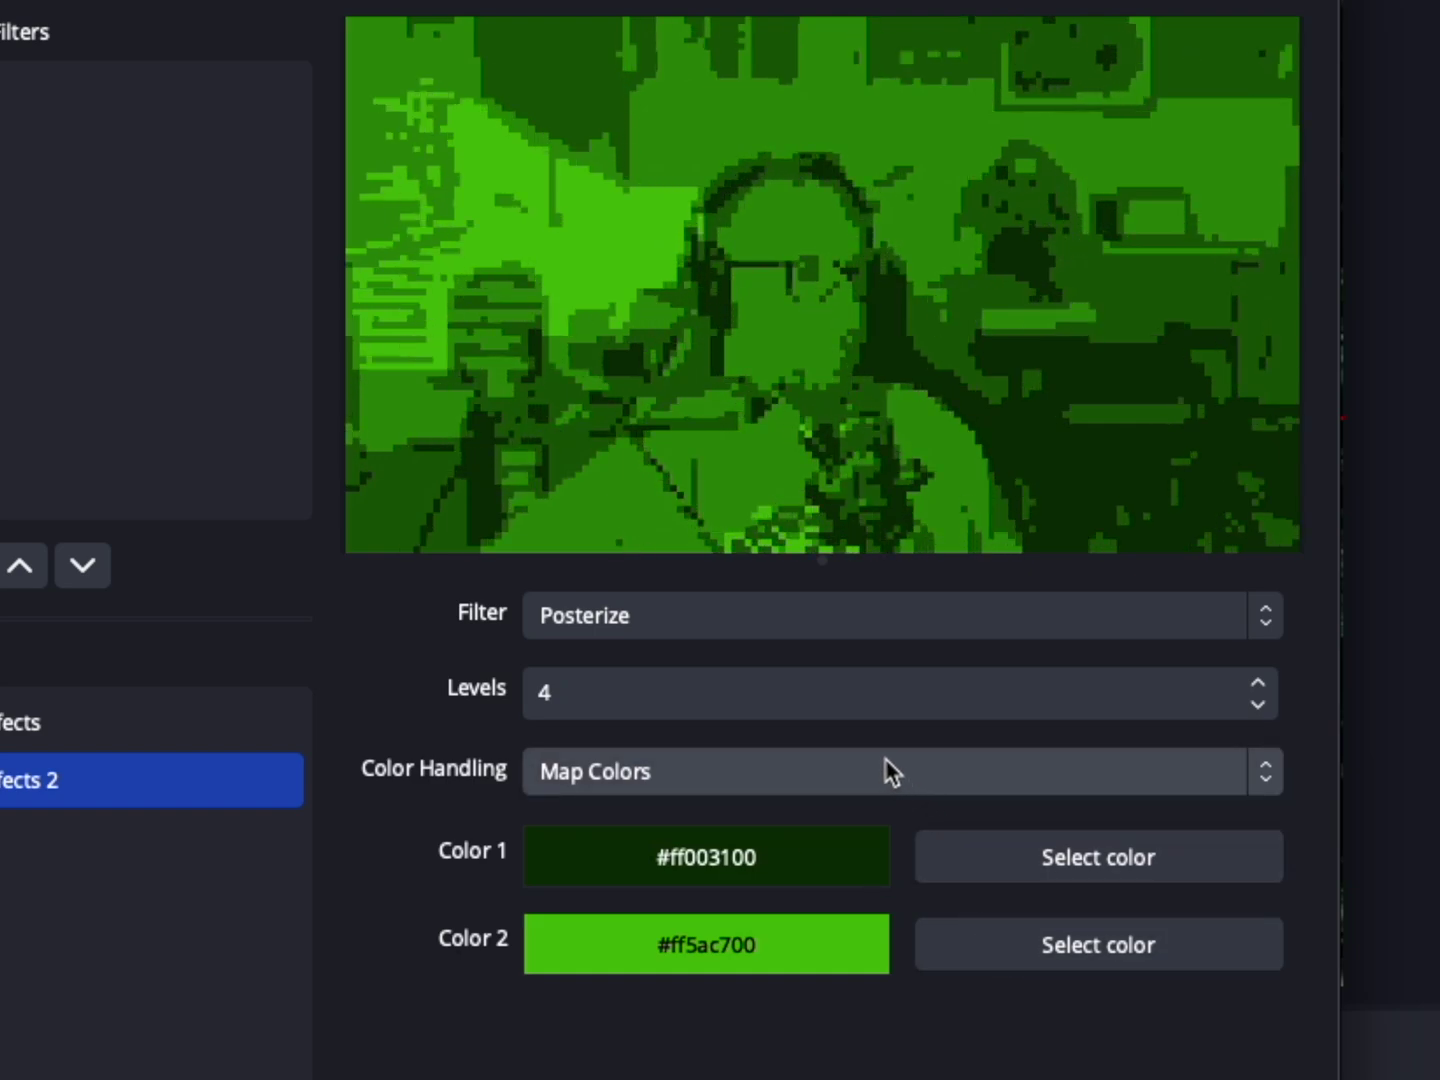
# - Compare the Posterize effect at 2, 3 and 4 levels and set Levels to 2
pyautogui.click(1256, 708)
pyautogui.click(1258, 708)
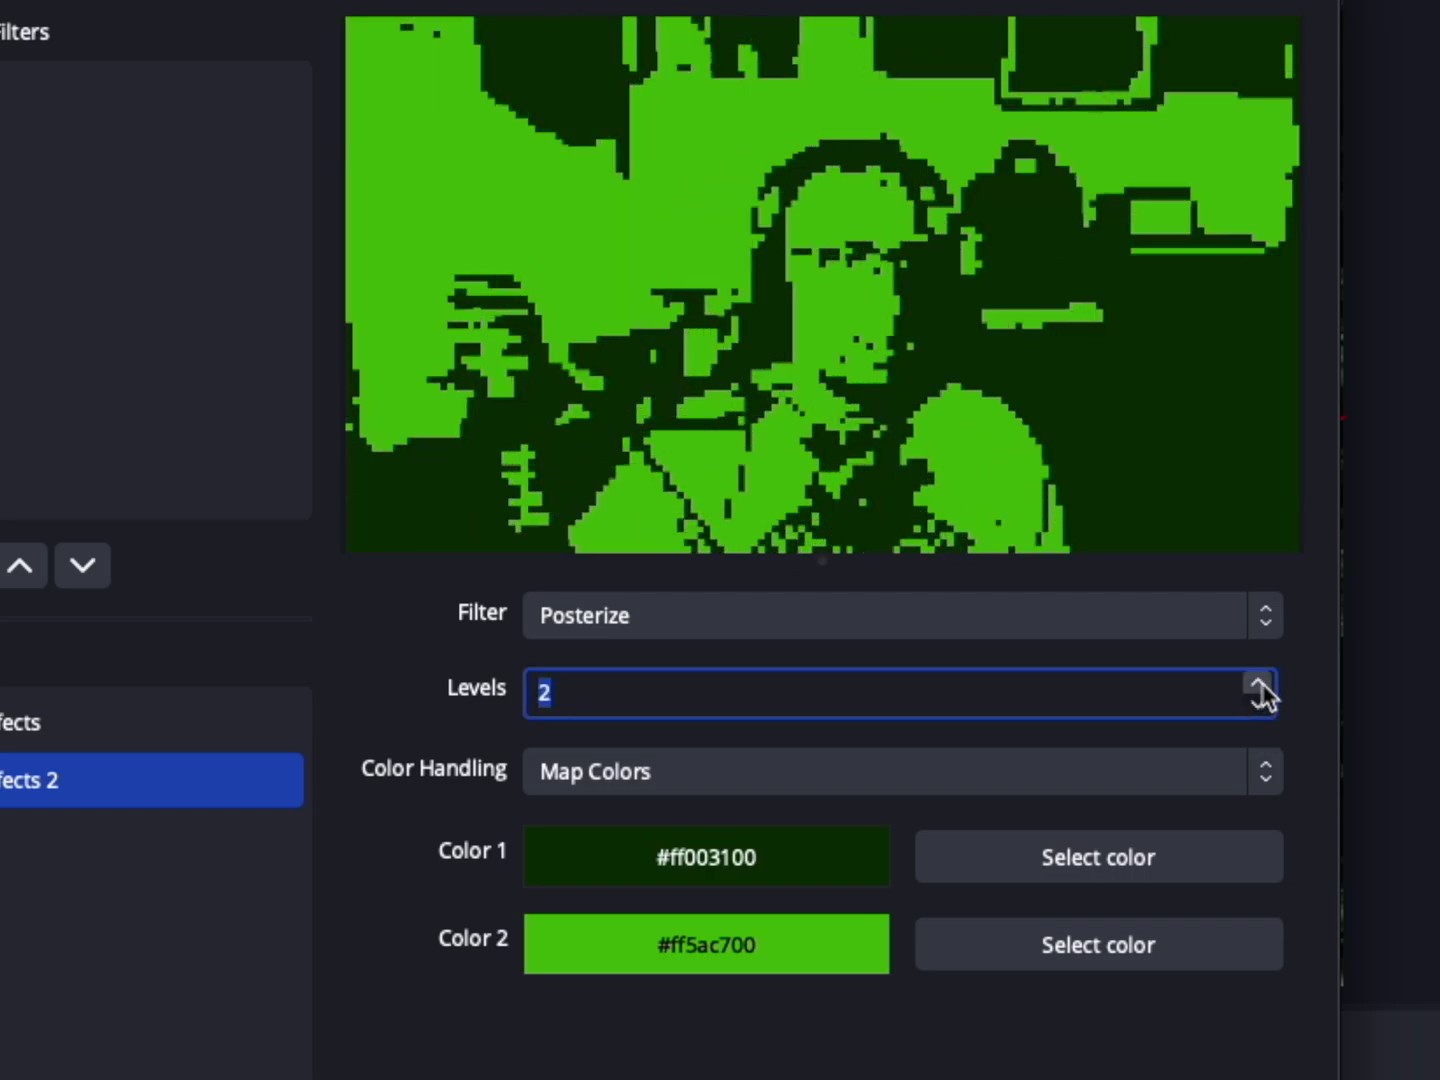
pyautogui.click(1260, 684)
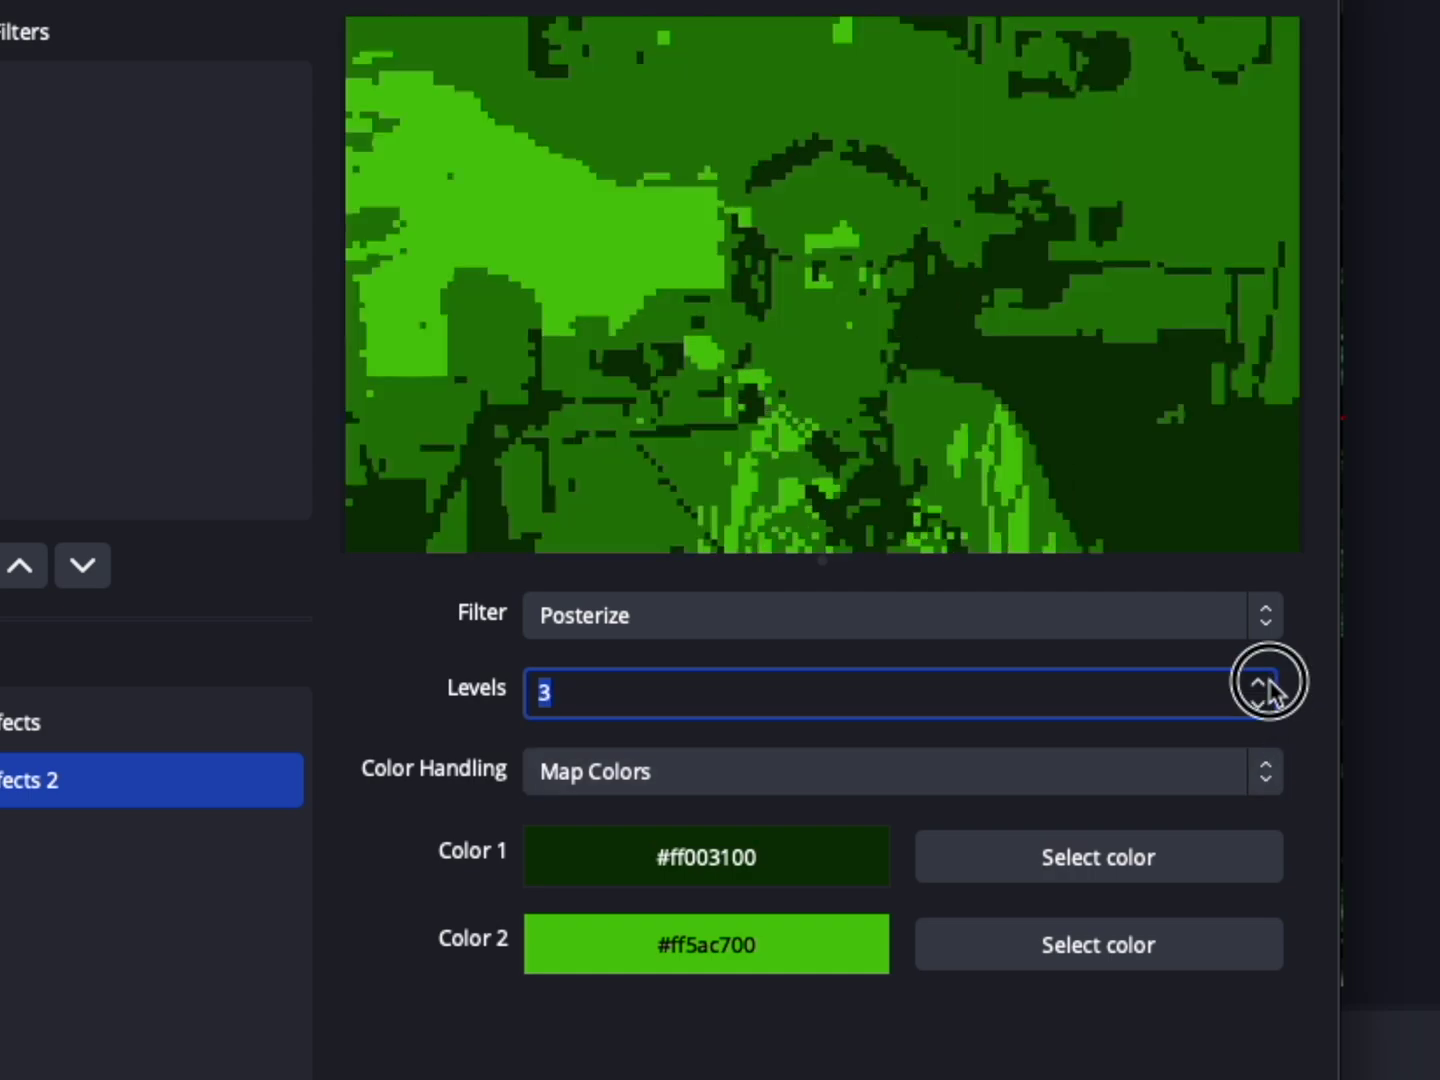
pyautogui.click(1262, 684)
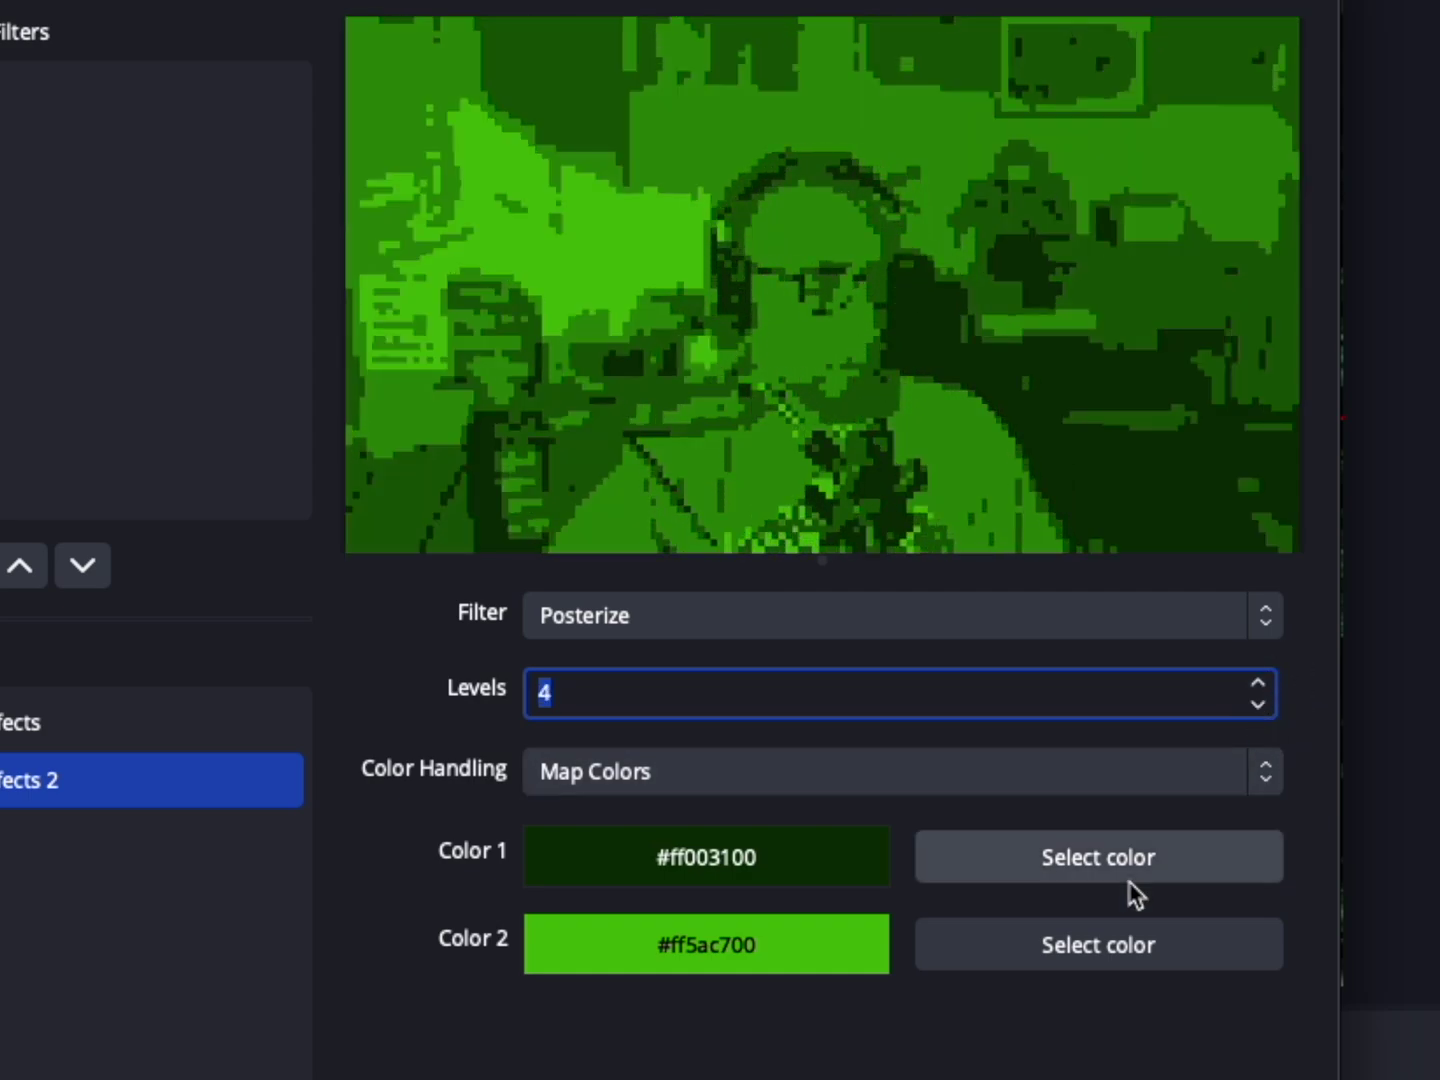
pyautogui.click(1257, 704)
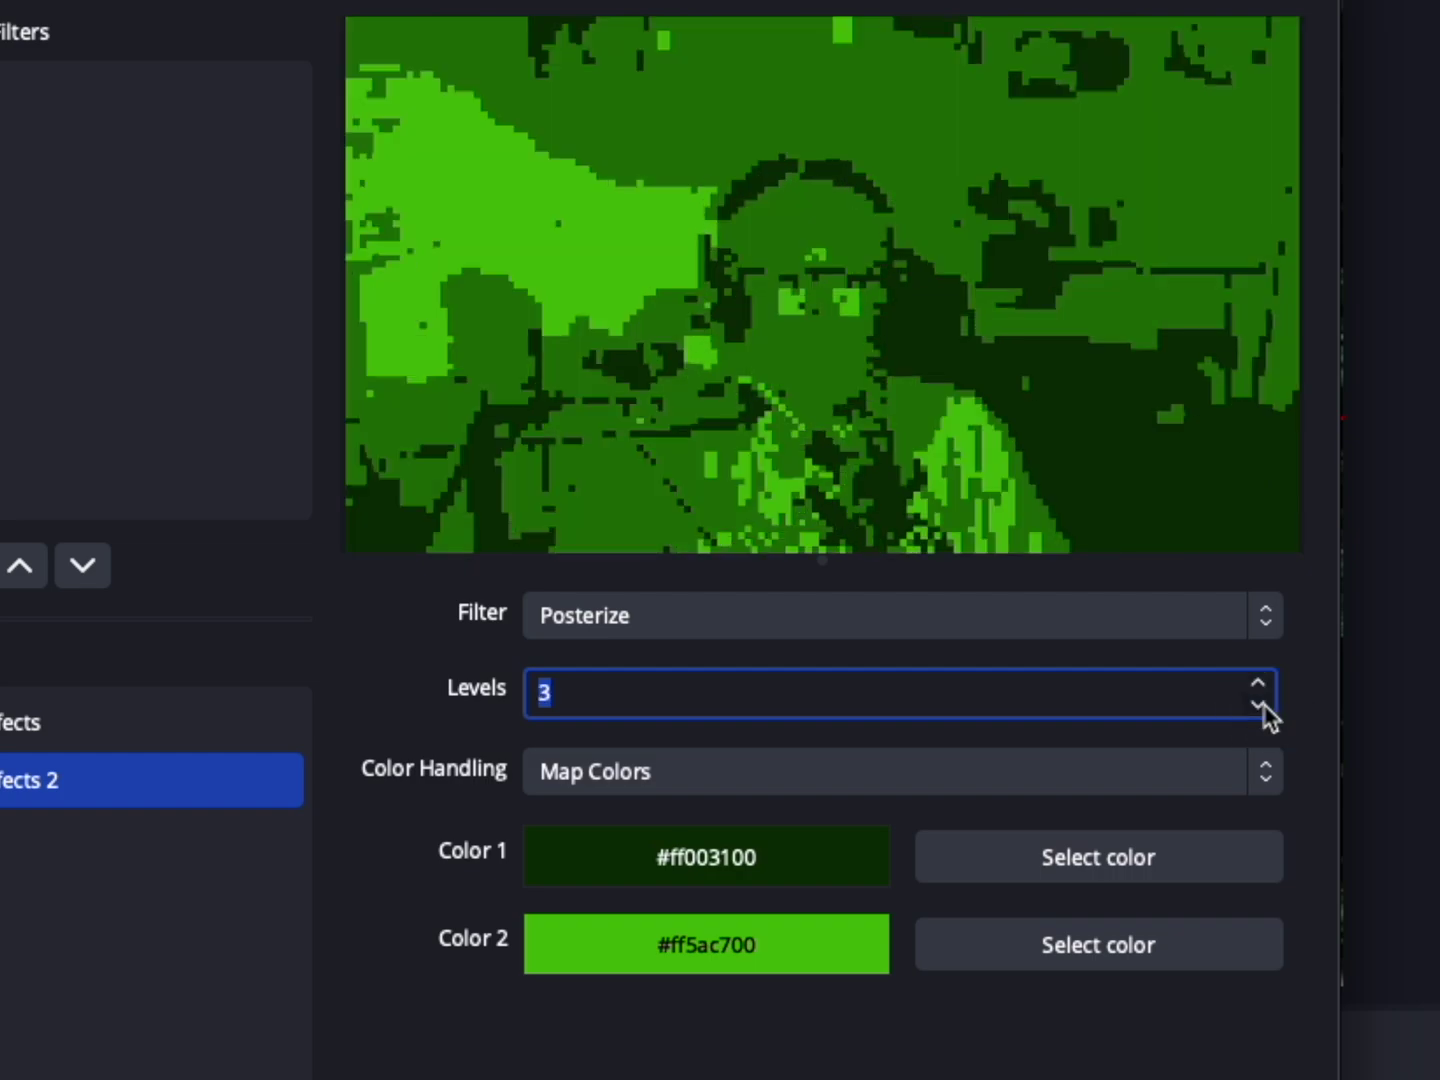
pyautogui.click(1258, 704)
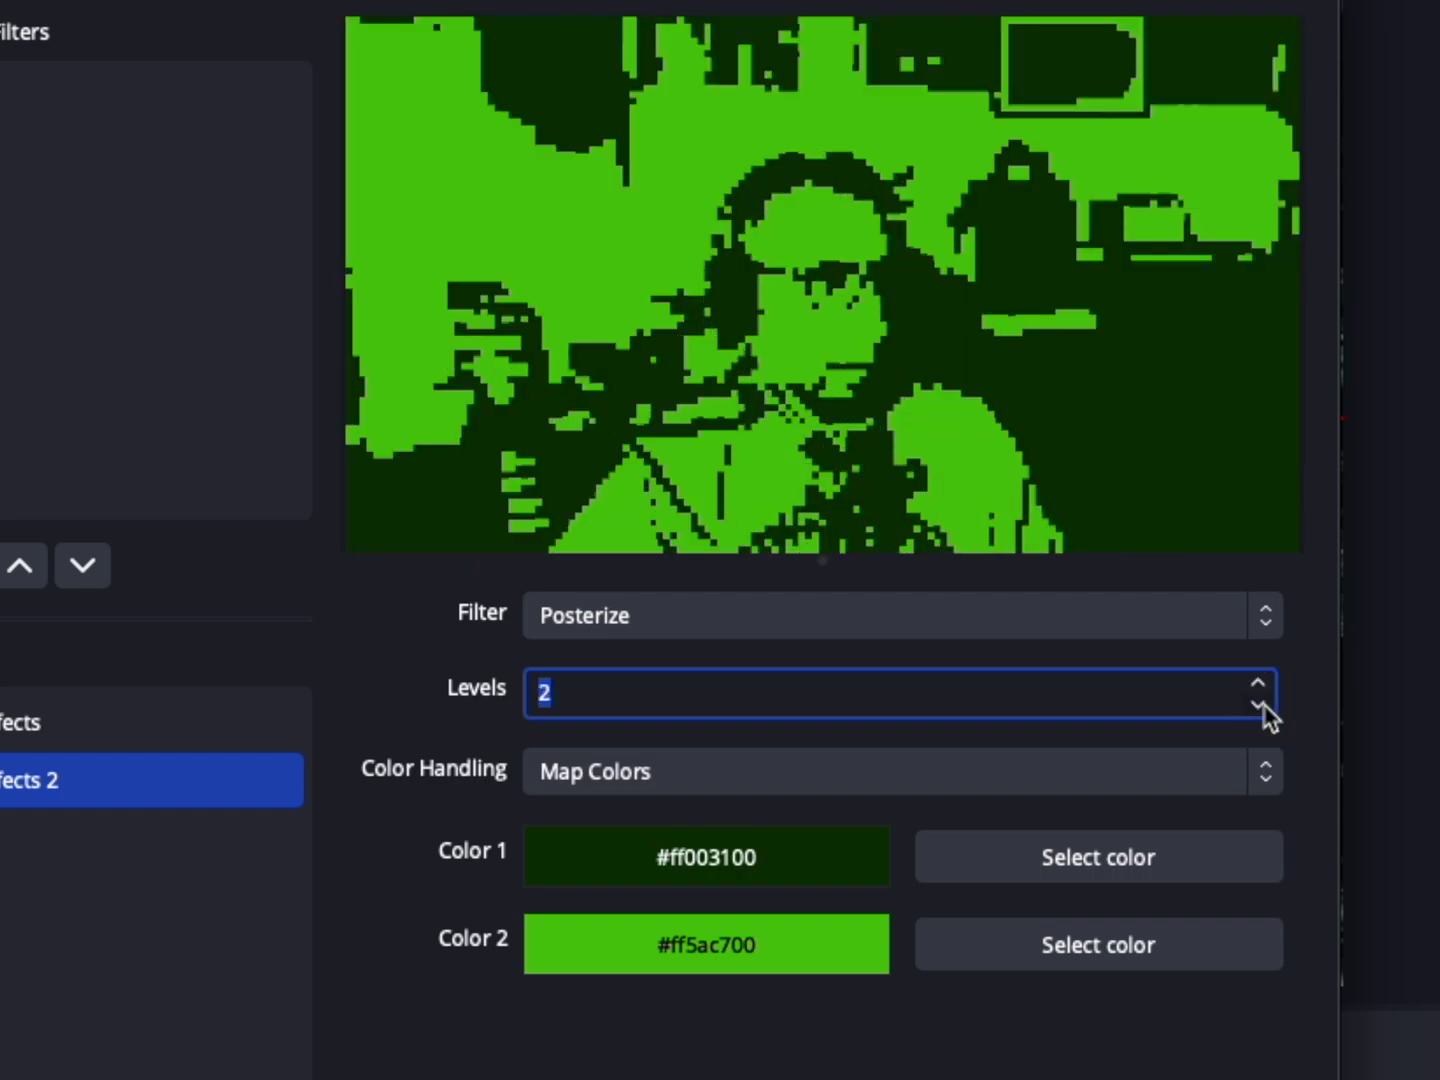
pyautogui.click(1256, 792)
# - Add a third Retro Effects filter named Retro Effects 3 with the Digital Glitch effect, close the filters and deselect the webcam
pyautogui.click(315, 834)
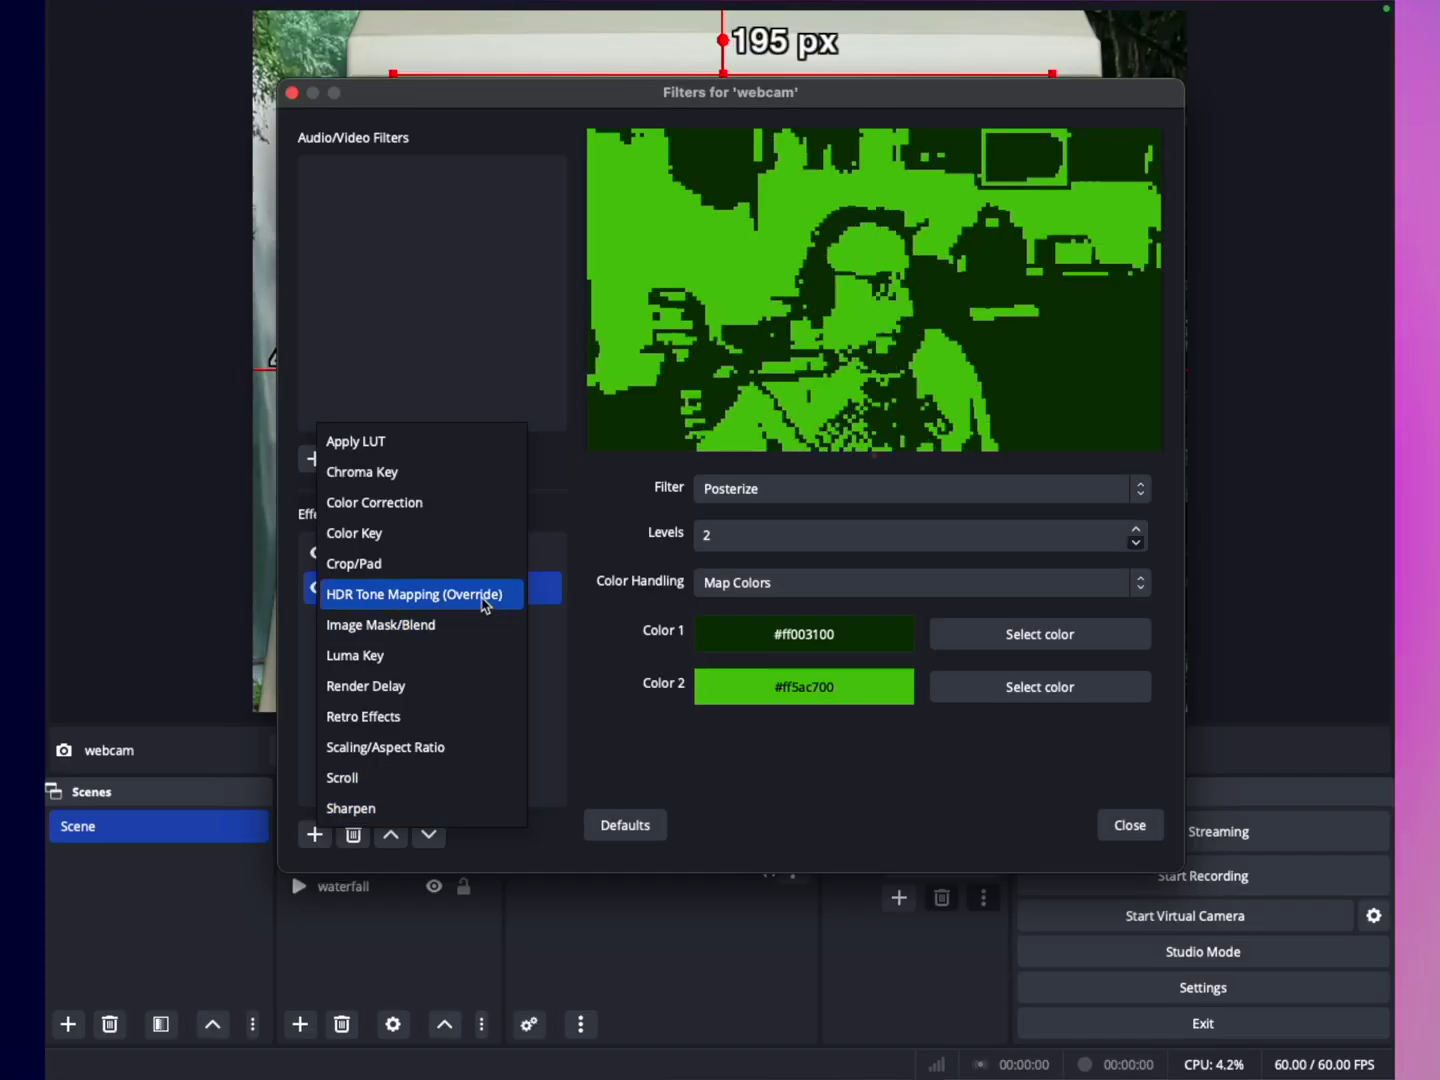
pyautogui.click(408, 716)
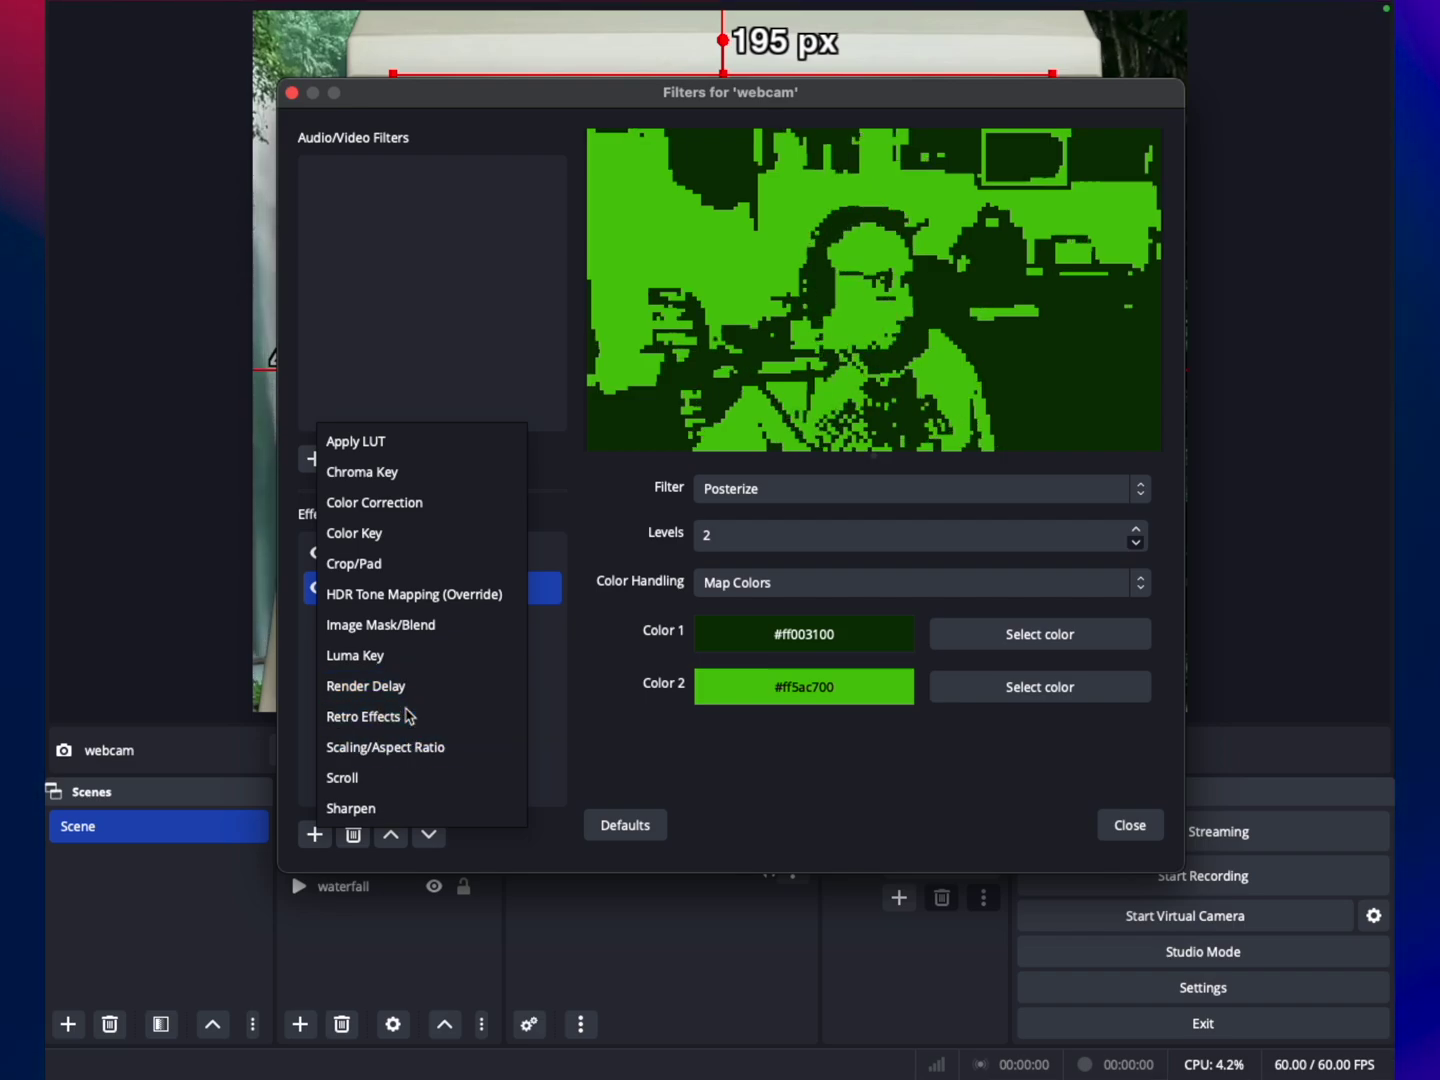
pyautogui.click(761, 507)
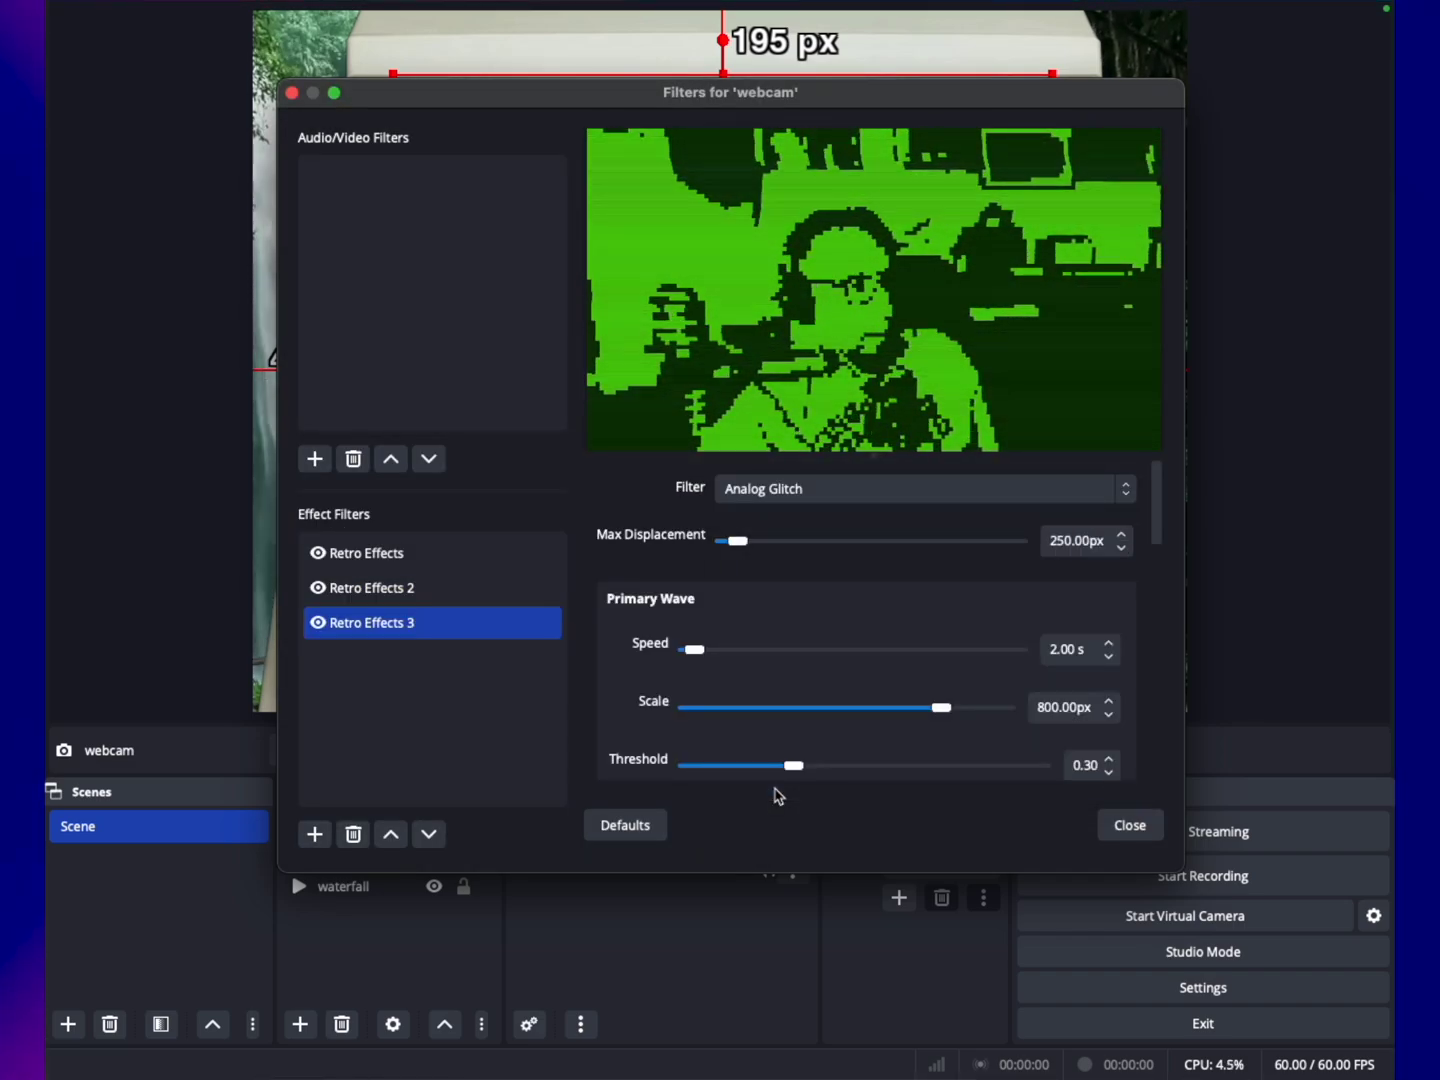
pyautogui.click(790, 490)
pyautogui.click(796, 456)
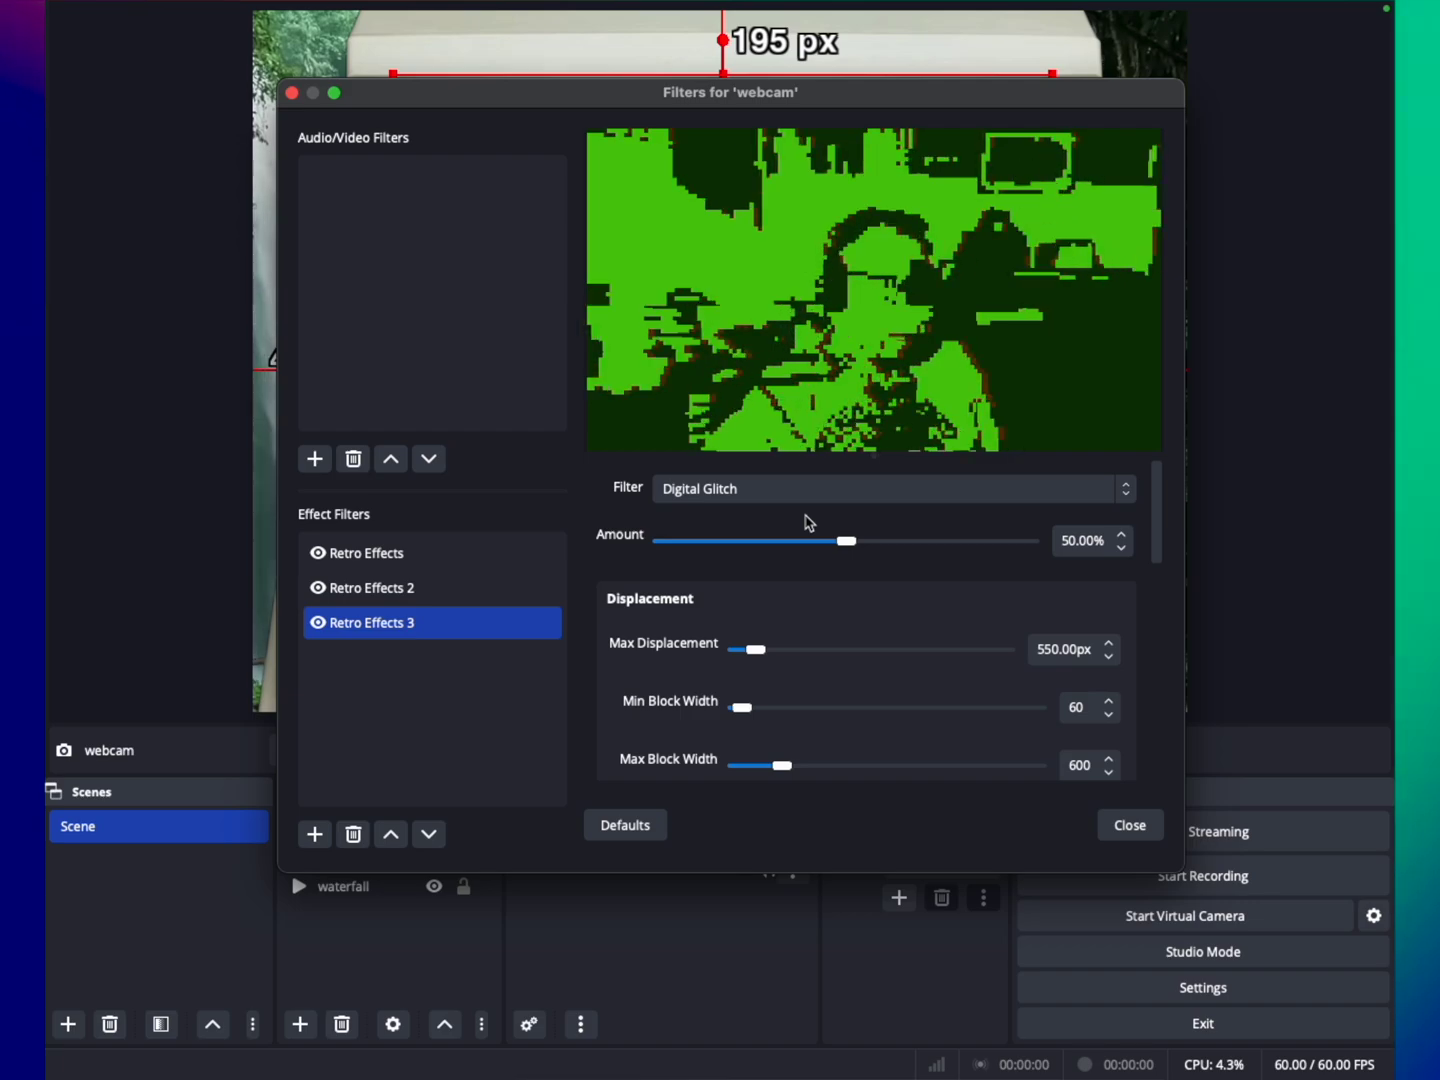
pyautogui.click(1112, 826)
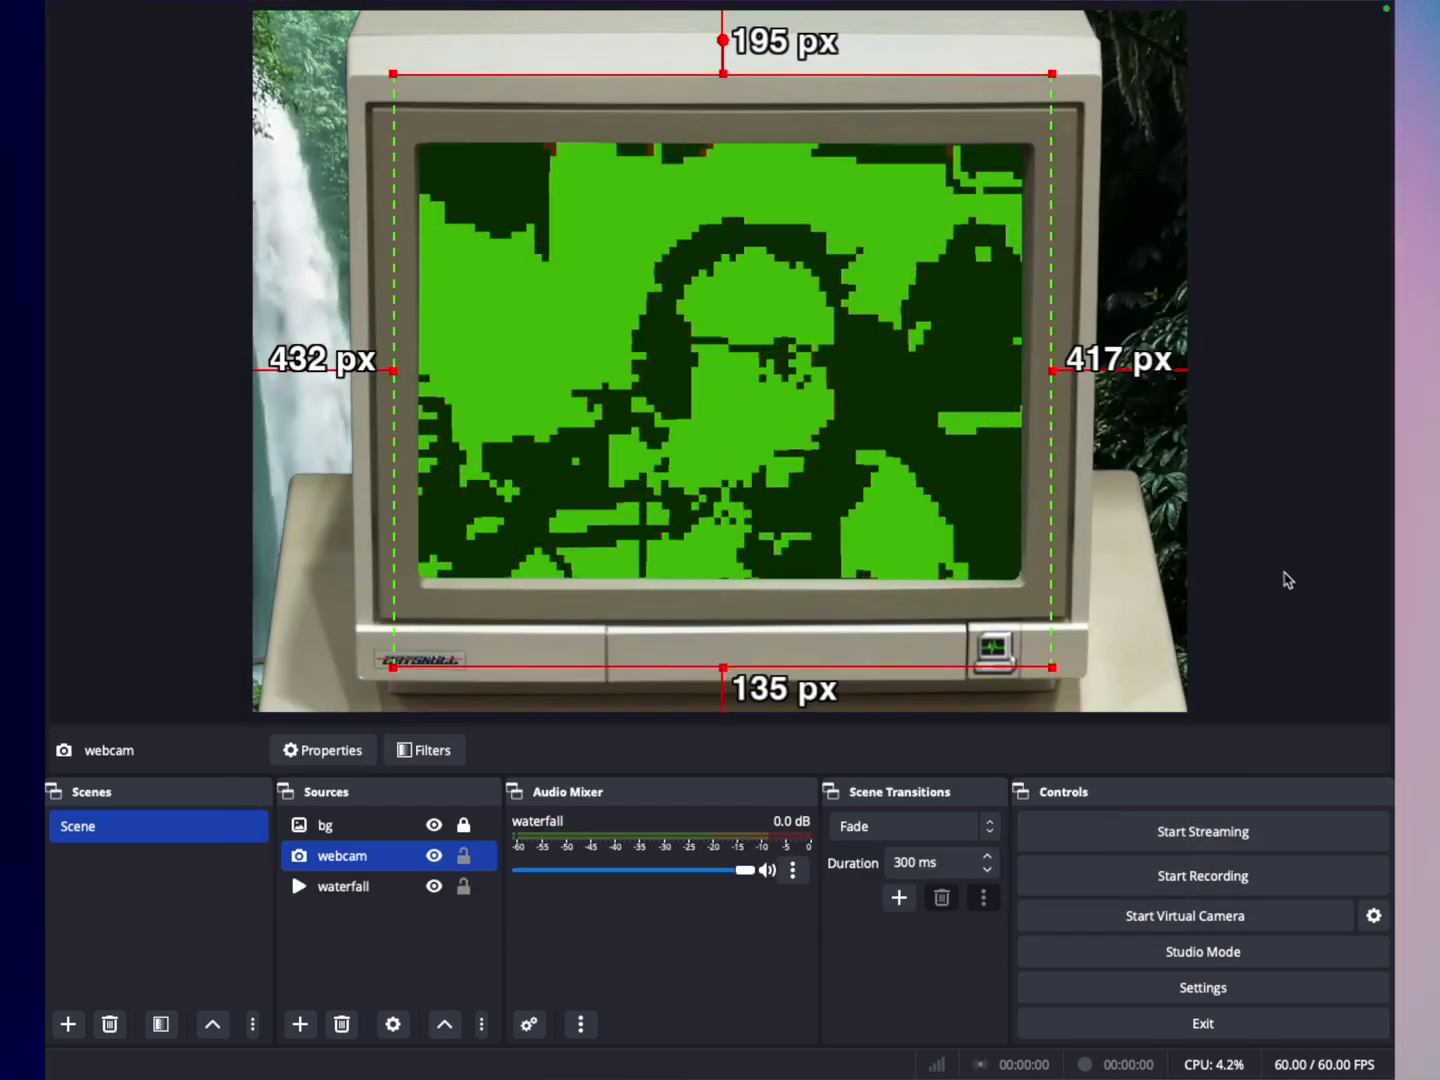
pyautogui.click(1386, 589)
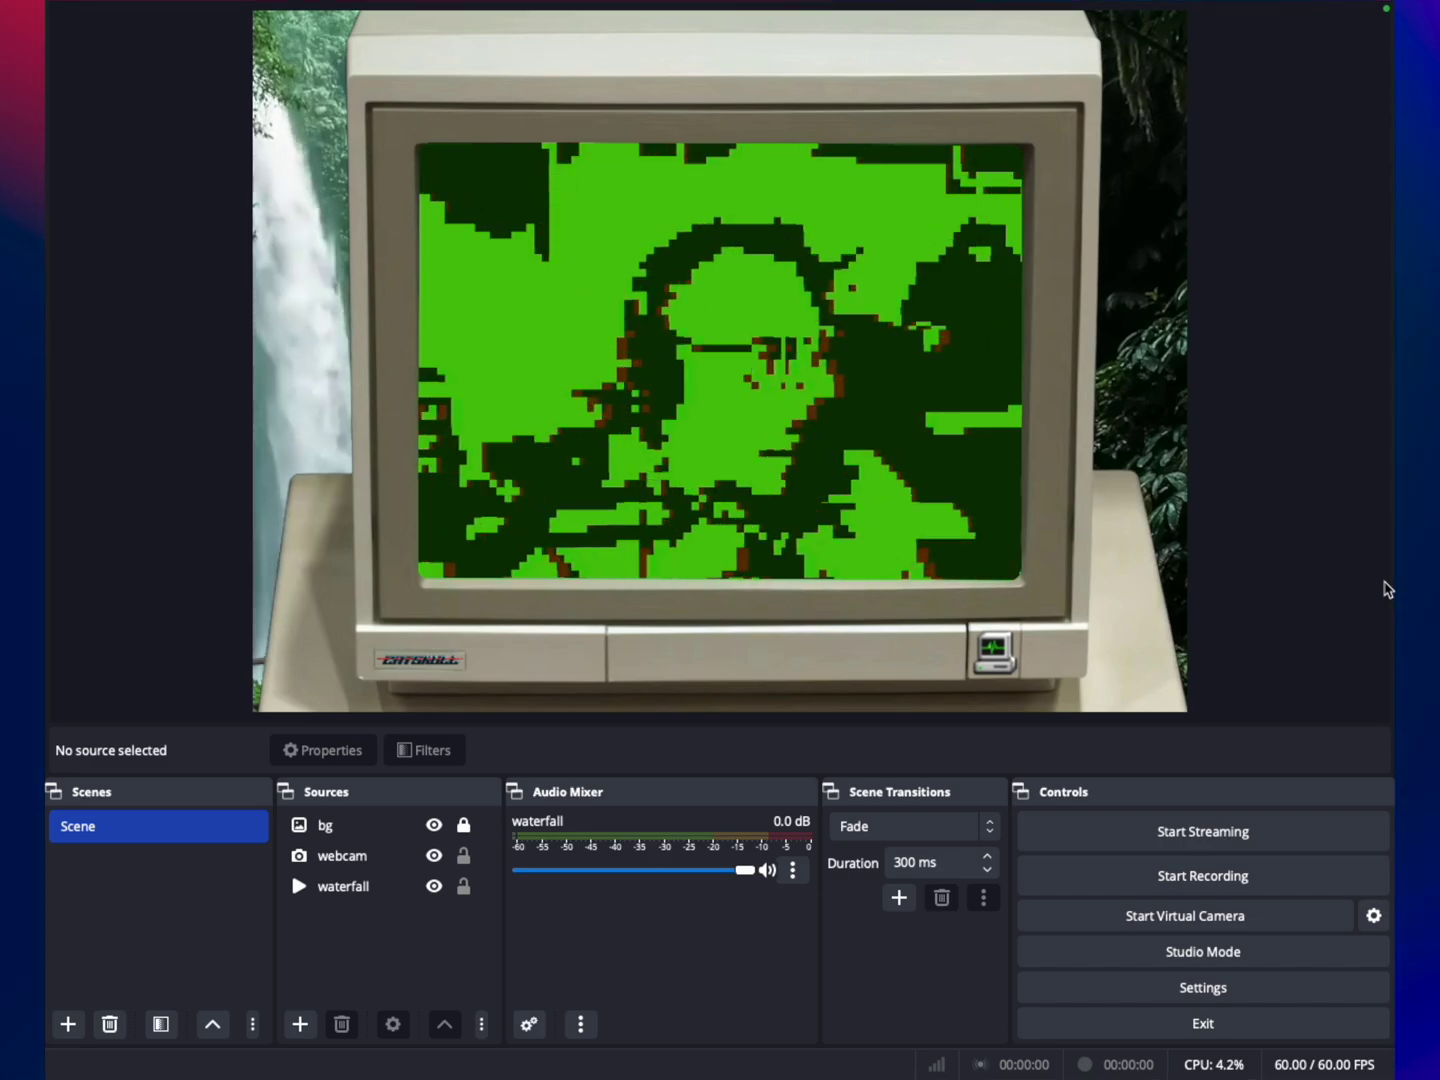
# - Add a fourth Retro Effects filter named Retro Effects 4 to the webcam with the CRT effect
pyautogui.click(346, 856)
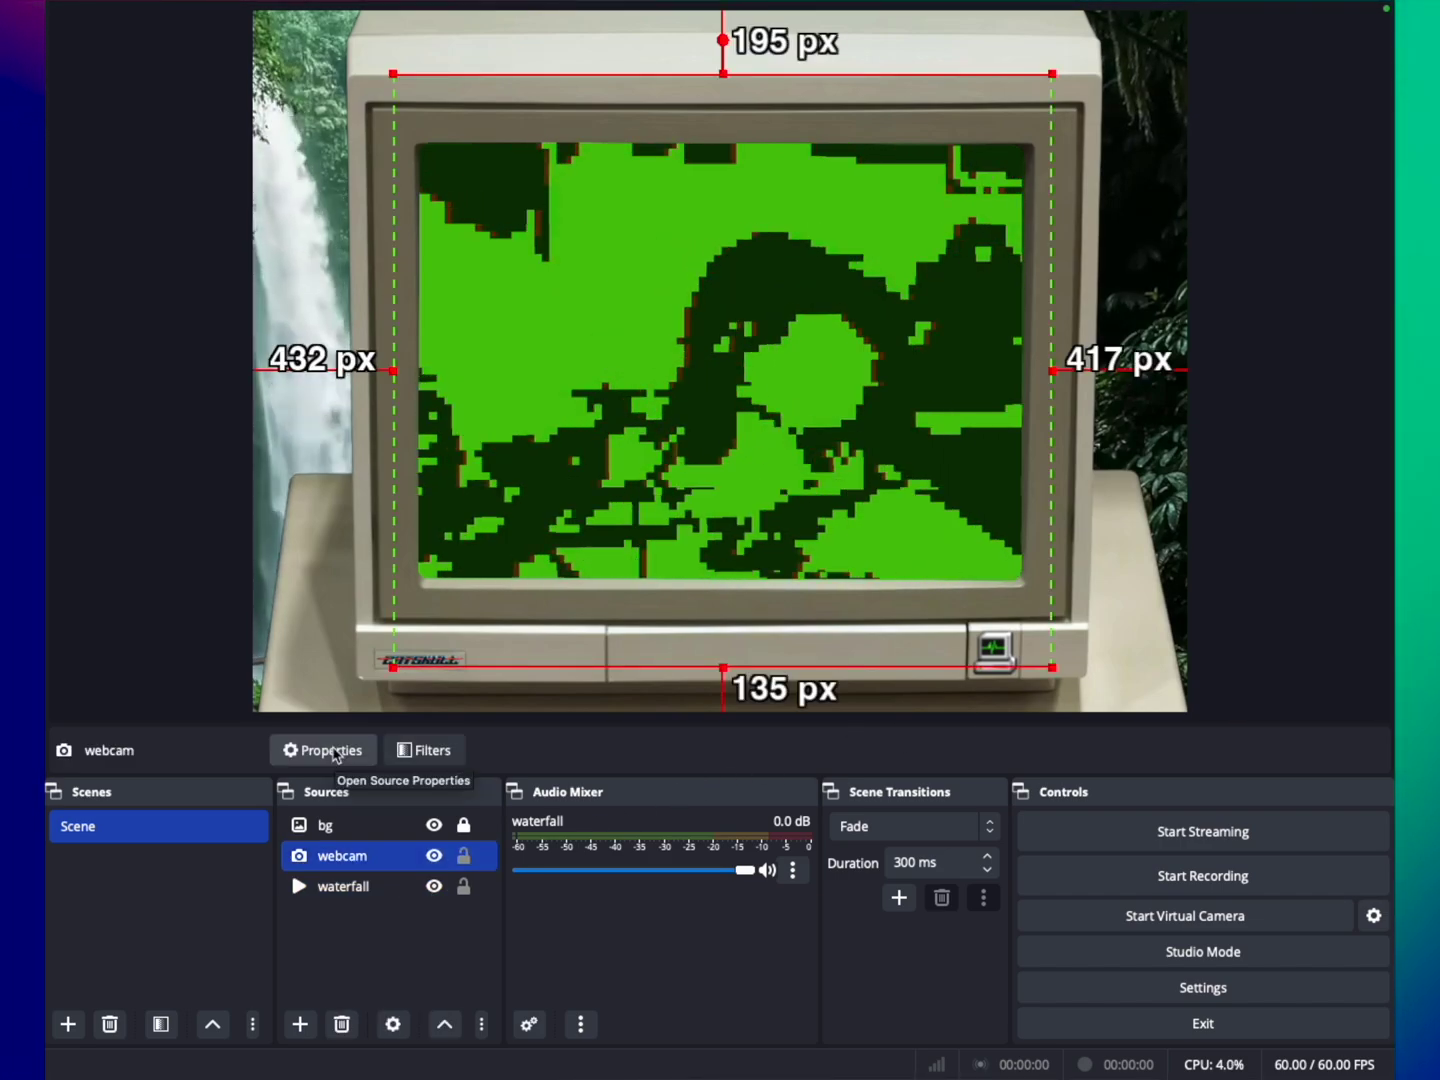
pyautogui.click(407, 750)
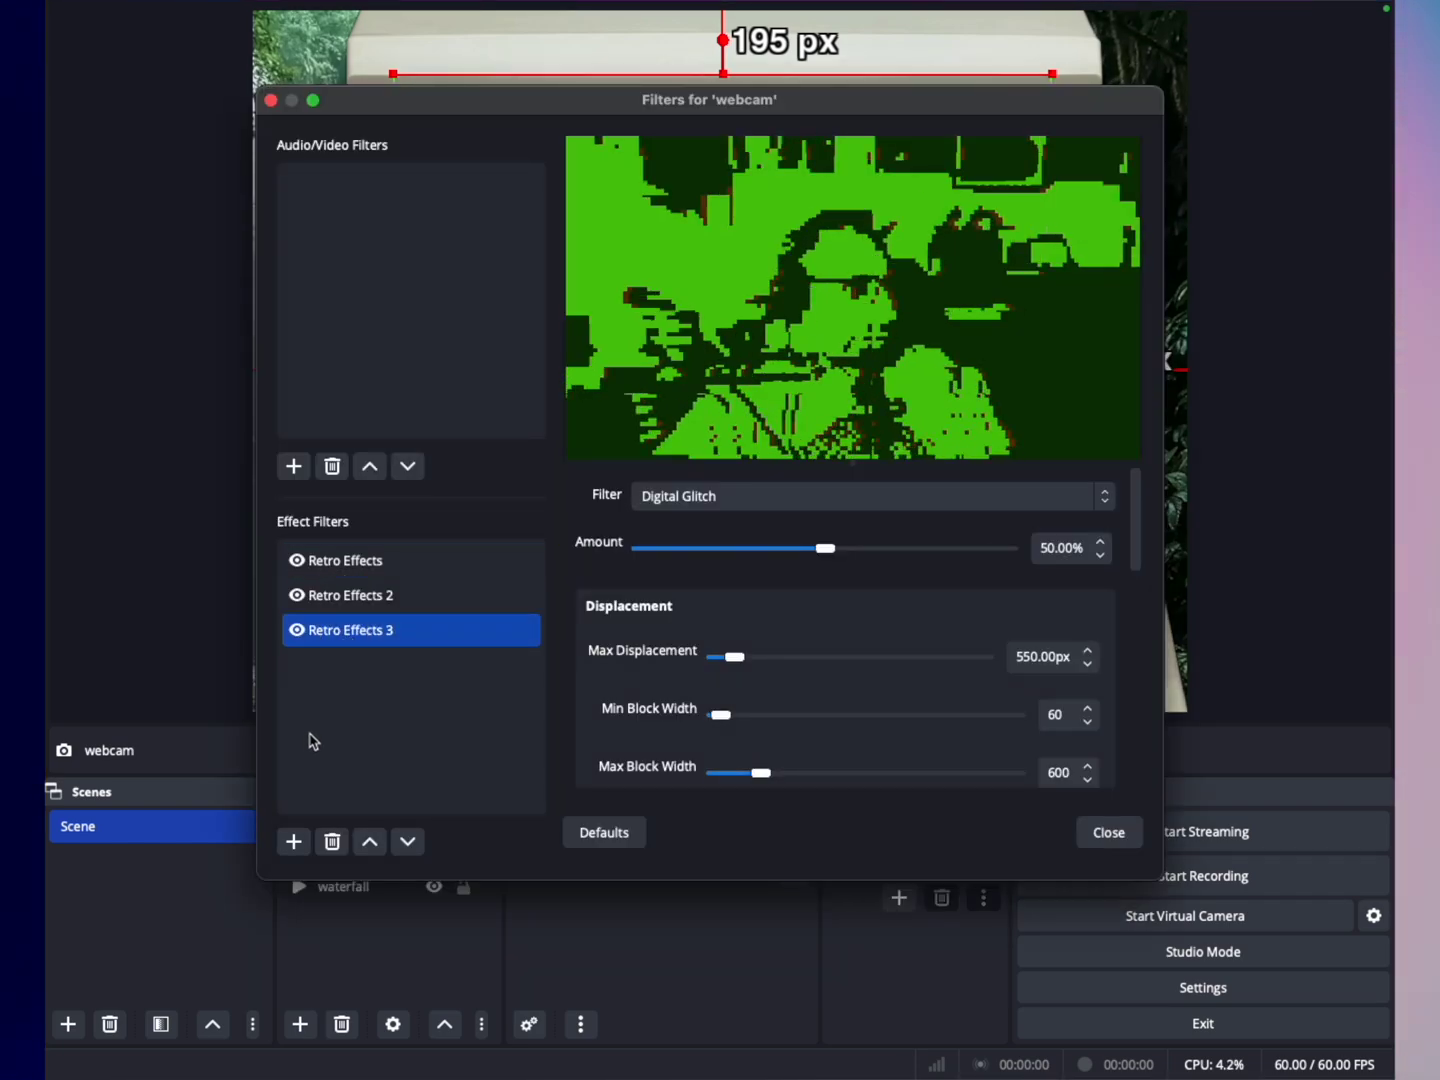
pyautogui.click(293, 842)
pyautogui.click(720, 579)
pyautogui.click(748, 512)
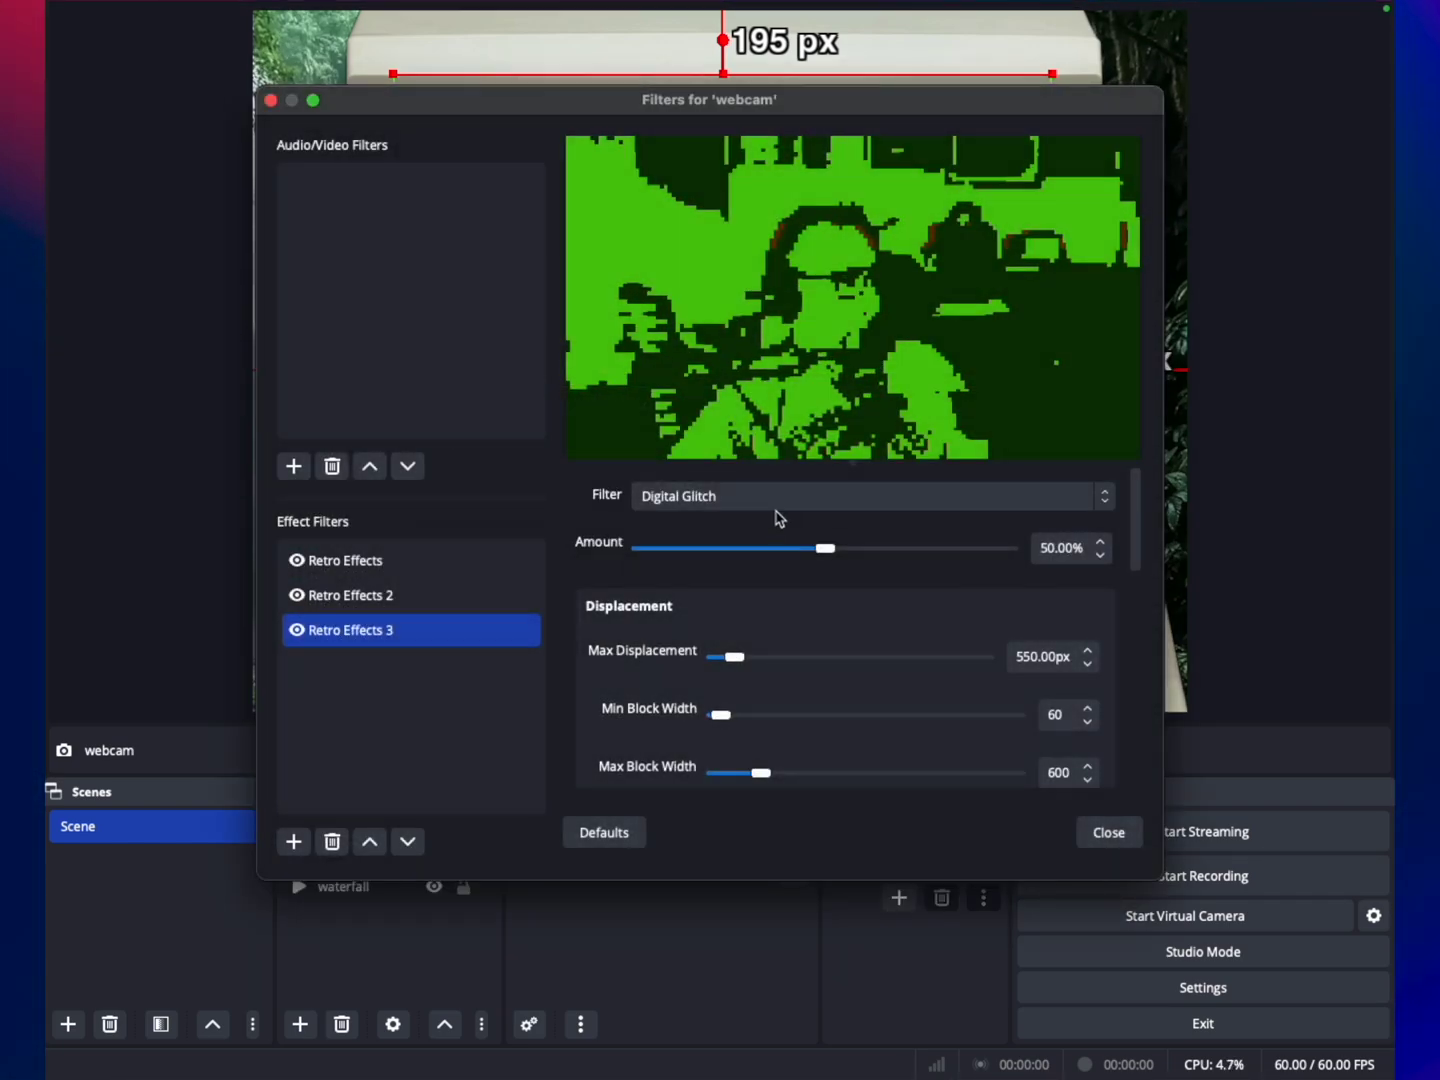
pyautogui.click(818, 510)
pyautogui.click(776, 585)
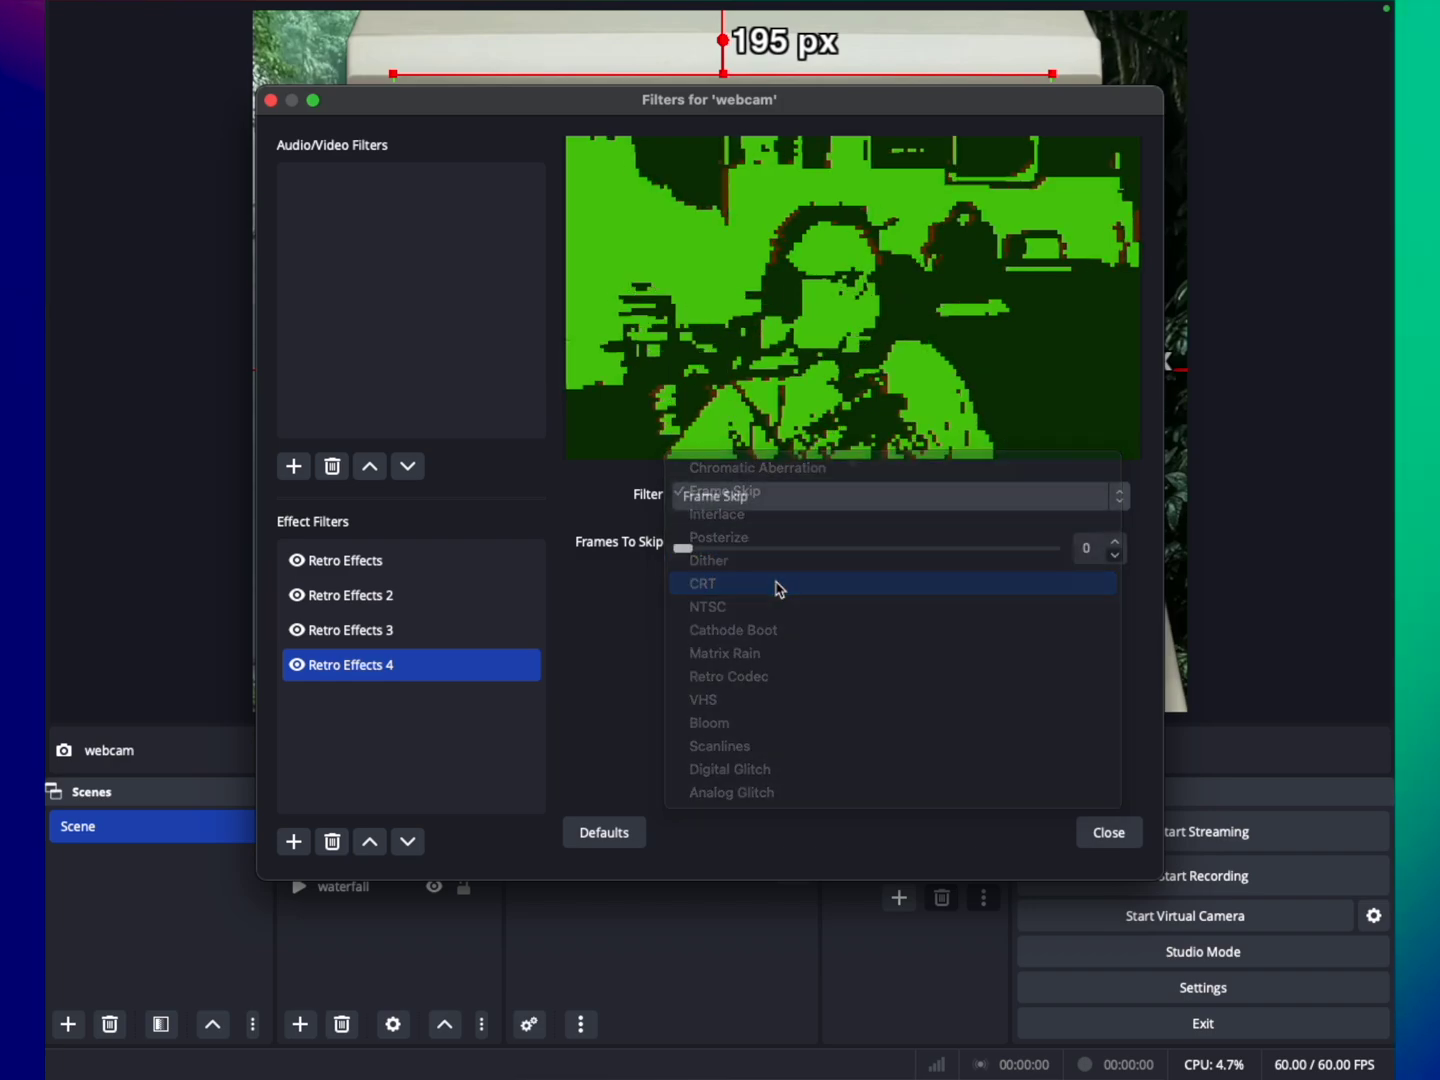
pyautogui.moveTo(805, 106); pyautogui.dragTo(1439, 252)
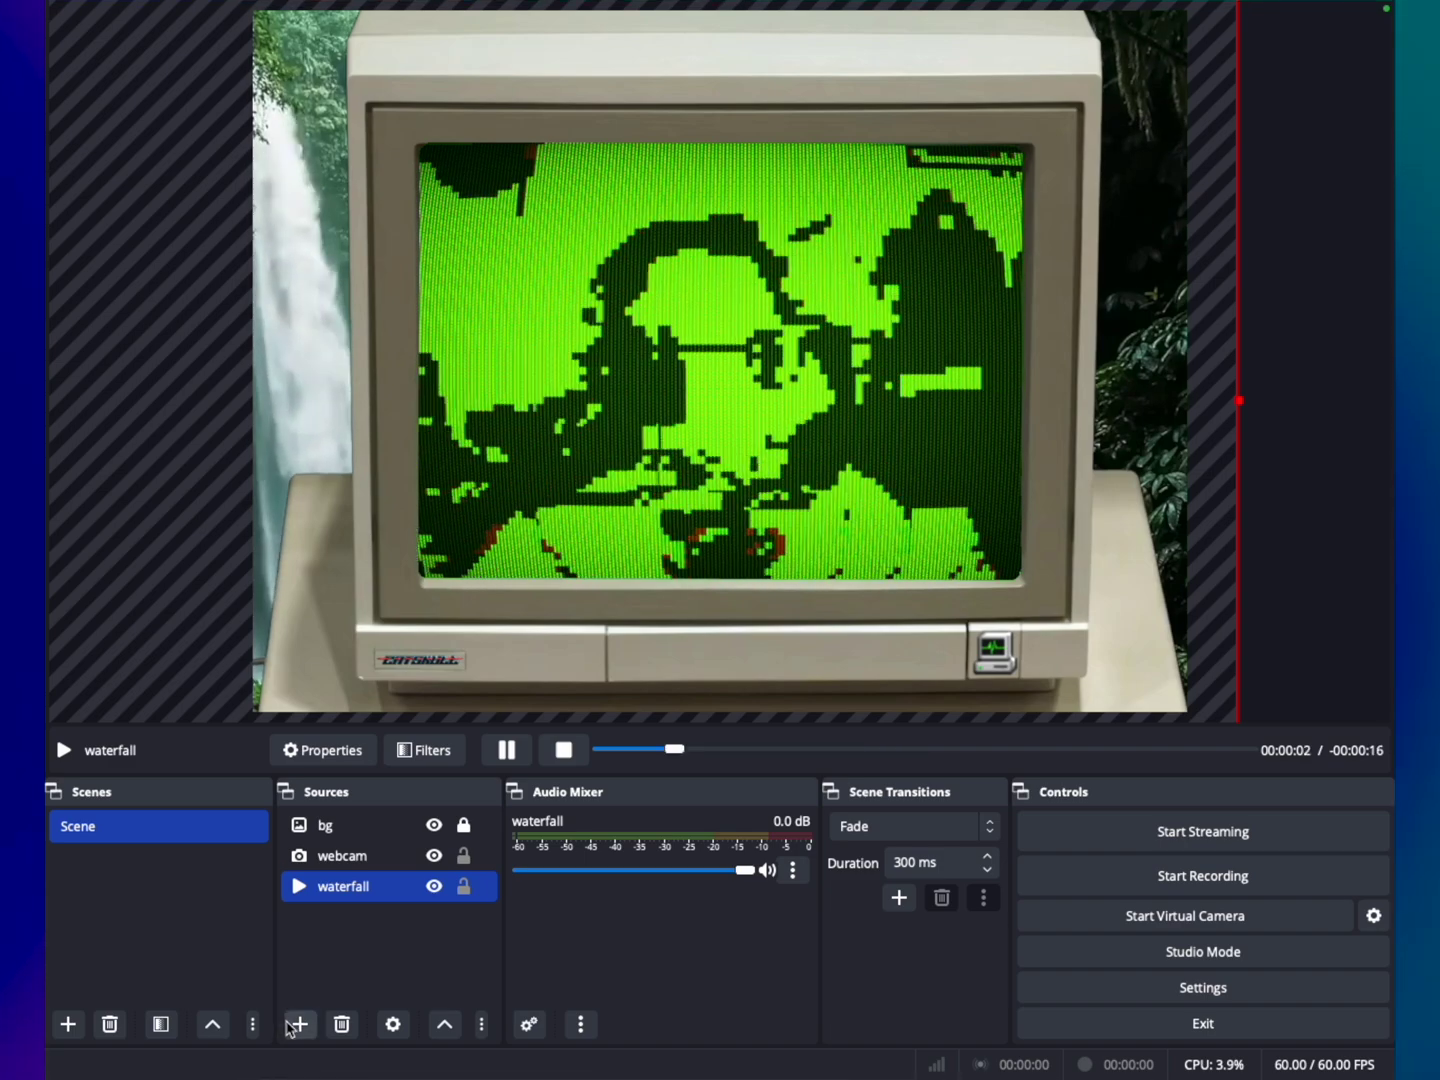
# - Add a media source named music that loops the Sable Covenant - 05 Nothing New.mp3 file with hardware decoding on
pyautogui.click(301, 1024)
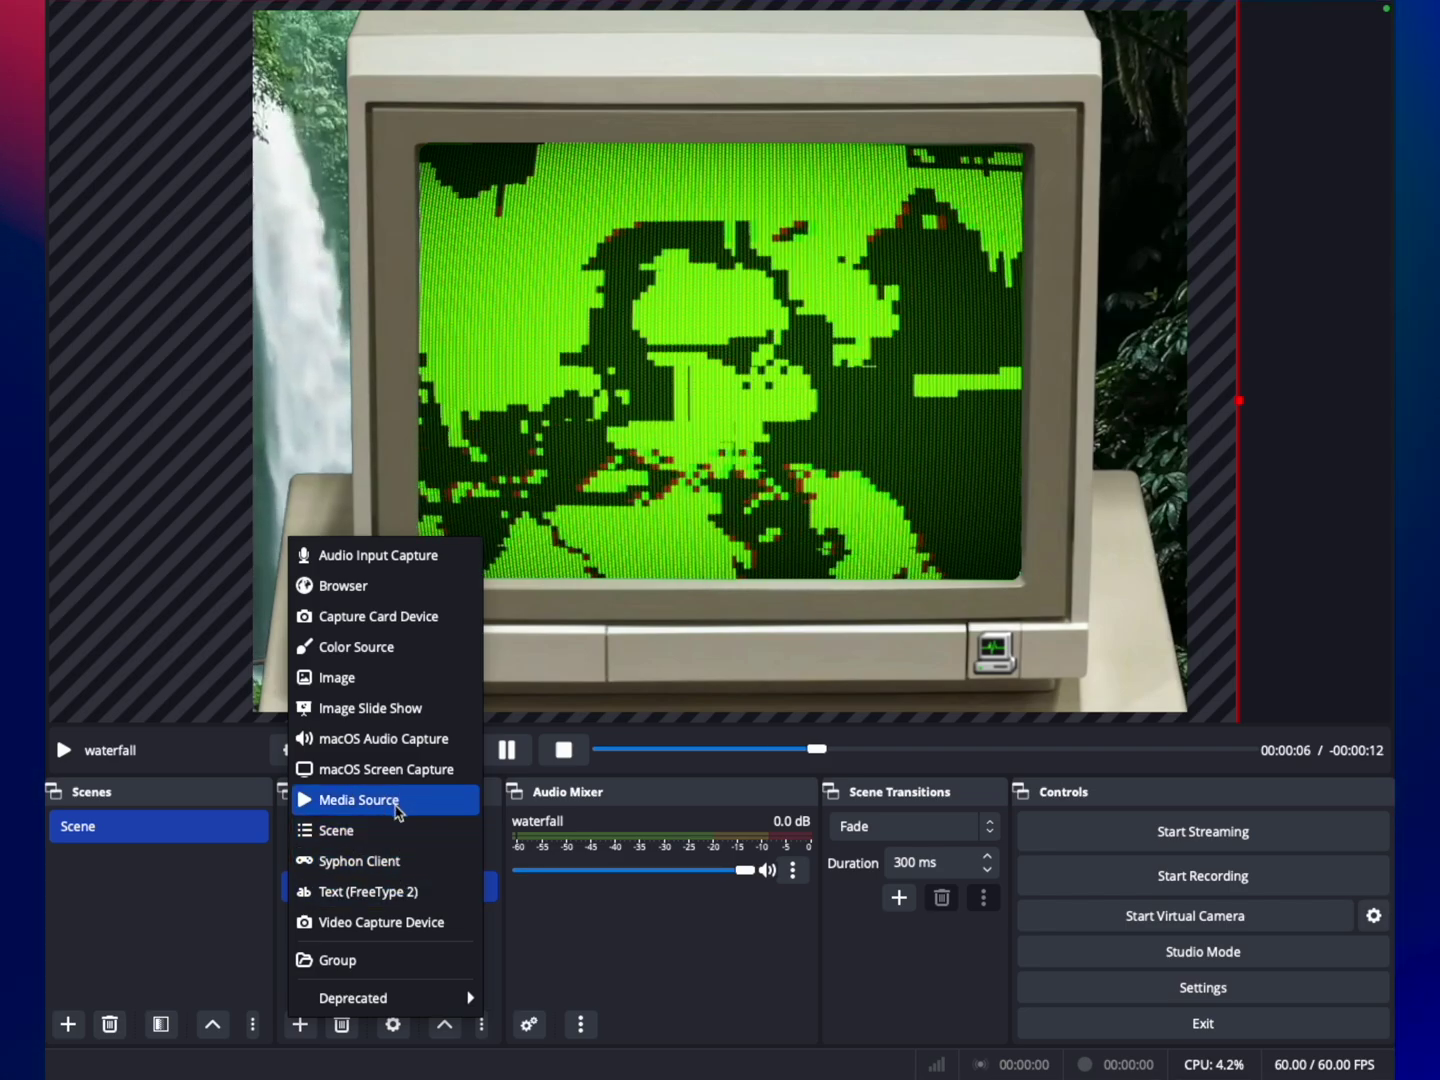
pyautogui.click(390, 806)
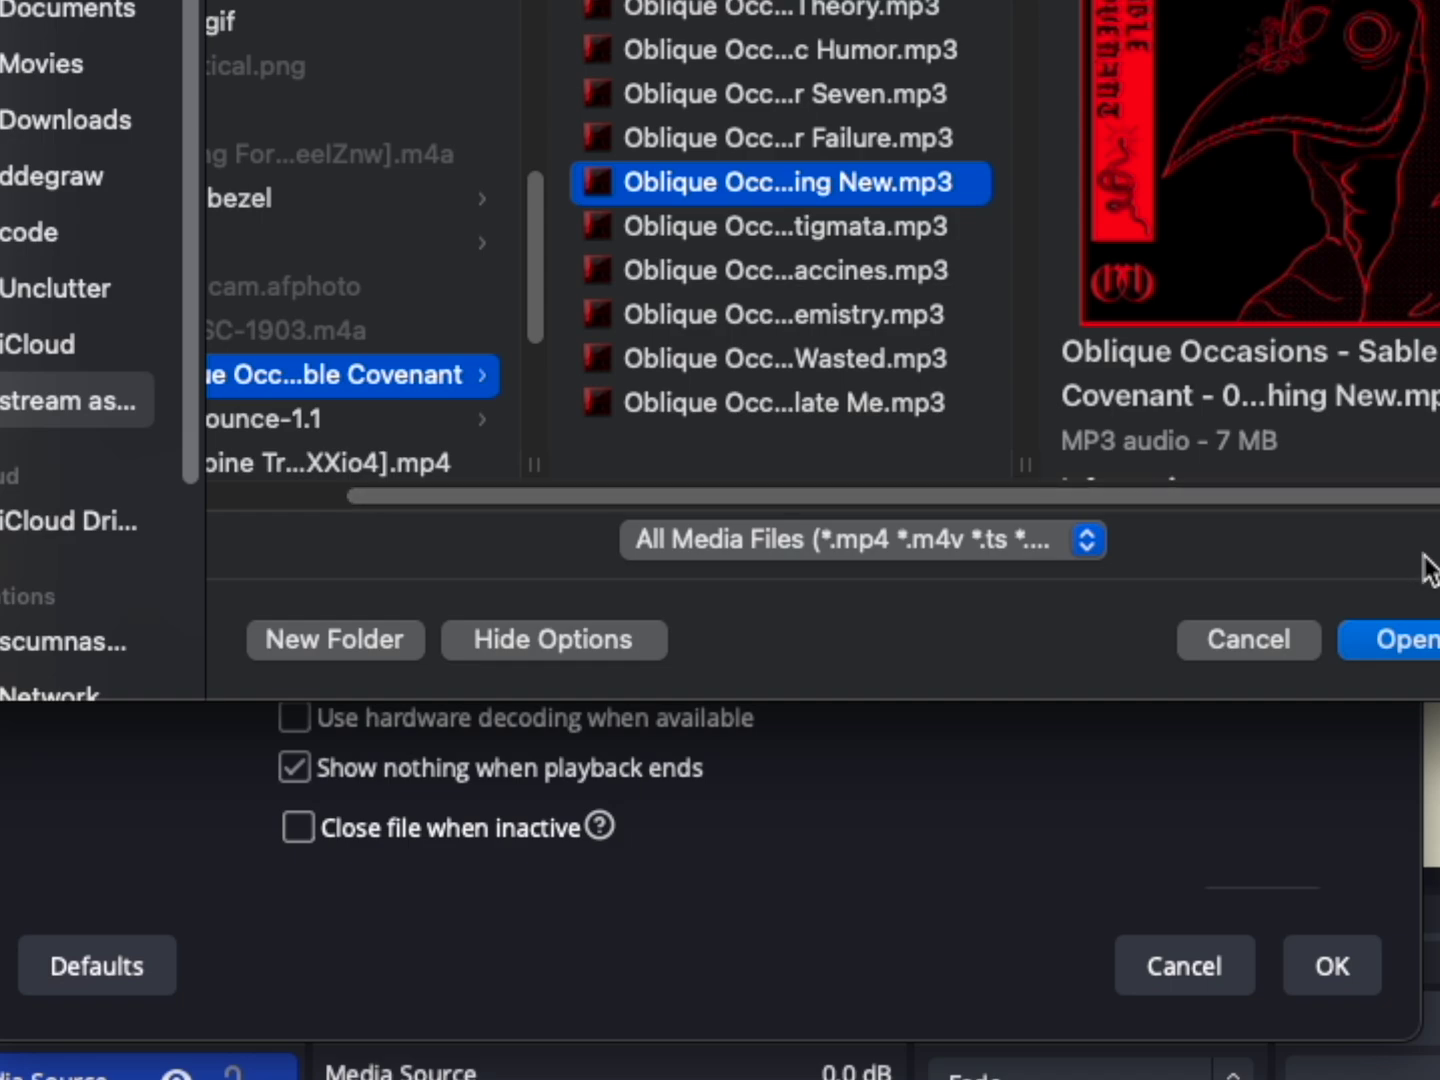
pyautogui.click(1436, 644)
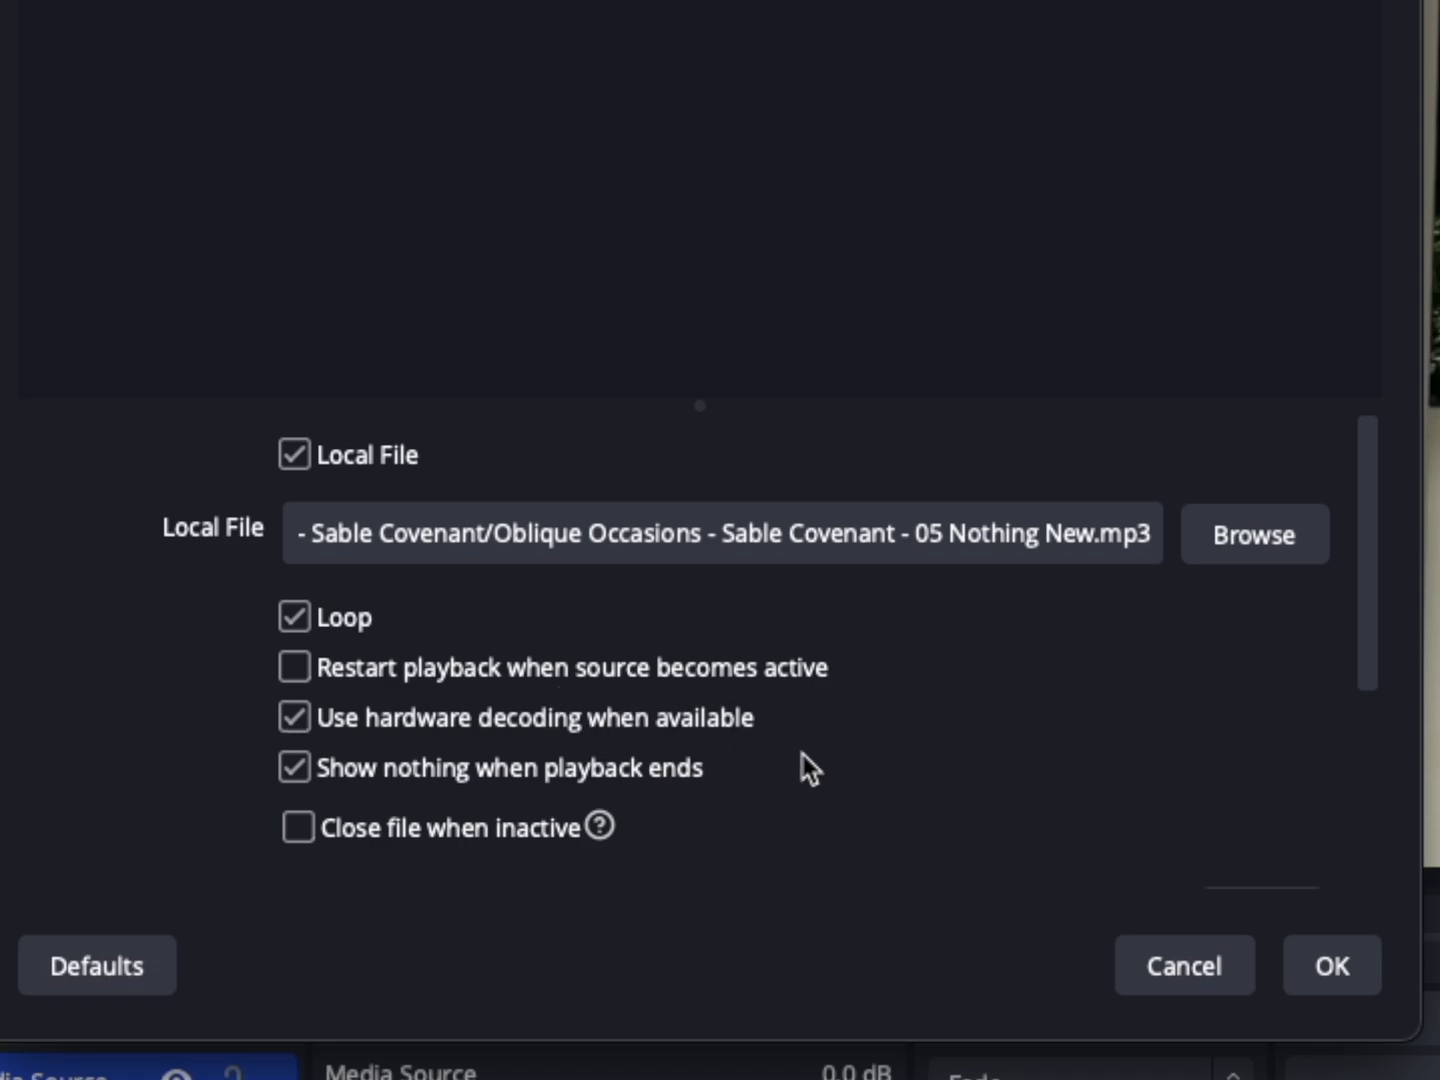
pyautogui.click(1336, 967)
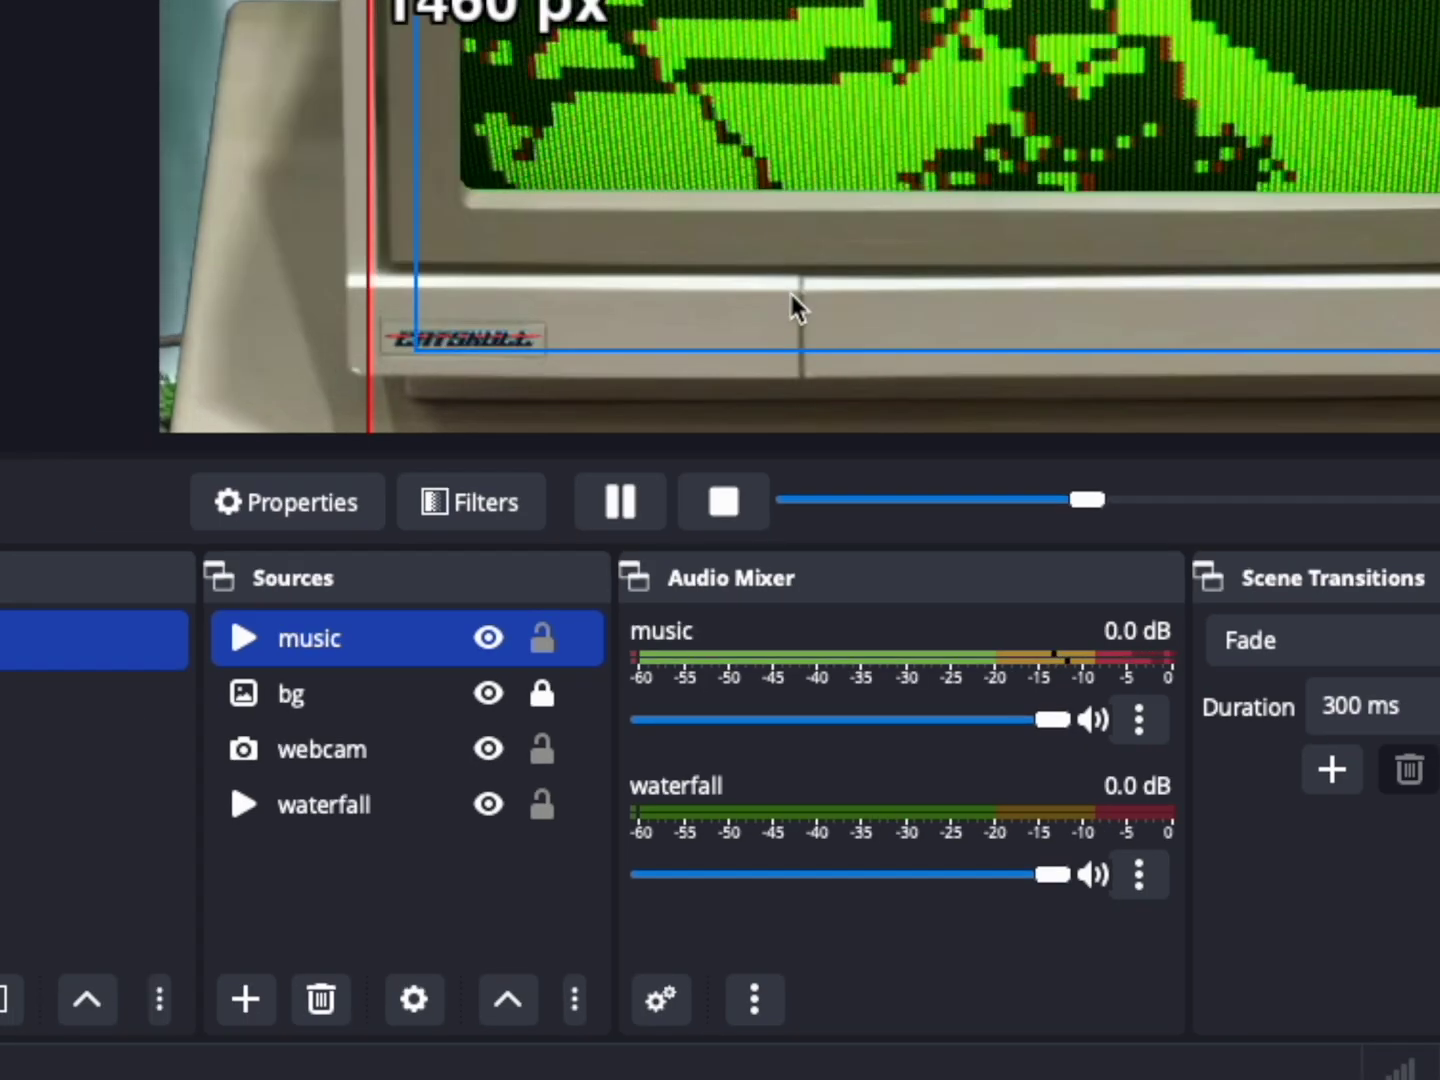
# - Set the music source's audio monitoring to Monitor and Output in the advanced audio properties
pyautogui.click(800, 633)
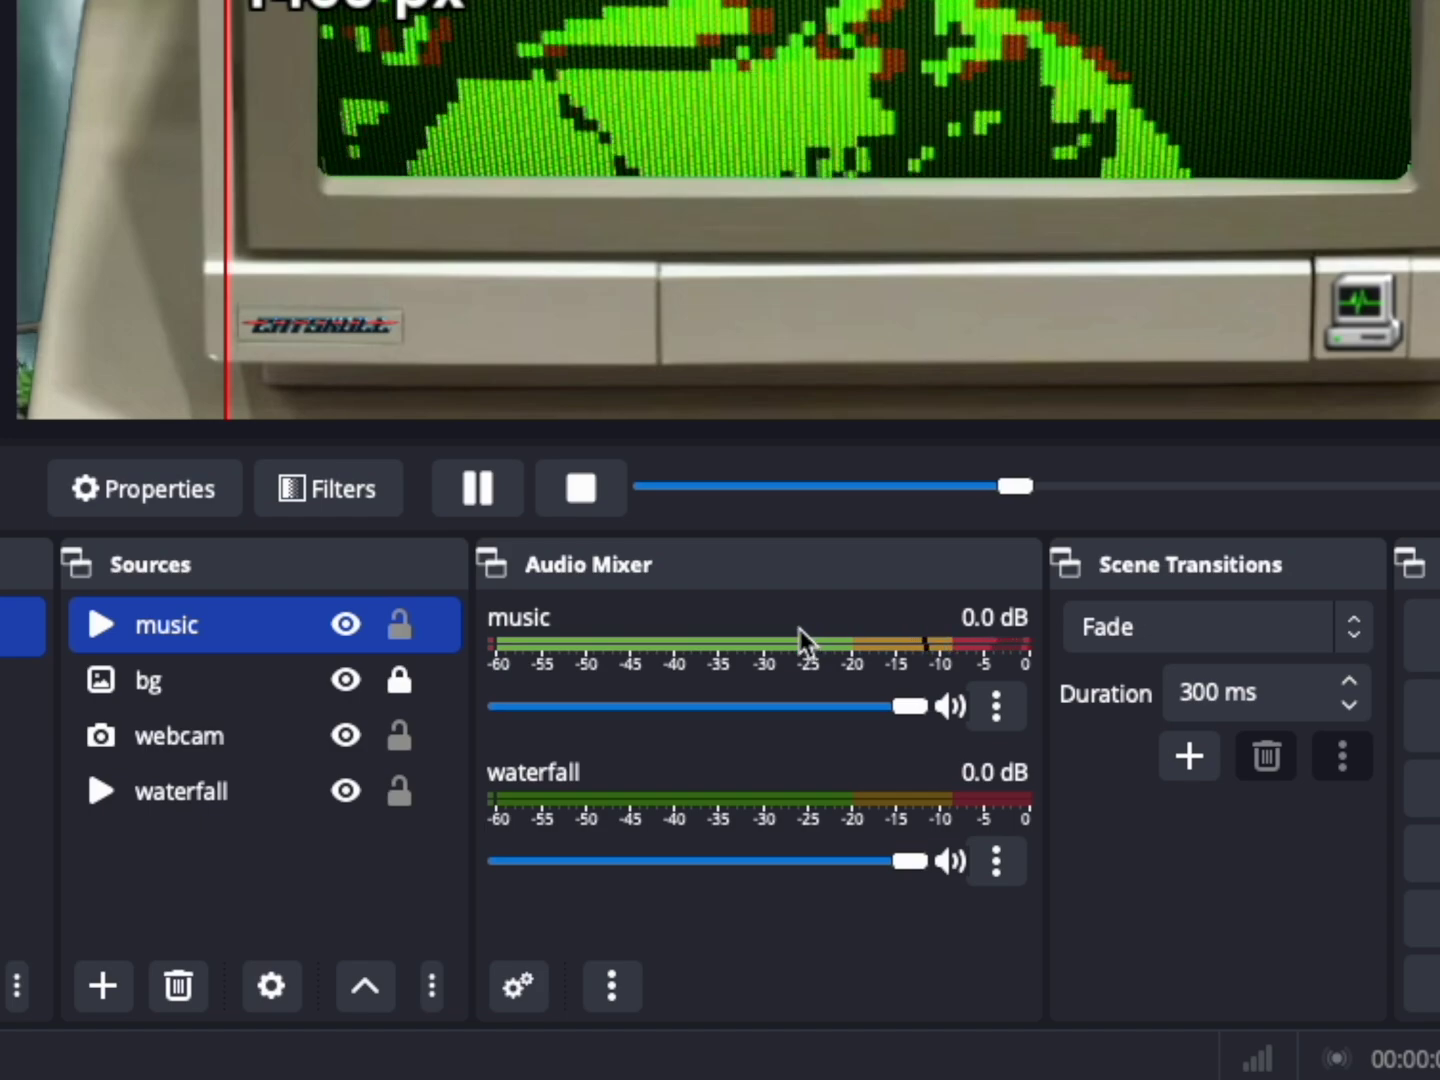
pyautogui.click(533, 998)
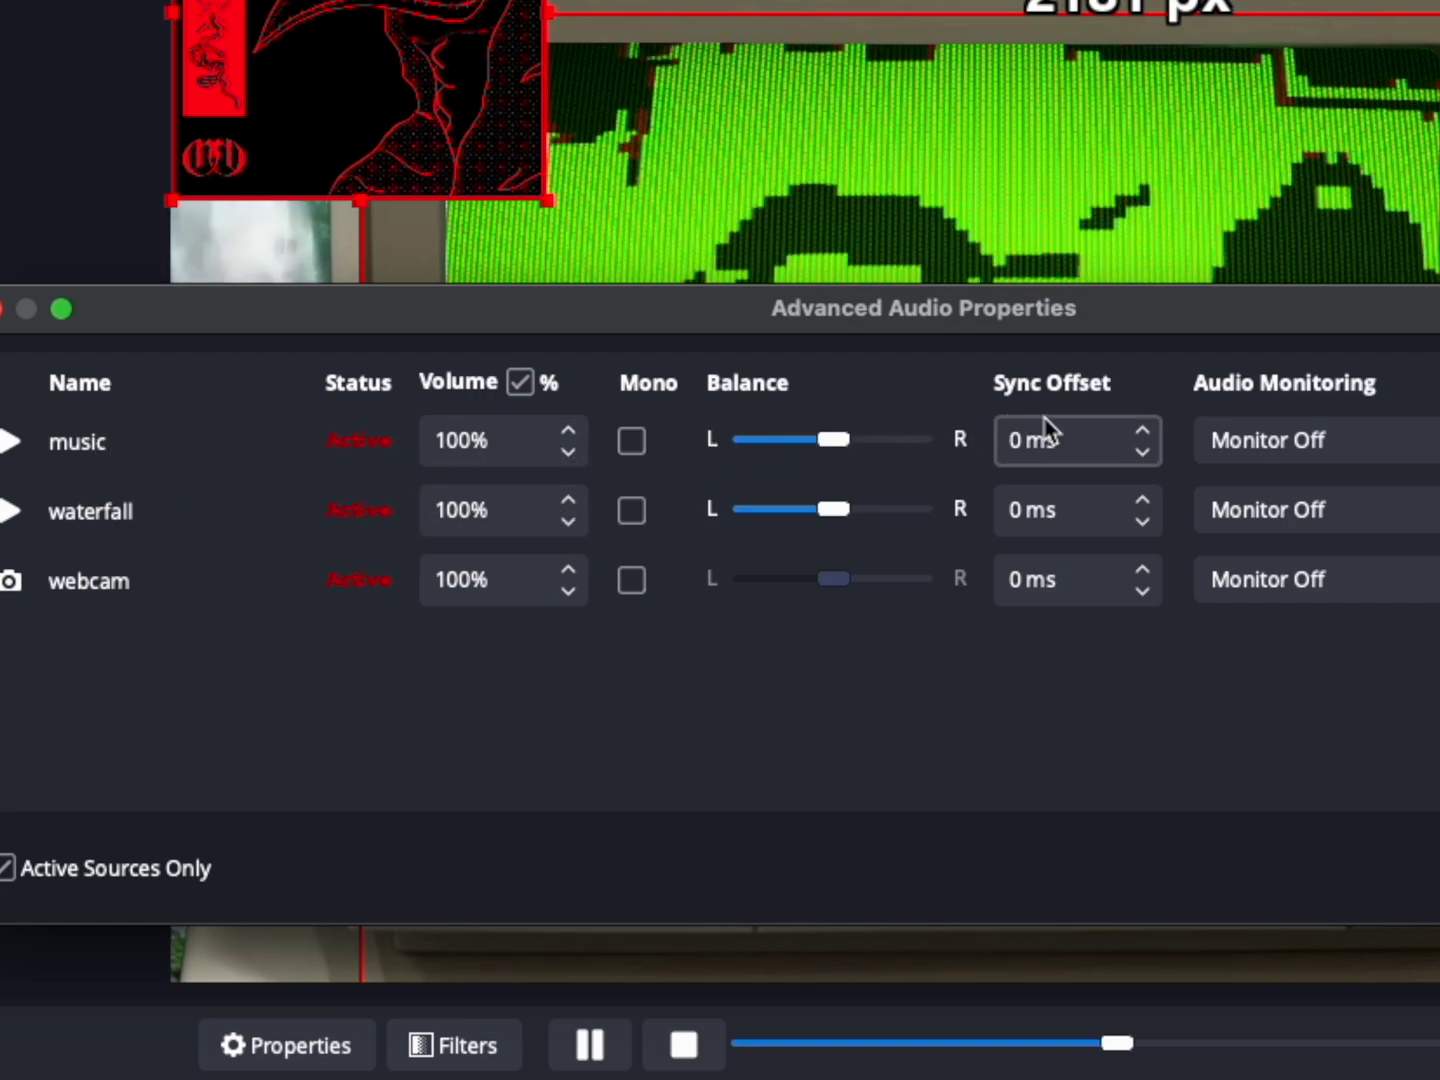
pyautogui.click(1366, 440)
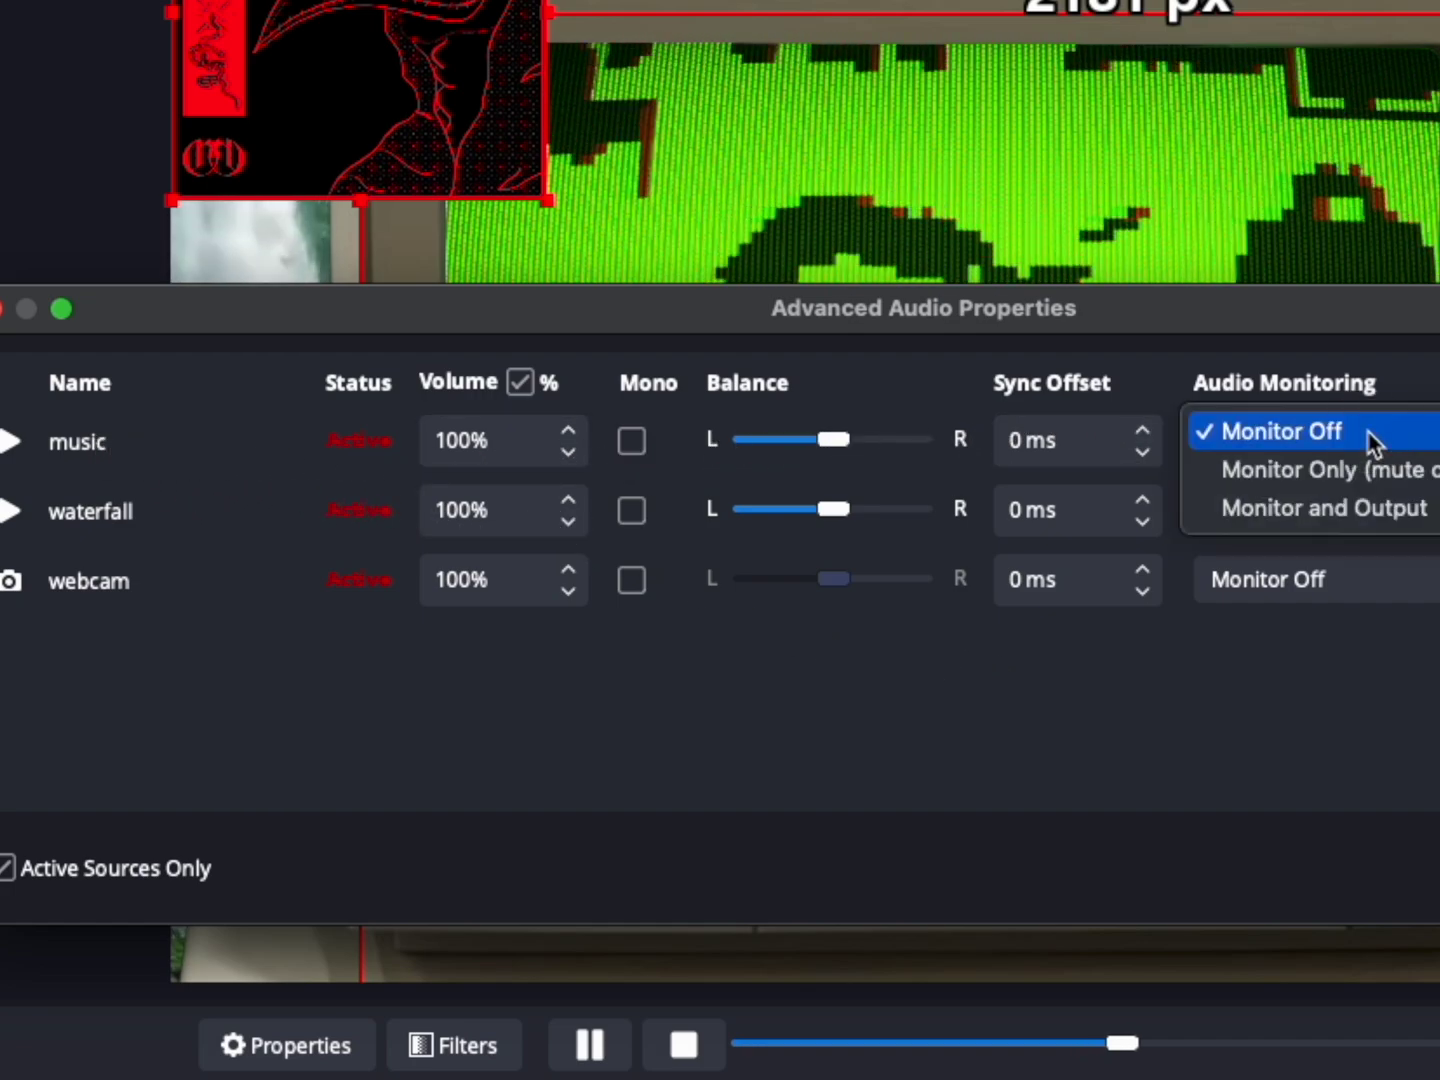
pyautogui.click(1373, 510)
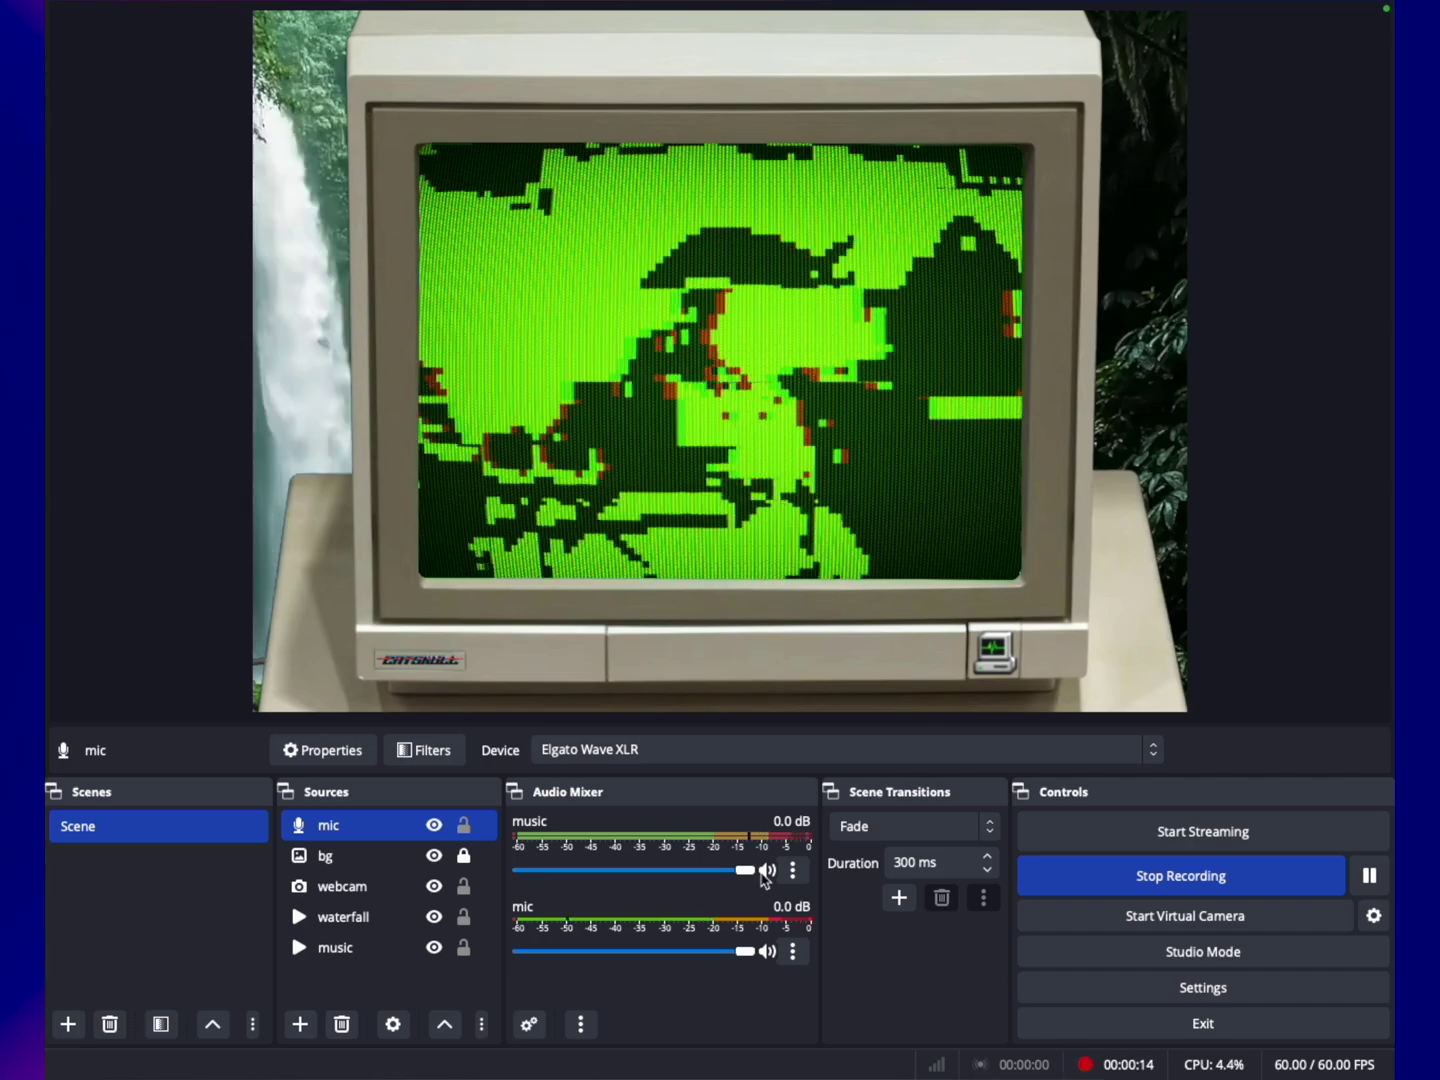
# - Mute the music in the mixer and add a Compressor filter named sidechain to the music source
pyautogui.click(766, 869)
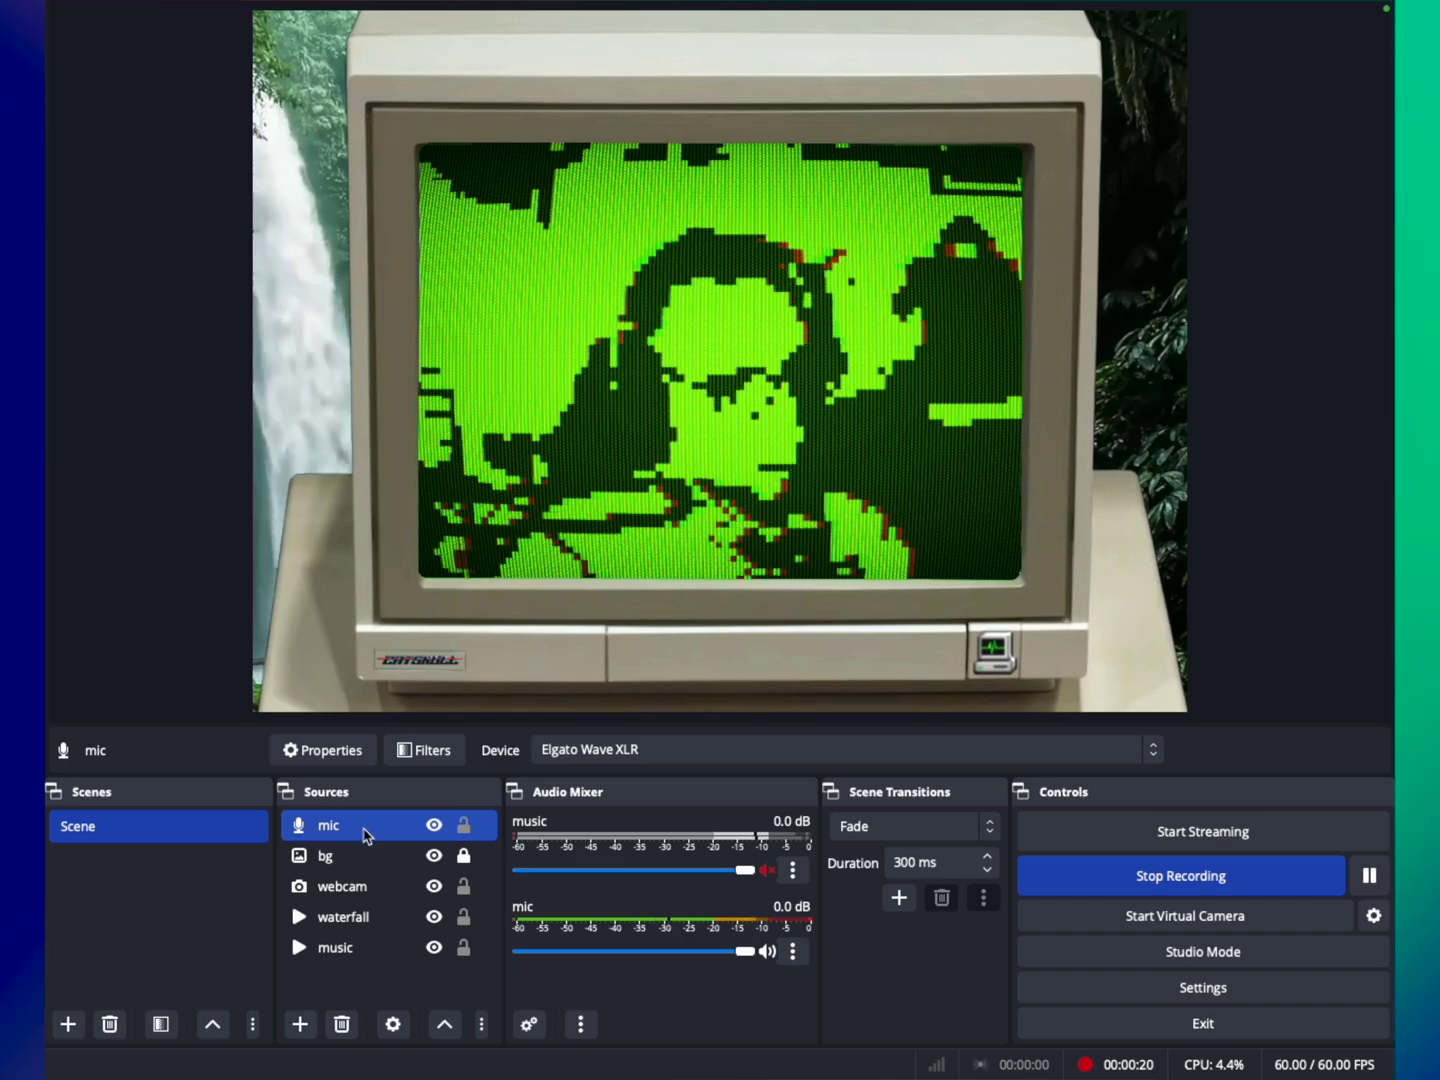
pyautogui.click(360, 887)
pyautogui.click(369, 950)
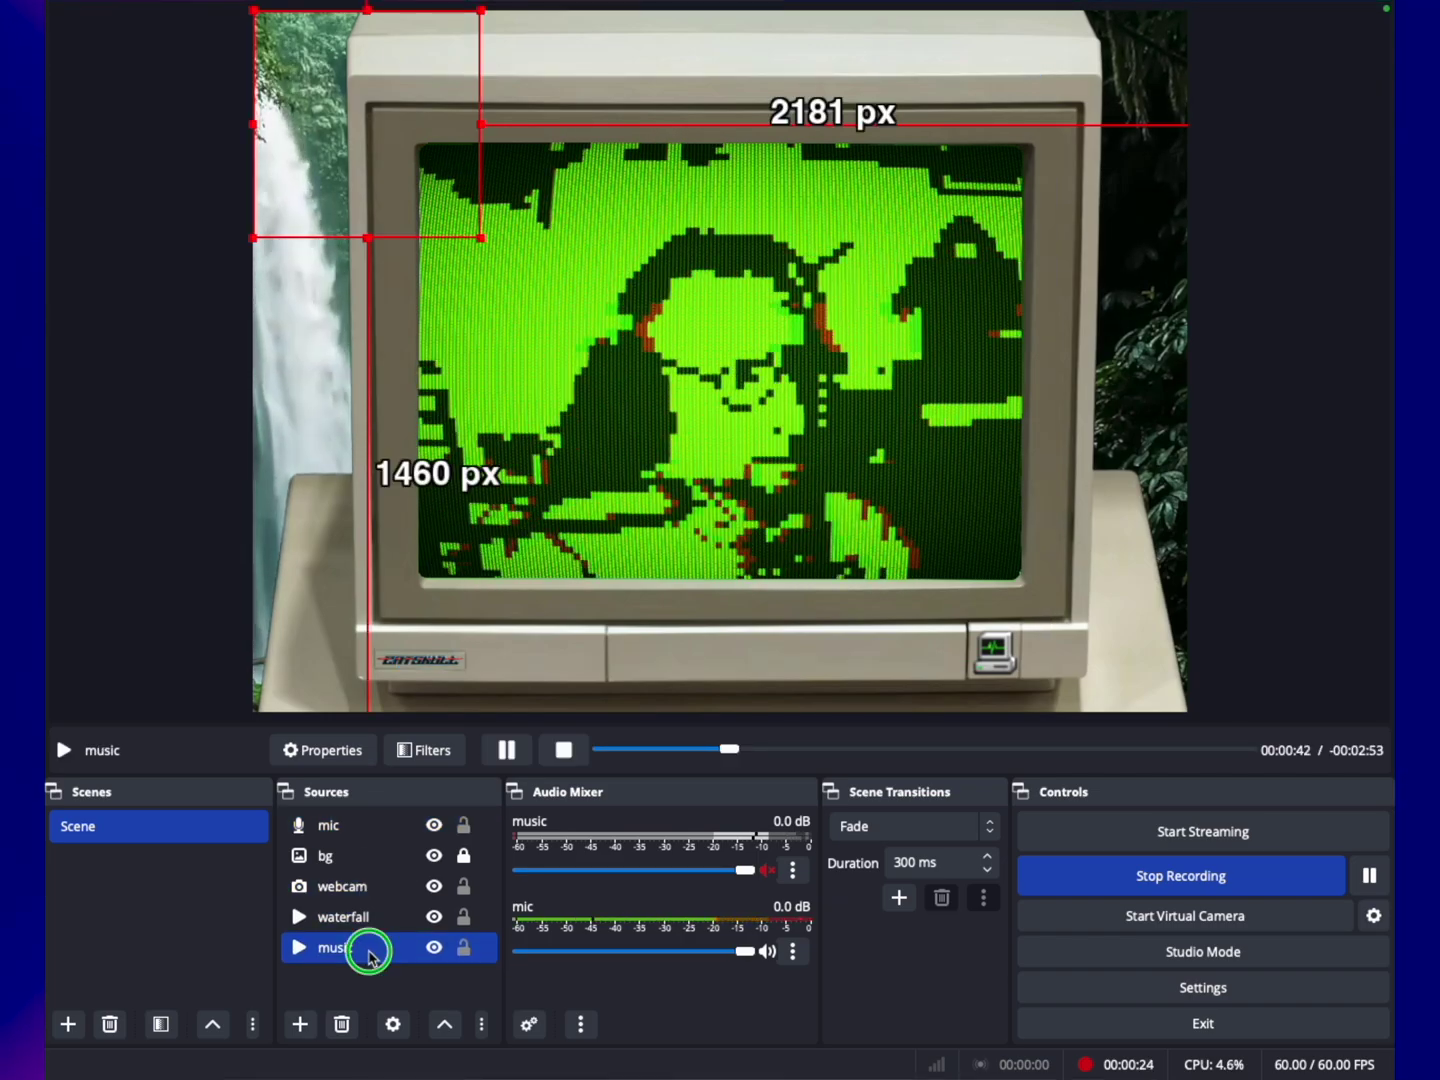
pyautogui.rightClick(369, 949)
pyautogui.press('Escape')
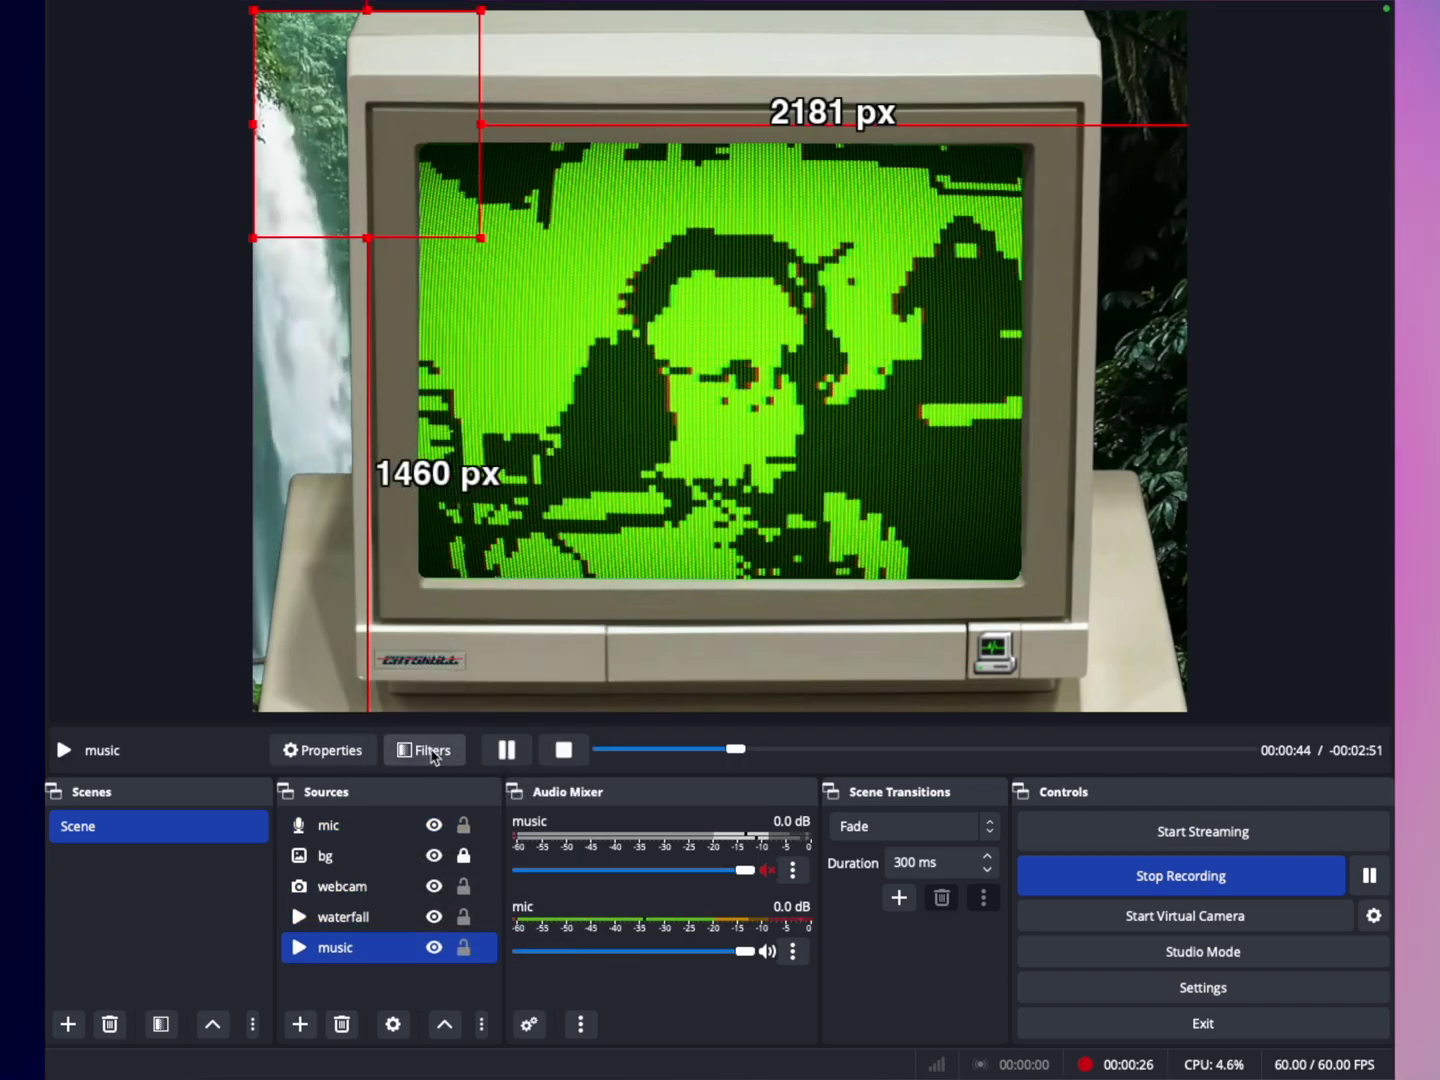
pyautogui.click(431, 752)
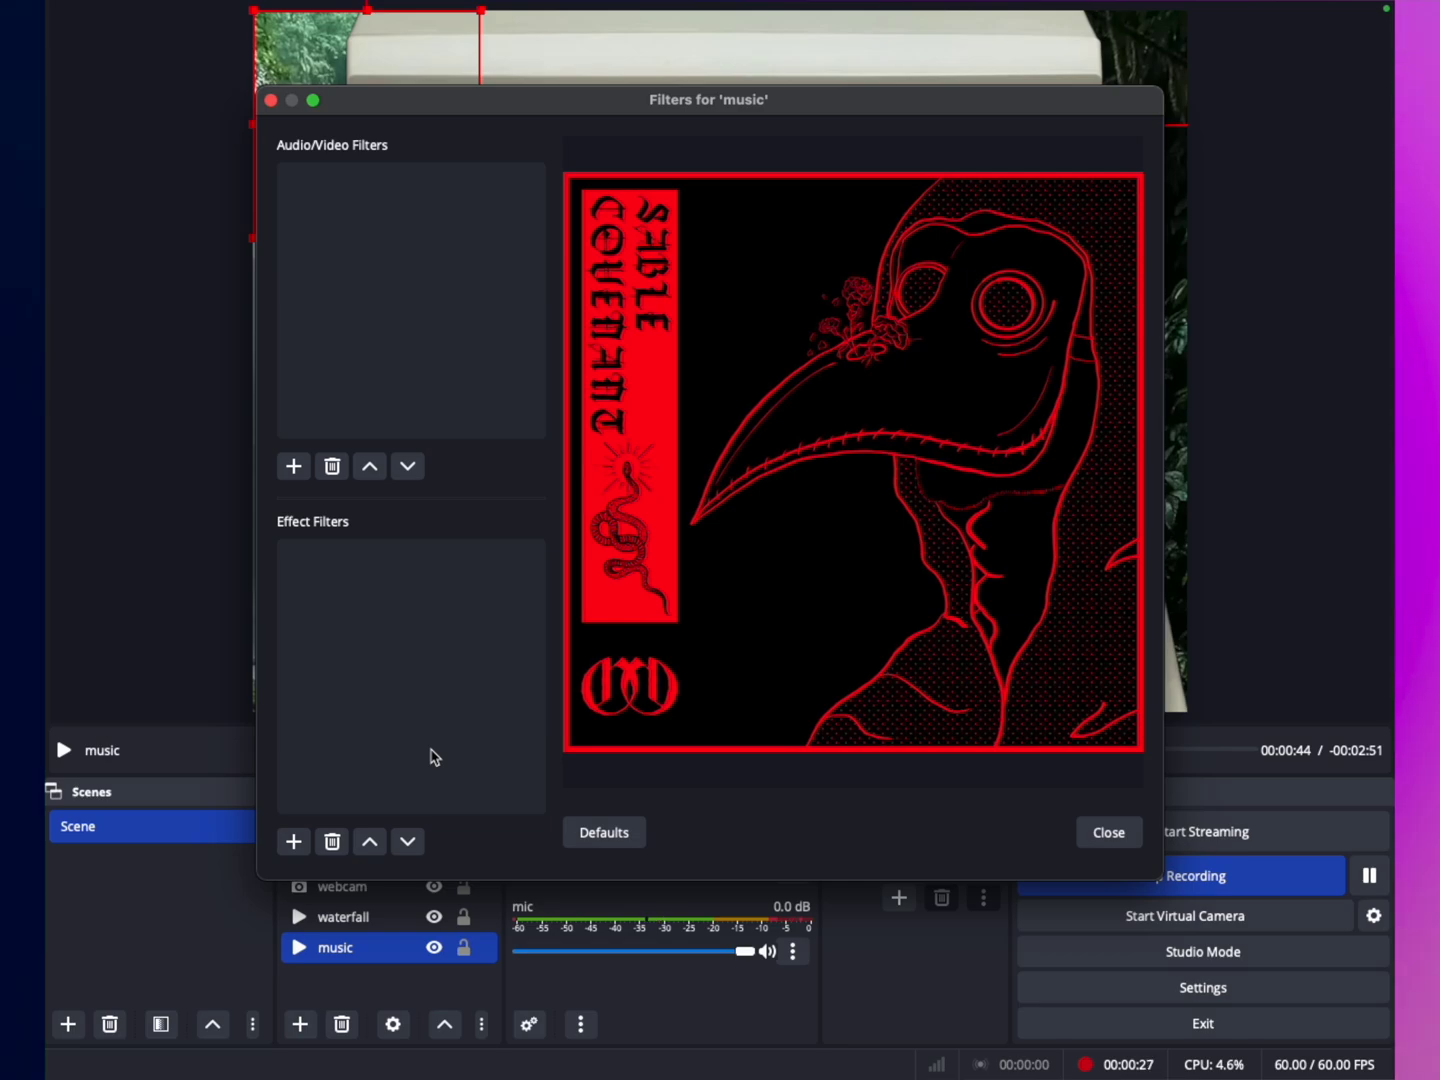
pyautogui.click(292, 468)
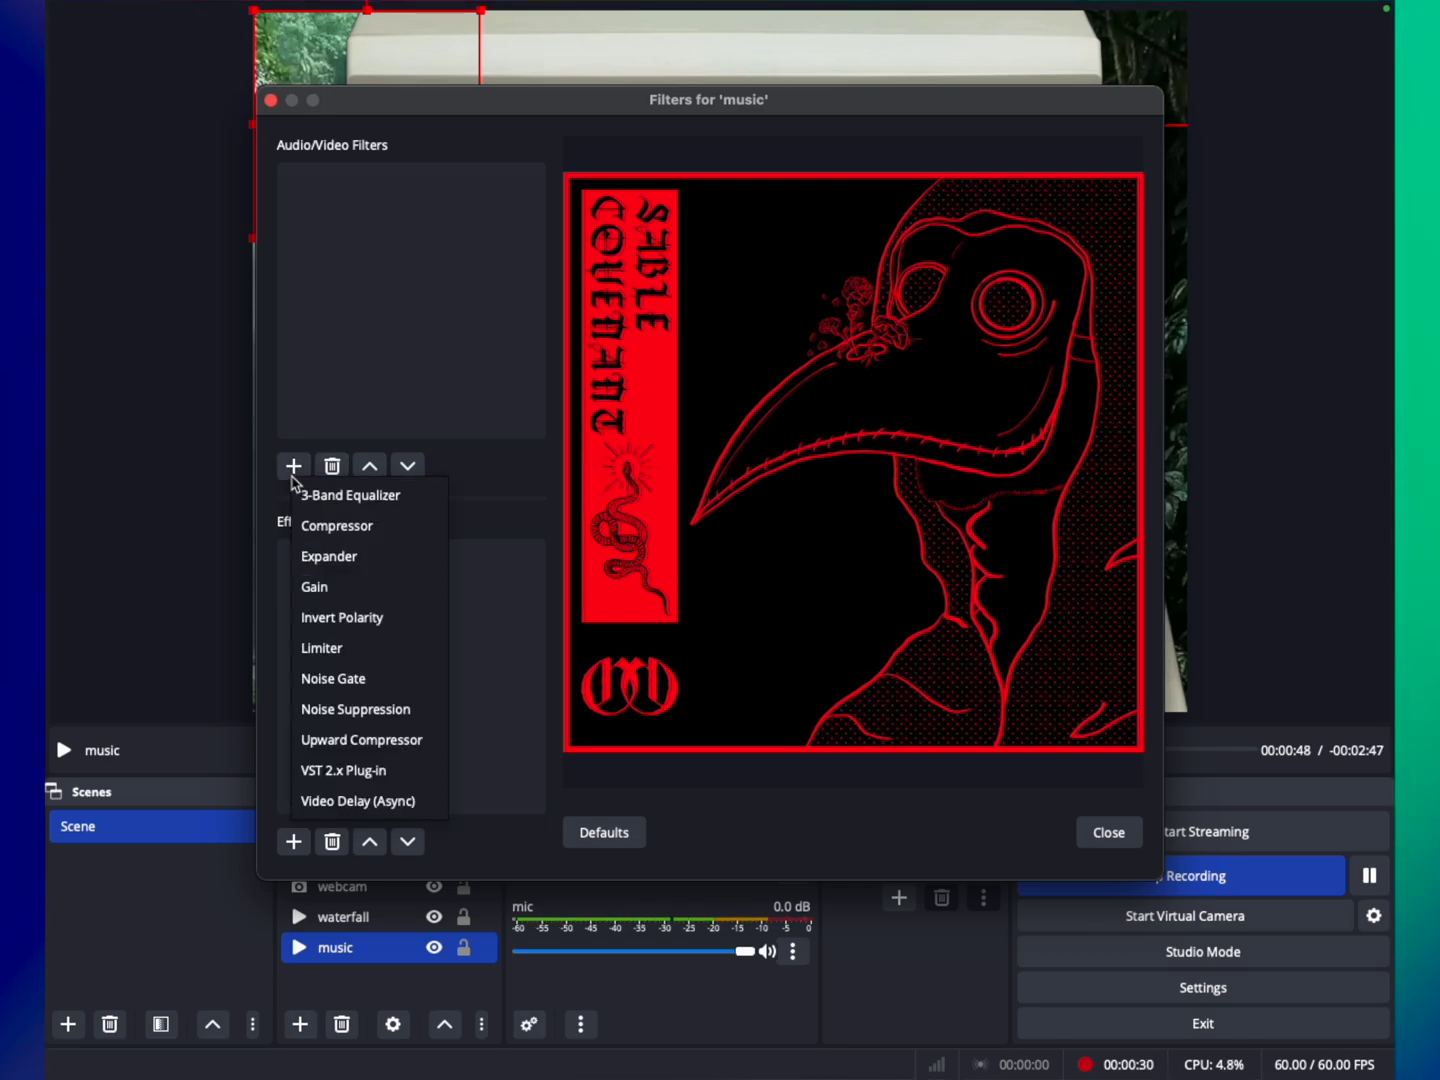
pyautogui.click(329, 527)
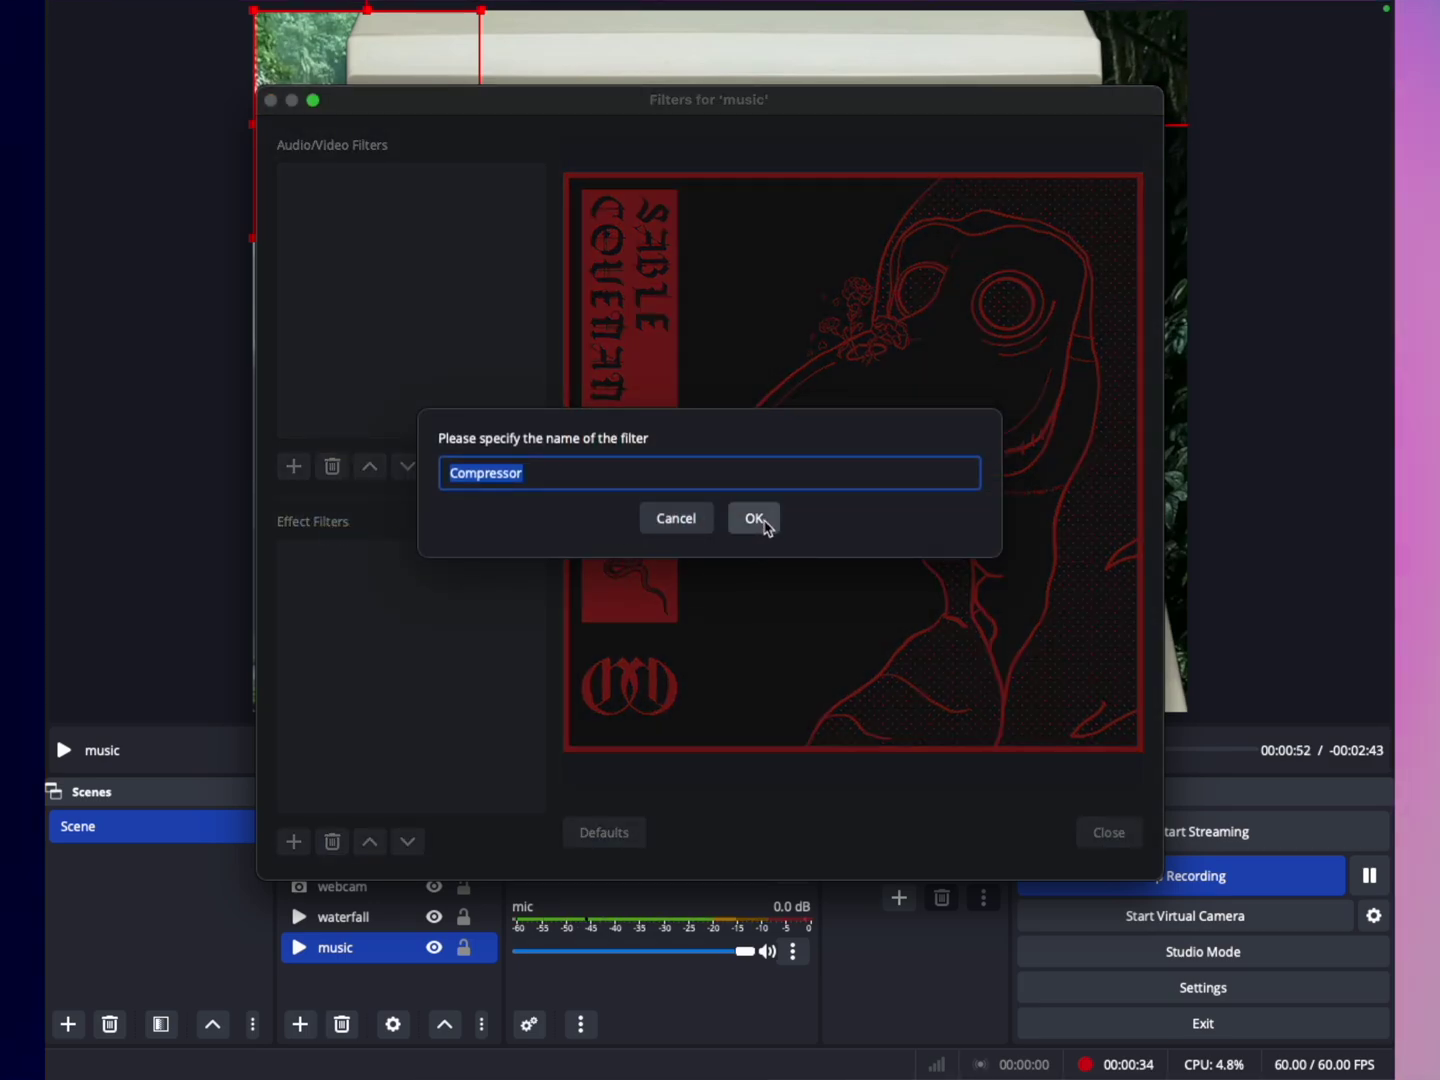
pyautogui.write('sidecha')
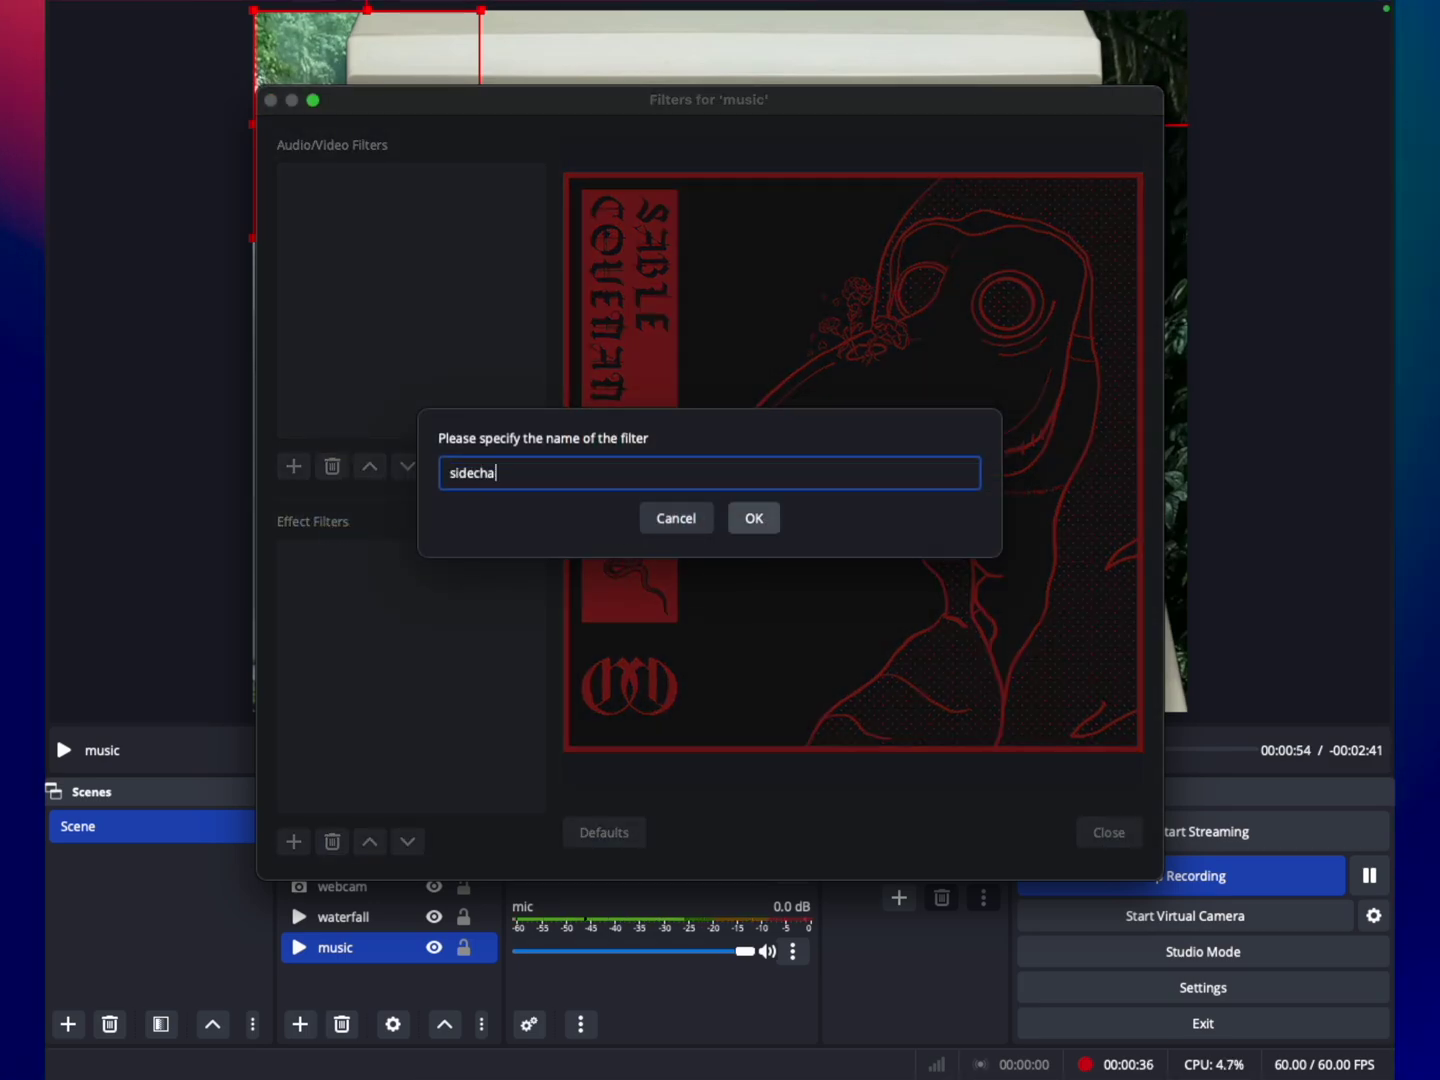
pyautogui.write('in')
pyautogui.press('Return')
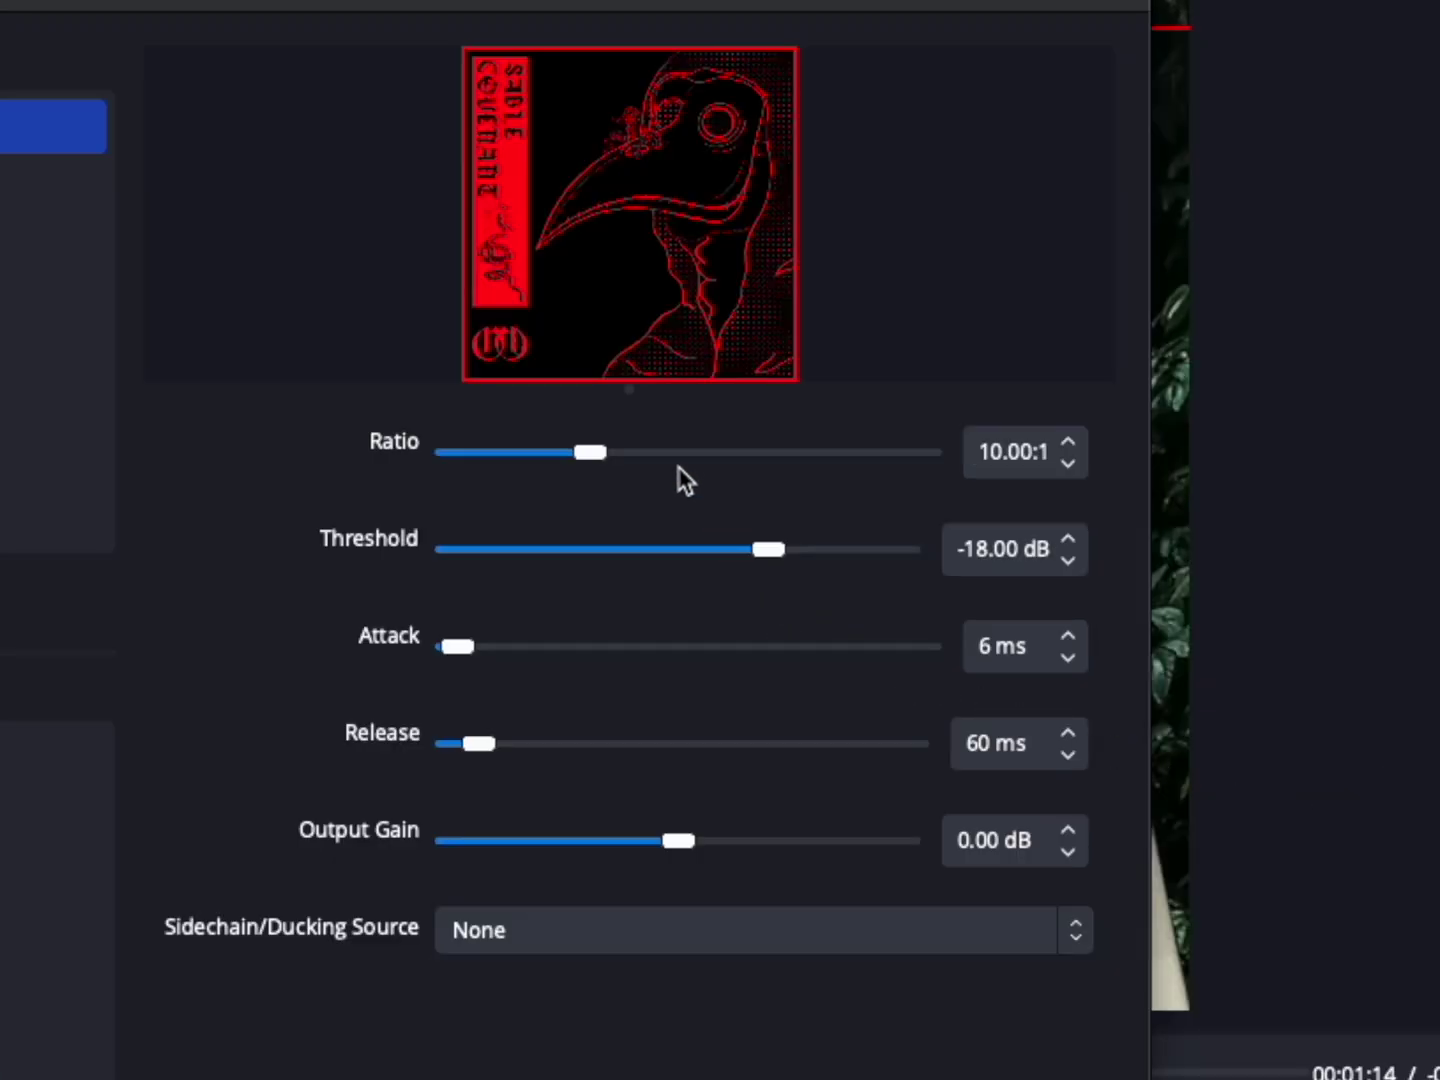
# - Set the sidechain compressor's ratio to 32:1 and its threshold to -19.50 dB
pyautogui.moveTo(601, 464); pyautogui.dragTo(1243, 465)
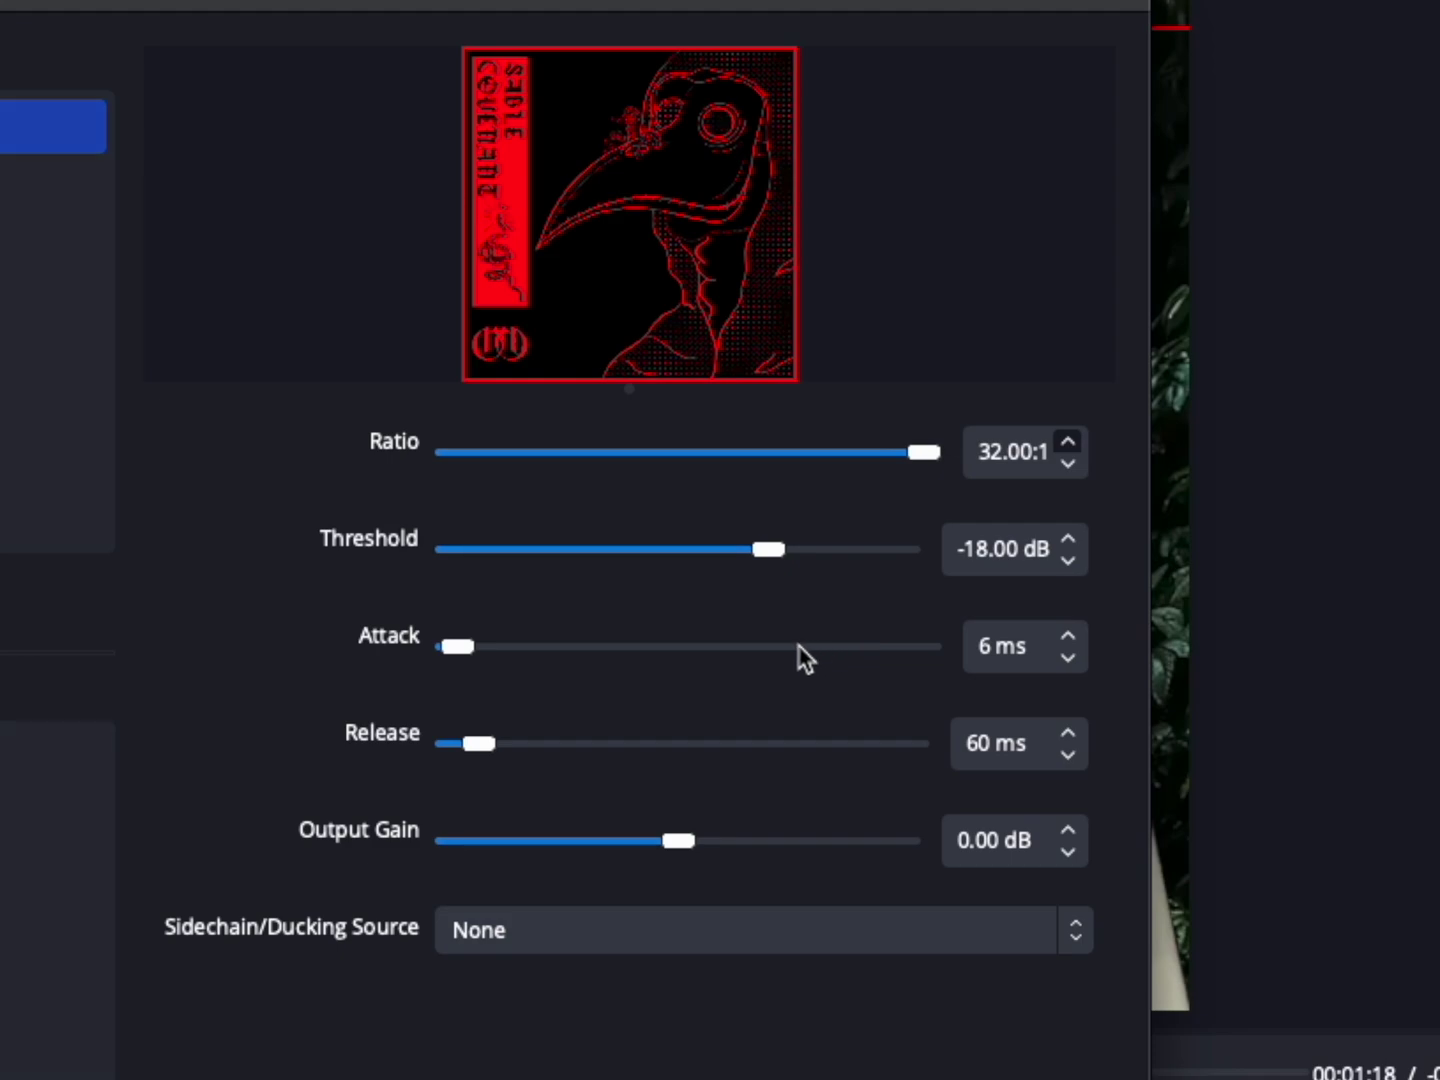
pyautogui.moveTo(762, 552); pyautogui.dragTo(611, 566)
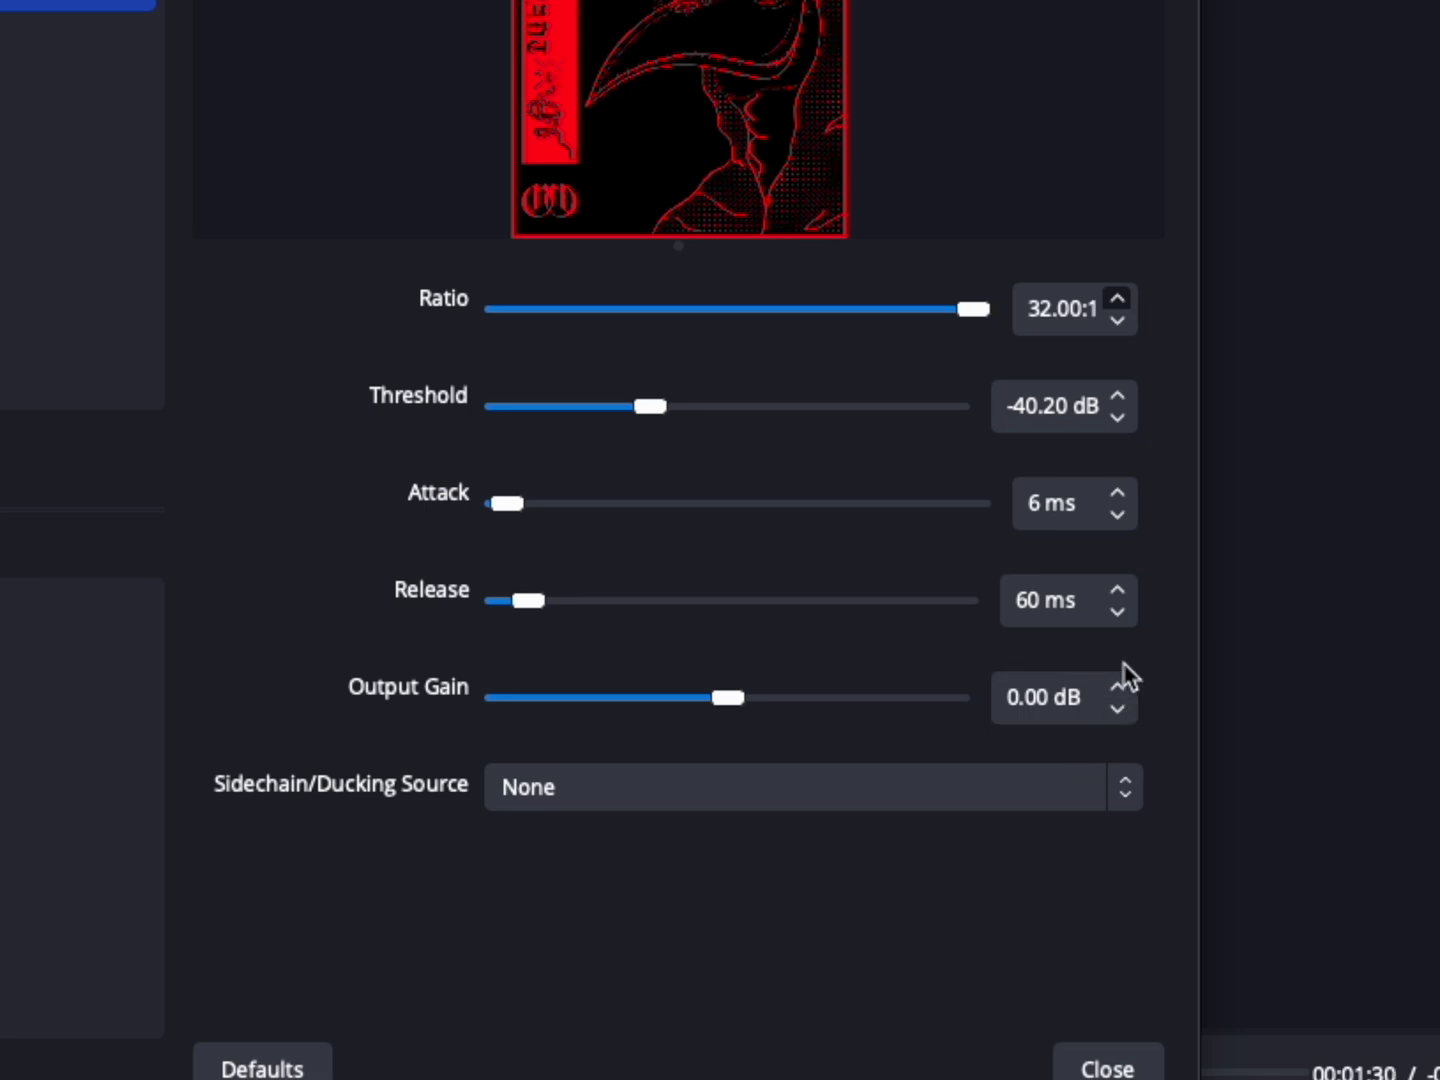
pyautogui.moveTo(654, 405); pyautogui.dragTo(799, 431)
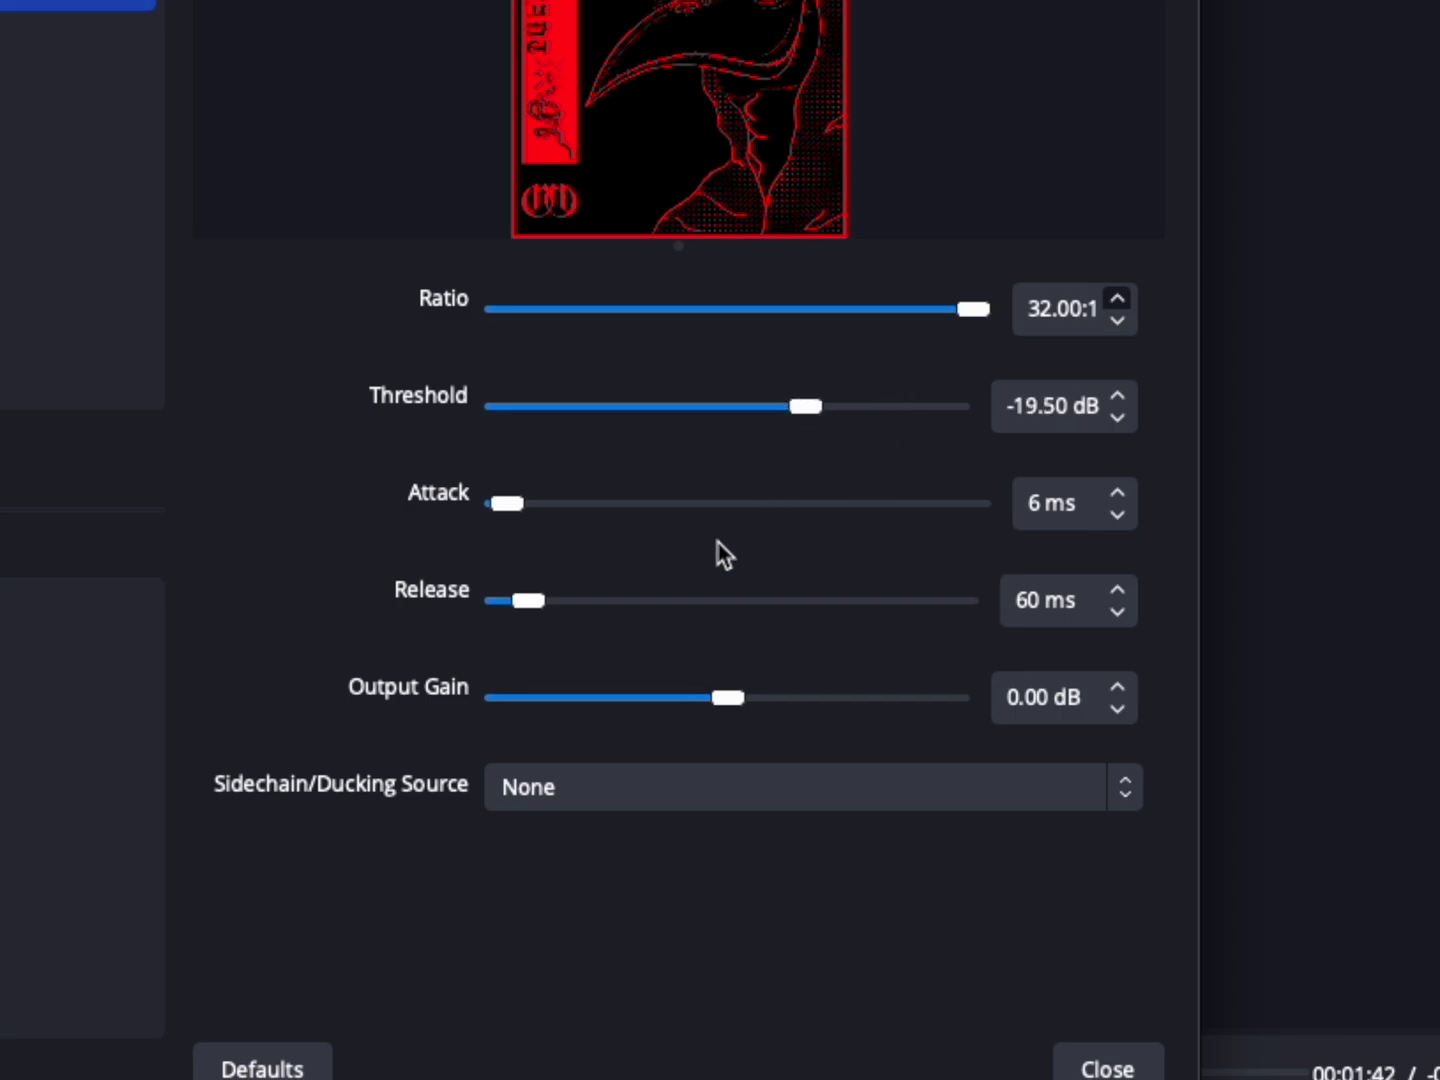
# - Set the compressor's attack to 199 ms and release to 397 ms, with mic as the sidechain/ducking source
pyautogui.moveTo(520, 505); pyautogui.dragTo(648, 508)
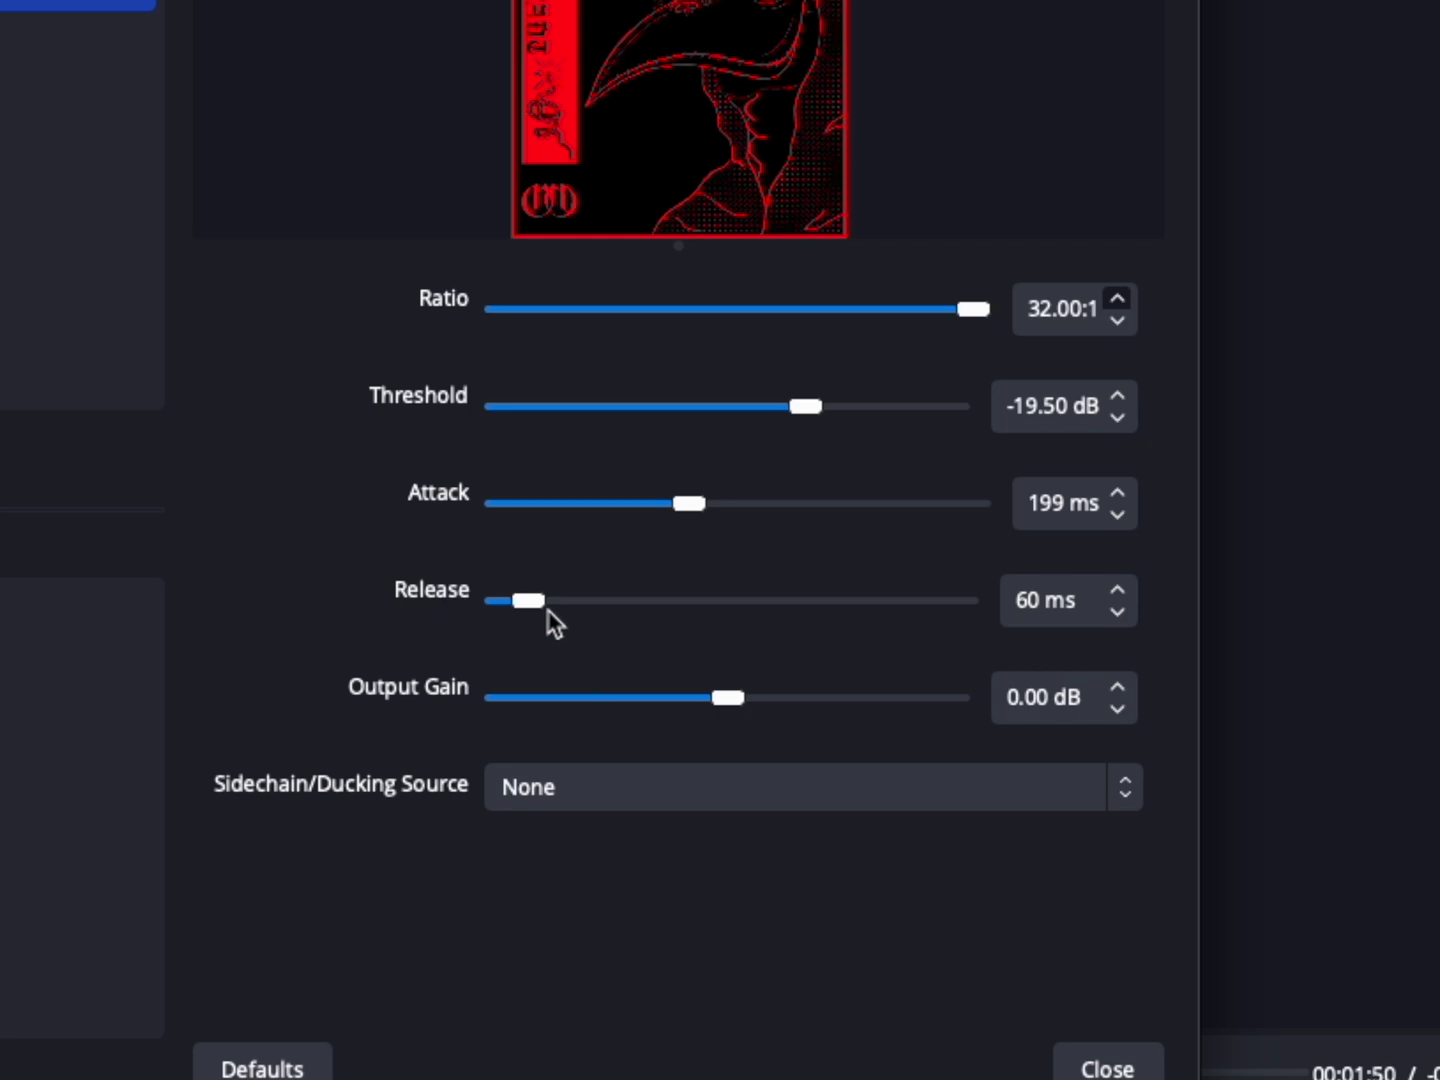
pyautogui.moveTo(538, 603); pyautogui.dragTo(658, 607)
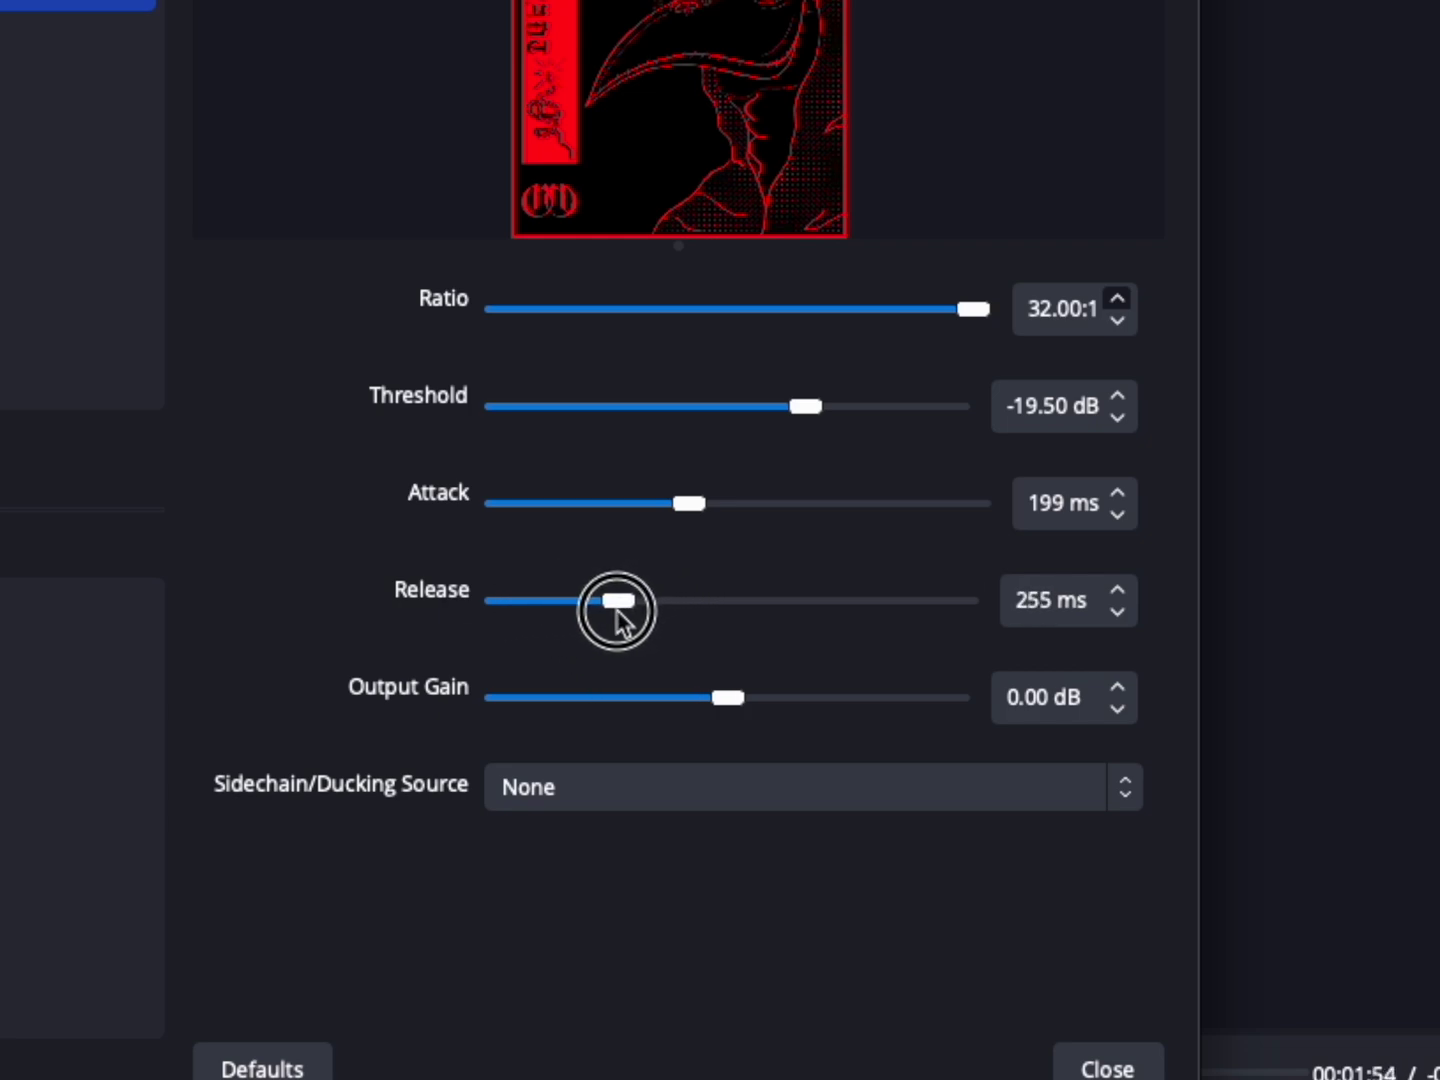
pyautogui.moveTo(612, 620); pyautogui.dragTo(673, 604)
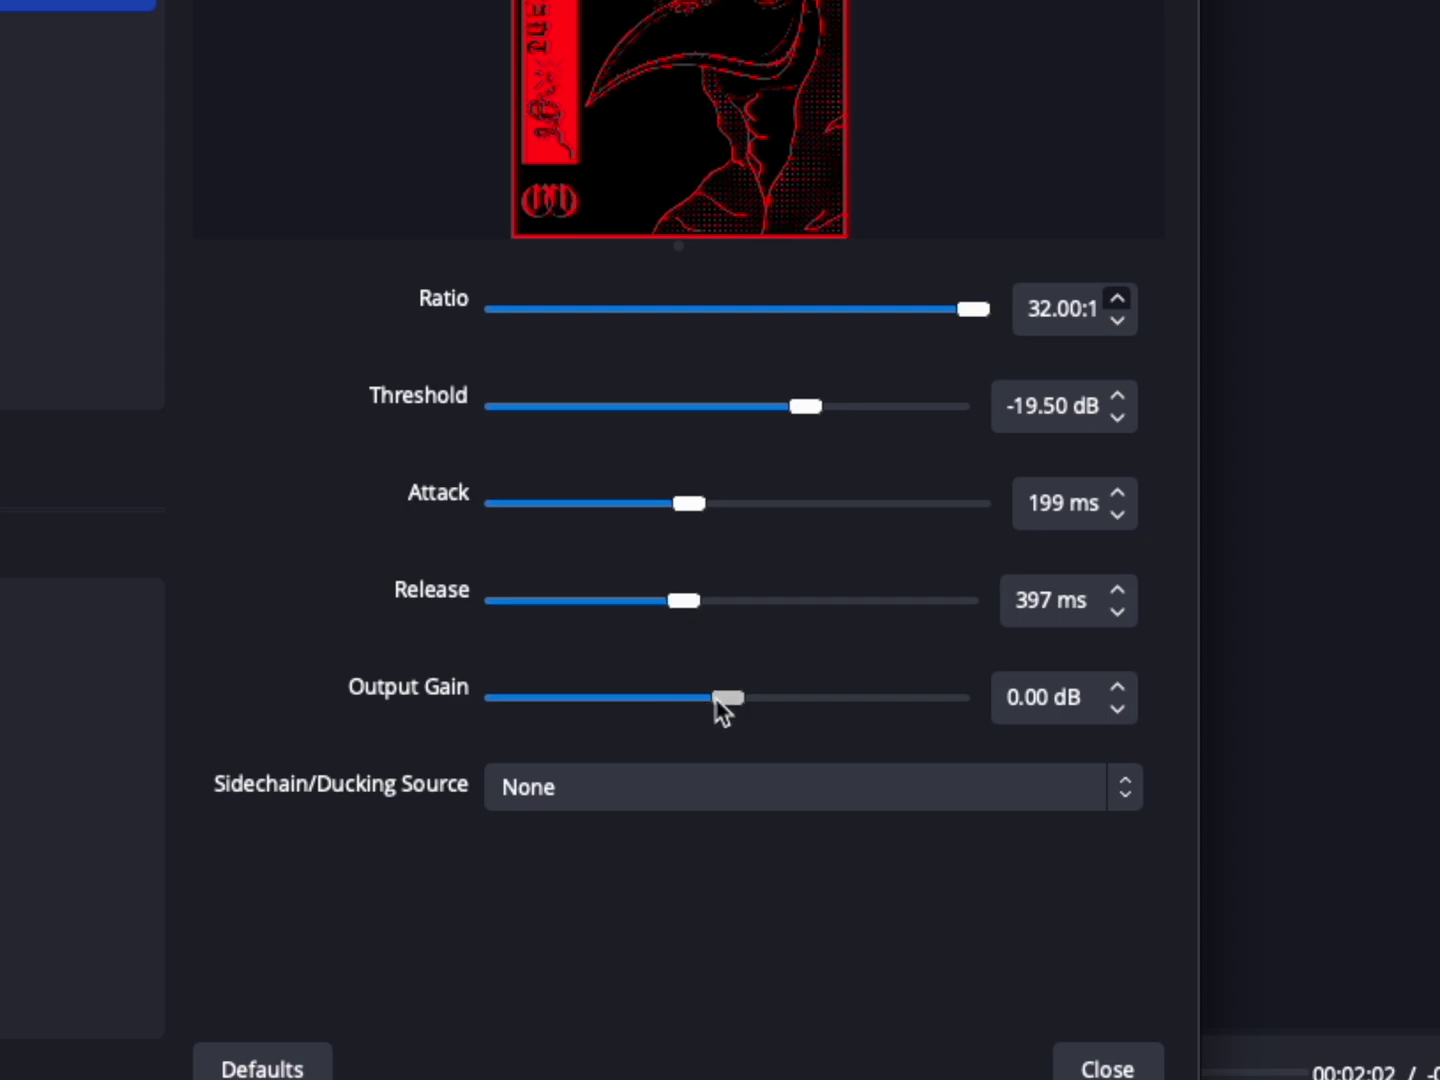
pyautogui.click(653, 789)
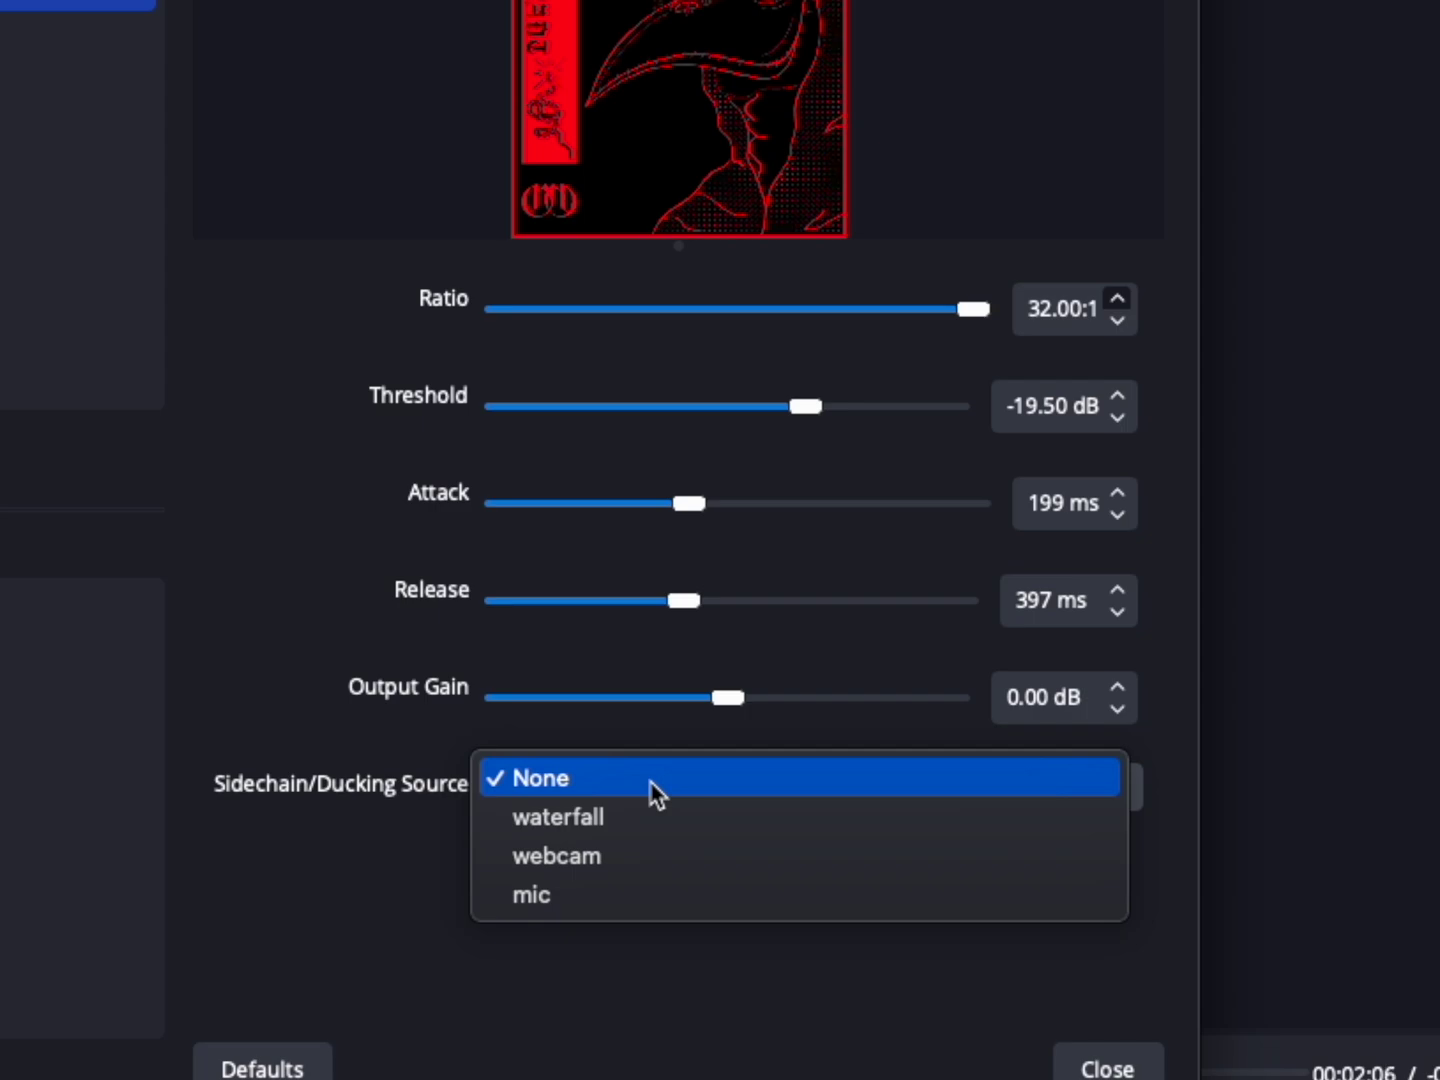
pyautogui.click(631, 895)
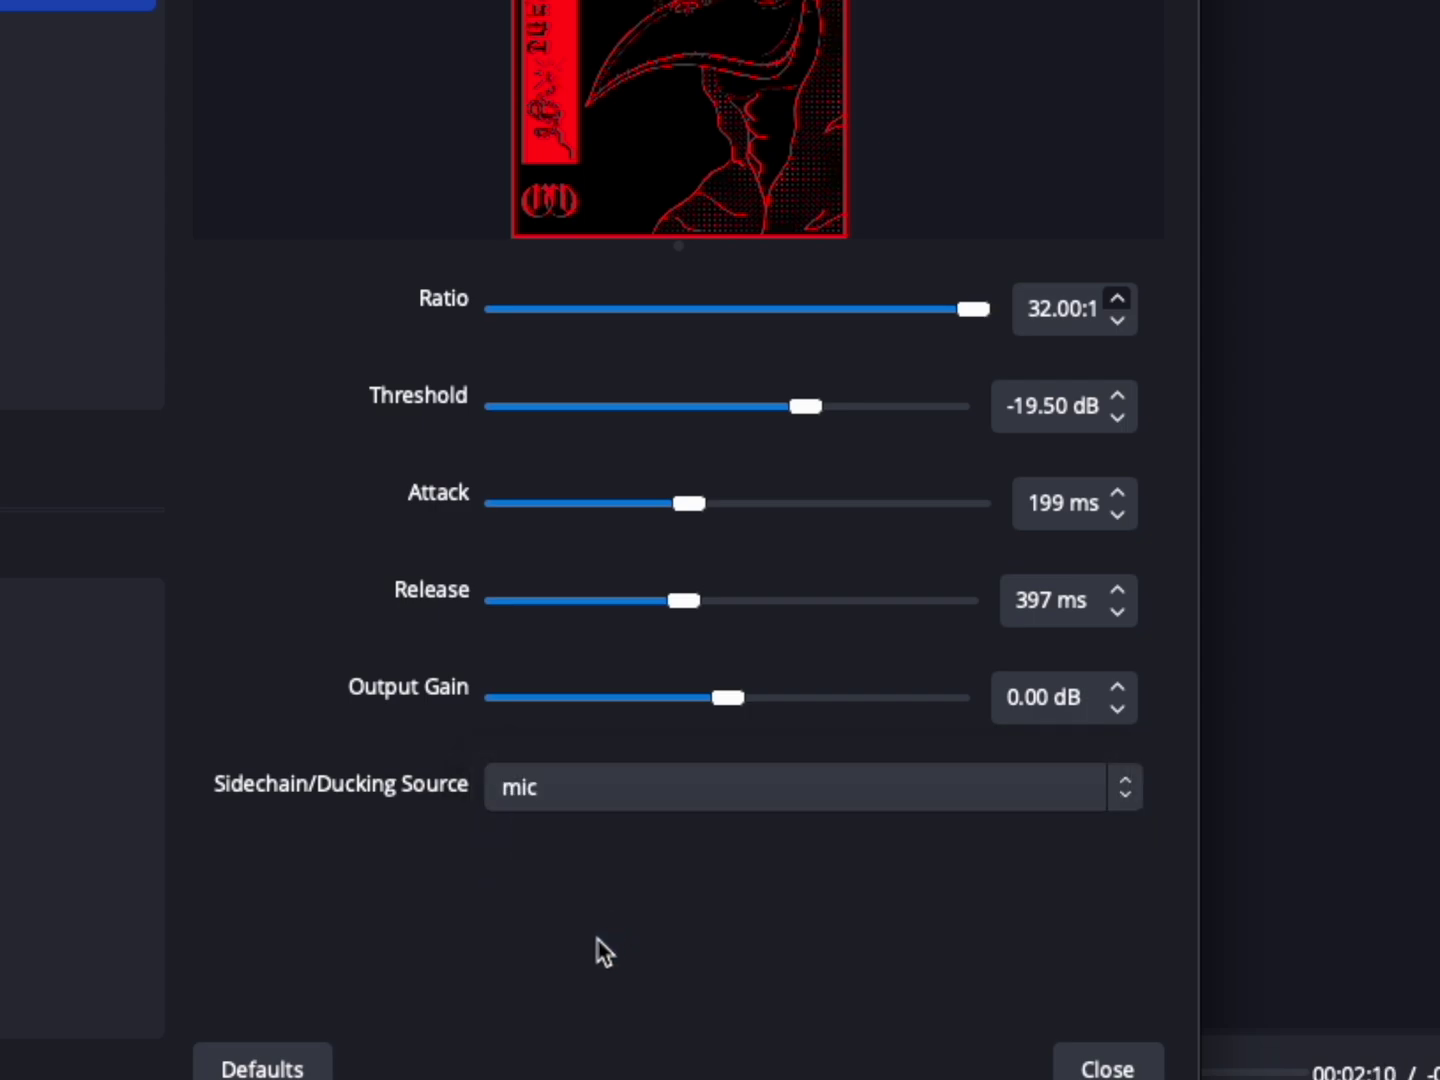
# - Try several compressor thresholds, set it to -33.40 dB, close the filters and deselect the music source
pyautogui.moveTo(813, 409); pyautogui.dragTo(617, 414)
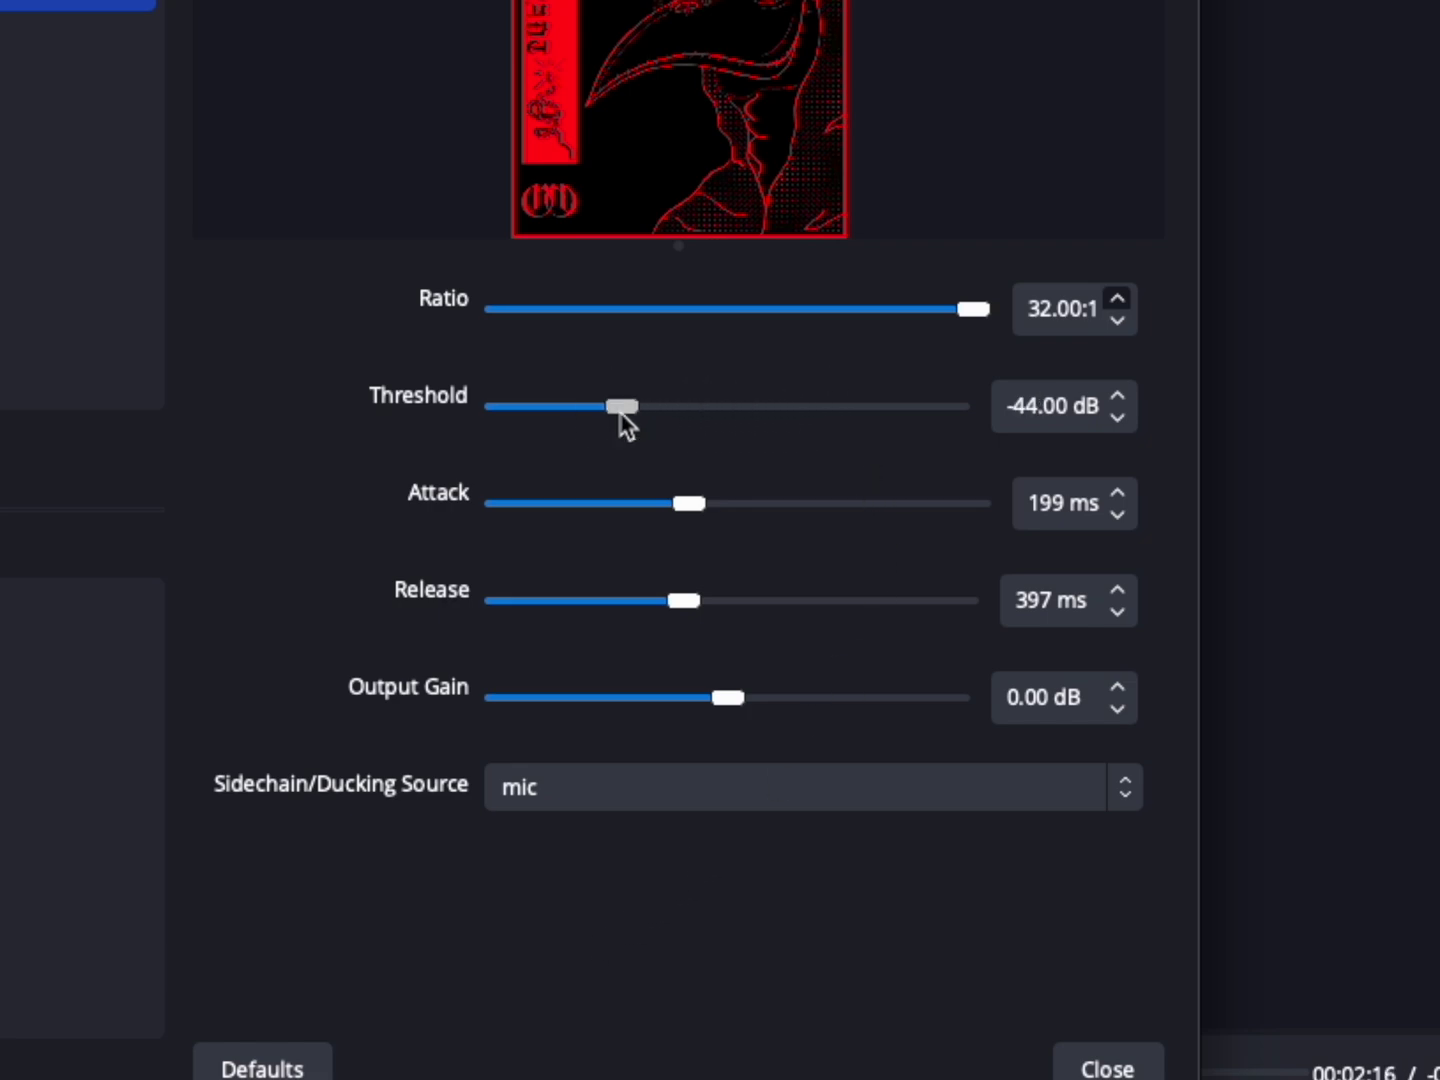
pyautogui.moveTo(626, 414); pyautogui.dragTo(670, 410)
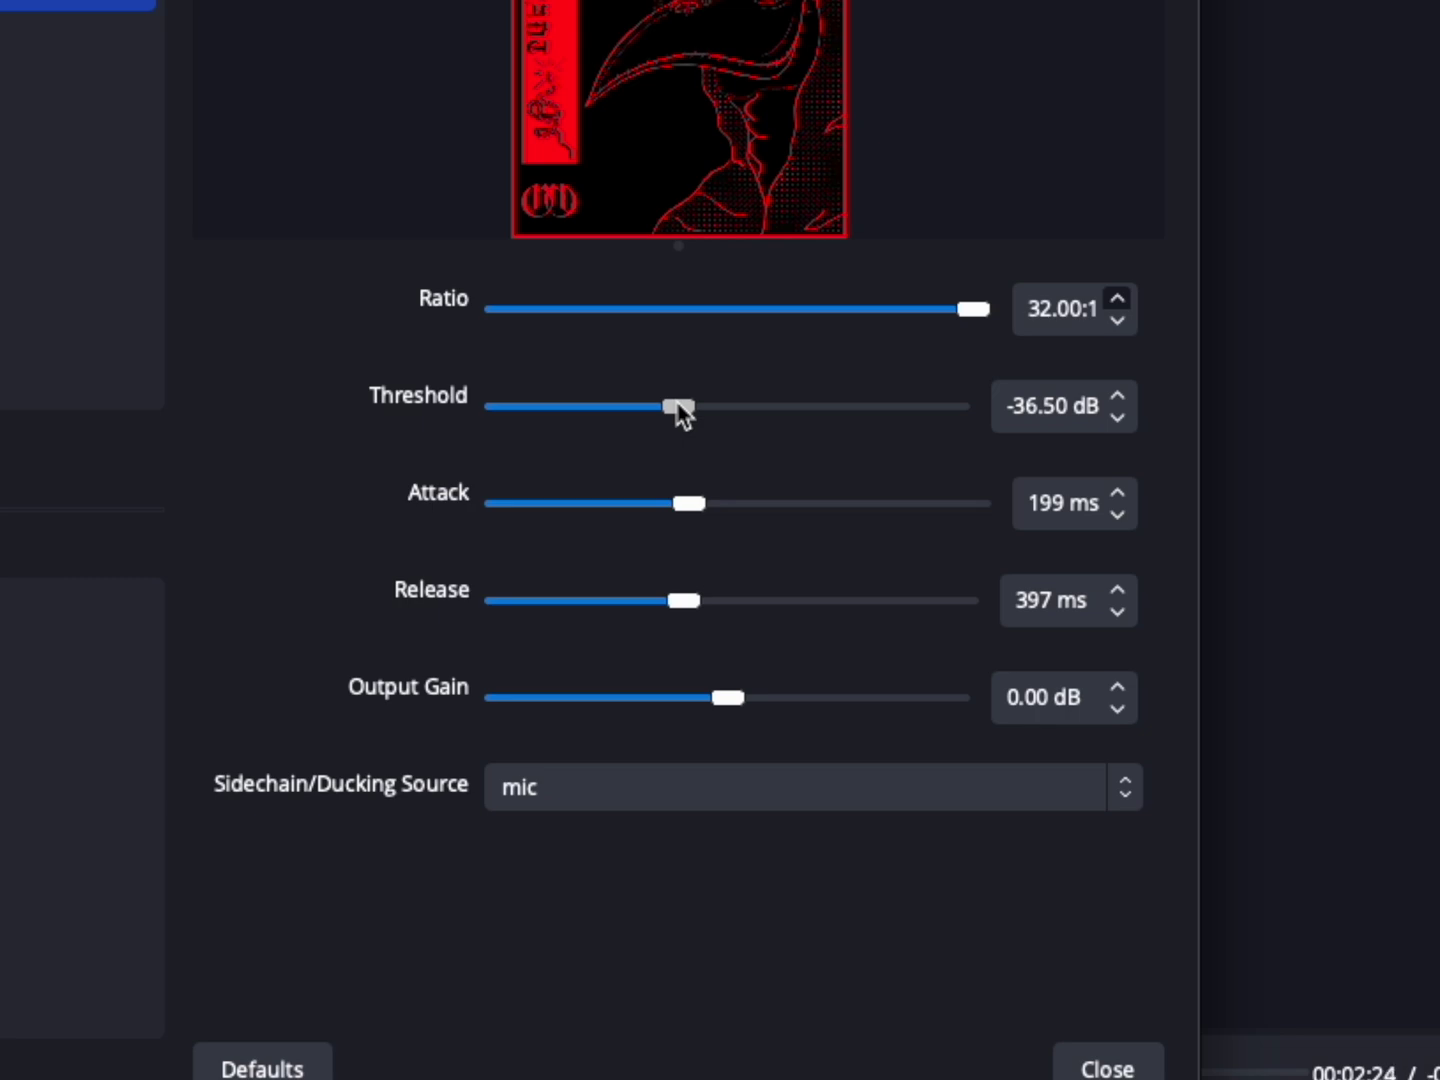
pyautogui.moveTo(678, 409); pyautogui.dragTo(742, 414)
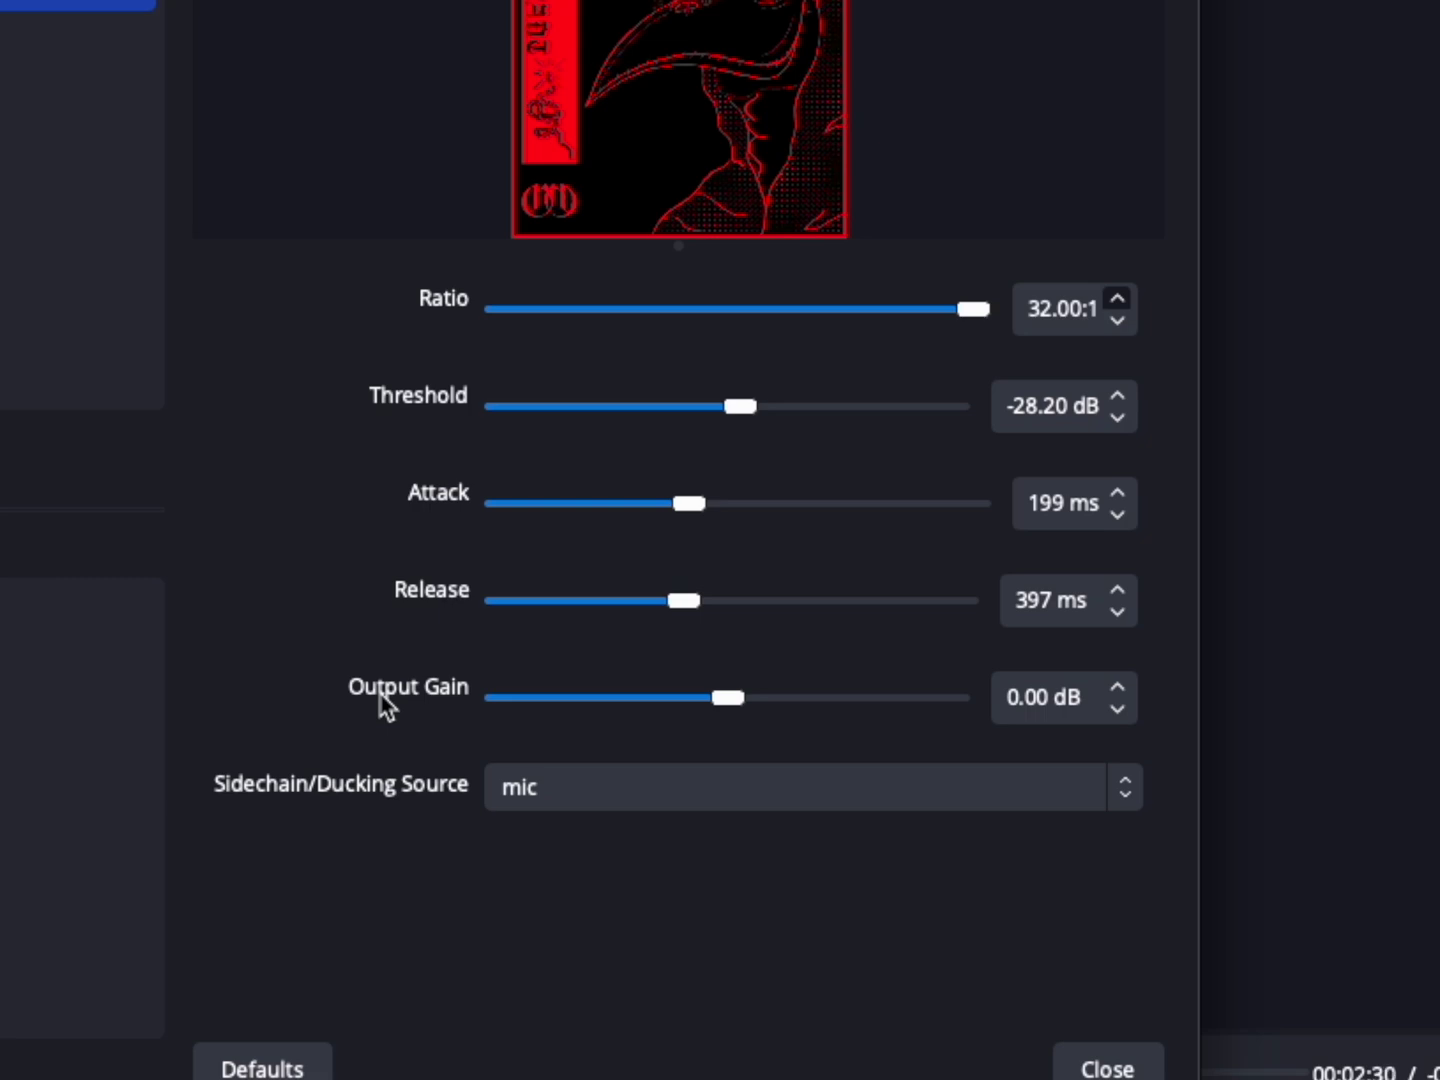
pyautogui.moveTo(753, 409); pyautogui.dragTo(701, 410)
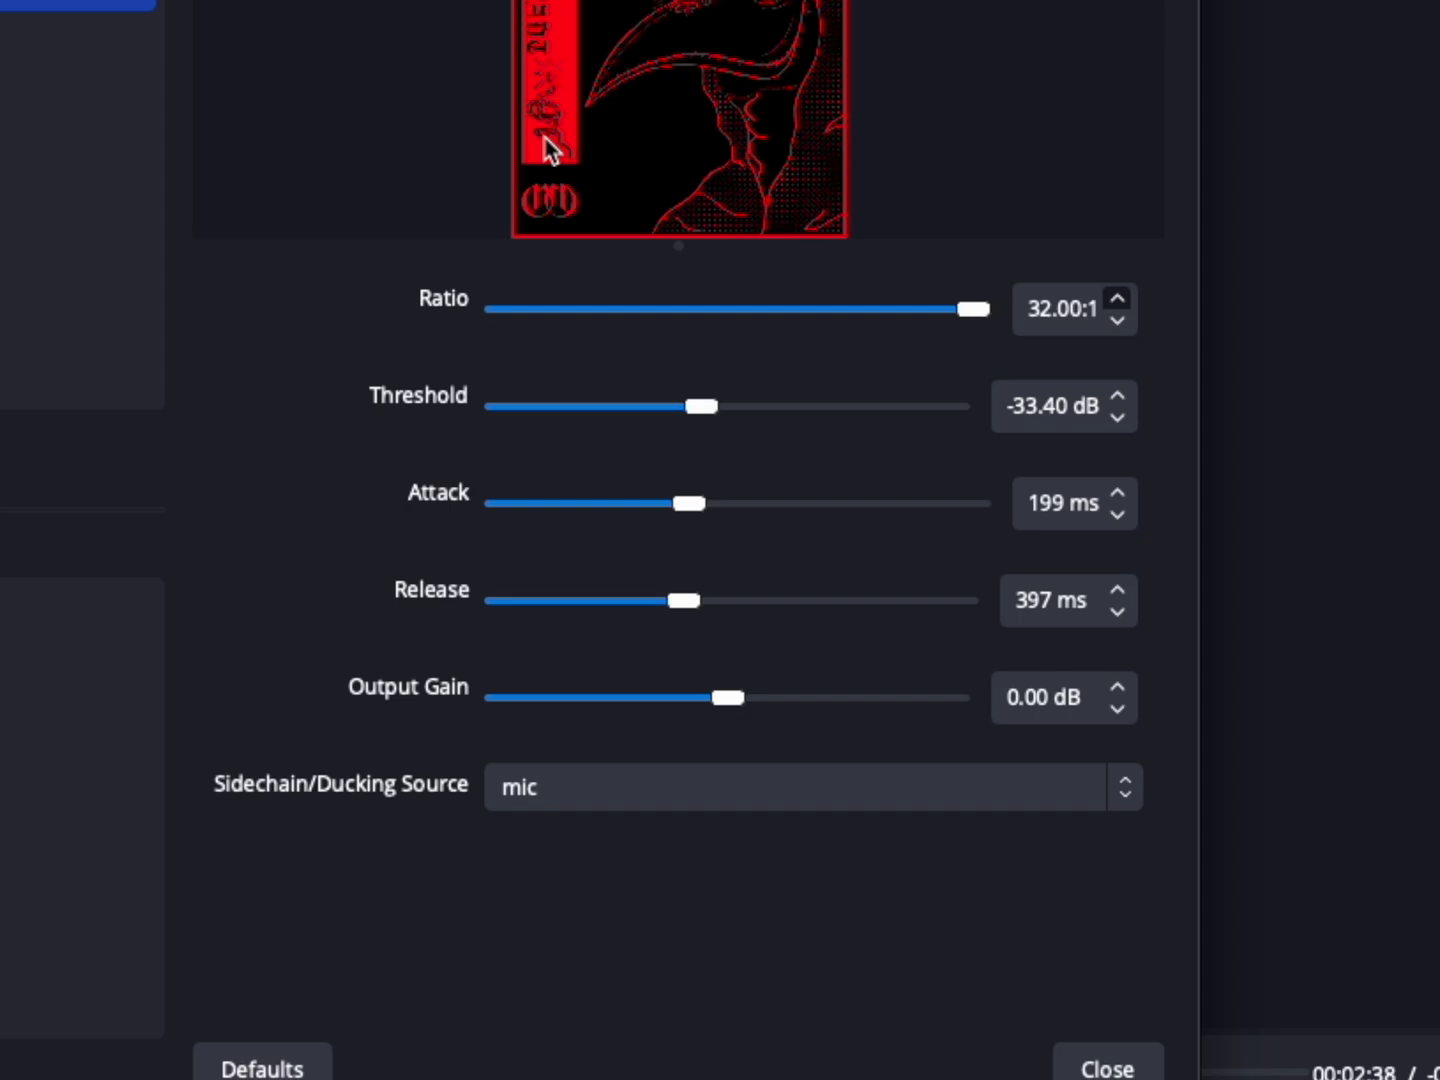
pyautogui.click(1106, 1030)
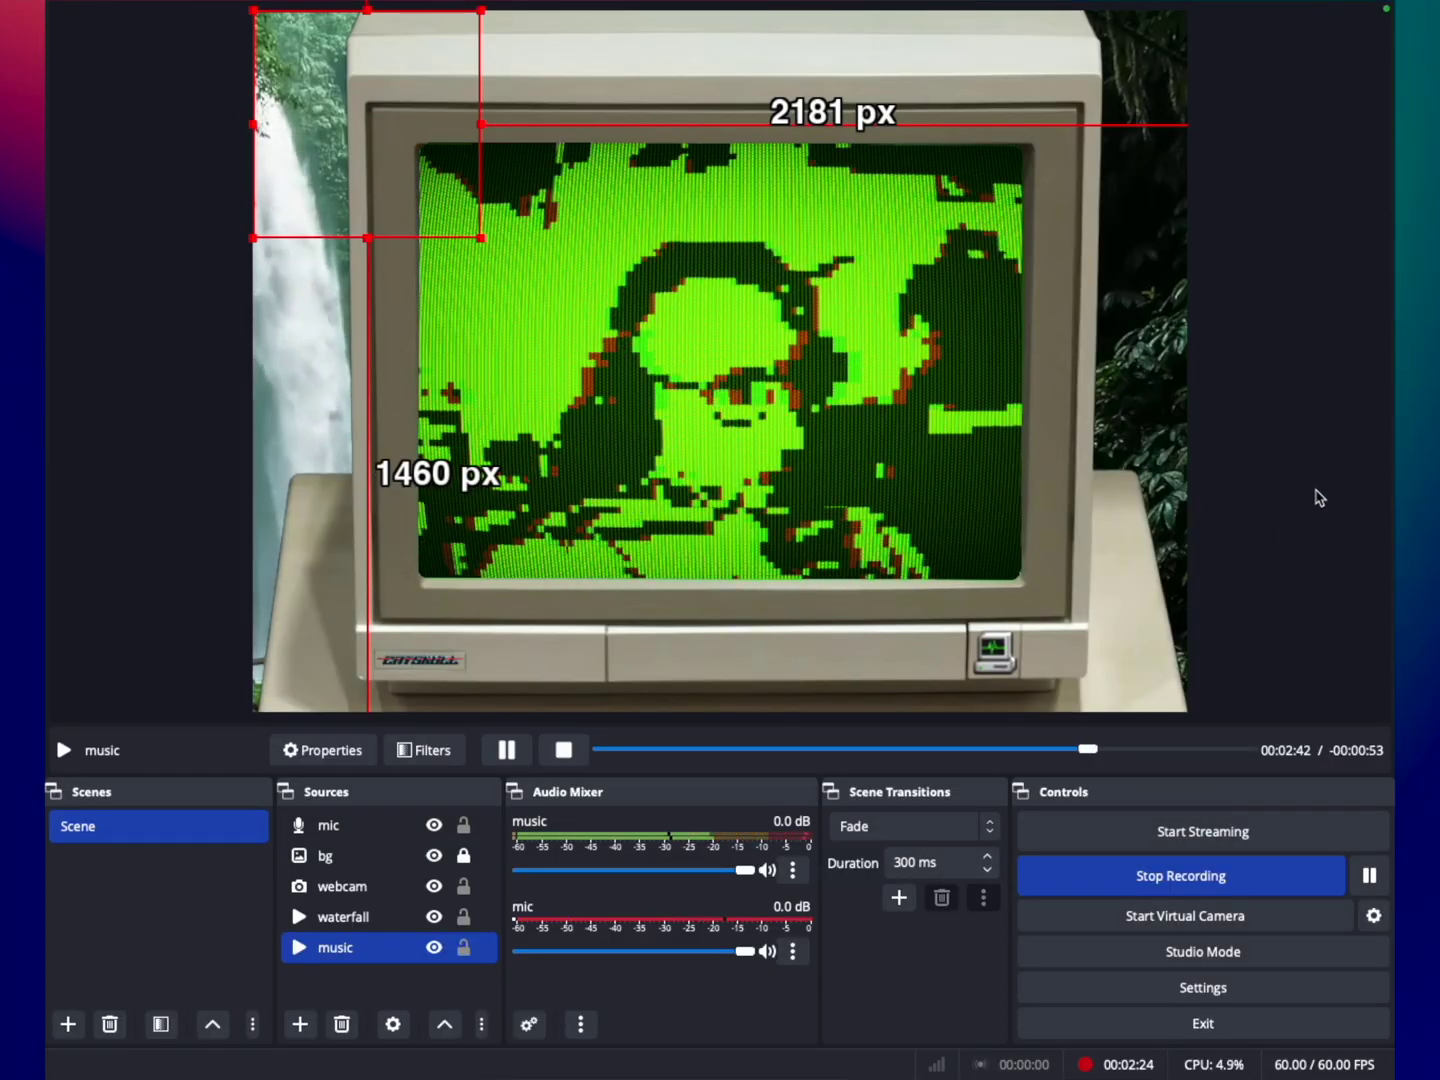
pyautogui.click(1318, 498)
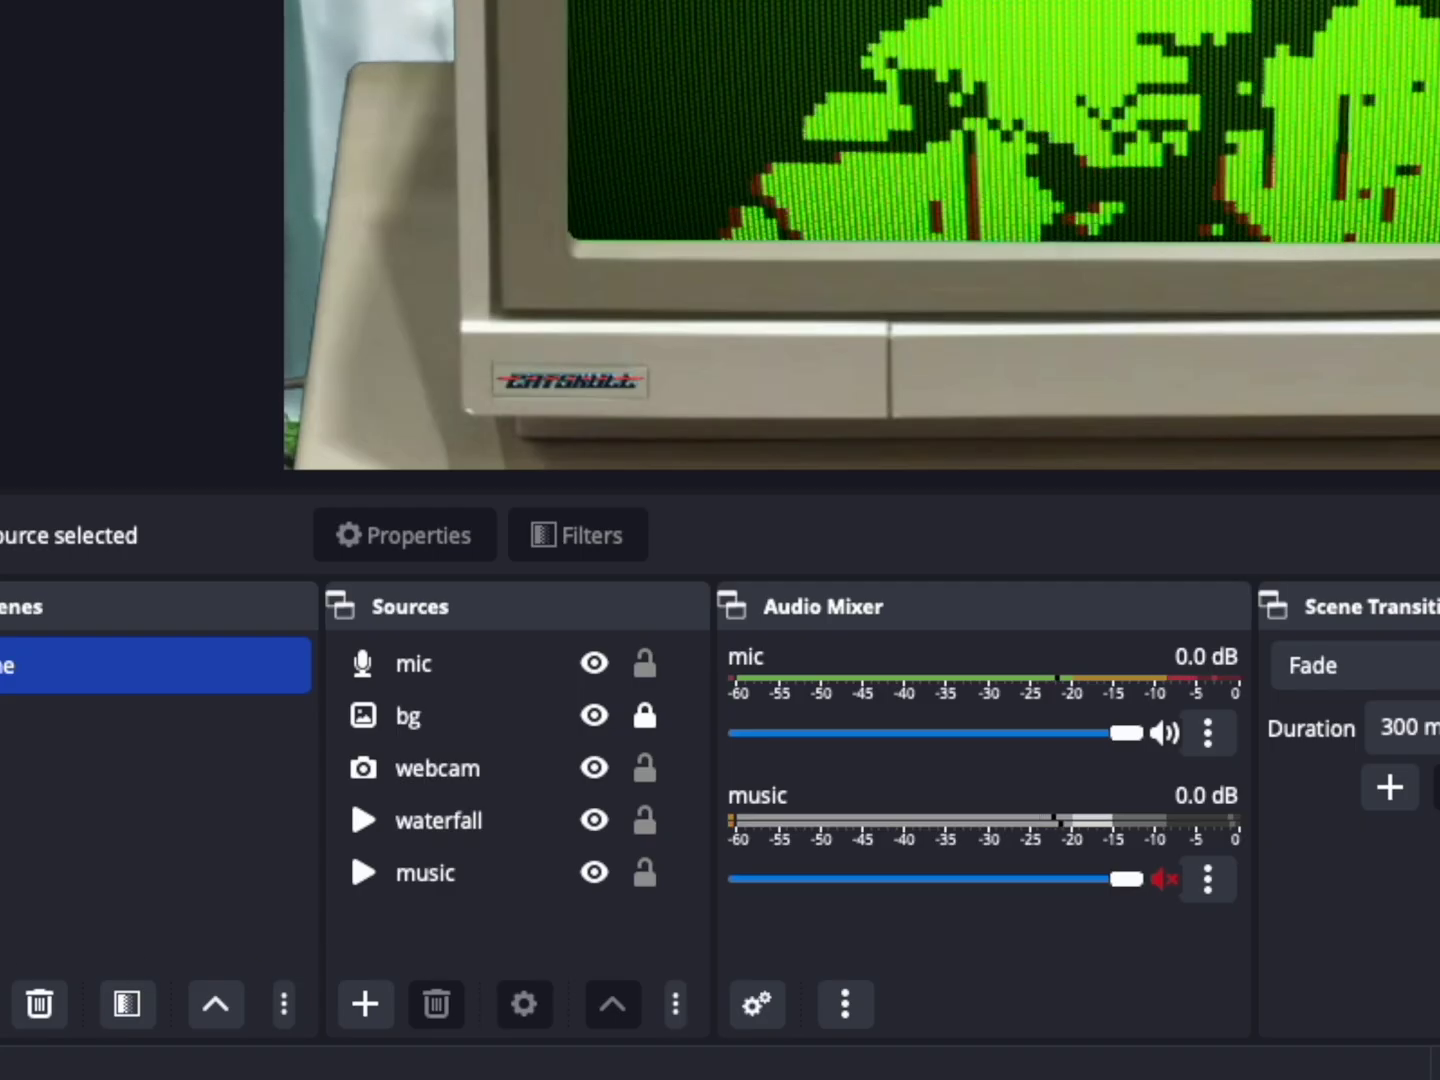
# - Add a new macOS Screen Capture source named 86box to the scene
pyautogui.click(365, 1005)
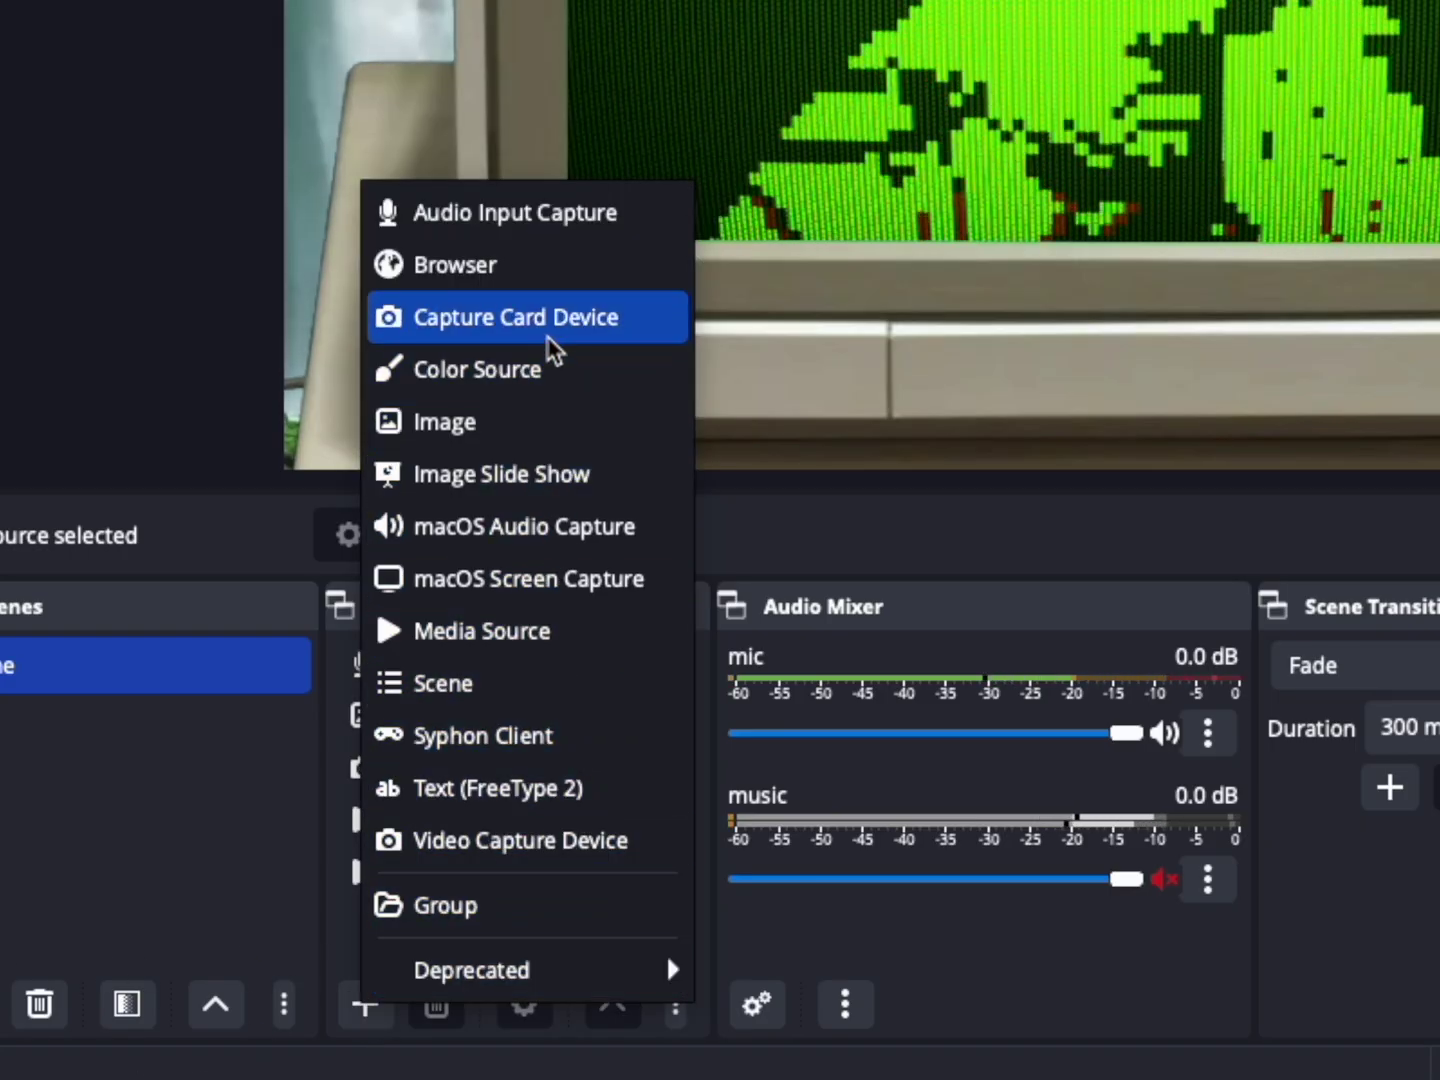
pyautogui.click(537, 599)
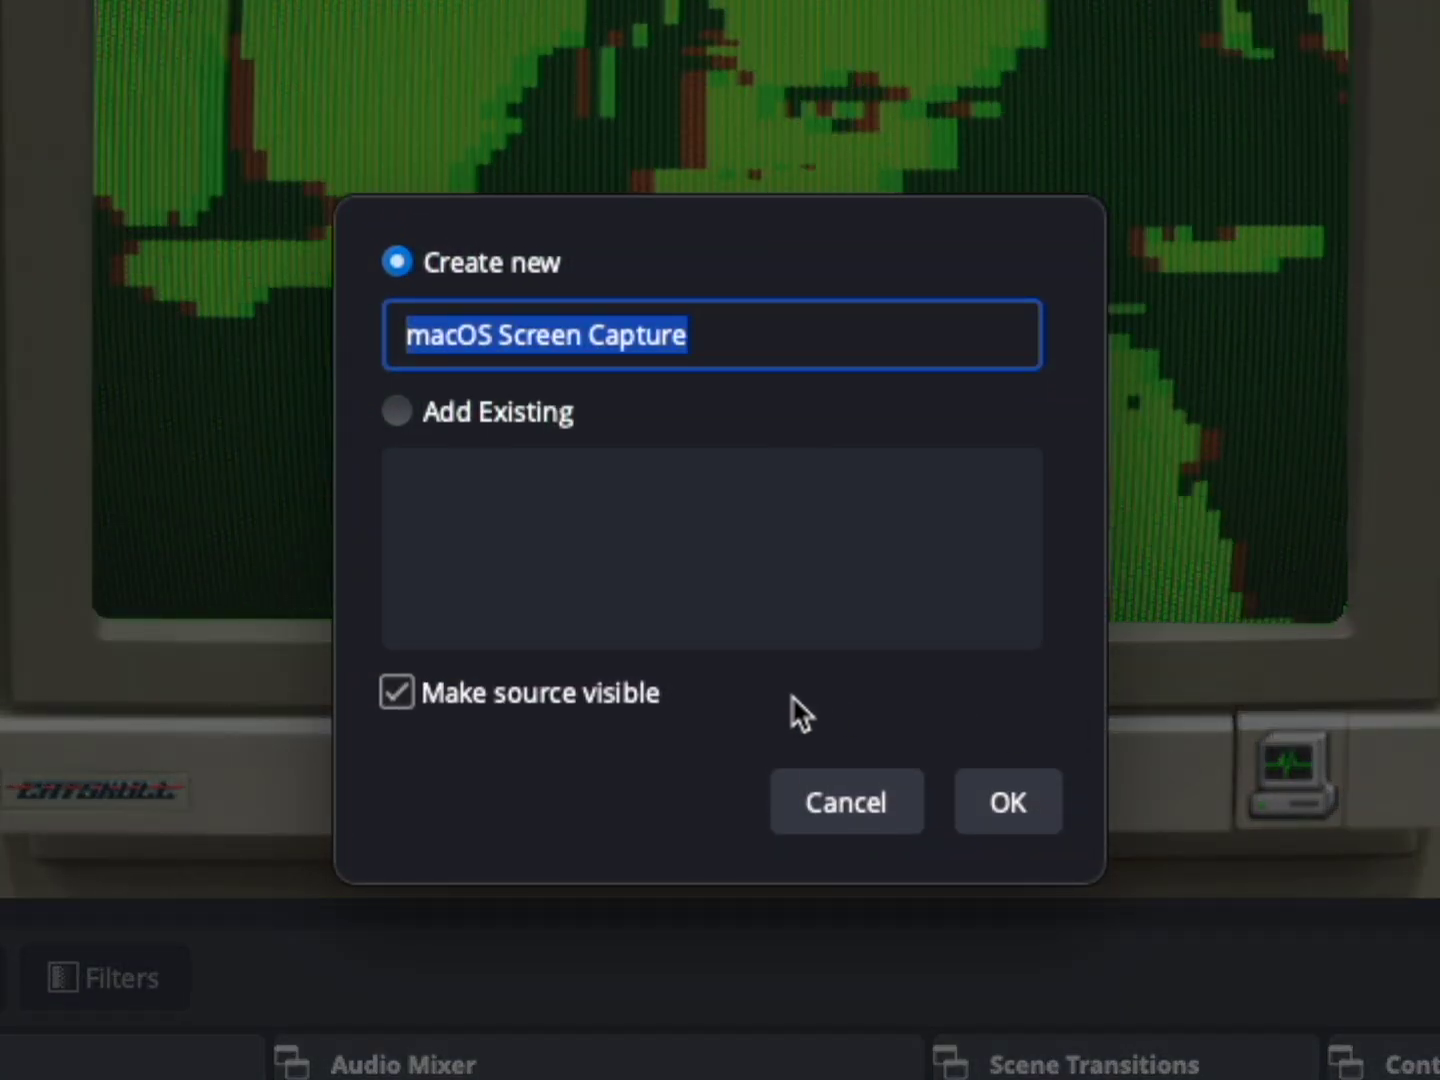
pyautogui.write('86box')
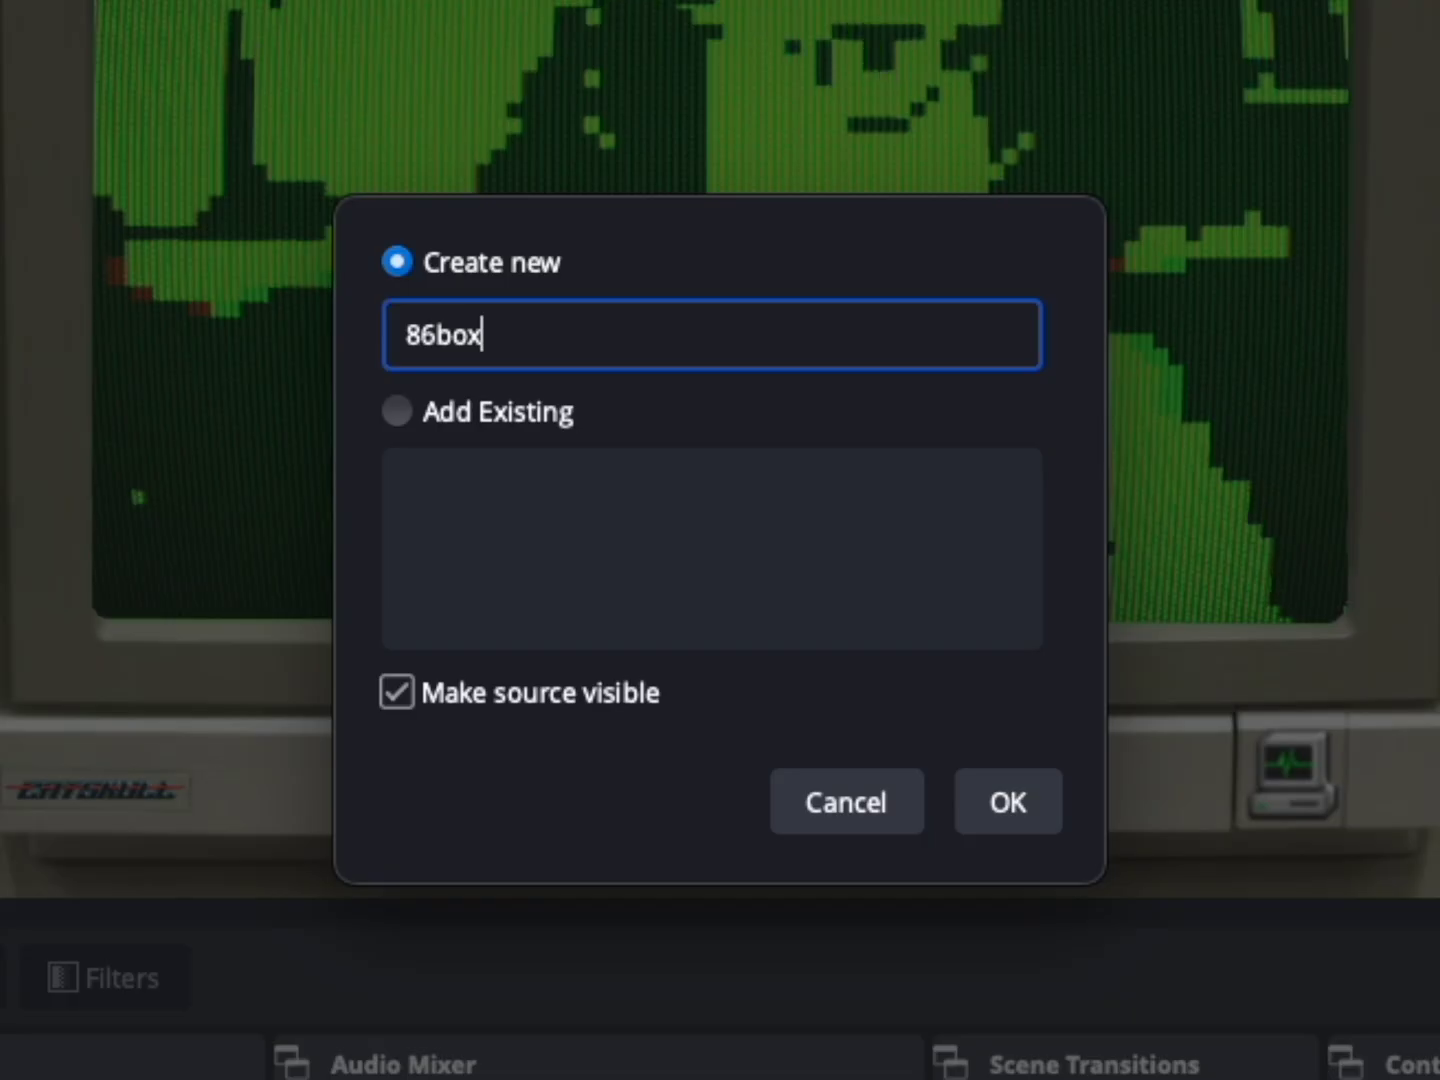
pyautogui.press('Return')
# - Set the 86box source to Window Capture of the 86Box window, with the cursor hidden
pyautogui.click(725, 503)
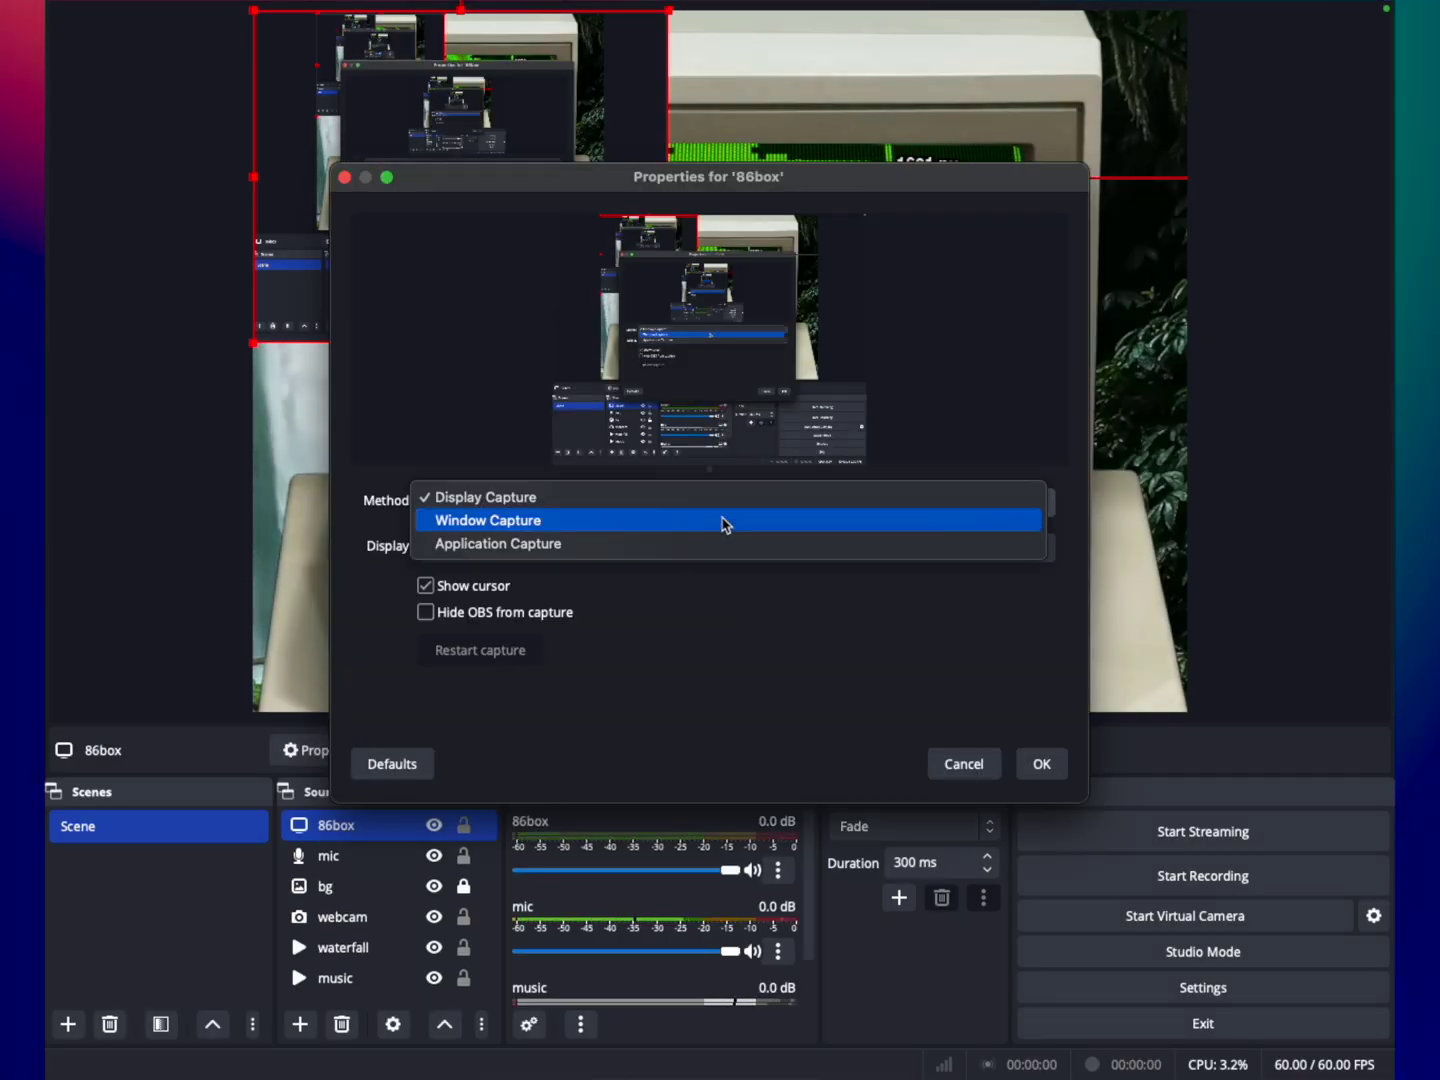
pyautogui.click(724, 520)
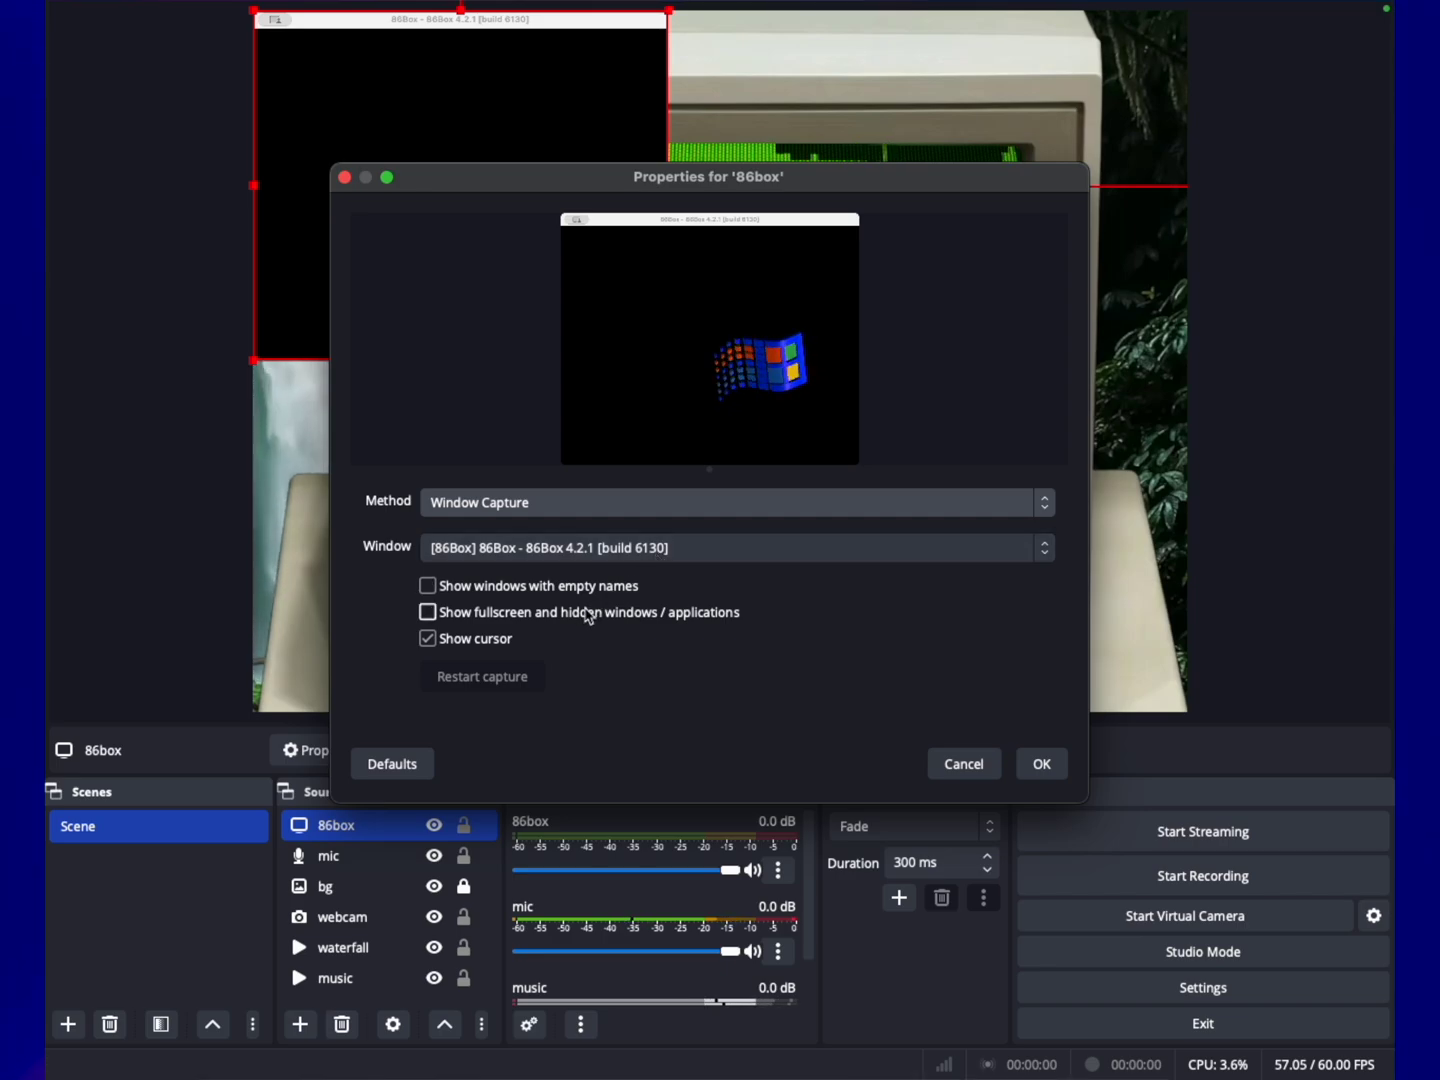
pyautogui.click(475, 638)
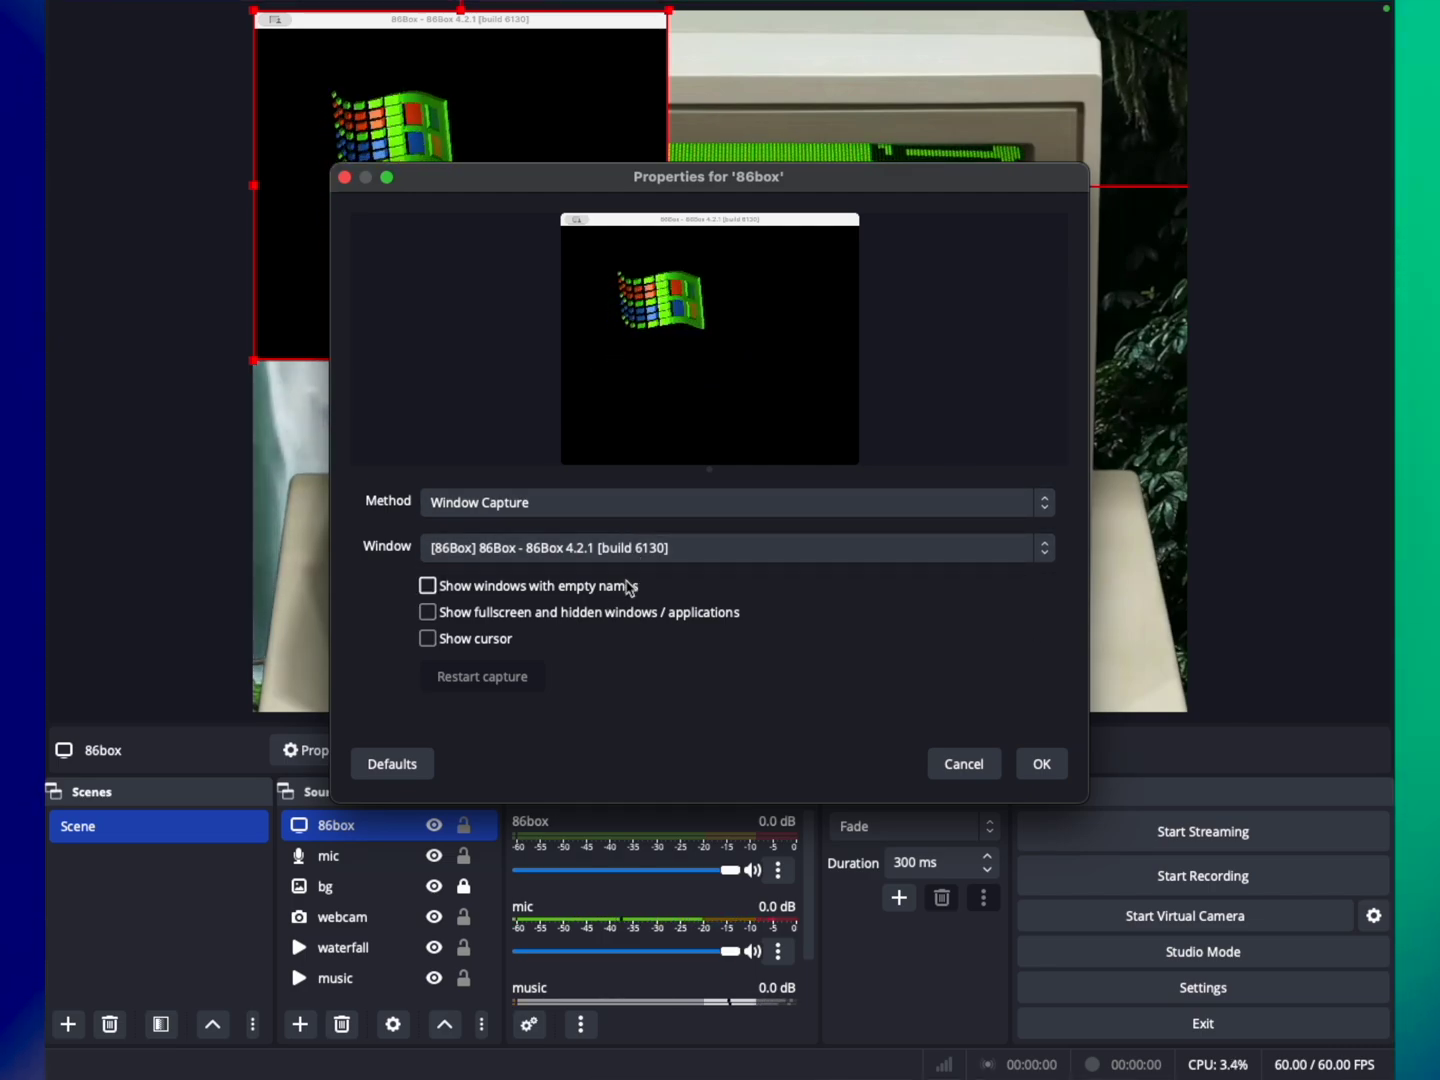
pyautogui.click(1049, 766)
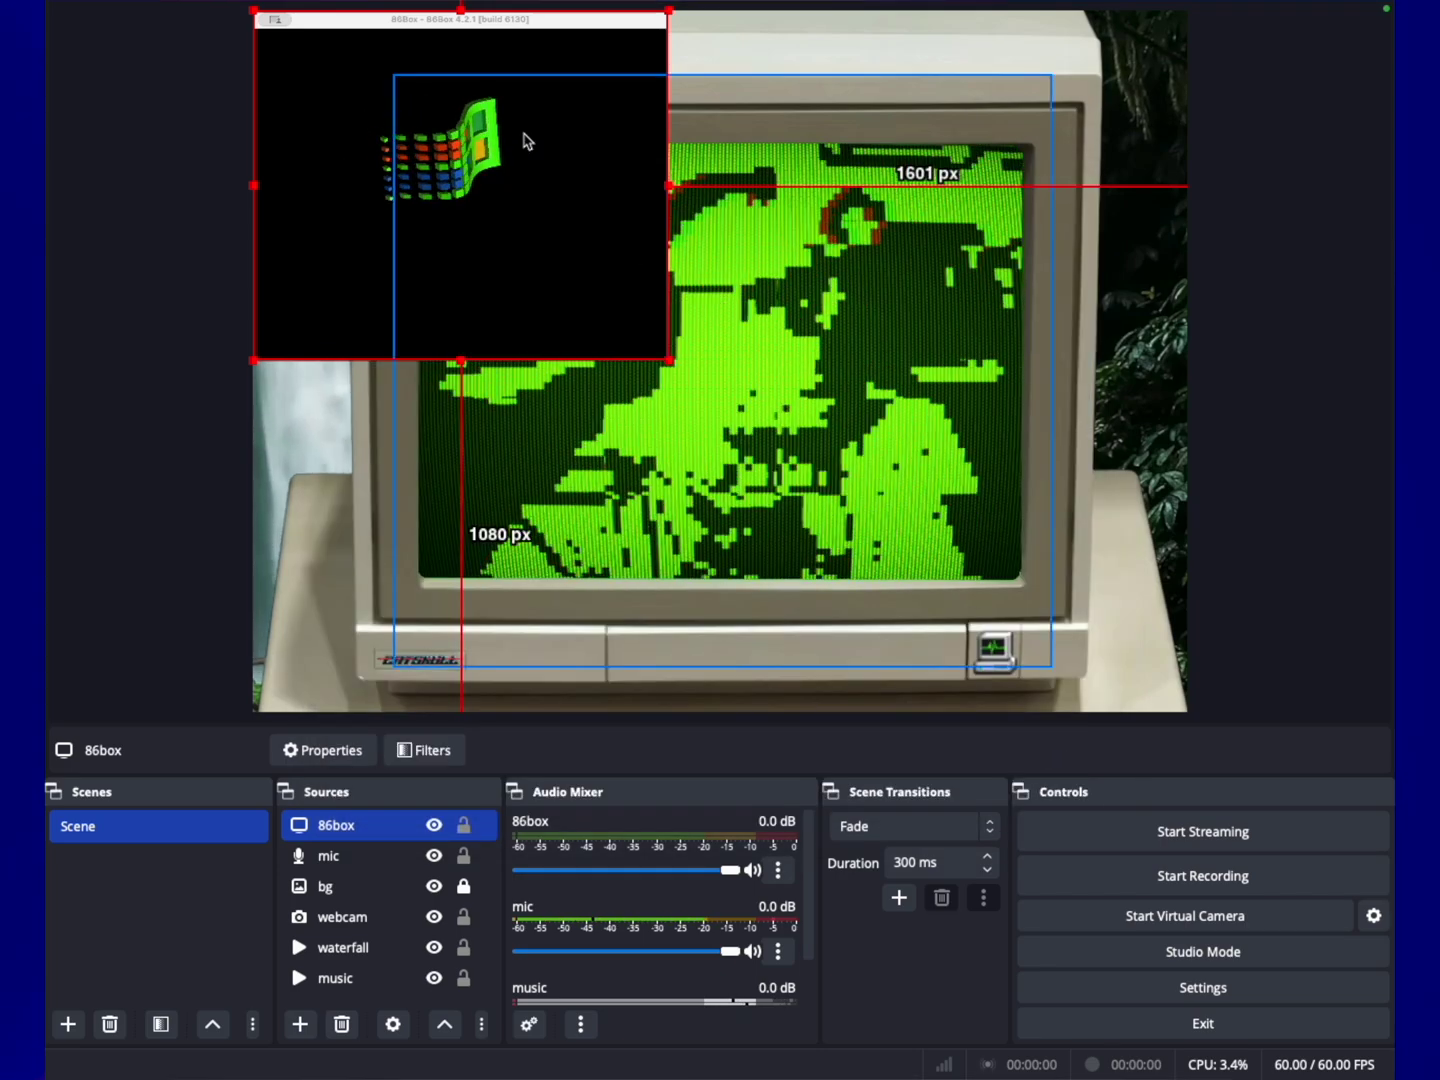
# - Crop the title bar off the 86box capture, then position and enlarge it to cover the monitor's screen
pyautogui.moveTo(499, 77); pyautogui.dragTo(681, 270)
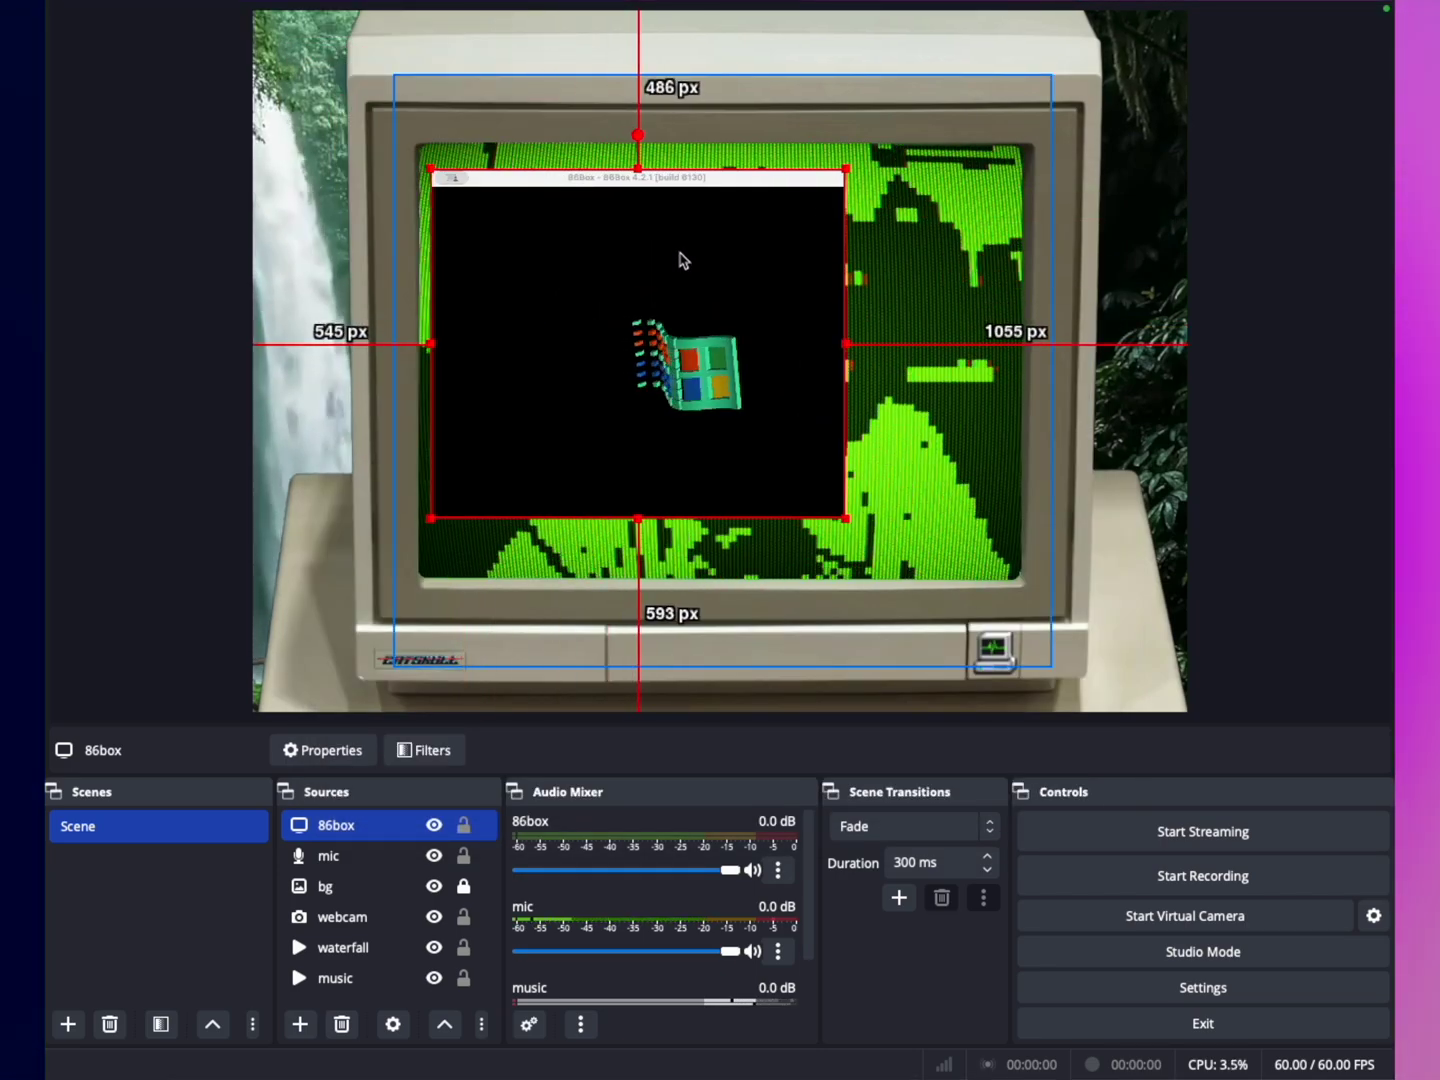
pyautogui.moveTo(640, 171); pyautogui.dragTo(636, 186)
pyautogui.moveTo(626, 314); pyautogui.dragTo(680, 327)
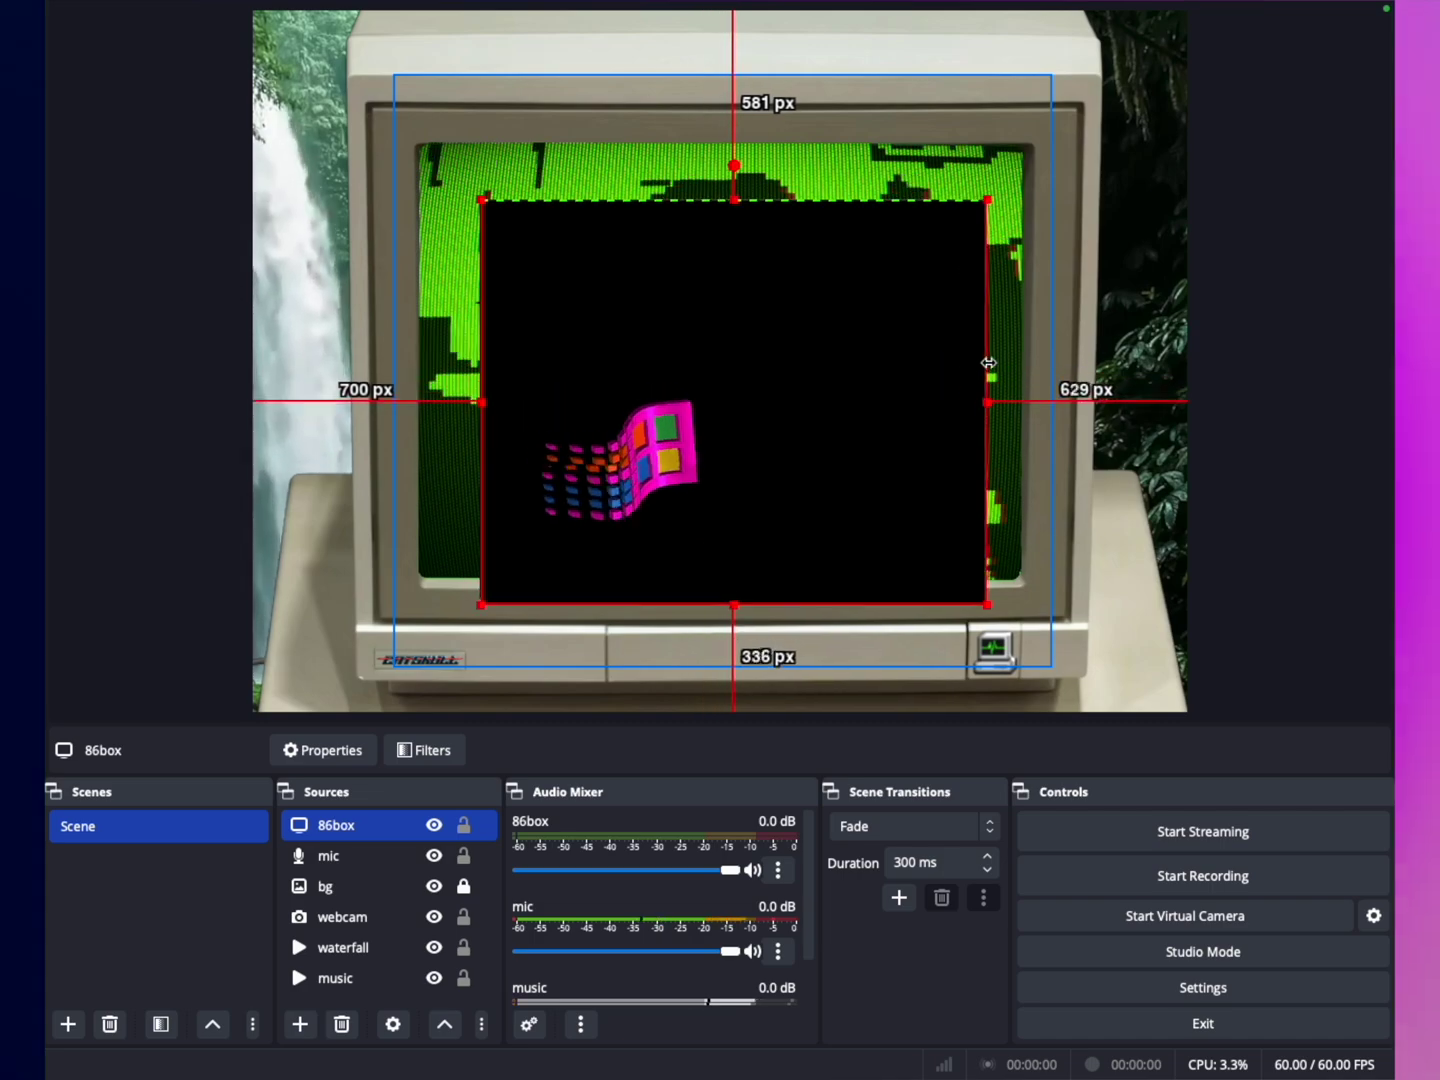
pyautogui.moveTo(843, 391); pyautogui.dragTo(767, 322)
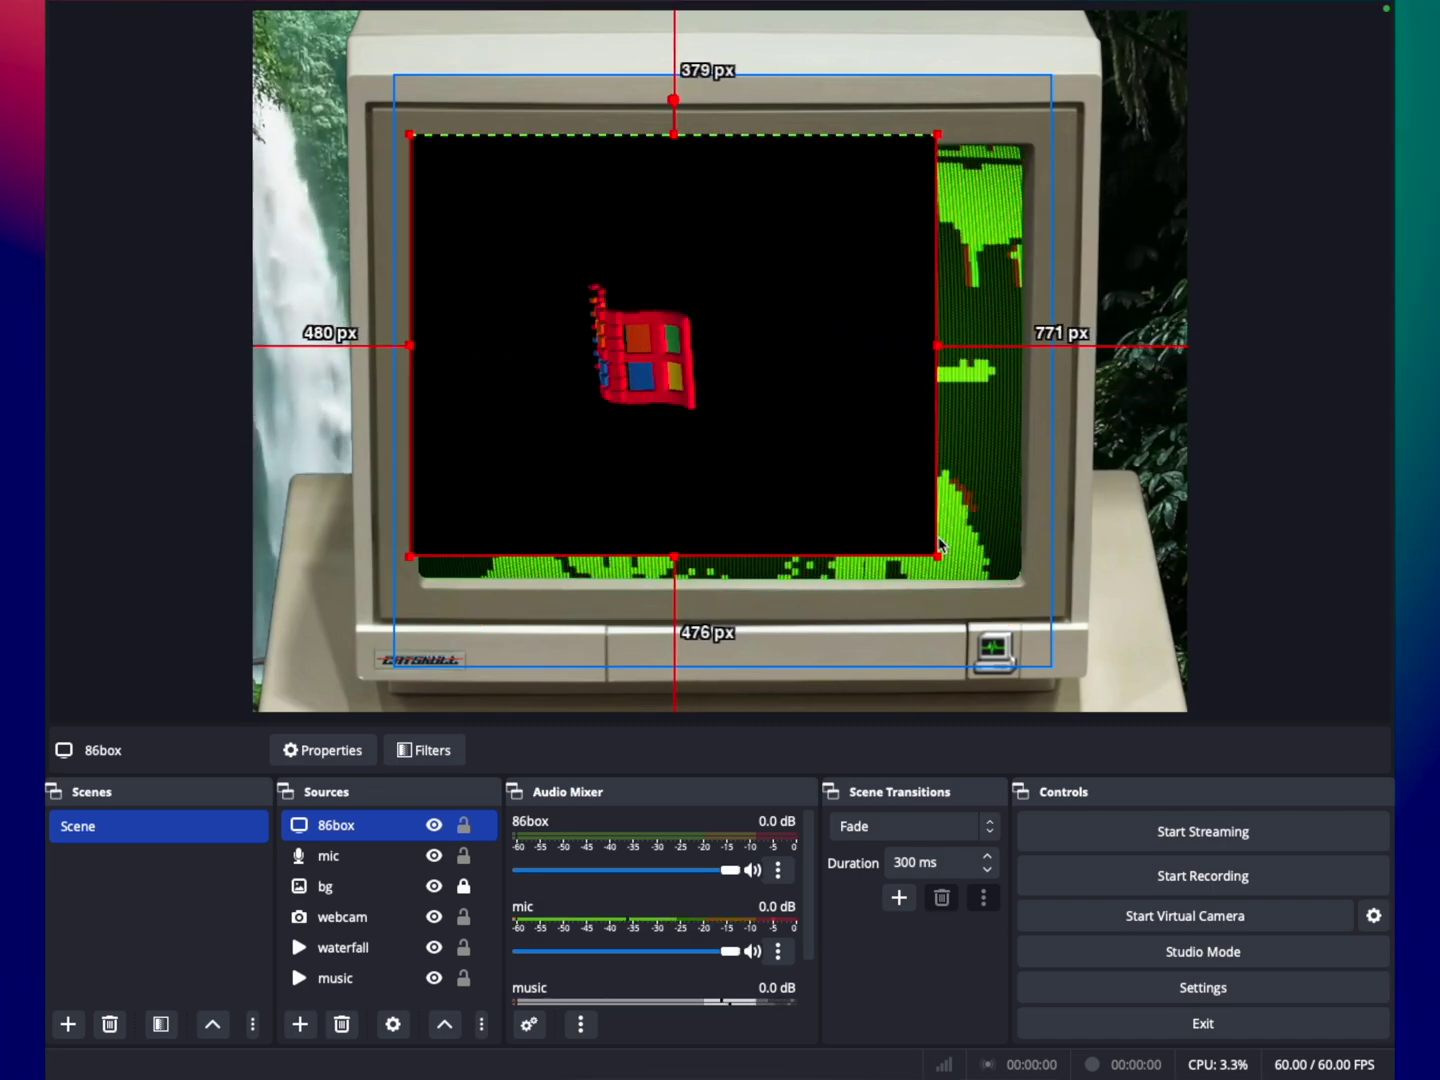
pyautogui.moveTo(935, 554); pyautogui.dragTo(1006, 604)
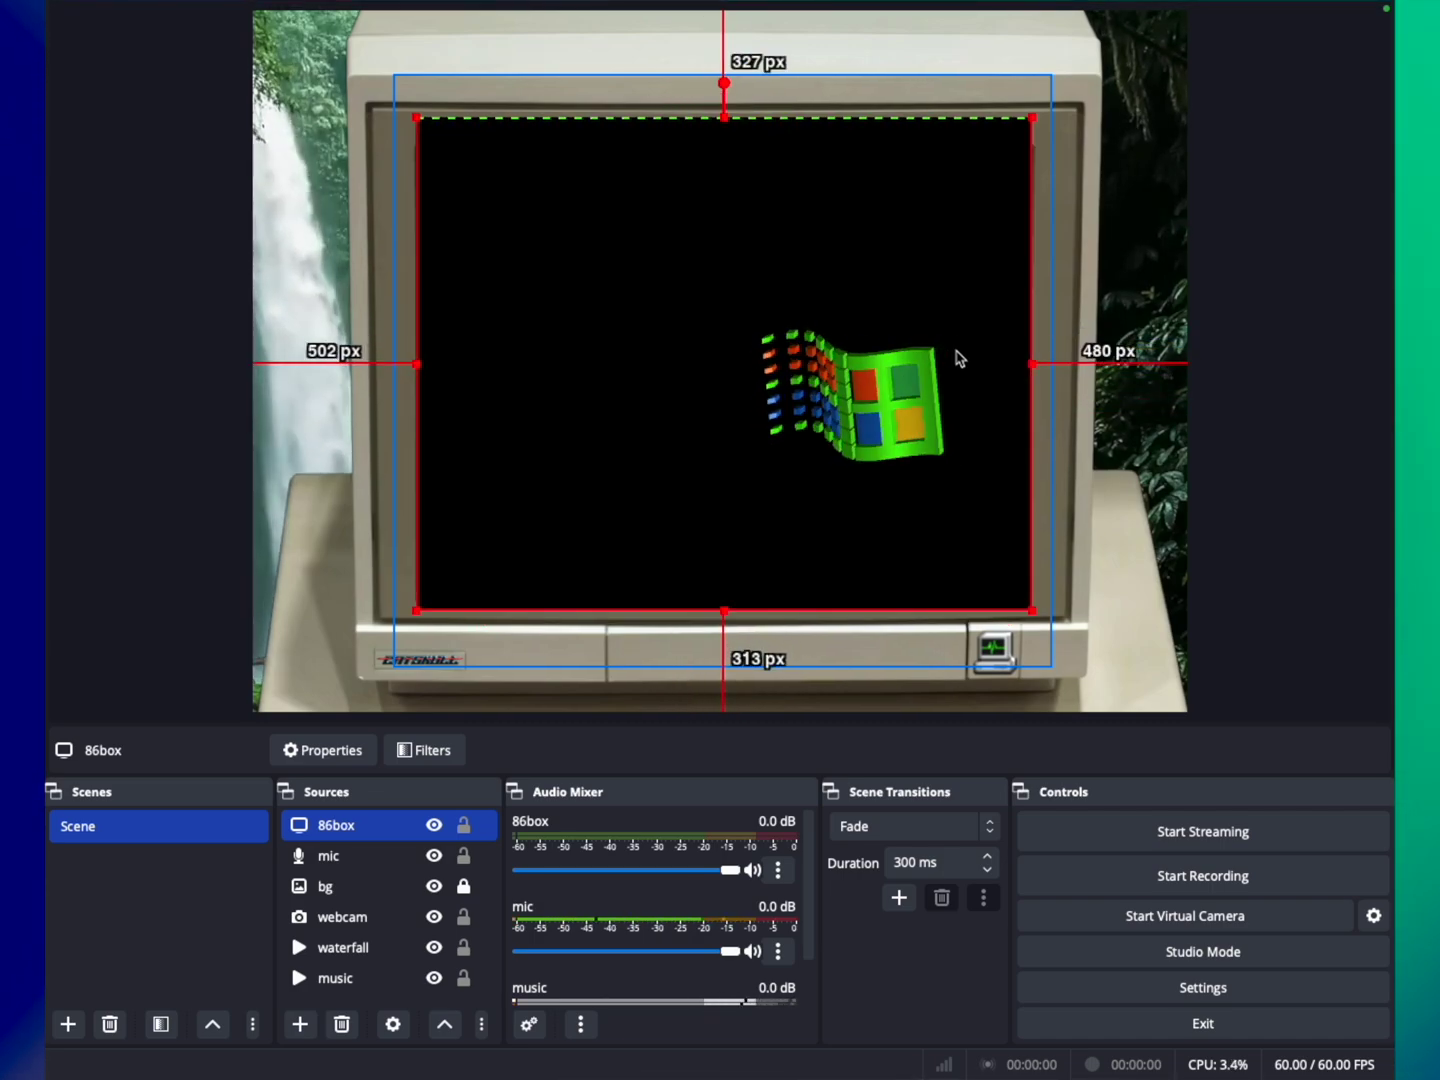
# - Place the 86box source between bg and webcam in the source order and centre it within the monitor frame
pyautogui.moveTo(395, 824); pyautogui.dragTo(401, 900)
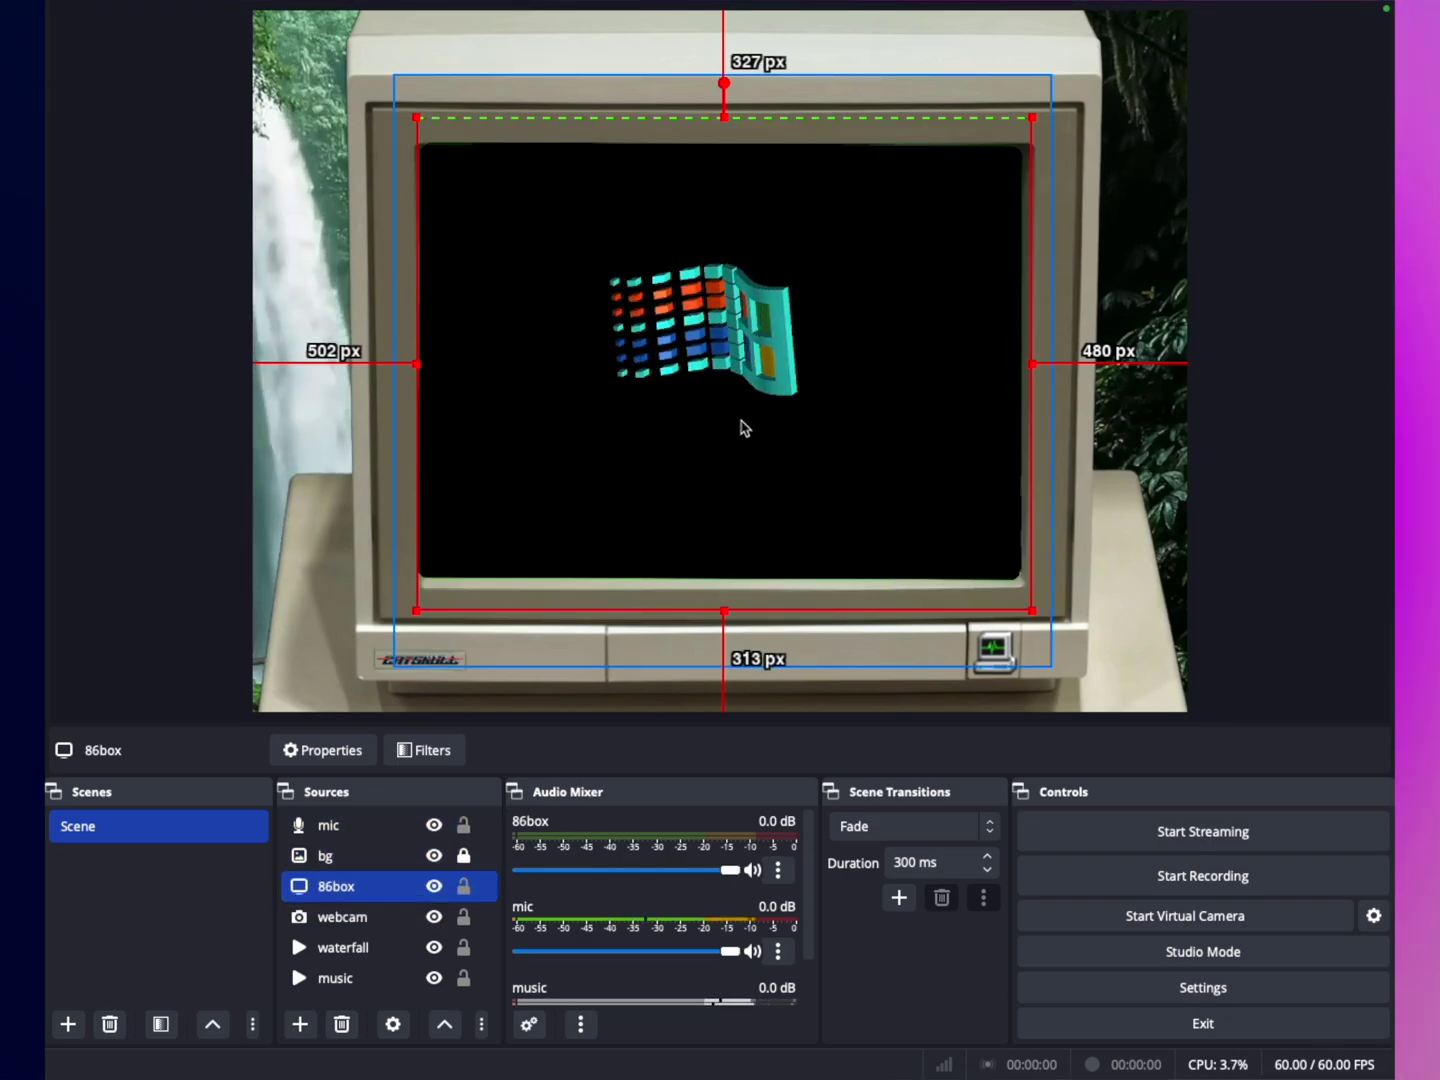
pyautogui.moveTo(741, 426); pyautogui.dragTo(739, 423)
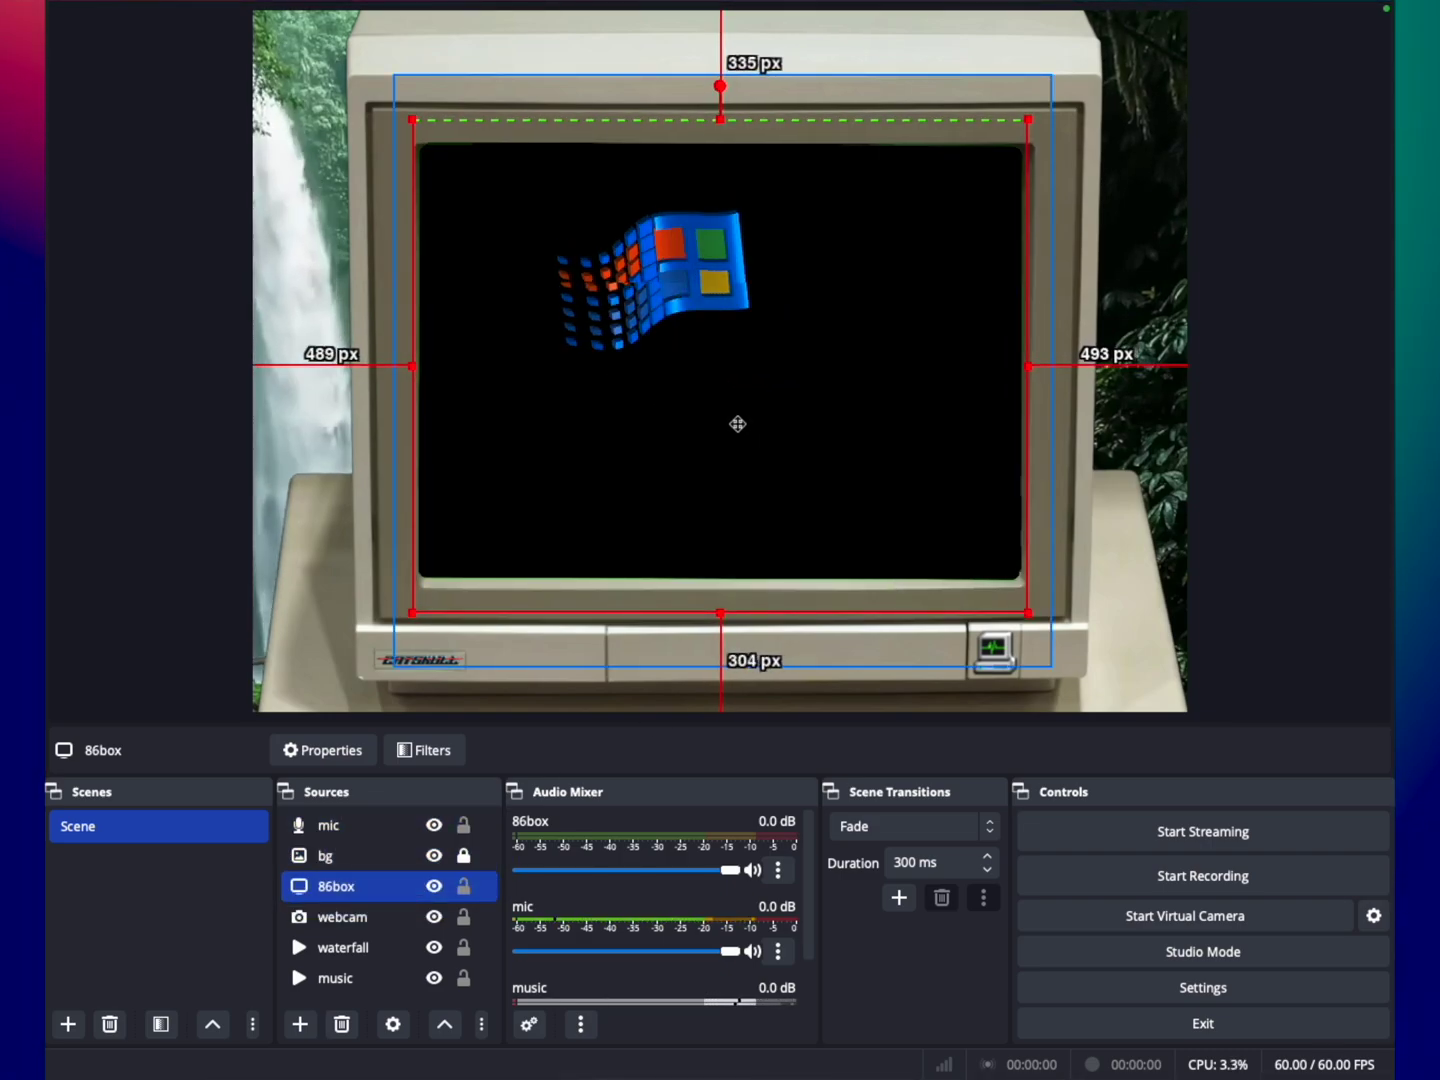
# - Add a Retro Effects filter set to CRT to the 86box source, review its settings and close the filters
pyautogui.rightClick(356, 886)
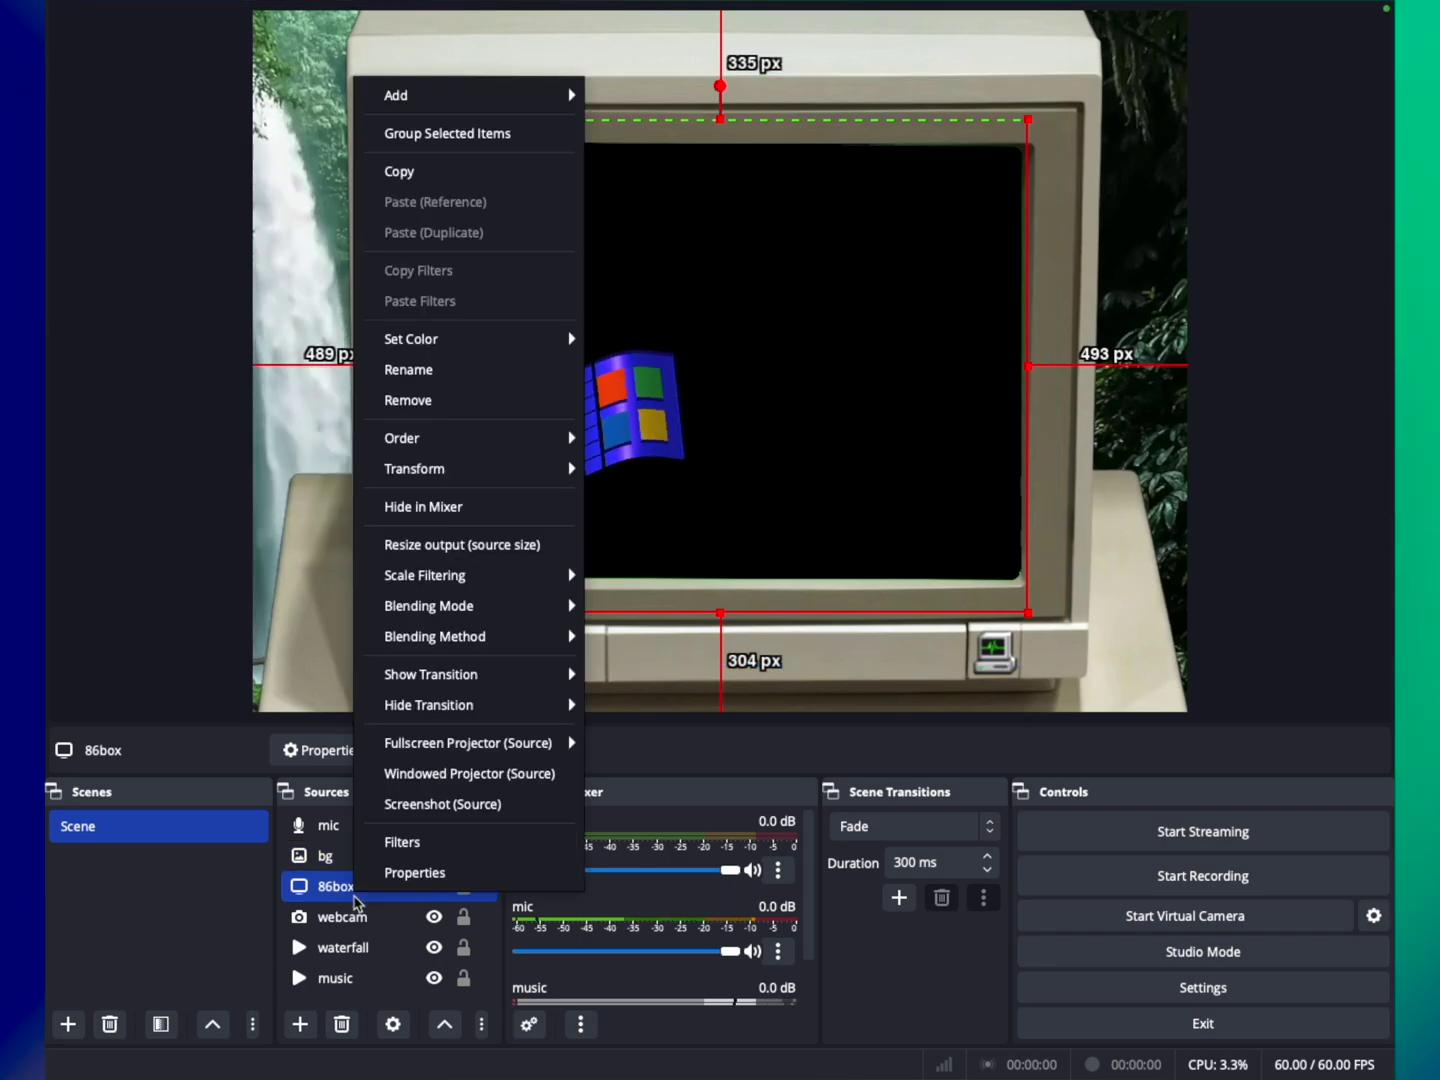
pyautogui.click(403, 842)
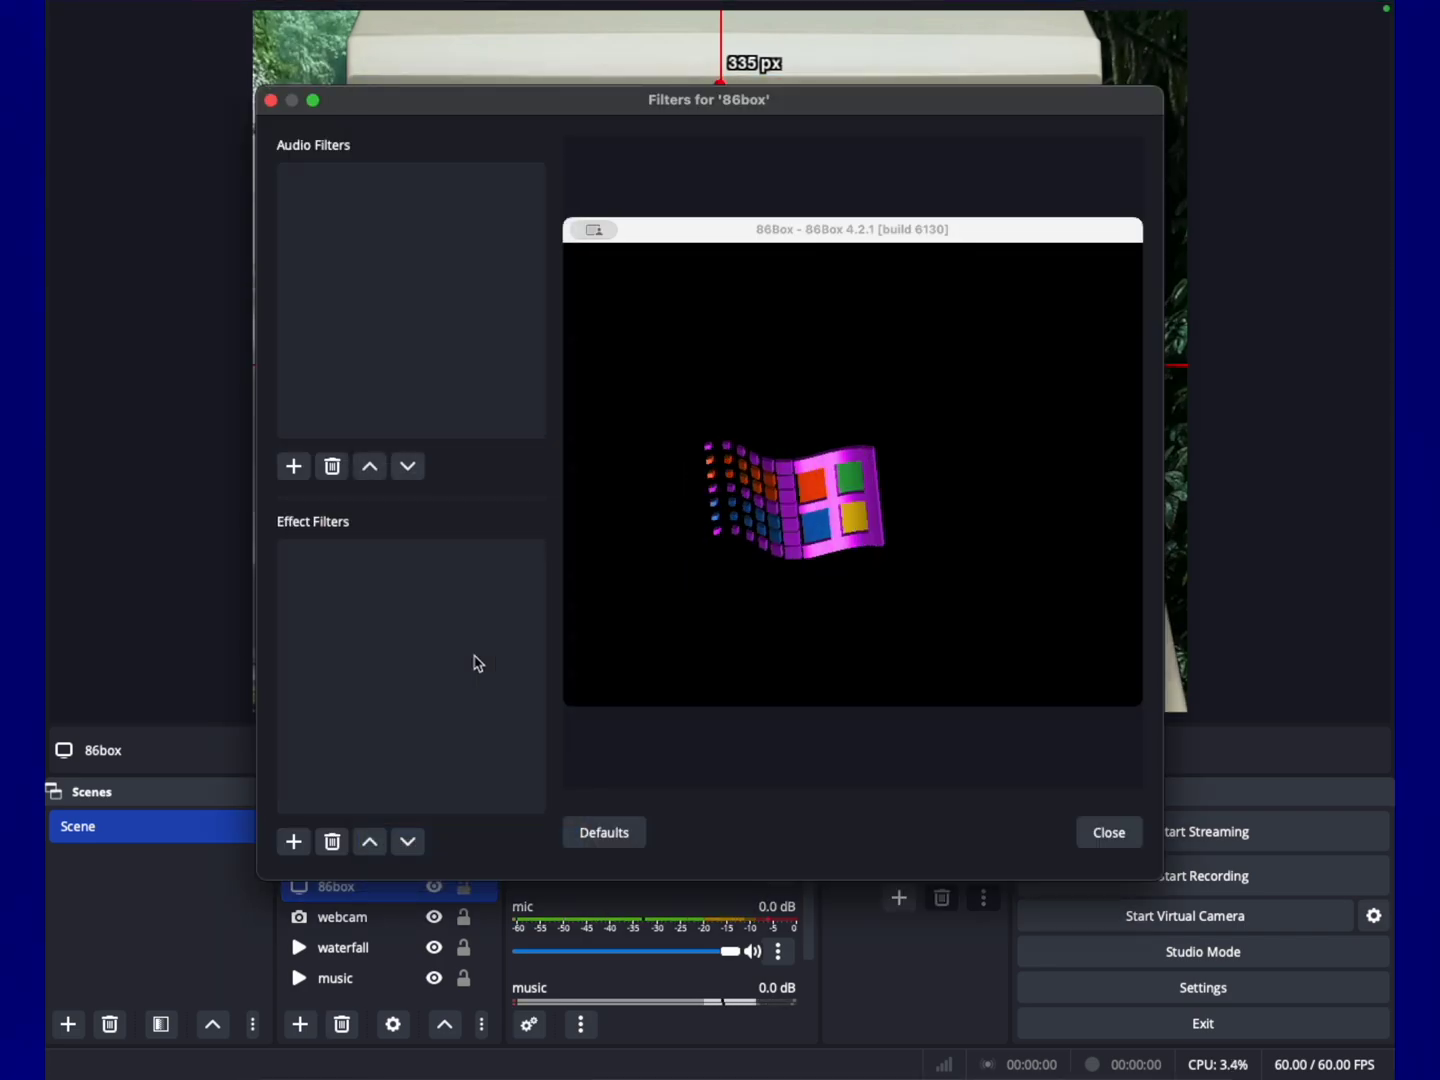
pyautogui.click(293, 843)
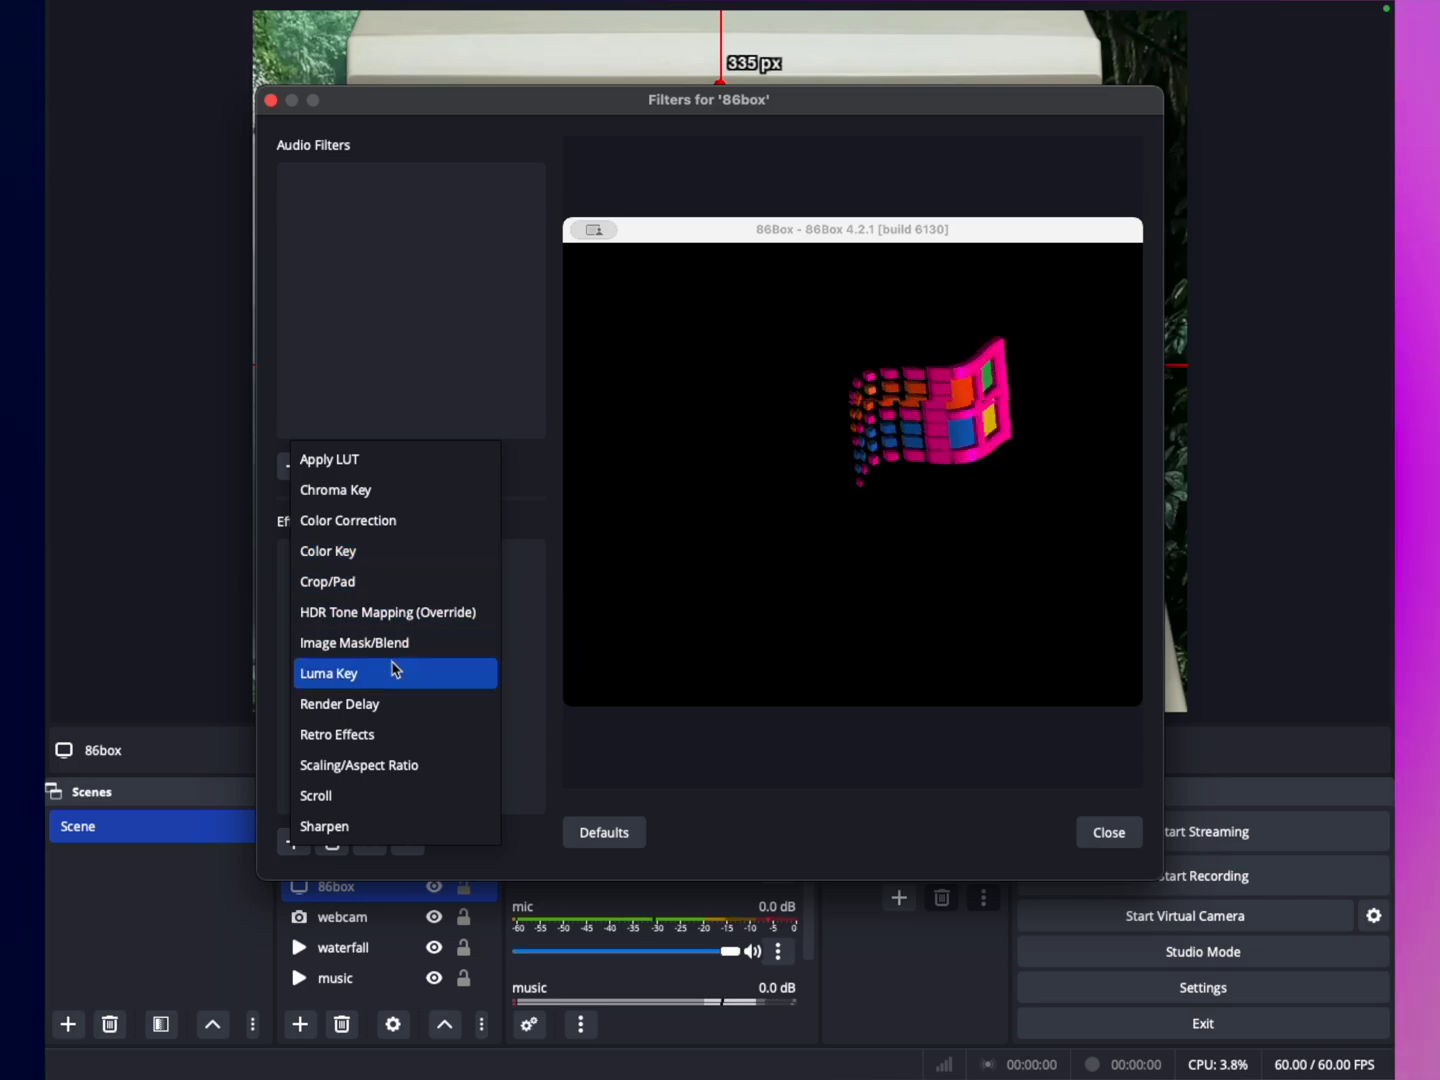
pyautogui.click(370, 732)
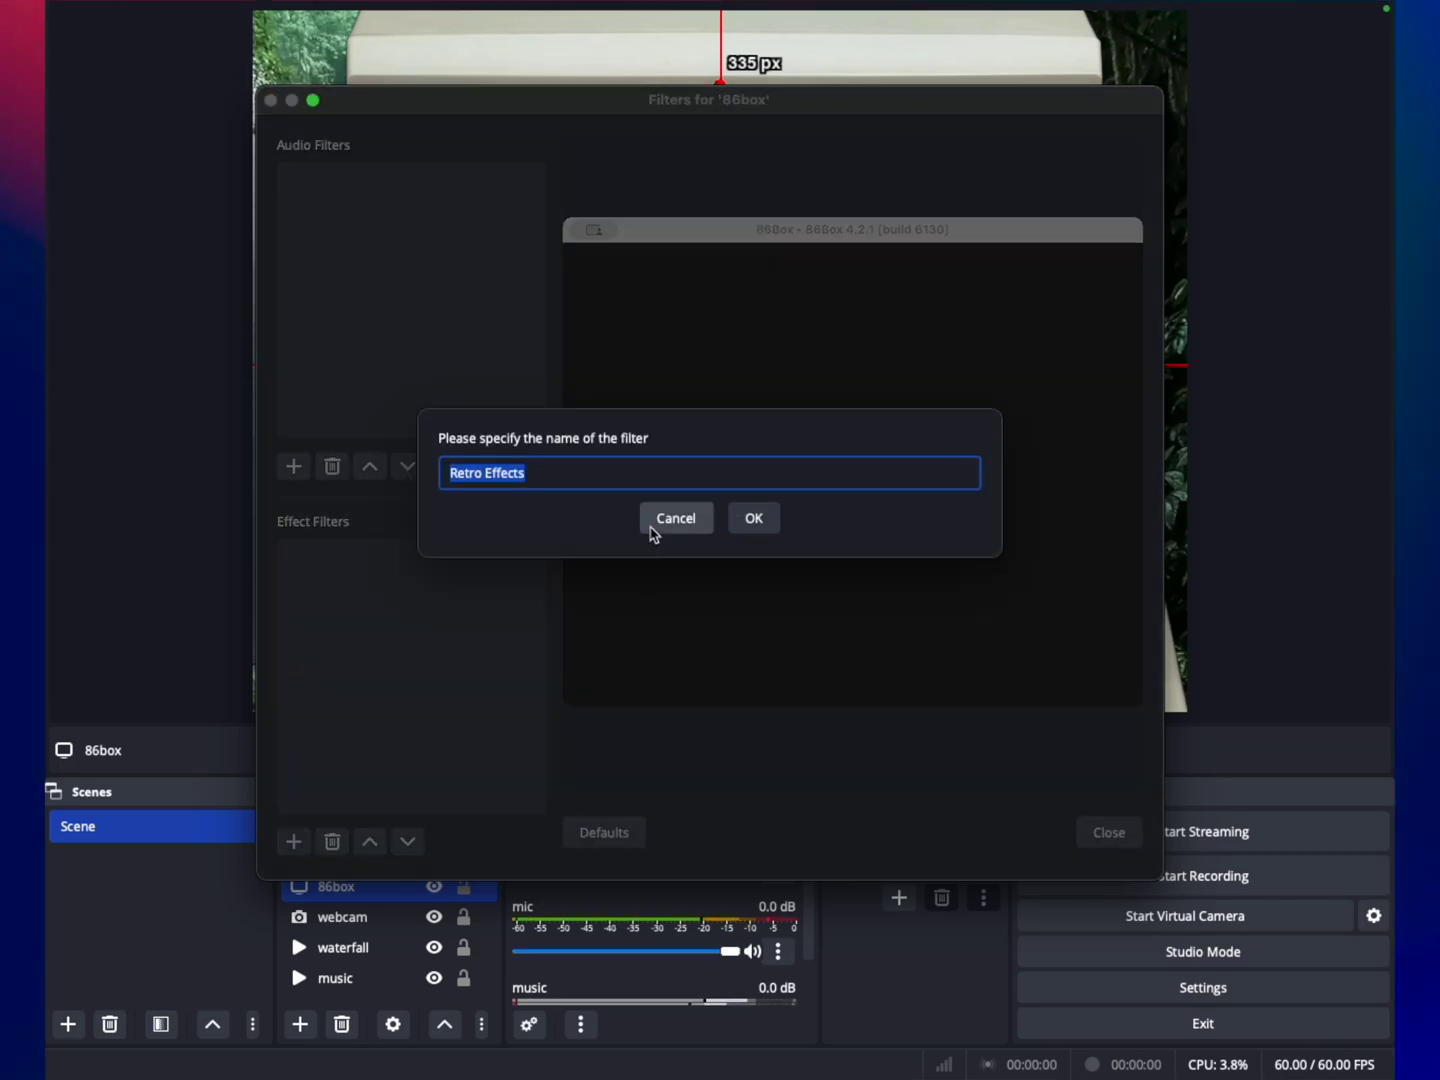
pyautogui.click(751, 518)
pyautogui.click(761, 492)
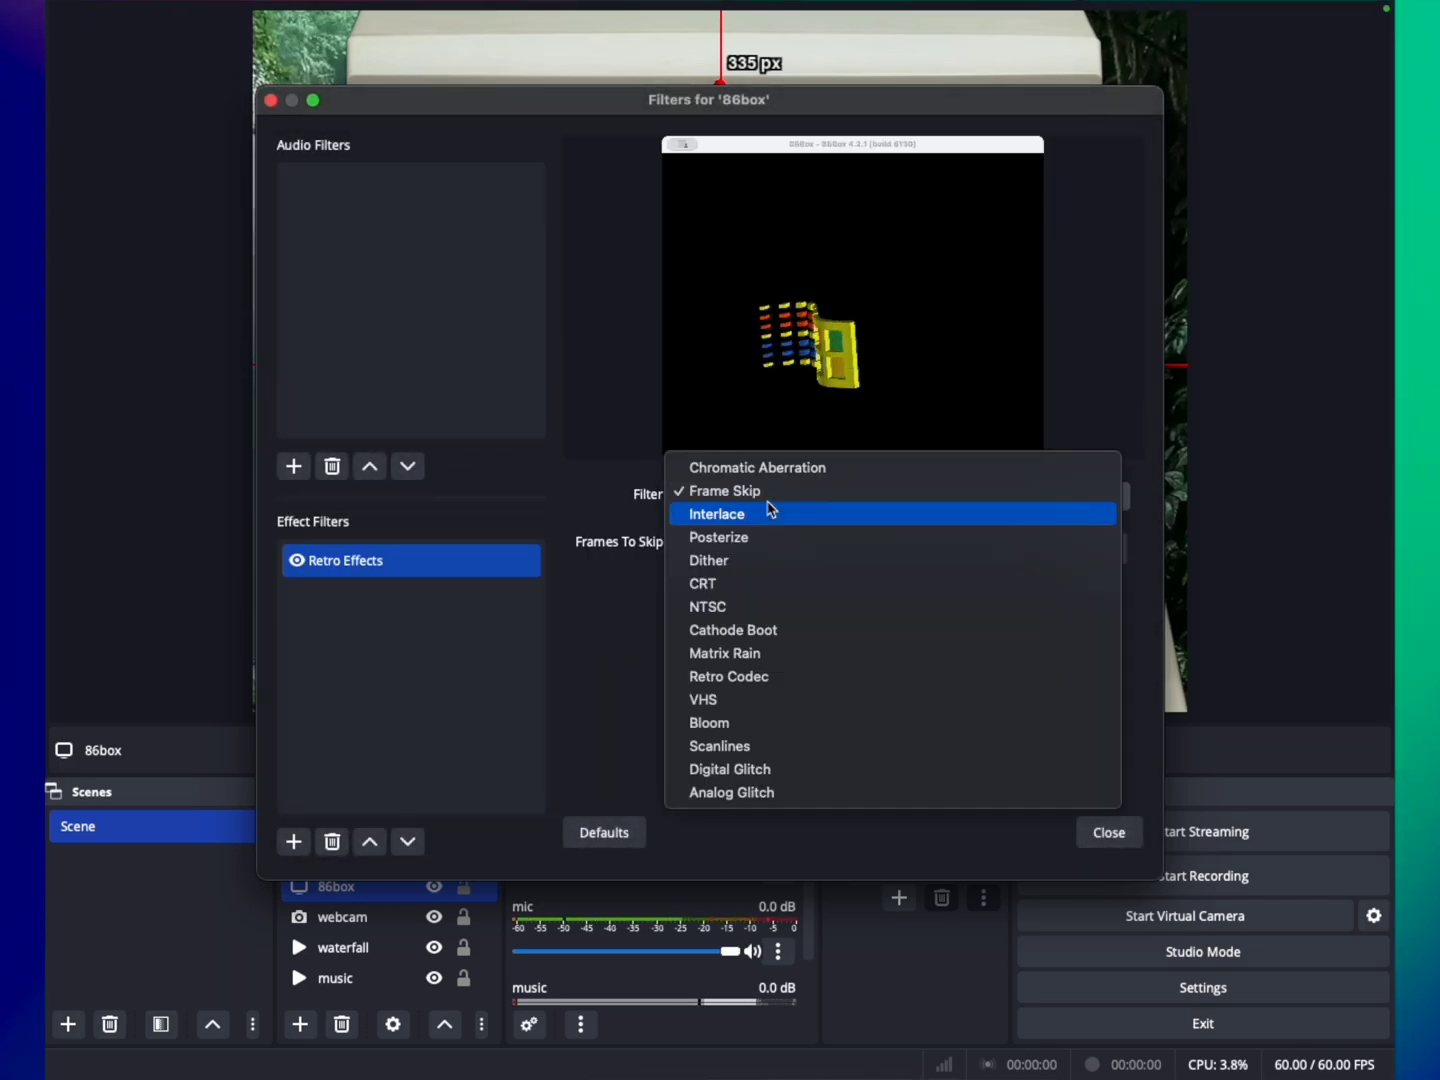
pyautogui.click(751, 586)
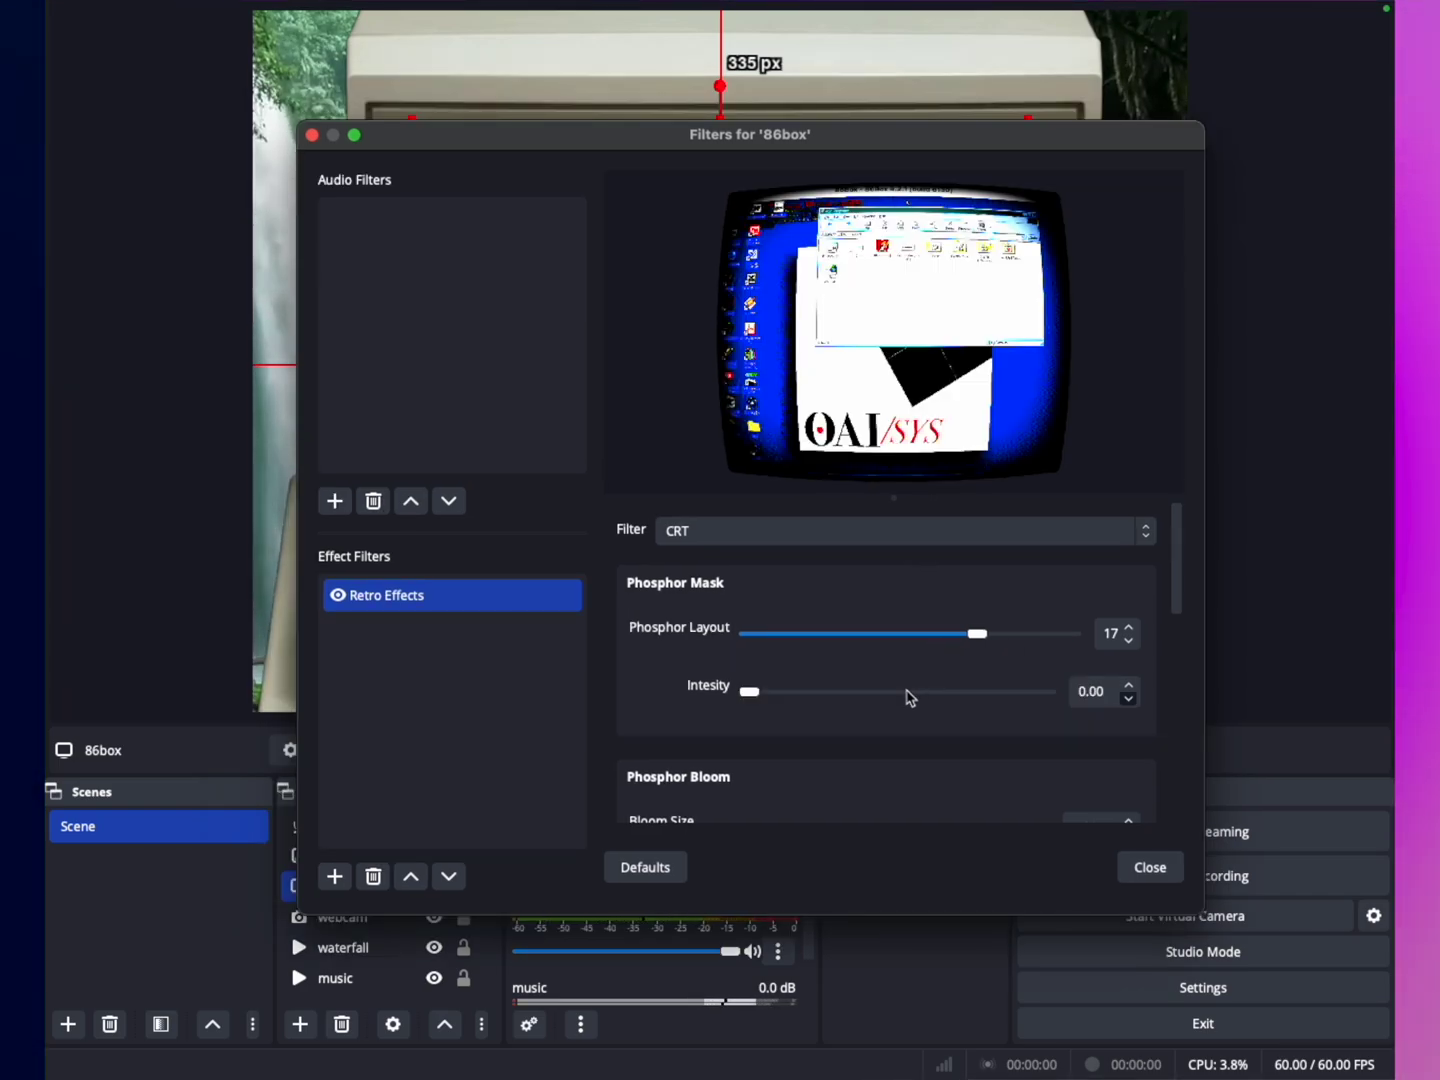
pyautogui.scroll(-5, 911, 697)
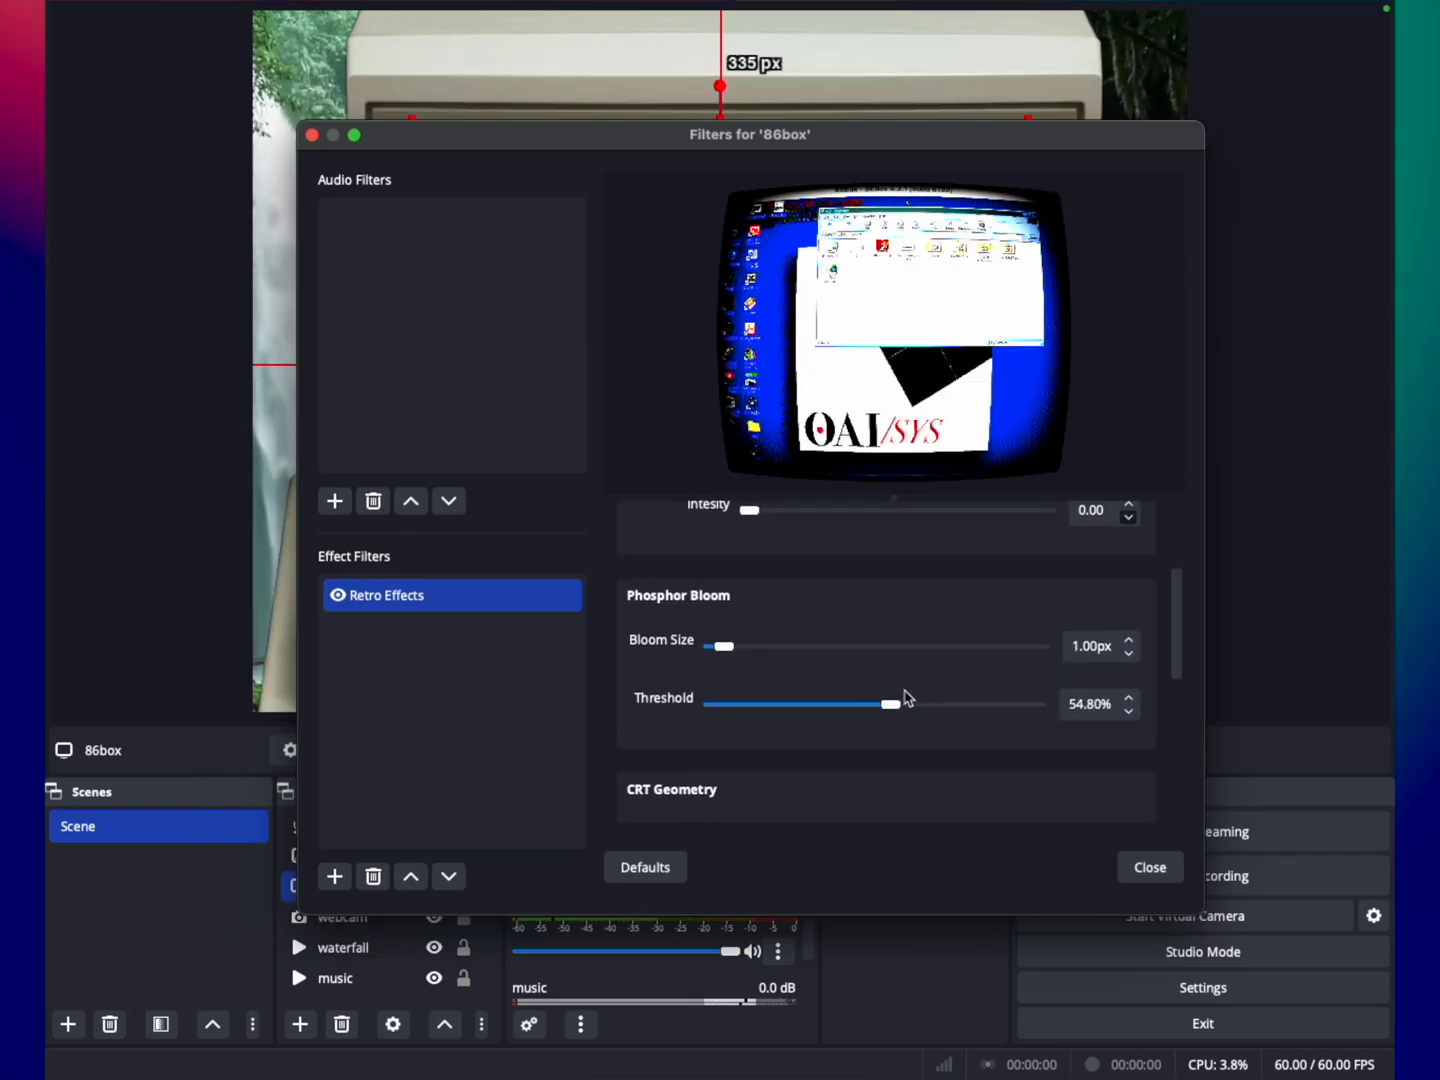
pyautogui.scroll(-3, 1120, 747)
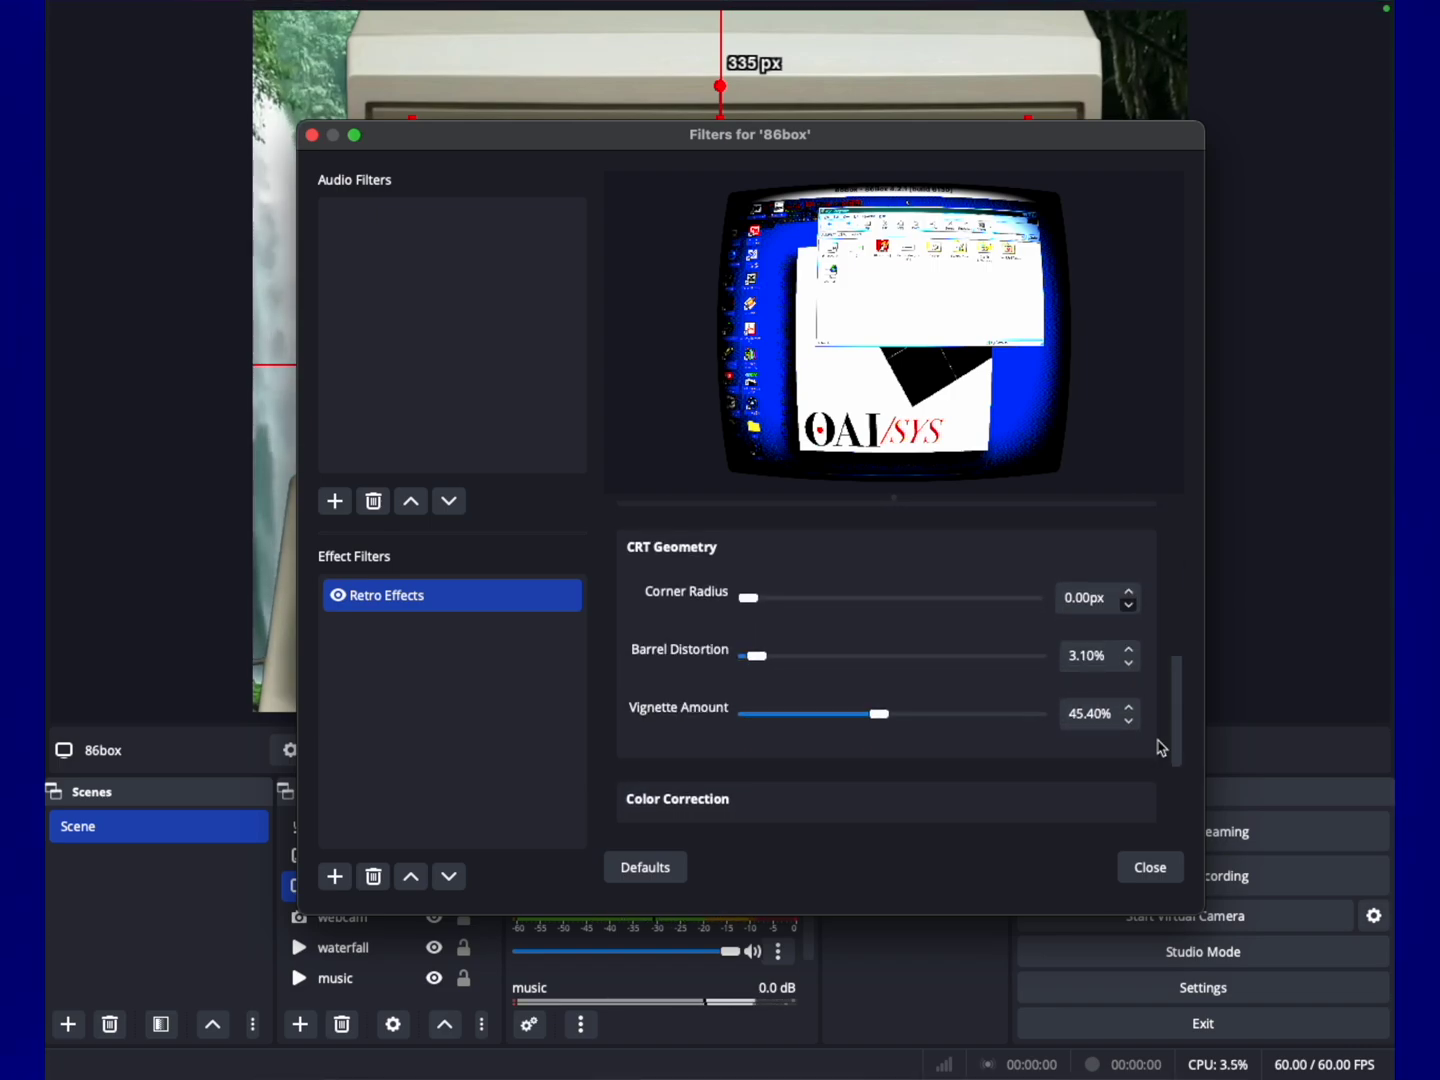
pyautogui.scroll(-3, 1160, 749)
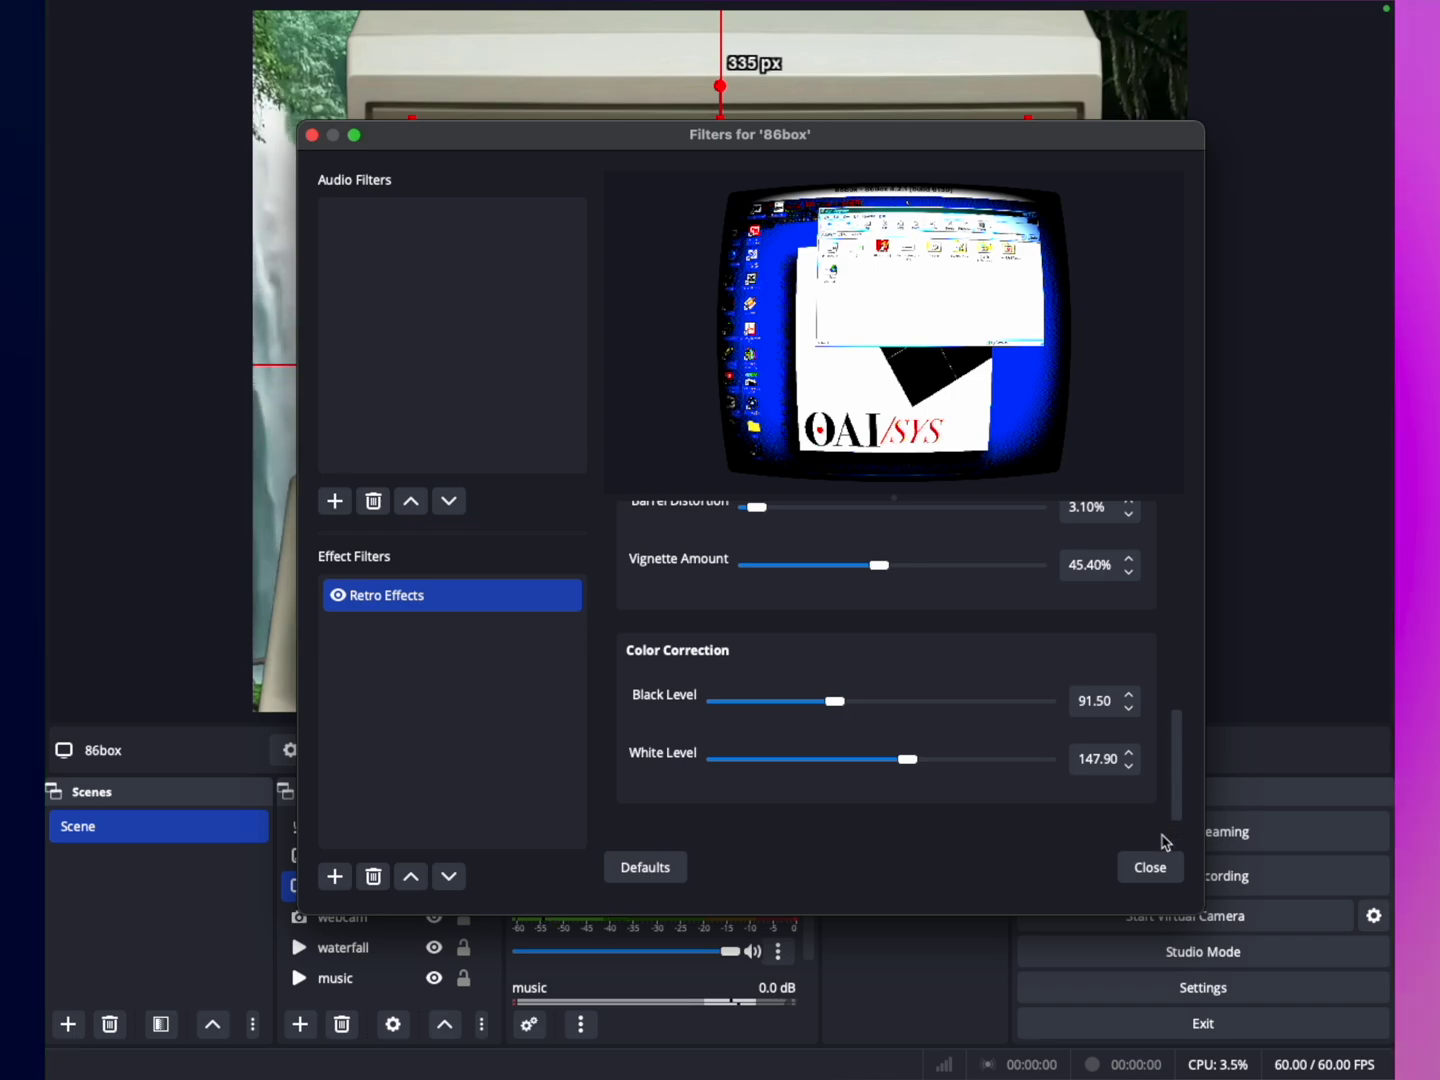
pyautogui.click(1150, 866)
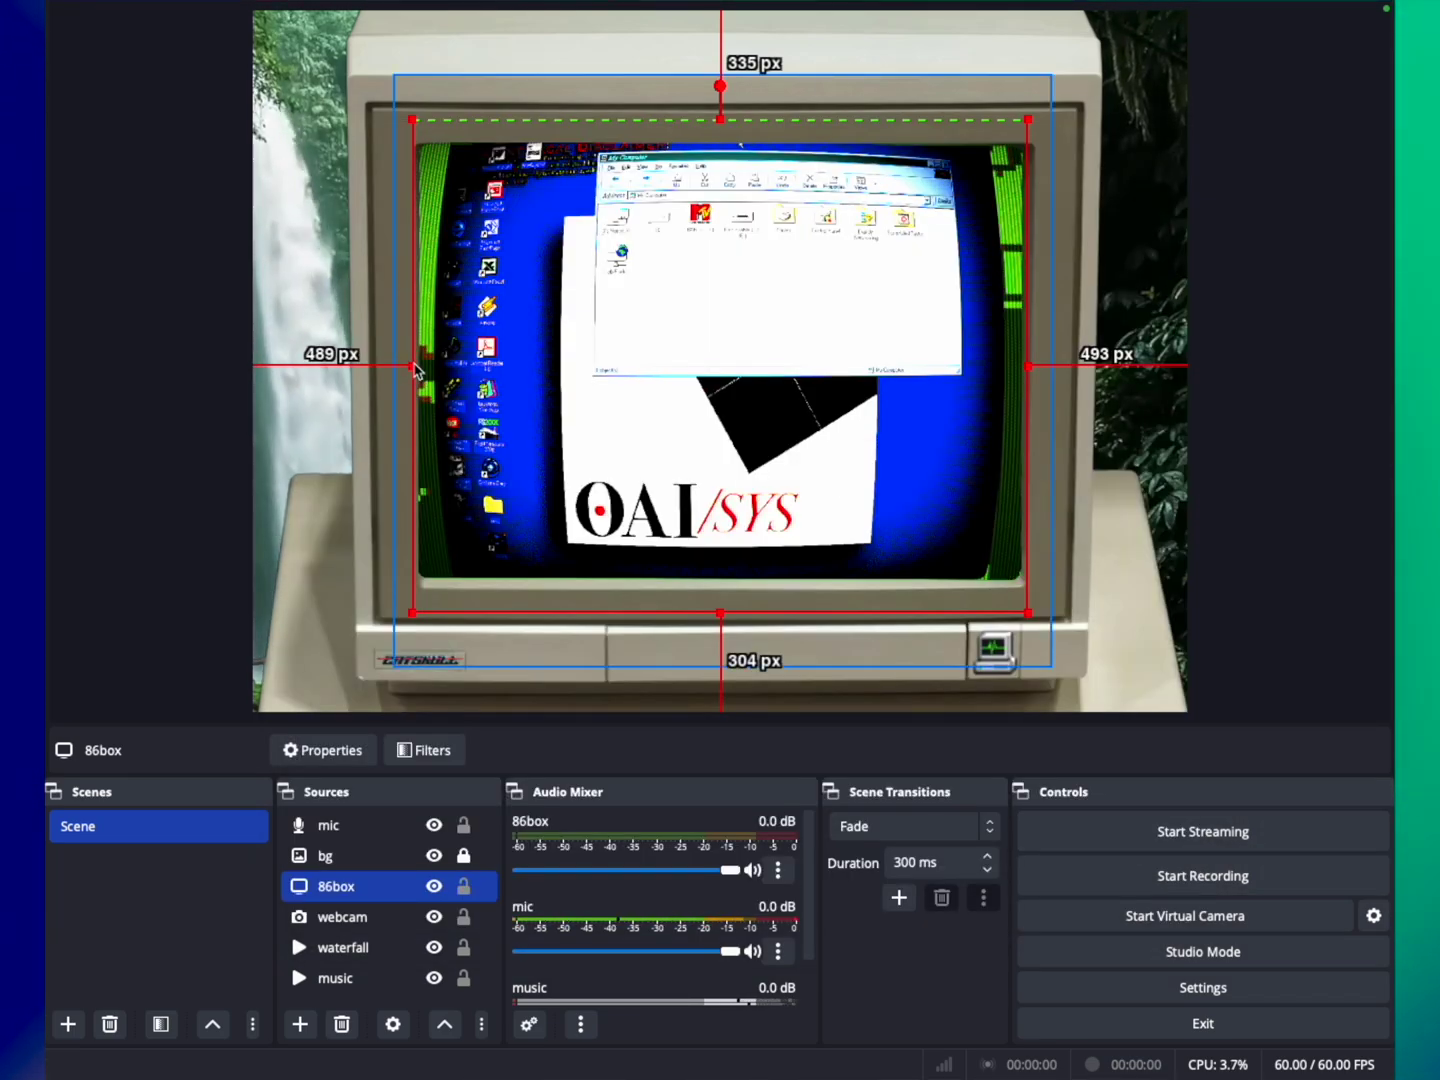
# - Enlarge the 86box capture past the edges of the monitor's screen opening and adjust its position to fill it
pyautogui.moveTo(413, 365); pyautogui.dragTo(391, 372)
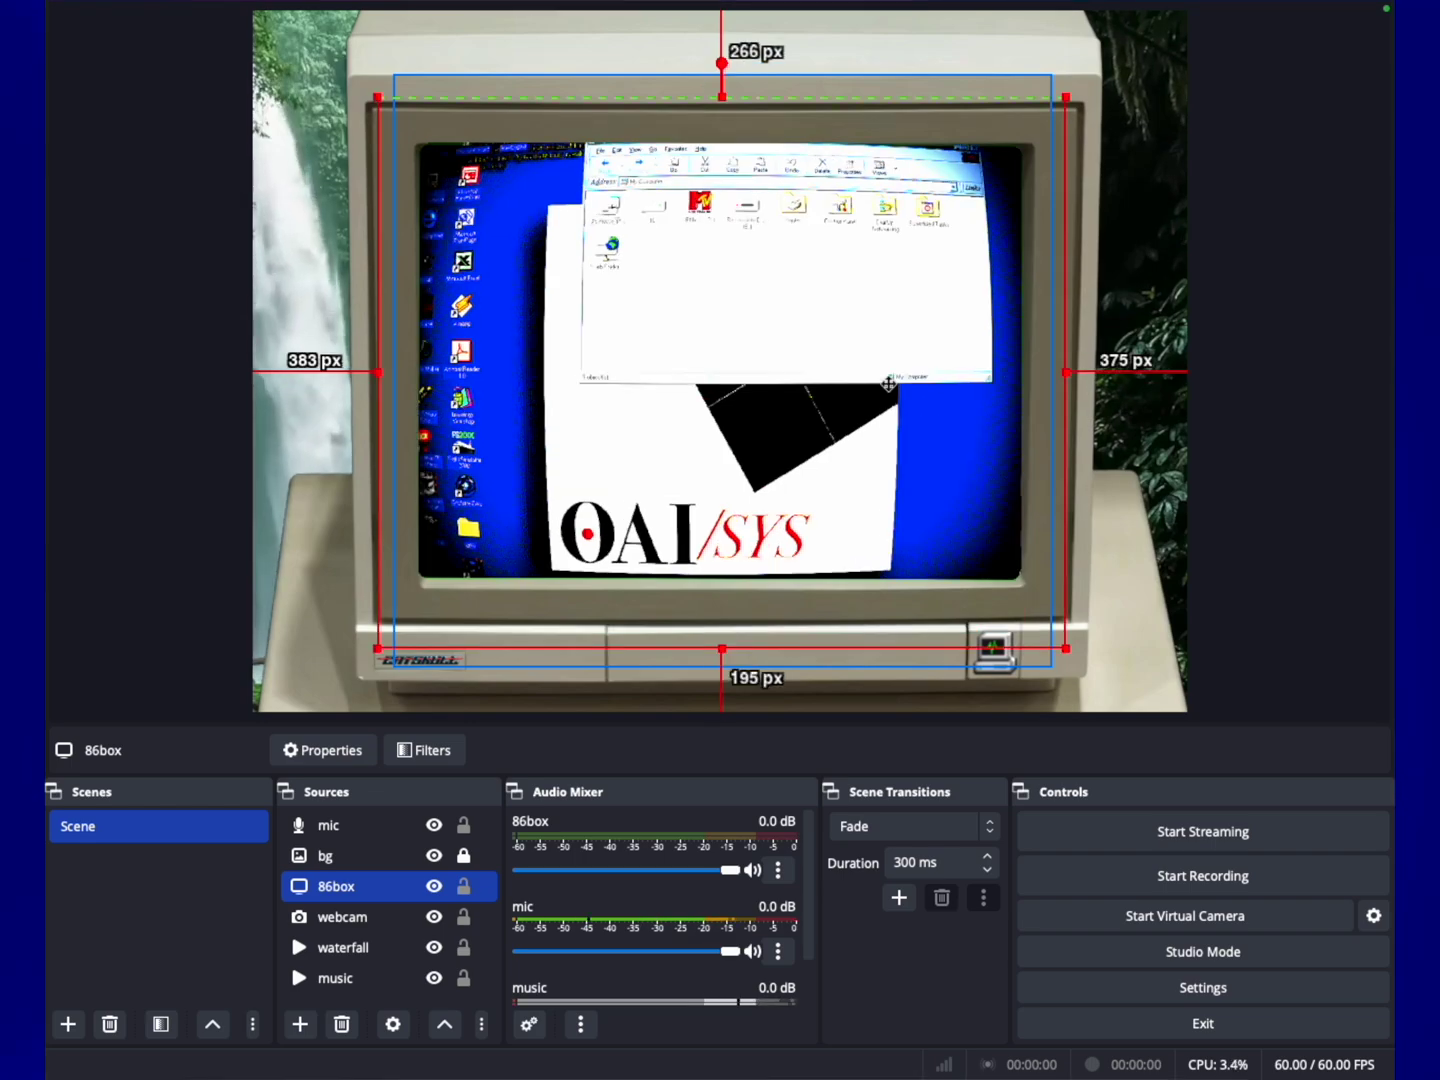
pyautogui.moveTo(887, 383); pyautogui.dragTo(890, 383)
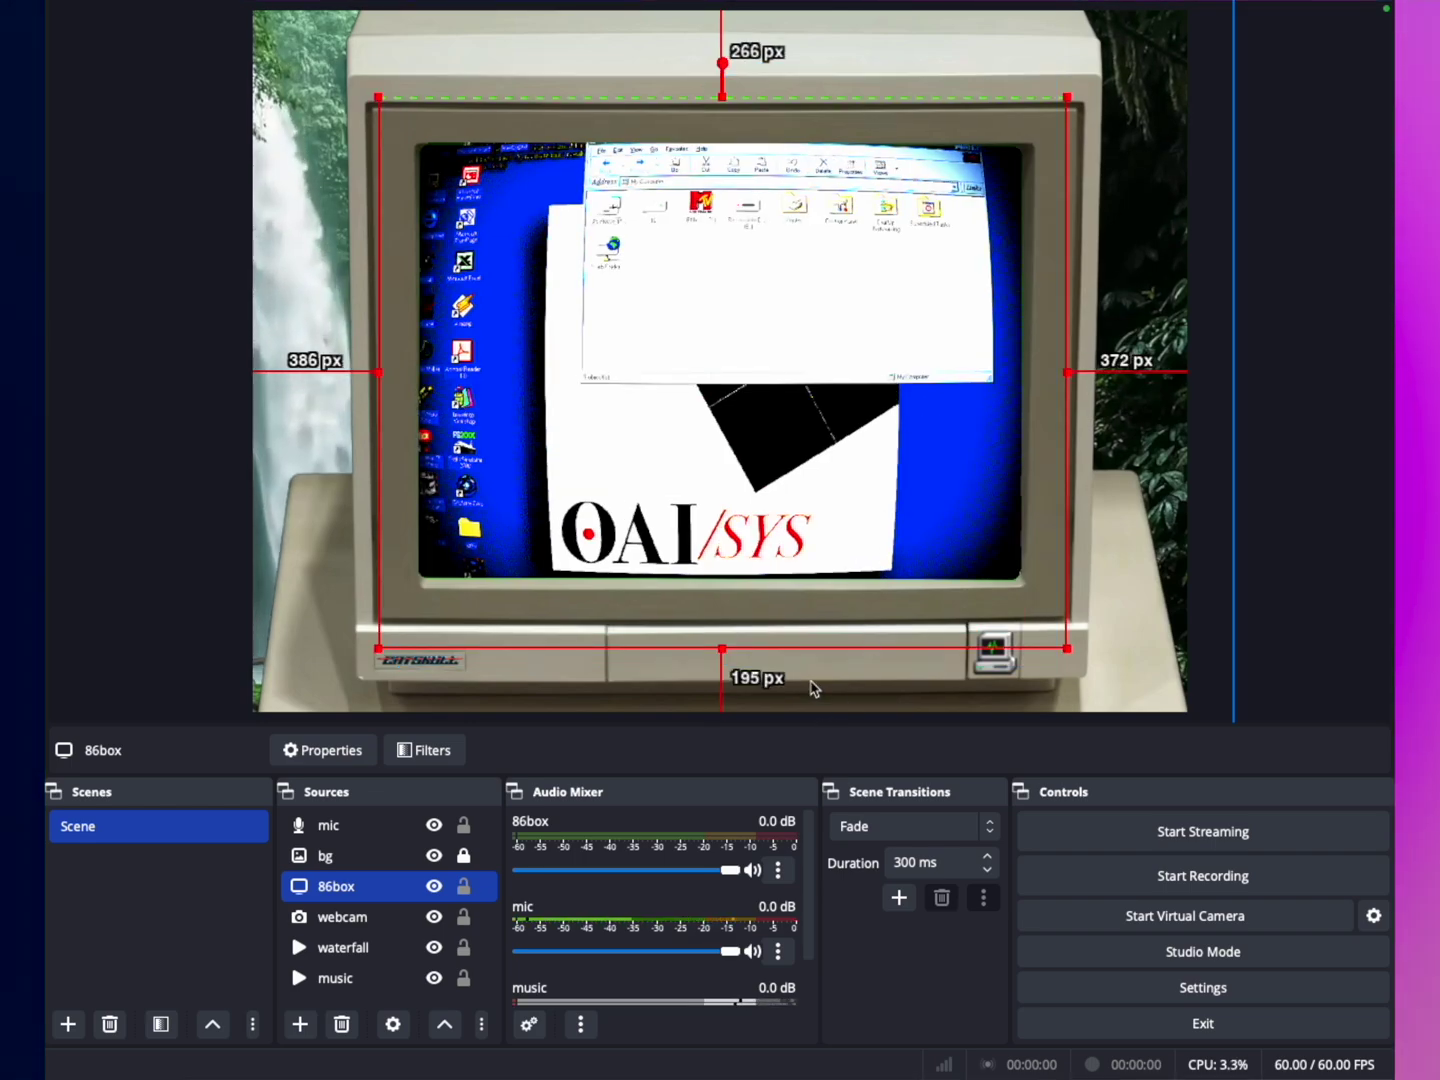
pyautogui.moveTo(829, 524); pyautogui.dragTo(787, 500)
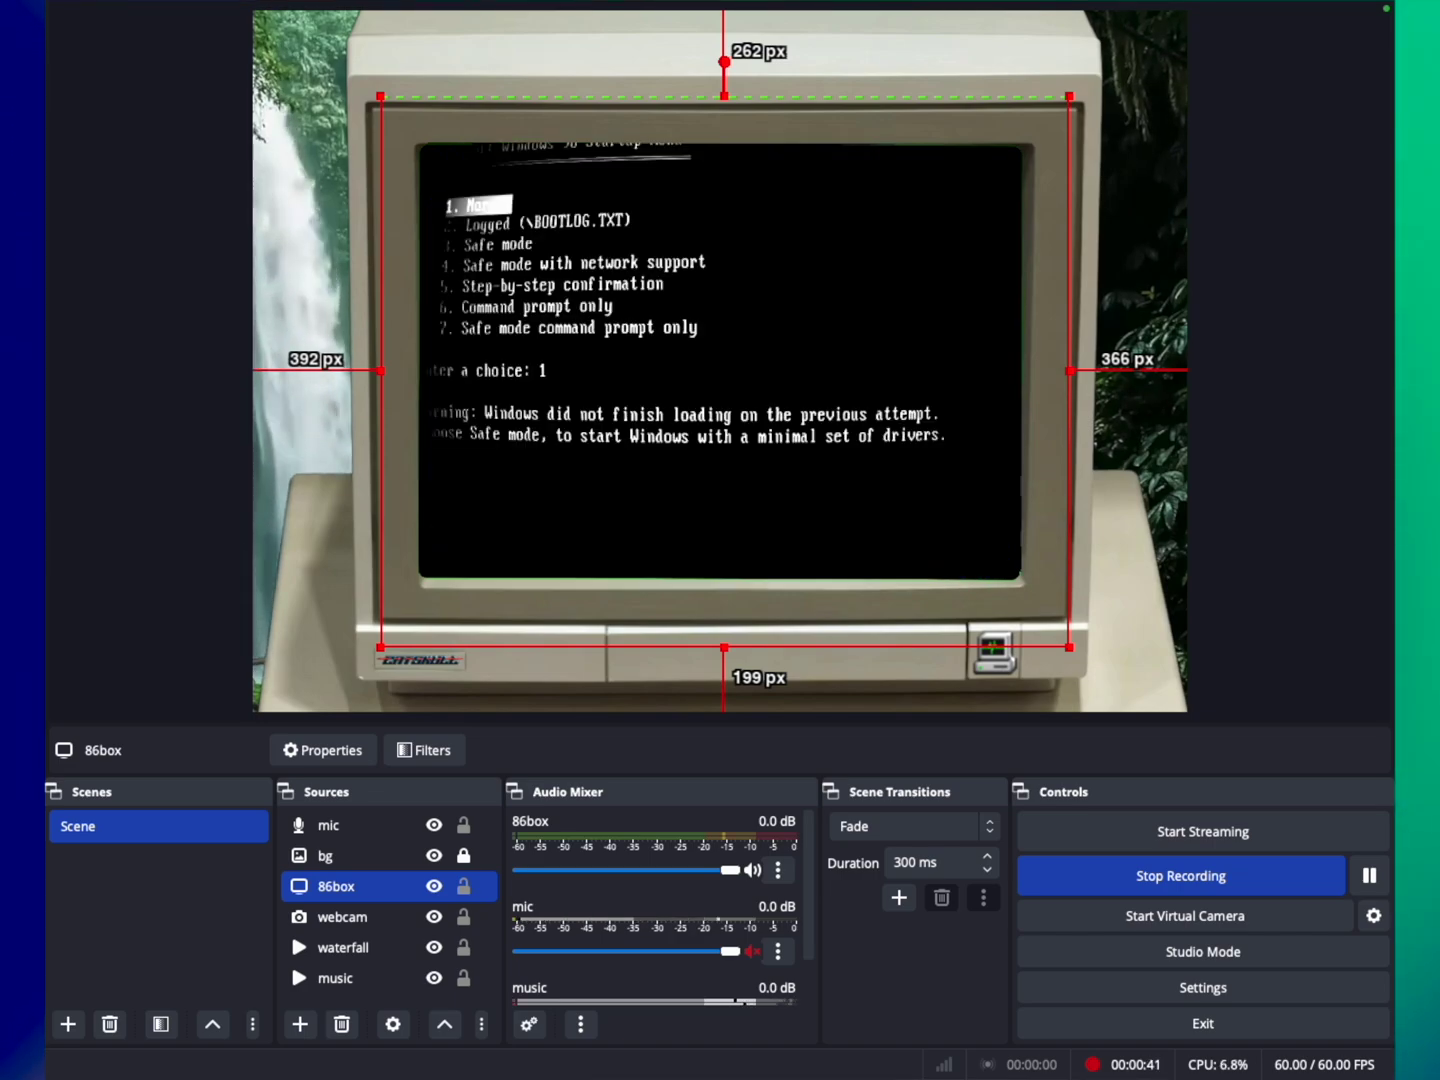
# - Start the emulated Windows 98 with startup option 1, then hide the 86box source to reveal the webcam
pyautogui.press('Return')
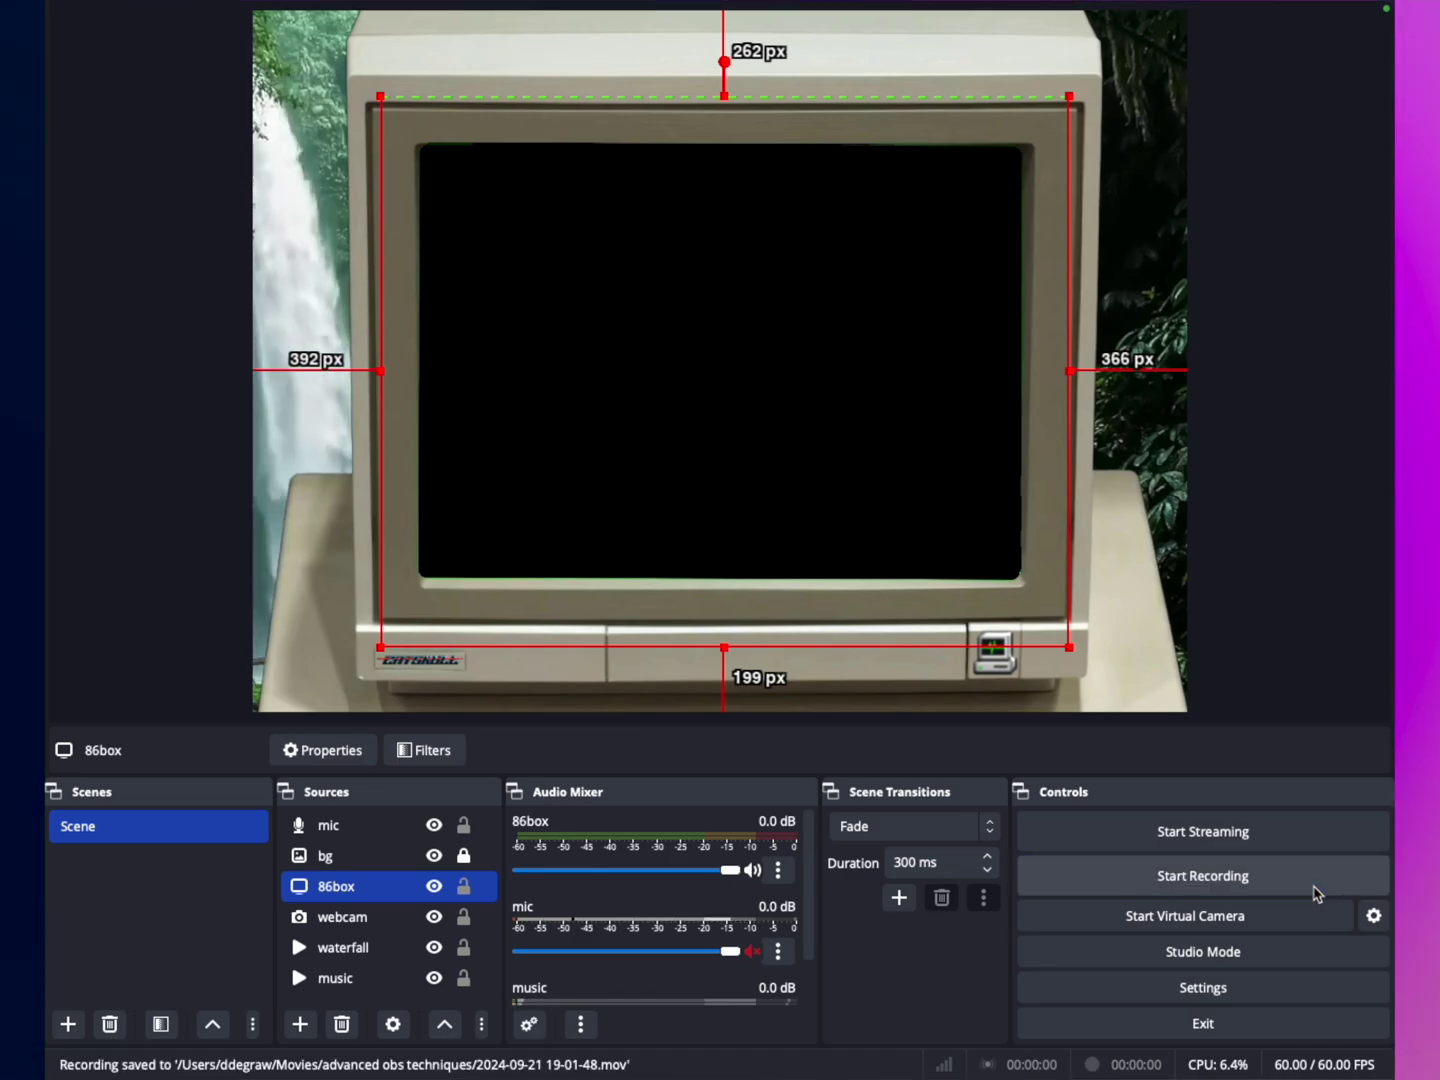
pyautogui.click(433, 886)
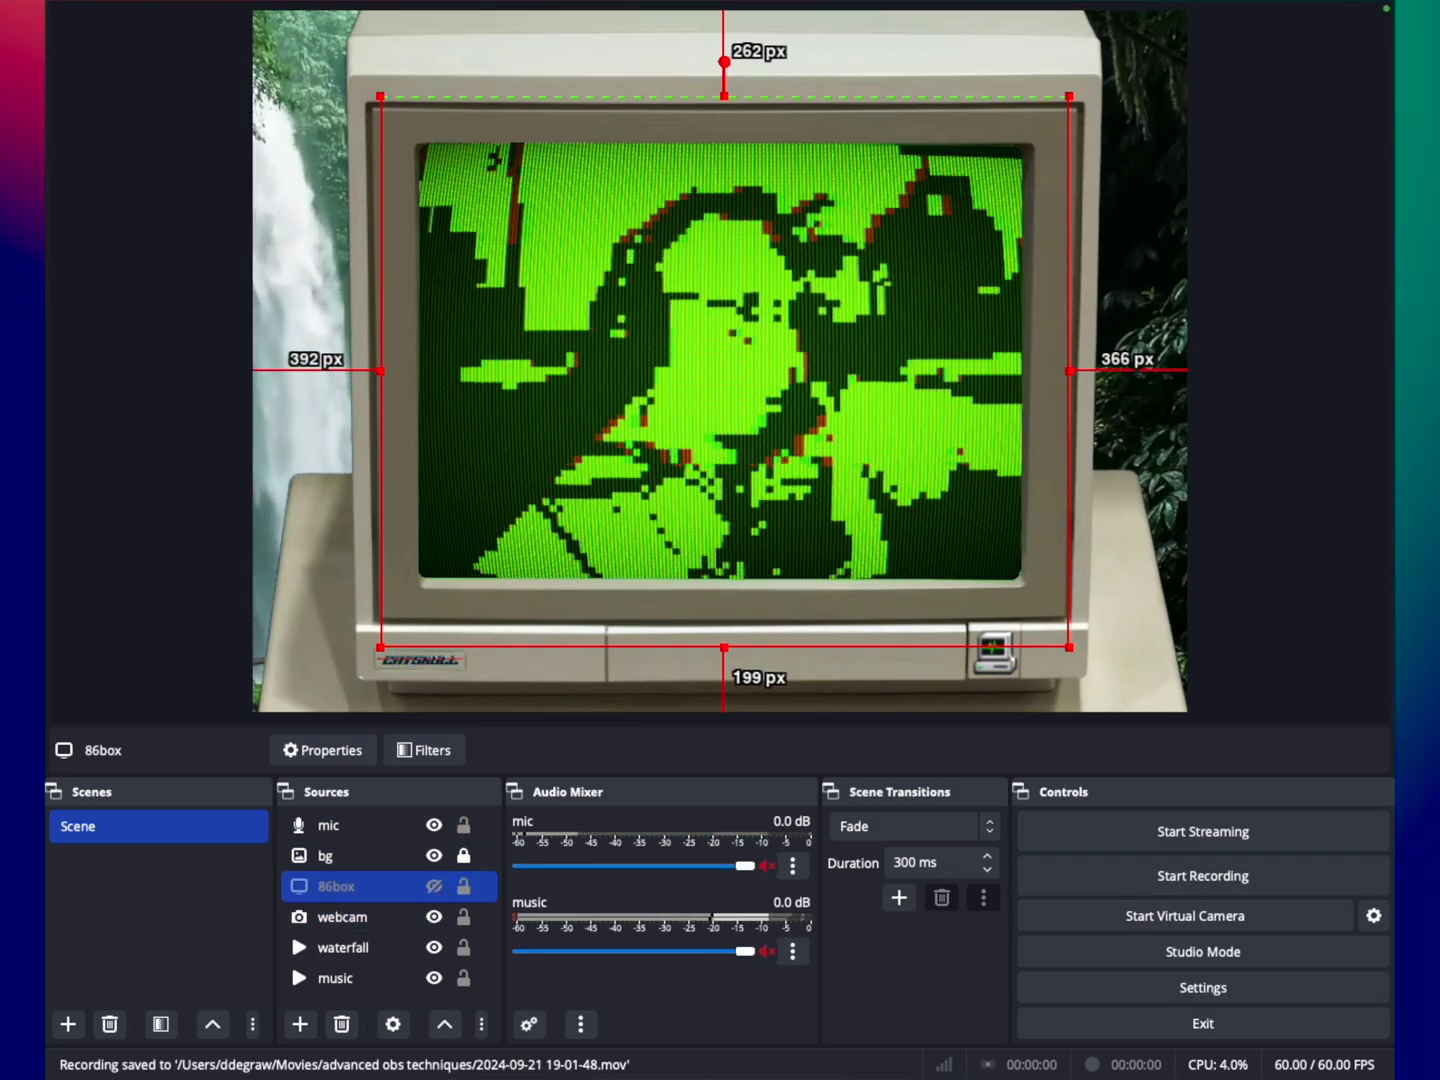